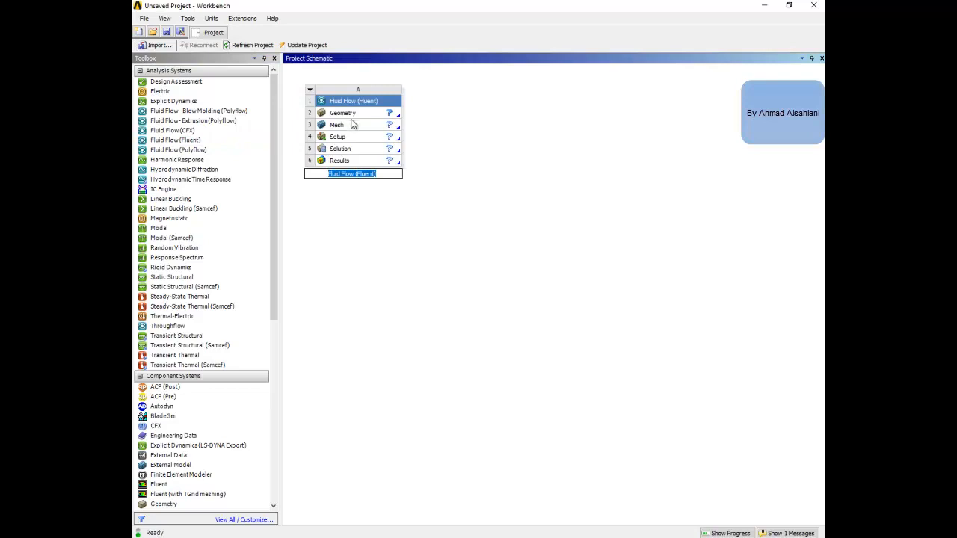
Step: Open the Geometry component of the Fluid Flow (Fluent) system for editing in DesignModeler
{"action": "left_click", "coordinate": [348, 113]}
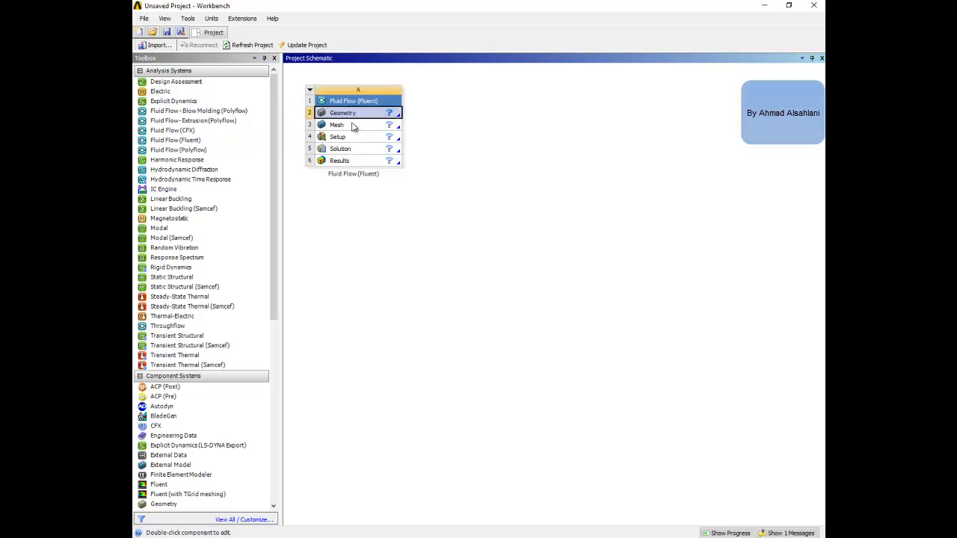
{"action": "left_click", "coordinate": [352, 130]}
{"action": "left_click", "coordinate": [357, 136]}
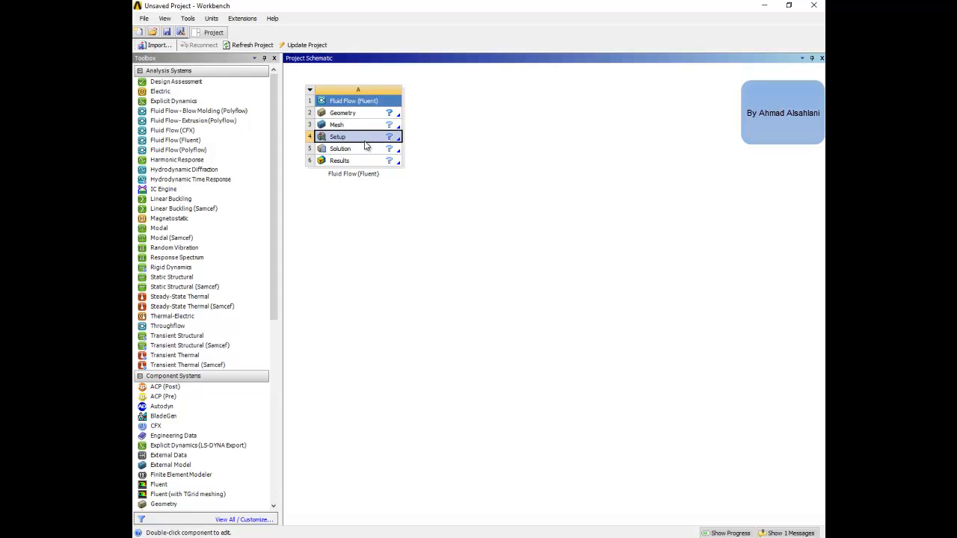
{"action": "double_click", "coordinate": [355, 113]}
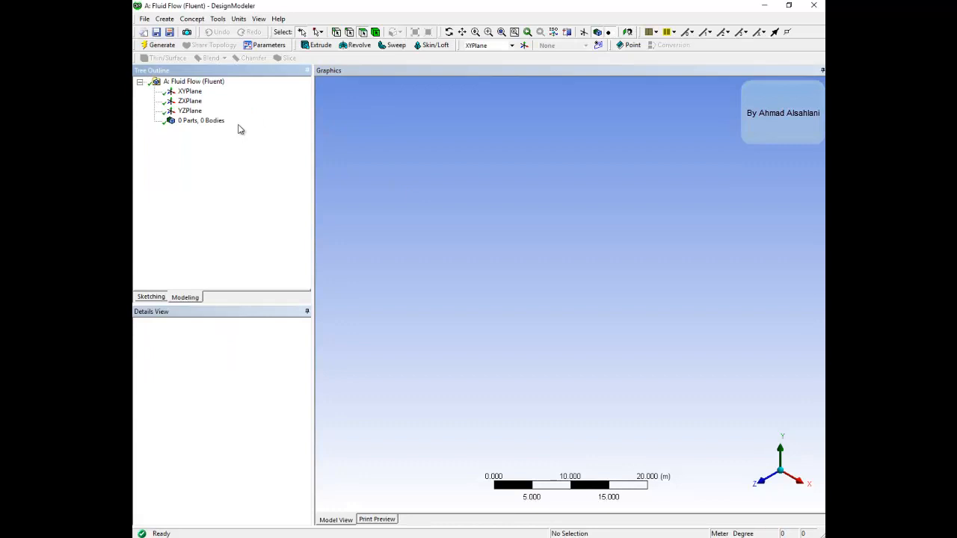
Step: Add a 3D curve on the XYPlane and assign the coordinates file naca0012coords.txt from the Desktop
{"action": "left_click", "coordinate": [190, 91]}
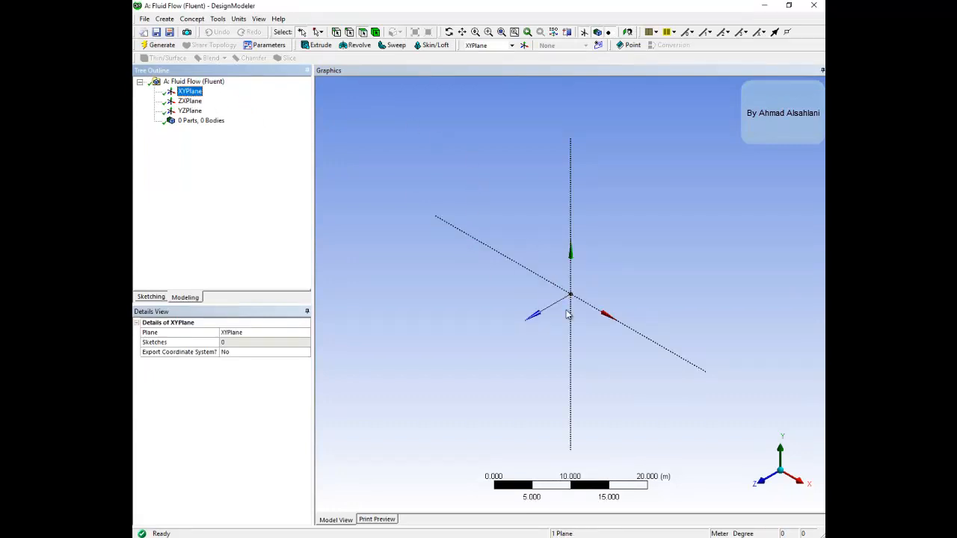
{"action": "left_click", "coordinate": [192, 18]}
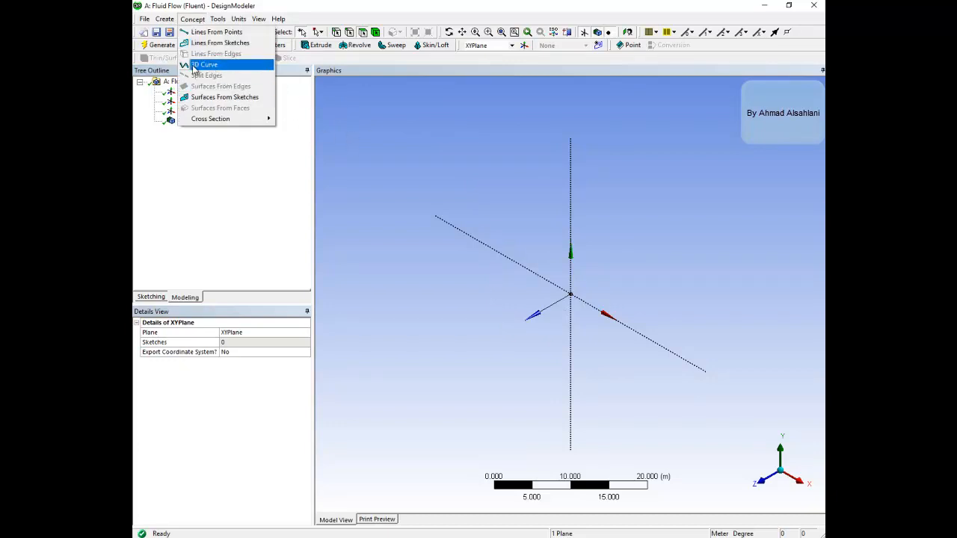
{"action": "left_click", "coordinate": [212, 67]}
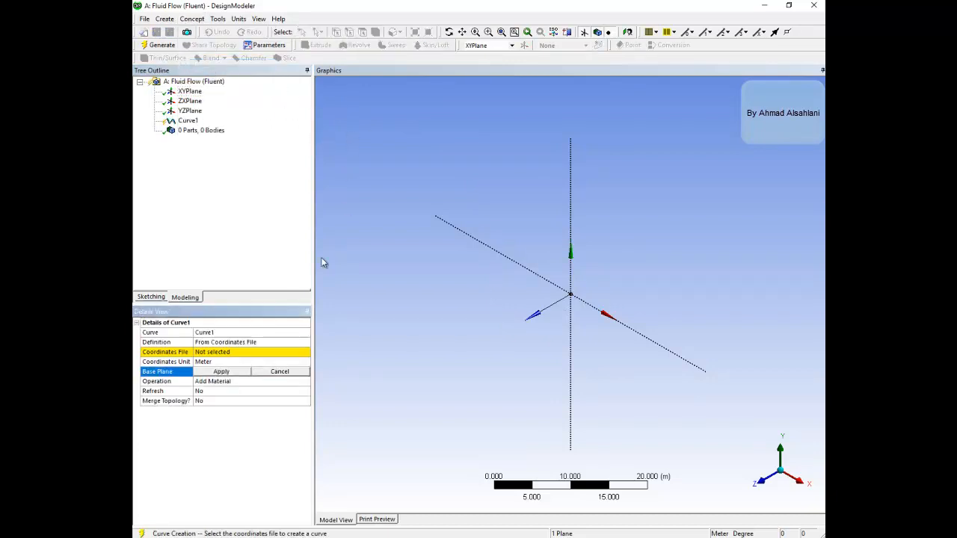
{"action": "left_click", "coordinate": [263, 354]}
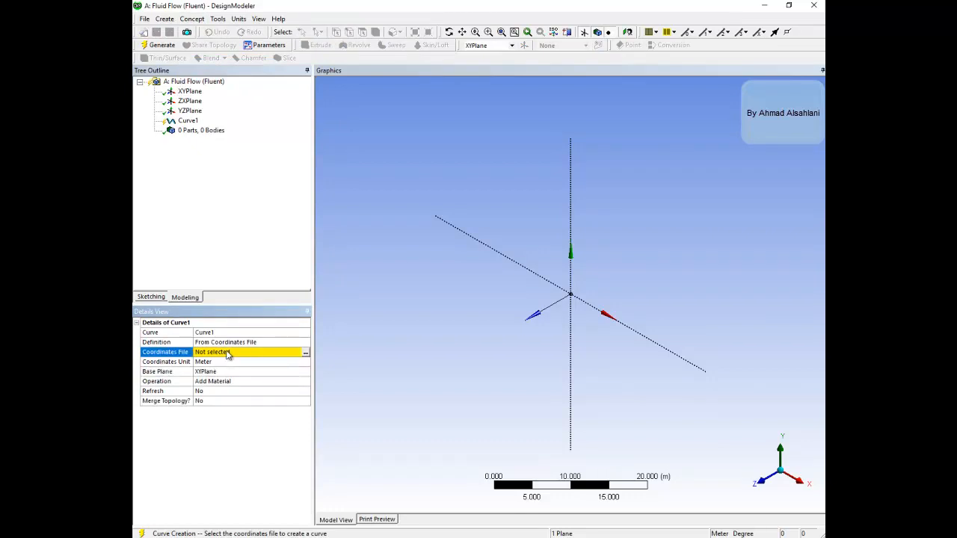
{"action": "left_click", "coordinate": [306, 355]}
{"action": "left_click_drag", "start_coordinate": [623, 213], "coordinate": [634, 315]}
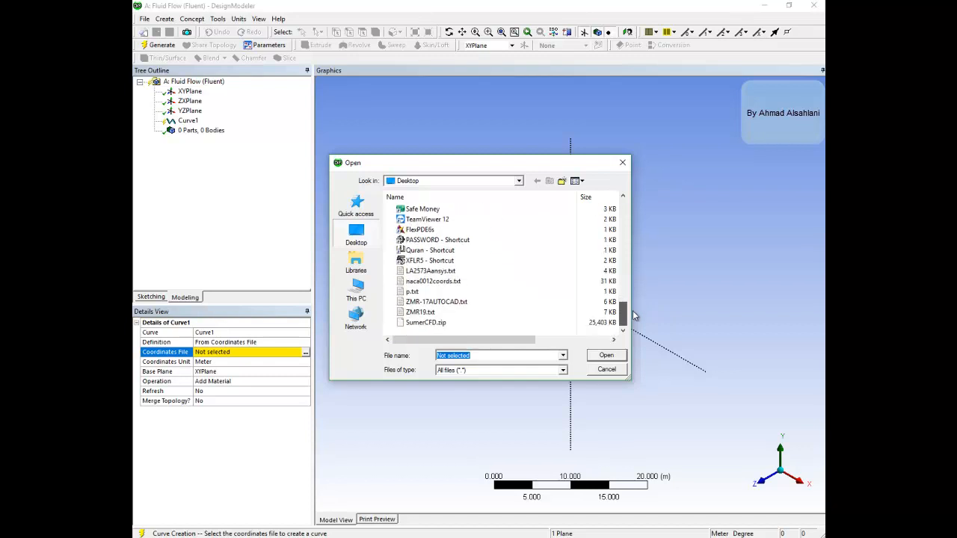
{"action": "left_click", "coordinate": [428, 282]}
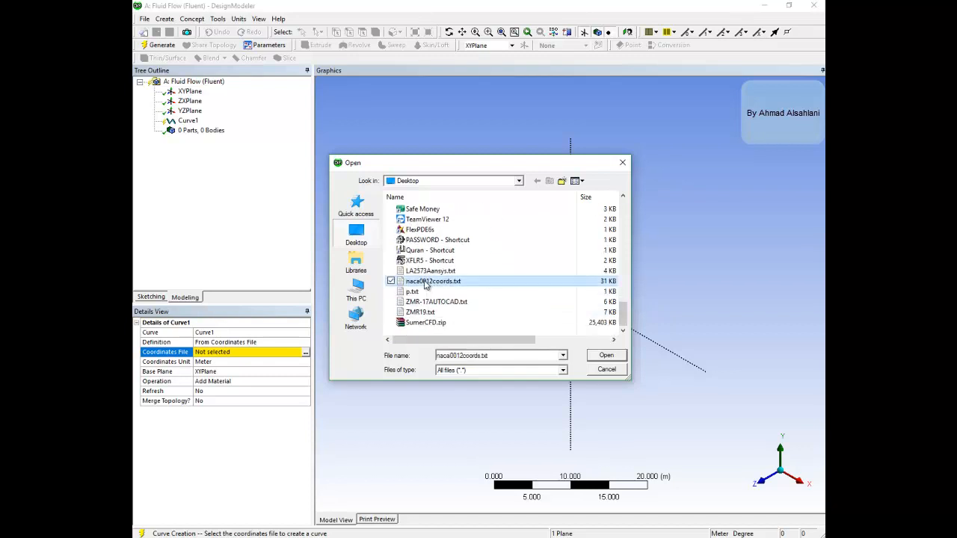
{"action": "left_click", "coordinate": [605, 356]}
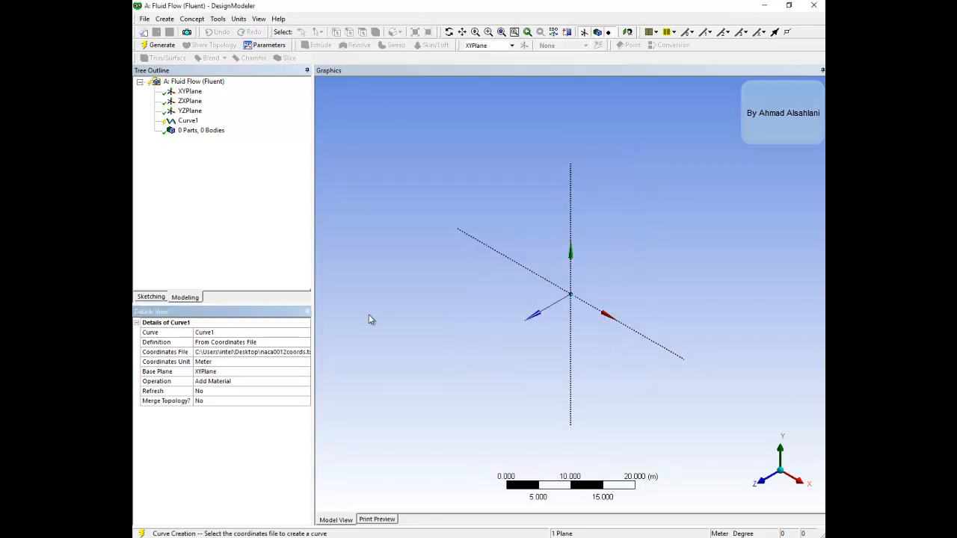
Step: Inspect the airfoil curve preview near the origin and generate the curve
{"action": "scroll", "coordinate": [579, 302], "scroll_direction": "up", "scroll_amount": 5}
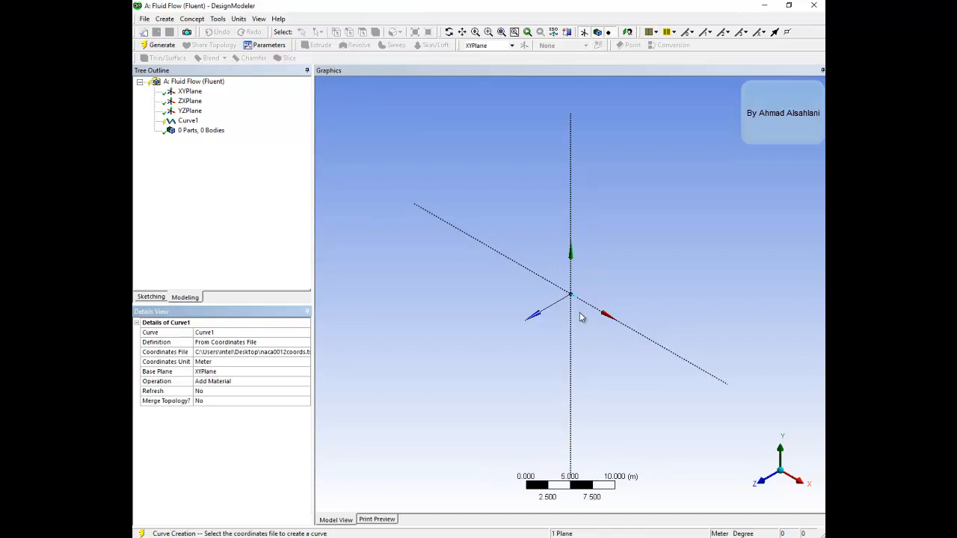
{"action": "scroll", "coordinate": [579, 303], "scroll_direction": "up", "scroll_amount": 5}
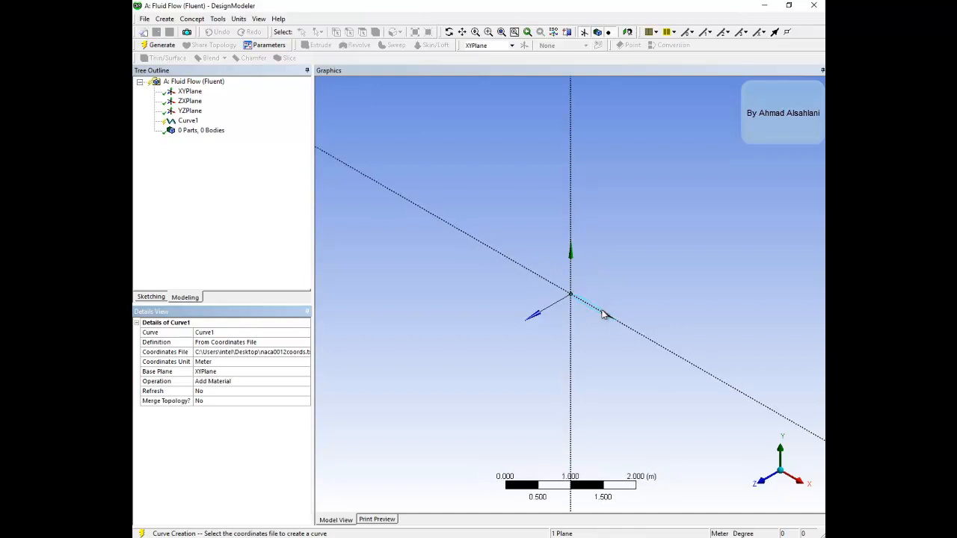
{"action": "scroll", "coordinate": [557, 314], "scroll_direction": "down", "scroll_amount": 5}
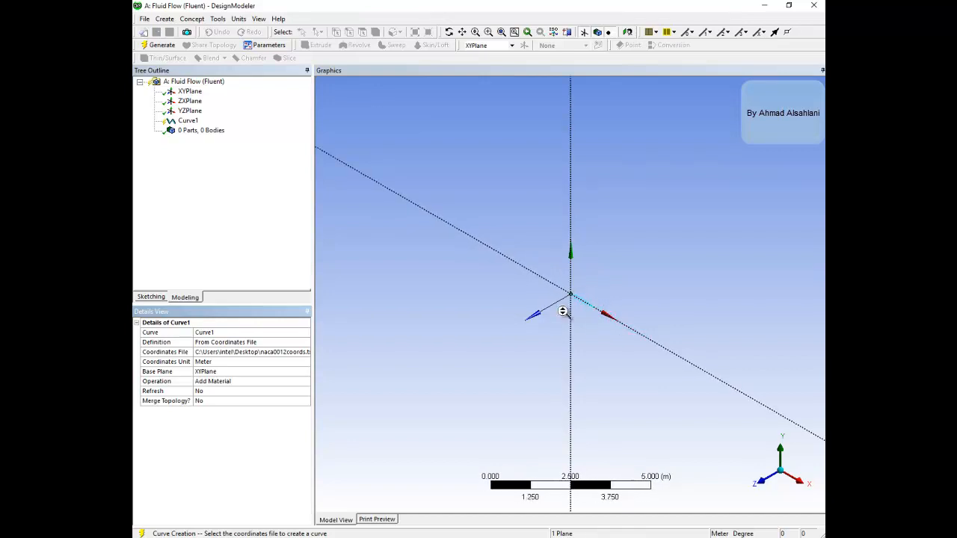
{"action": "scroll", "coordinate": [571, 303], "scroll_direction": "up", "scroll_amount": 4}
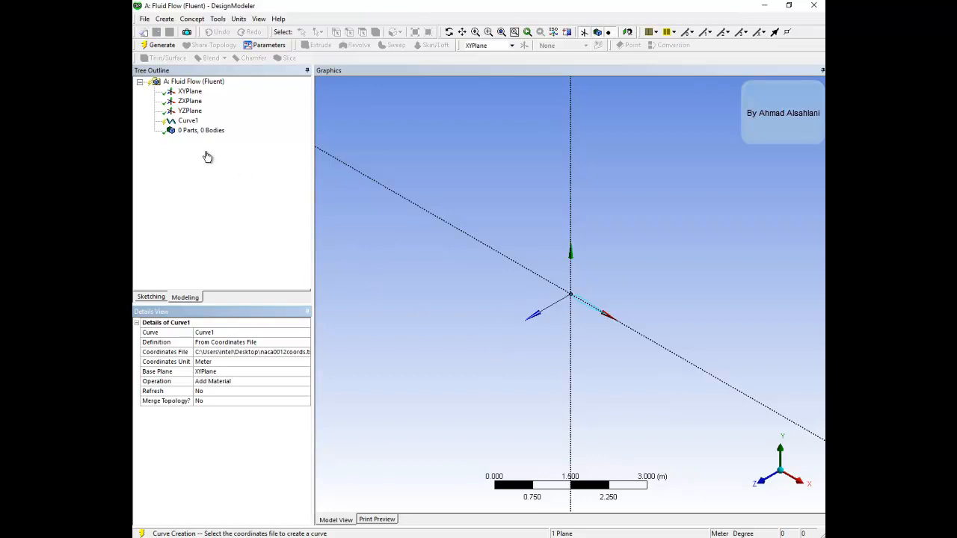
{"action": "left_click", "coordinate": [160, 46]}
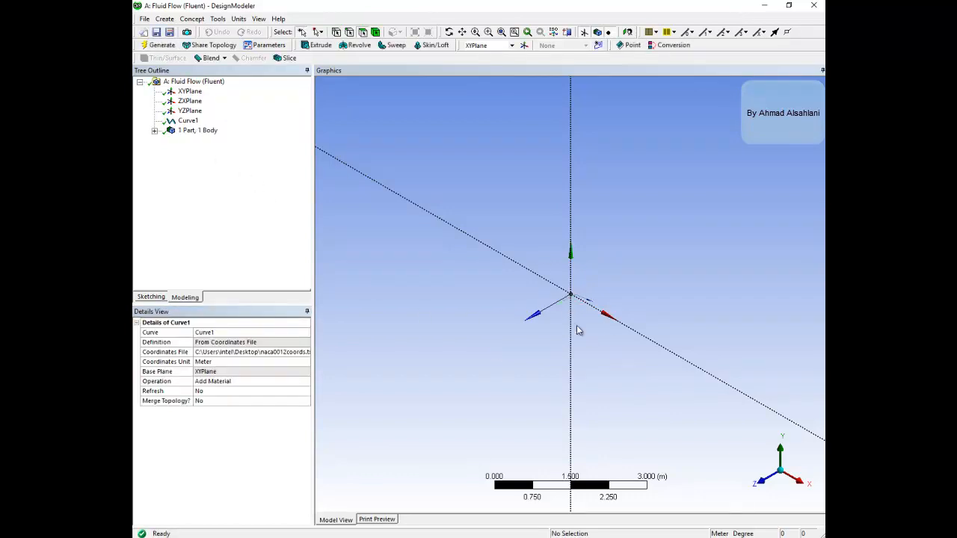
Step: Add a new plane and set its type to From Coordinates
{"action": "left_click", "coordinate": [186, 92]}
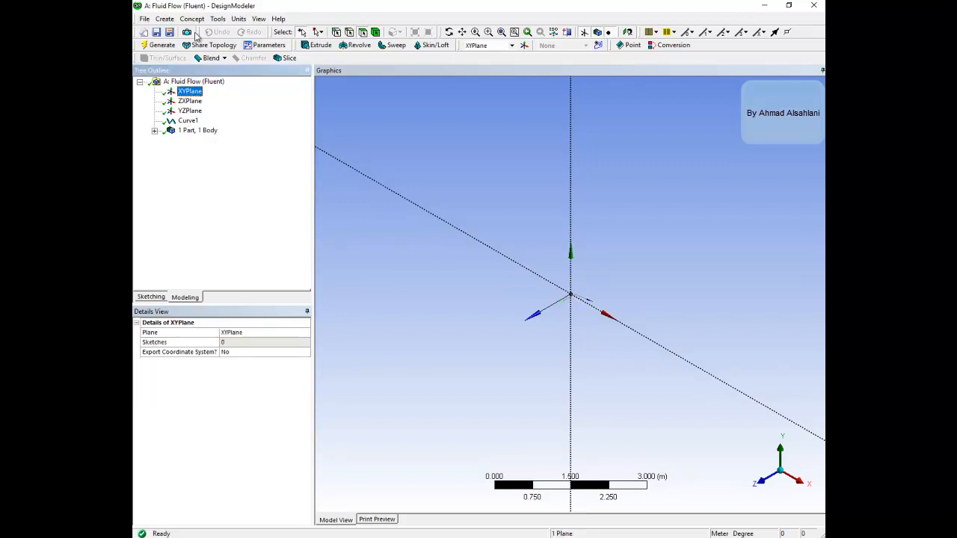
{"action": "left_click", "coordinate": [165, 19]}
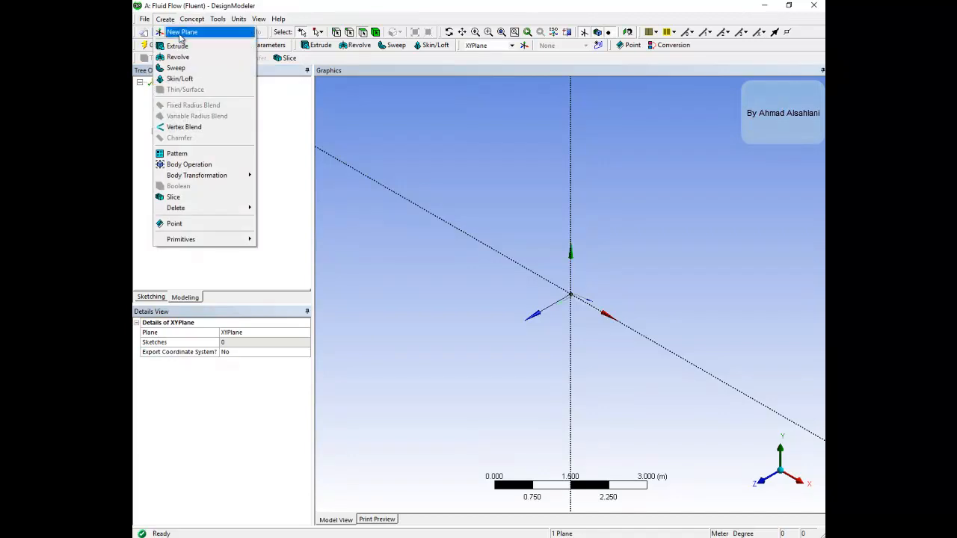
{"action": "left_click", "coordinate": [182, 33]}
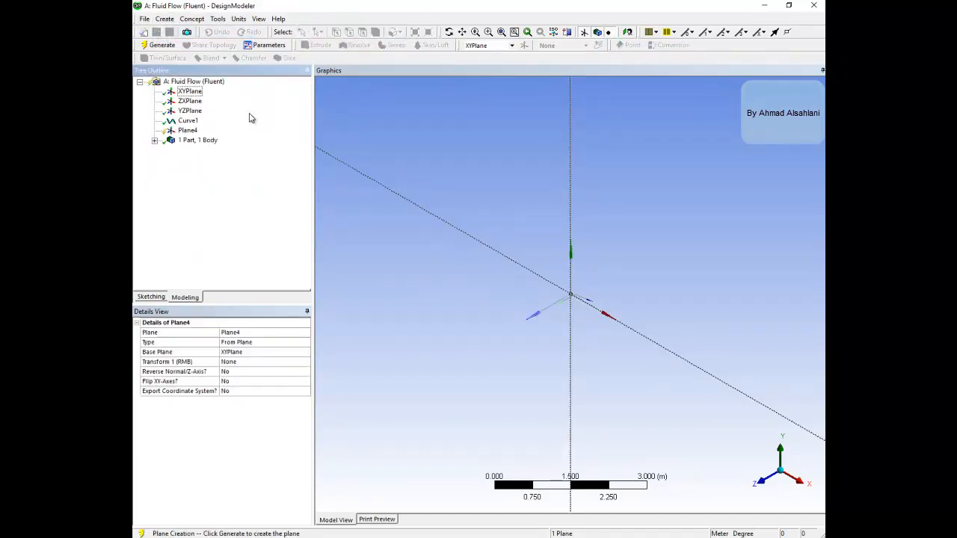
{"action": "left_click", "coordinate": [189, 131]}
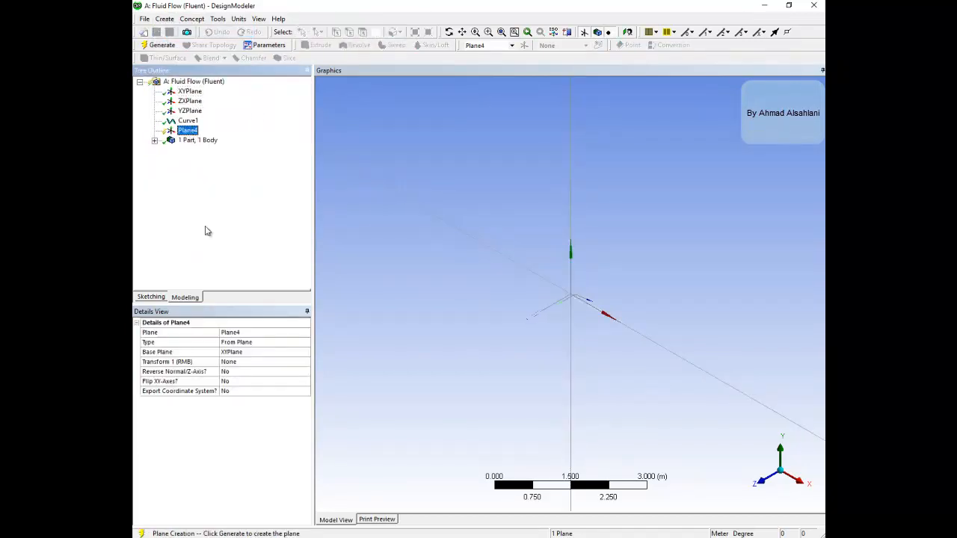
{"action": "left_click", "coordinate": [259, 344]}
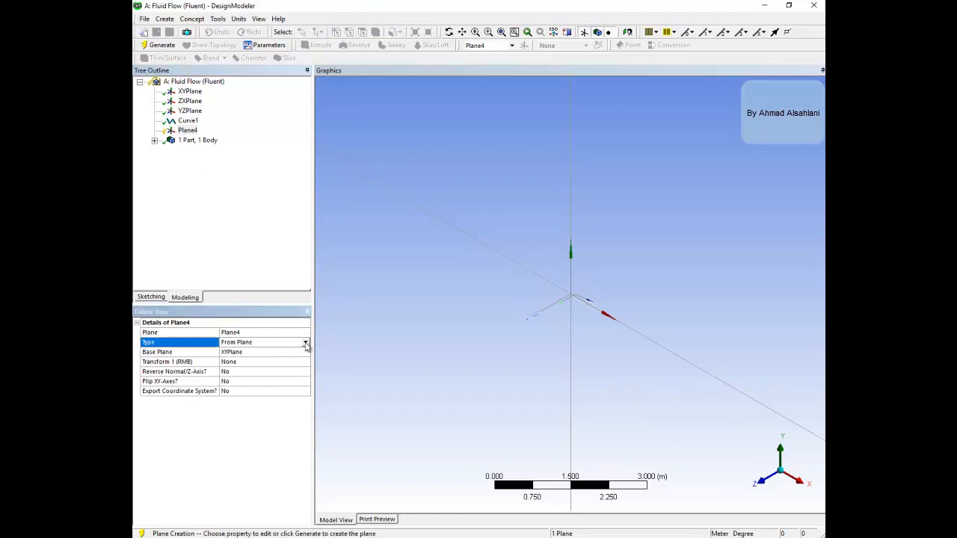
{"action": "left_click", "coordinate": [305, 342]}
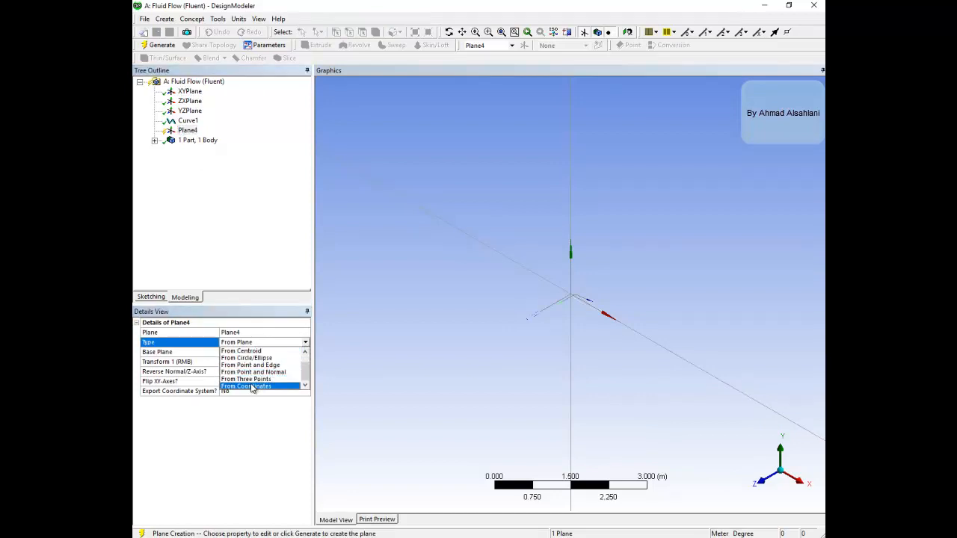
{"action": "left_click", "coordinate": [252, 387]}
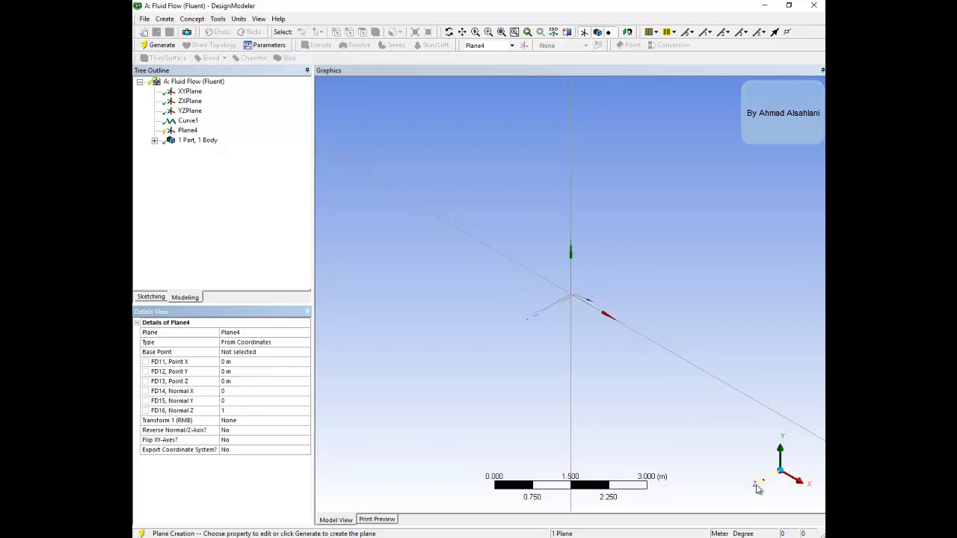
Step: Consult the wing planform drawing in Snipping Tool, then generate the new plane with Point X 0.25 m and Point Z 2 m
{"action": "left_click", "coordinate": [243, 384]}
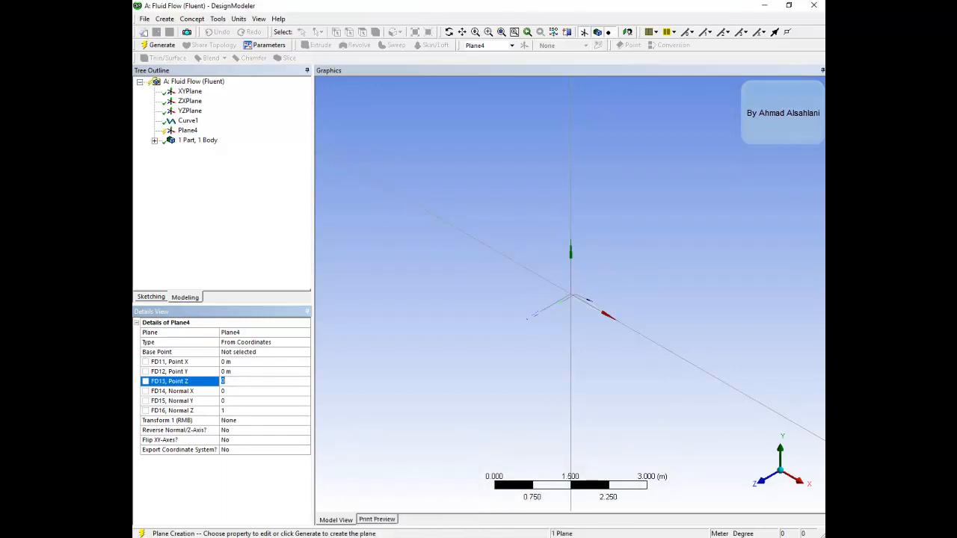
{"action": "left_click", "coordinate": [273, 490]}
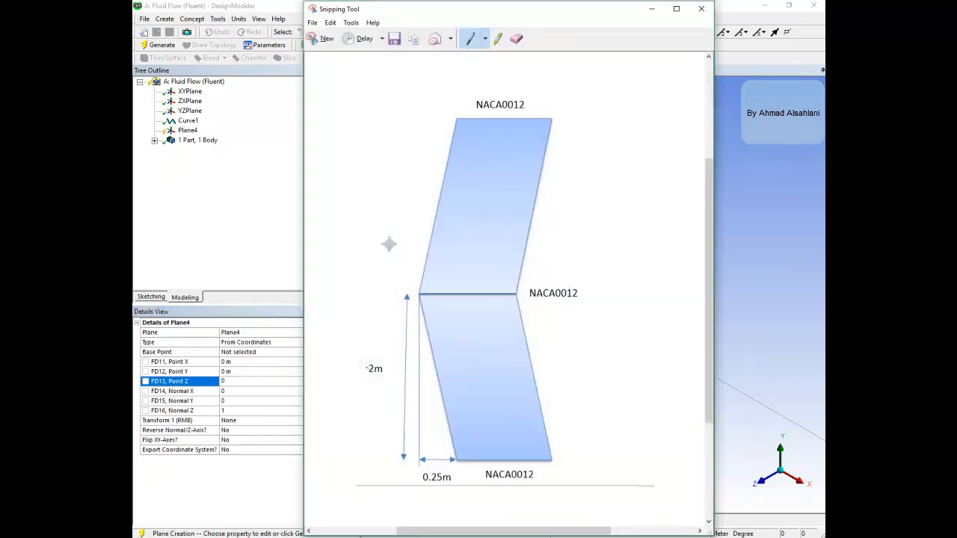
{"action": "left_click_drag", "start_coordinate": [389, 244], "coordinate": [274, 242]}
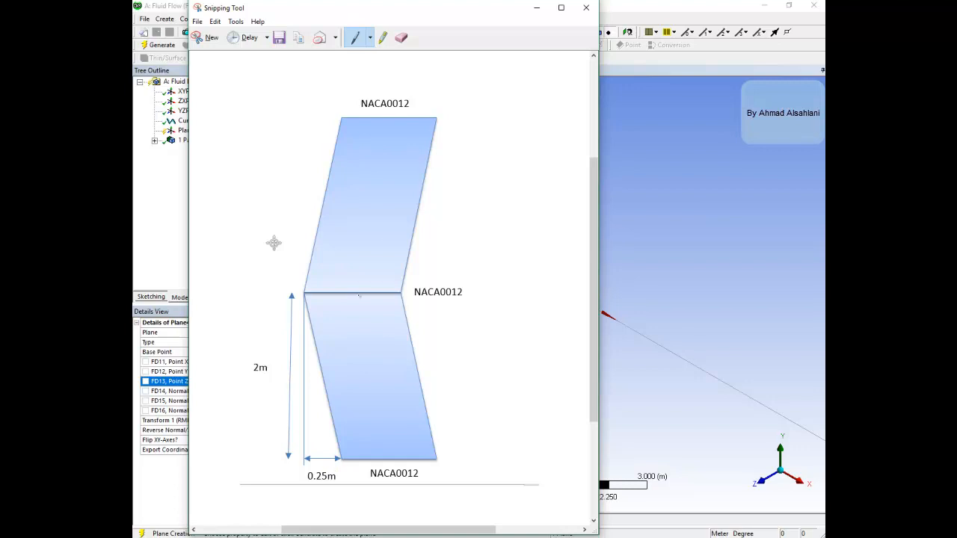
{"action": "left_click", "coordinate": [538, 8]}
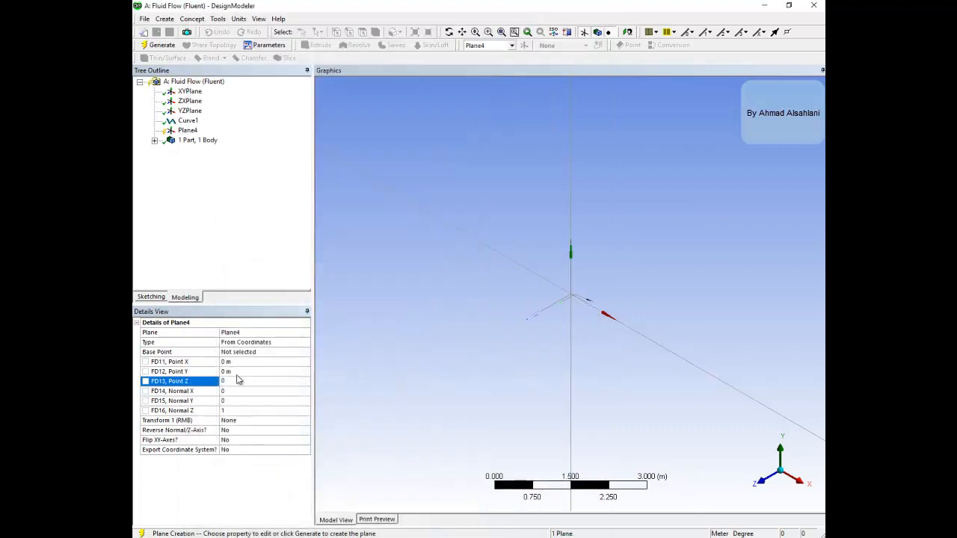
{"action": "left_click", "coordinate": [235, 362]}
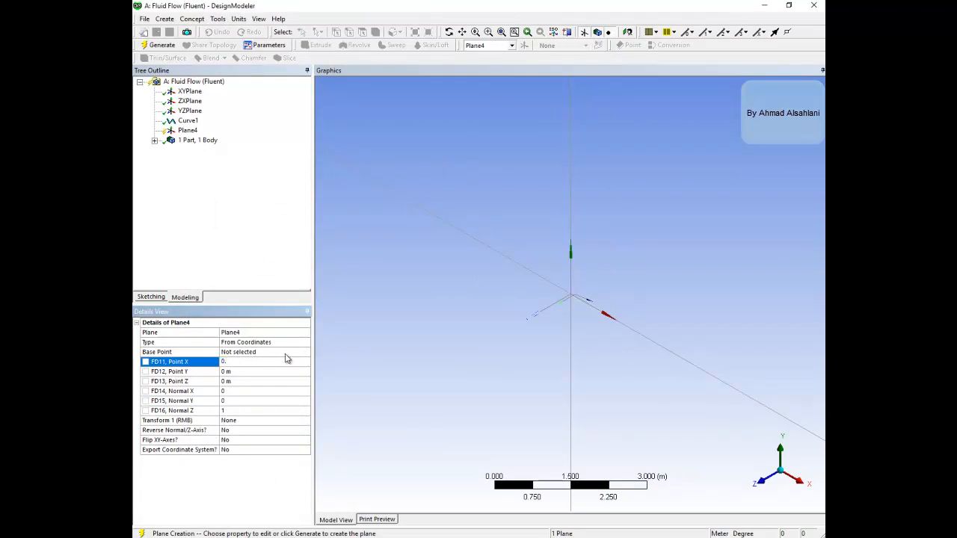
{"action": "left_click", "coordinate": [238, 382]}
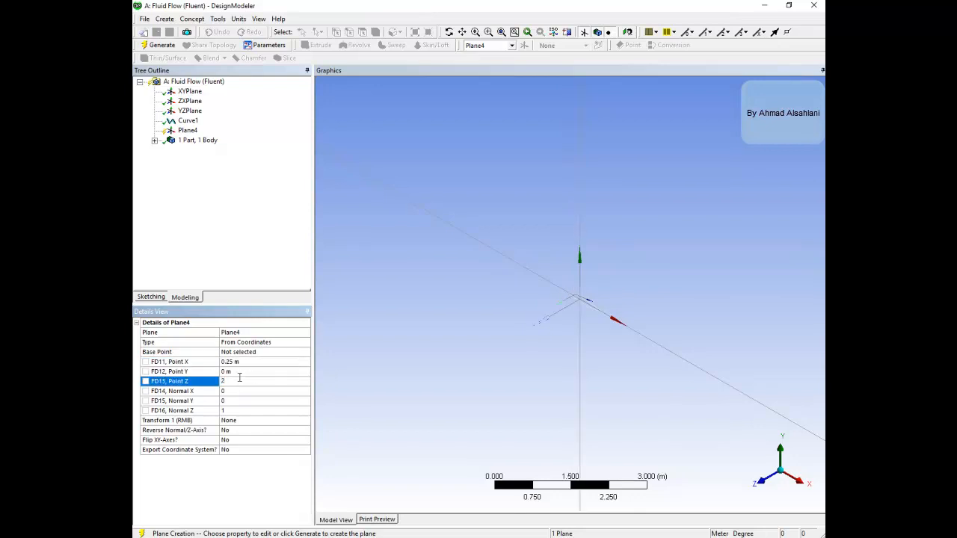
{"action": "type", "text": "2"}
{"action": "key", "text": "Return"}
{"action": "left_click", "coordinate": [258, 371]}
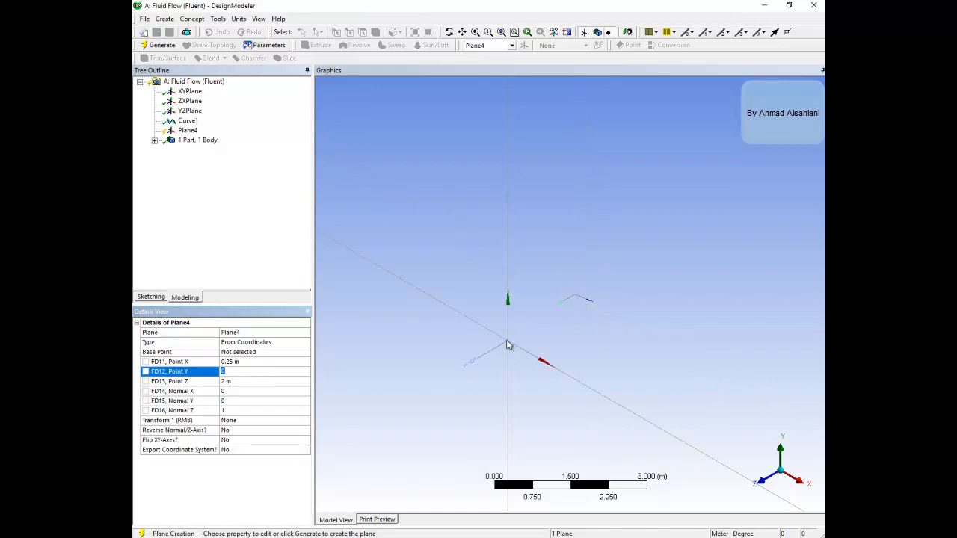
{"action": "left_click", "coordinate": [167, 46]}
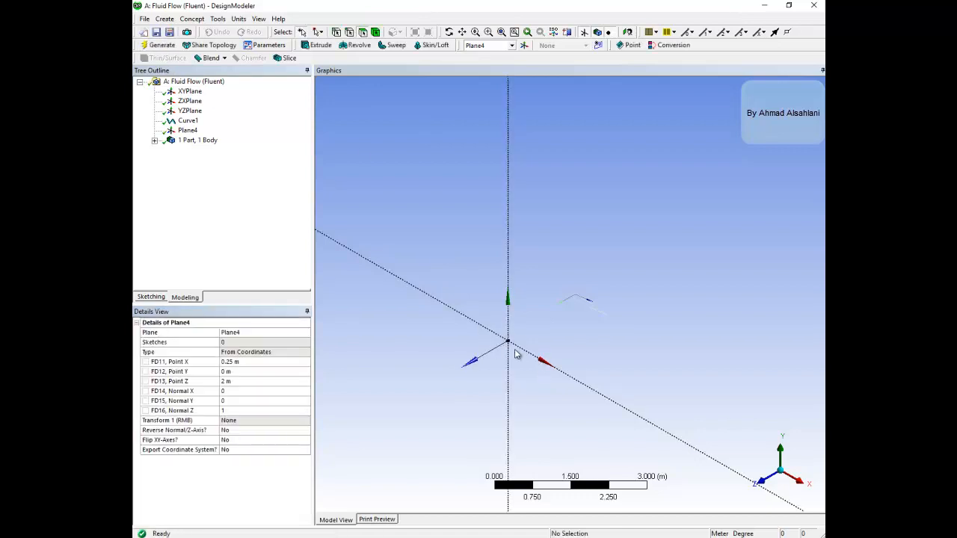
Step: Add a 3D curve on Plane4 and set its definition to From Coordinates File
{"action": "left_click", "coordinate": [187, 131]}
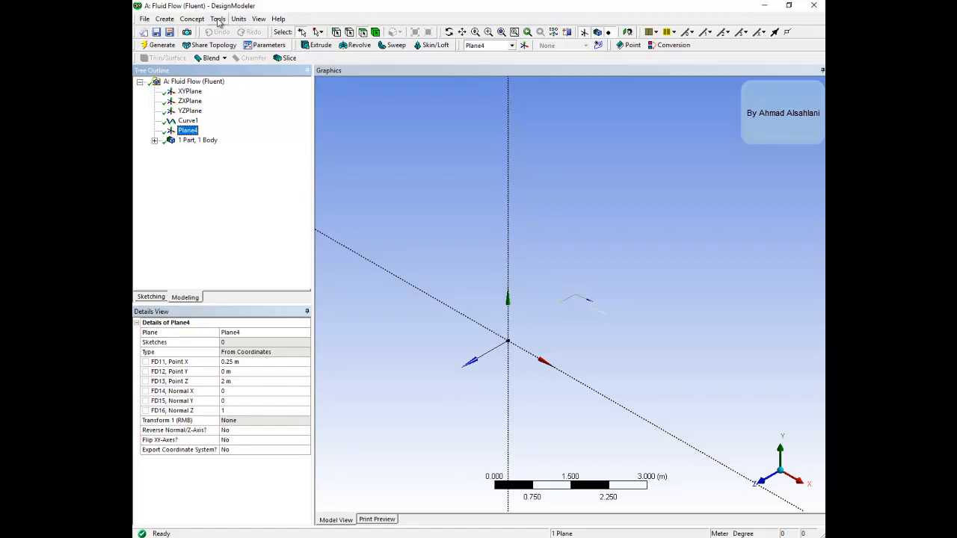
{"action": "left_click", "coordinate": [192, 19]}
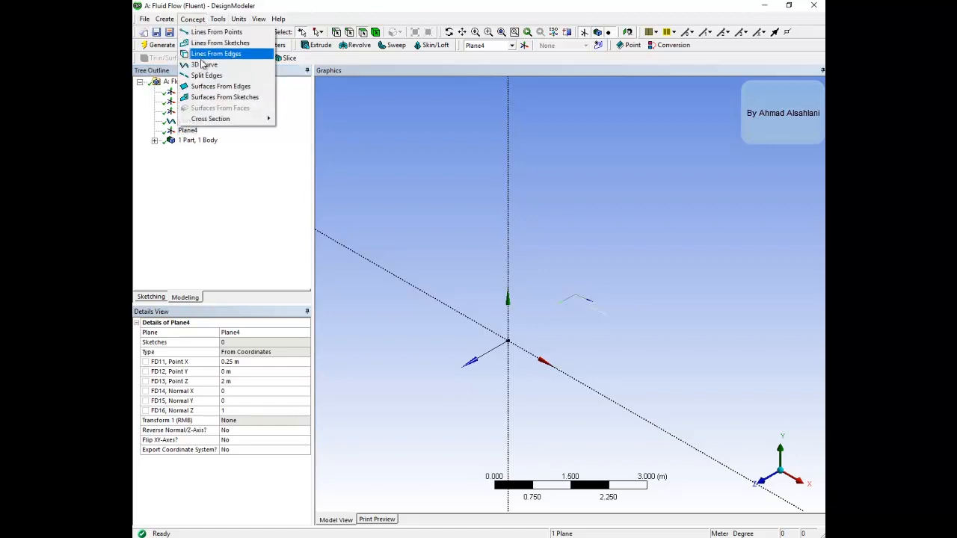
{"action": "left_click", "coordinate": [203, 65]}
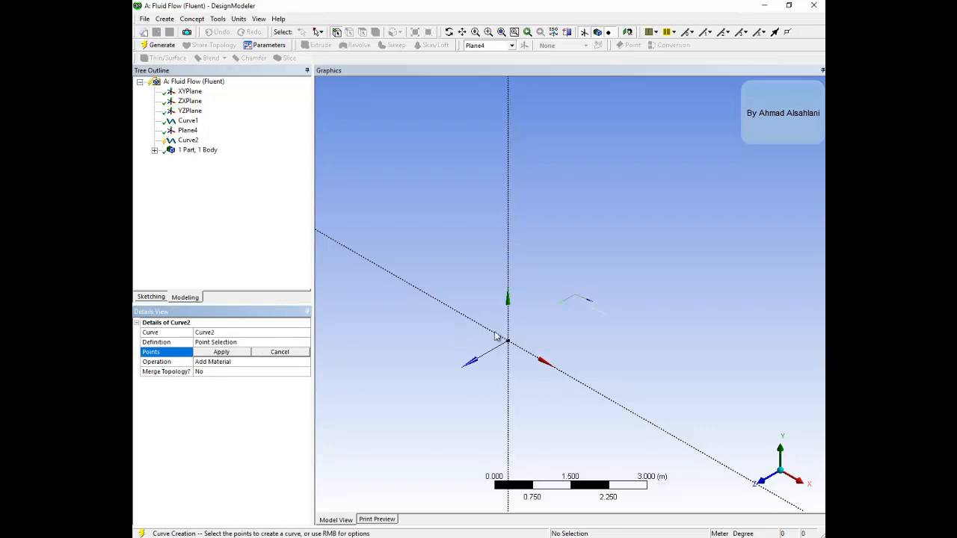
{"action": "left_click", "coordinate": [263, 342]}
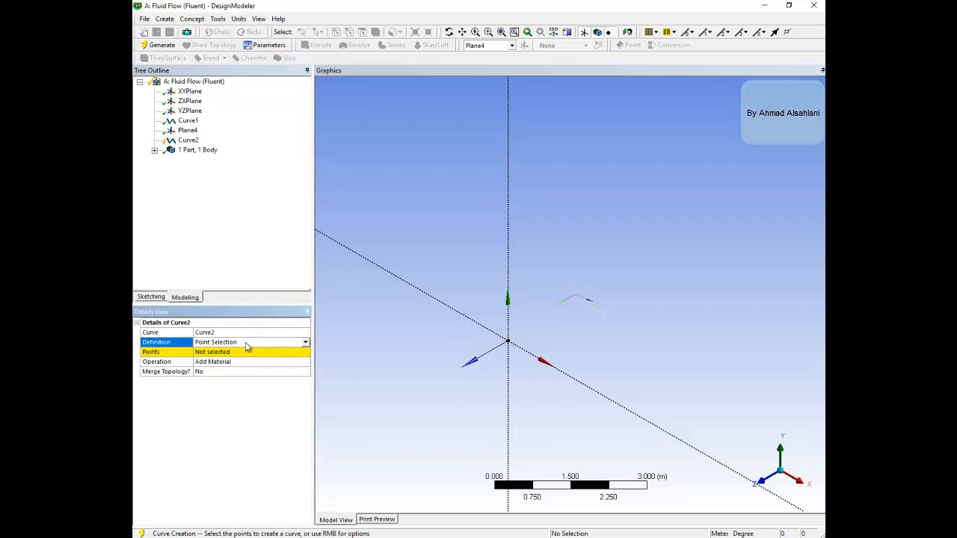
{"action": "left_click", "coordinate": [305, 342]}
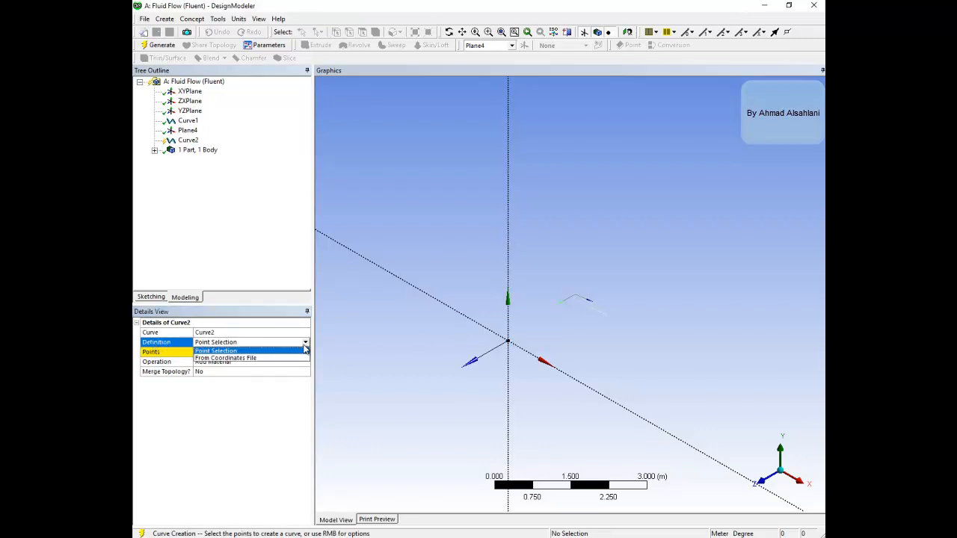
{"action": "left_click", "coordinate": [234, 359]}
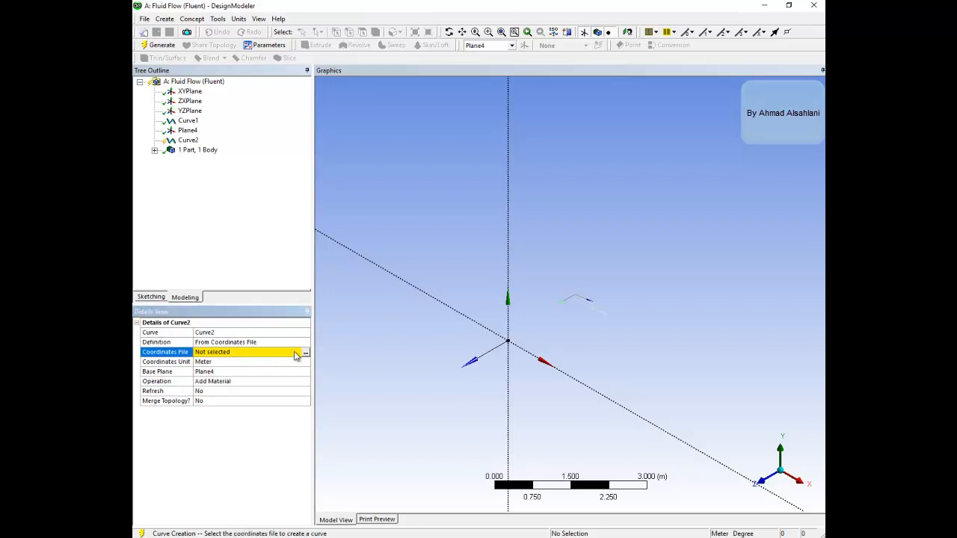
Step: Assign naca0012coords.txt from the Desktop as the second curve's coordinates file and generate the curve
{"action": "left_click", "coordinate": [305, 352]}
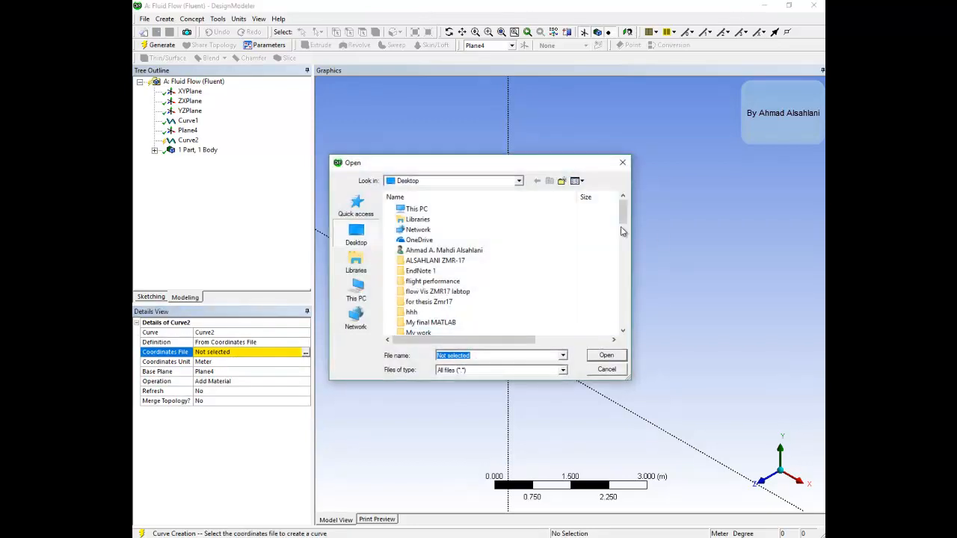
{"action": "left_click_drag", "start_coordinate": [622, 214], "coordinate": [619, 323]}
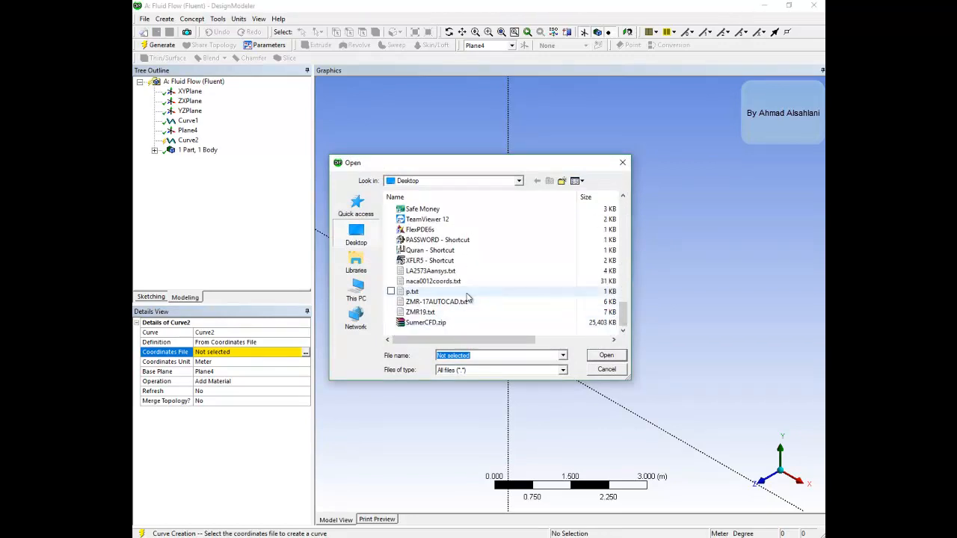
{"action": "left_click", "coordinate": [432, 282]}
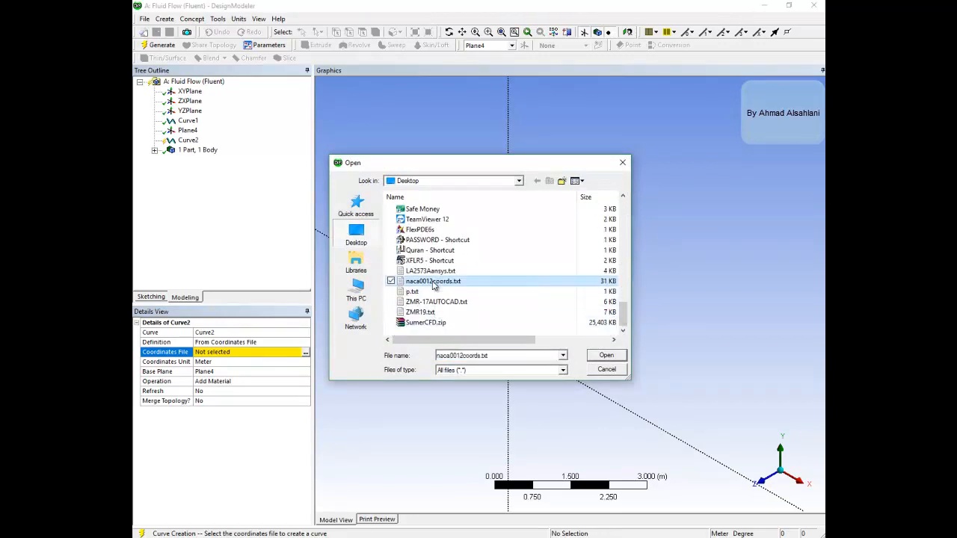
{"action": "left_click", "coordinate": [606, 356]}
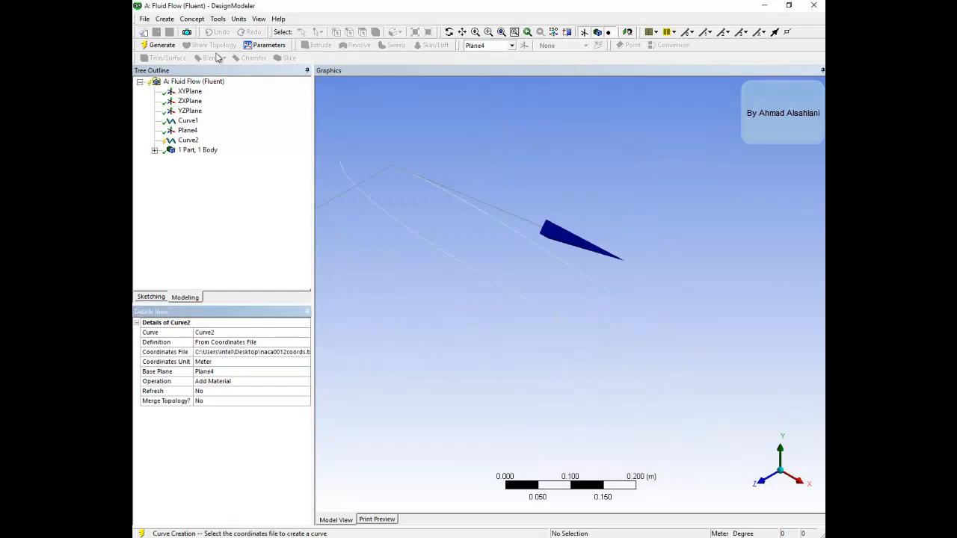
{"action": "left_click", "coordinate": [158, 45]}
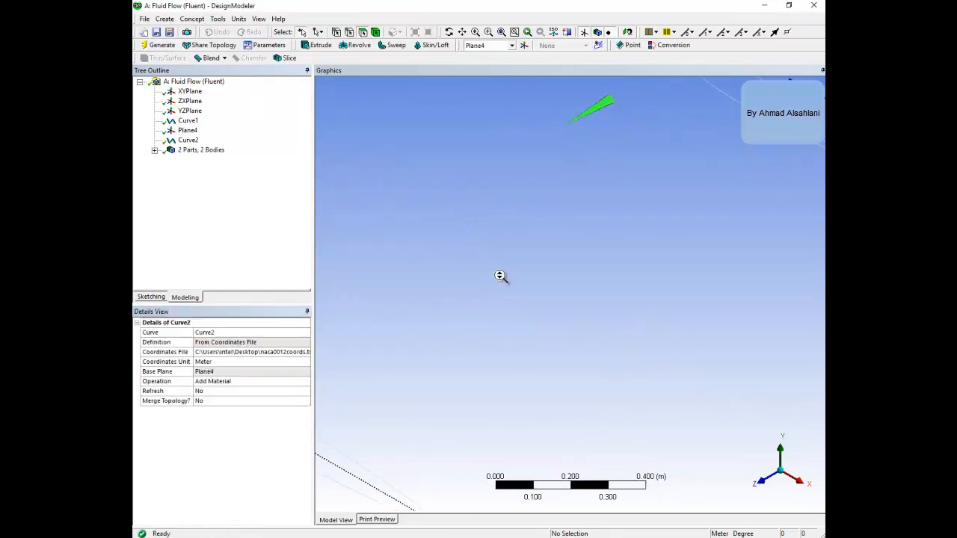
Step: Generate a surface from edges using the root airfoil curve on the XYPlane
{"action": "scroll", "coordinate": [451, 352], "scroll_direction": "up", "scroll_amount": 2}
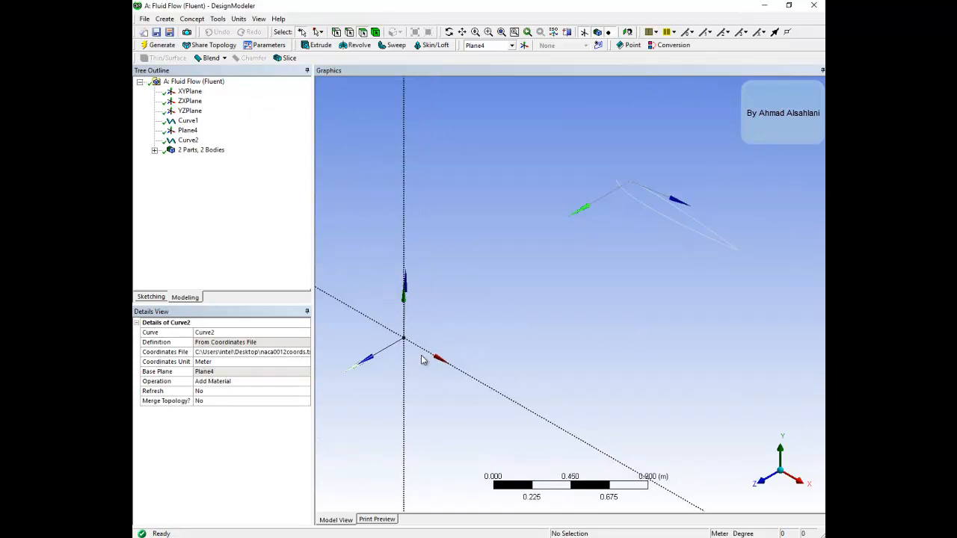
{"action": "left_click", "coordinate": [190, 91]}
{"action": "scroll", "coordinate": [421, 208], "scroll_direction": "down", "scroll_amount": 3}
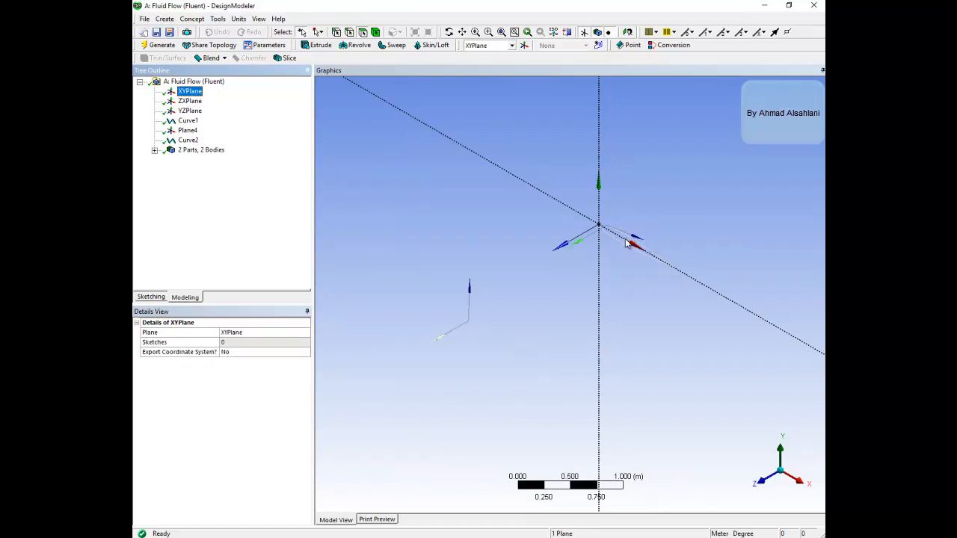
{"action": "left_click", "coordinate": [192, 18]}
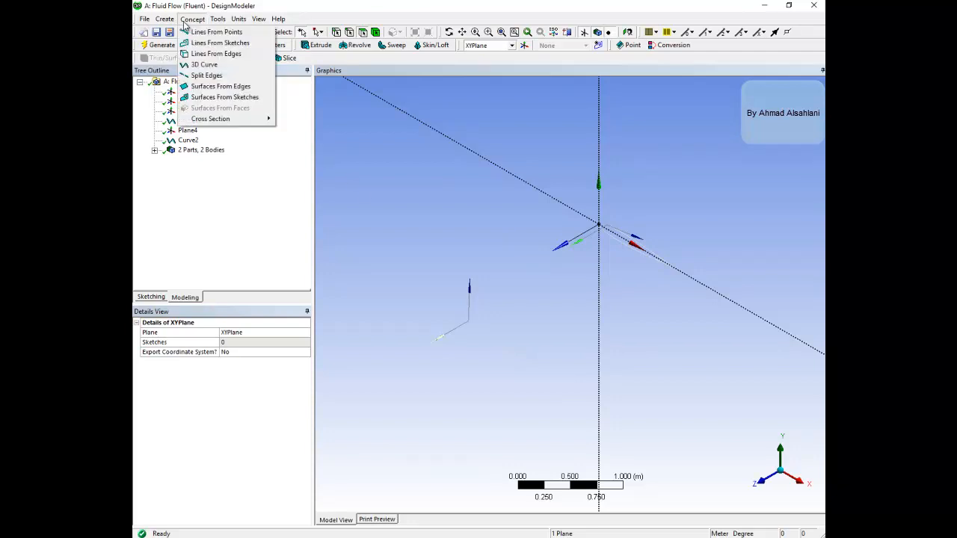
{"action": "left_click", "coordinate": [223, 88]}
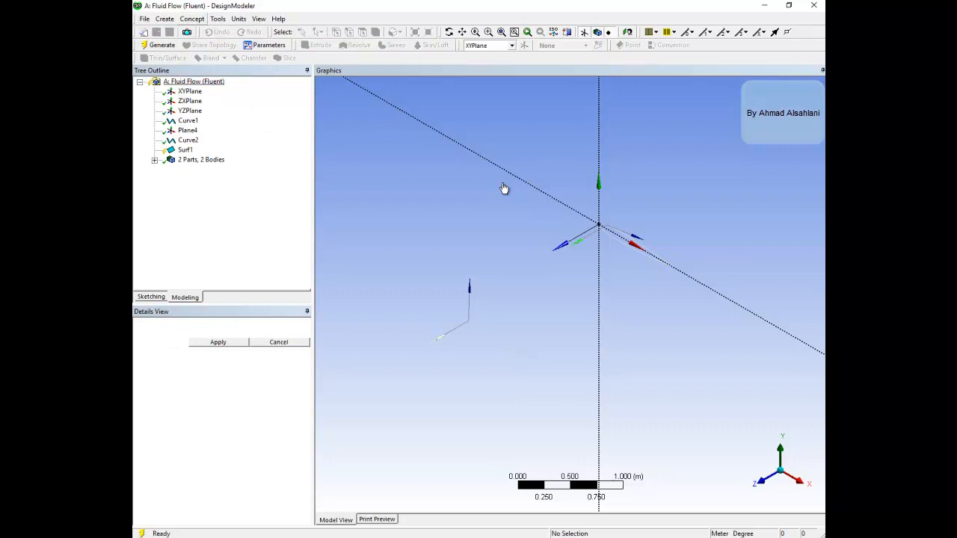
{"action": "left_click", "coordinate": [617, 241]}
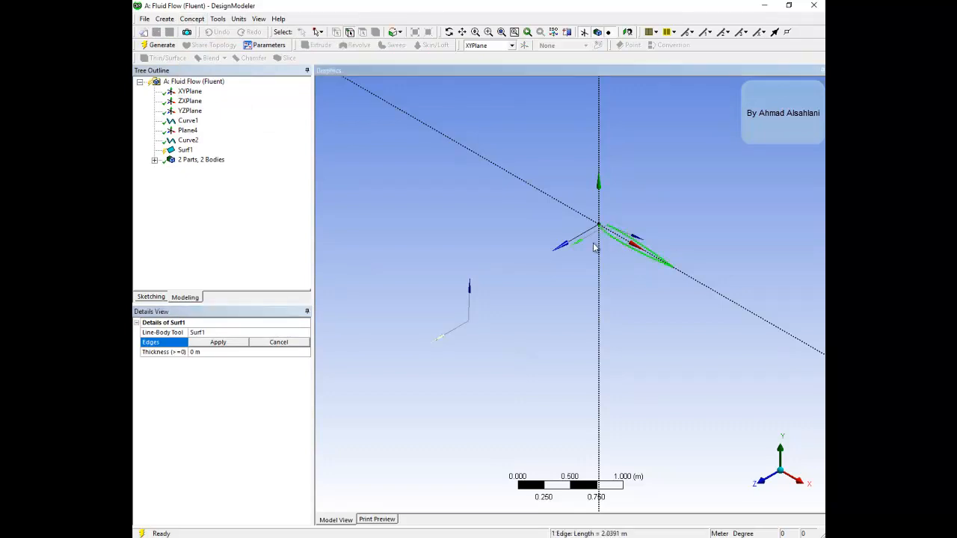
{"action": "left_click", "coordinate": [240, 344]}
{"action": "left_click", "coordinate": [158, 44]}
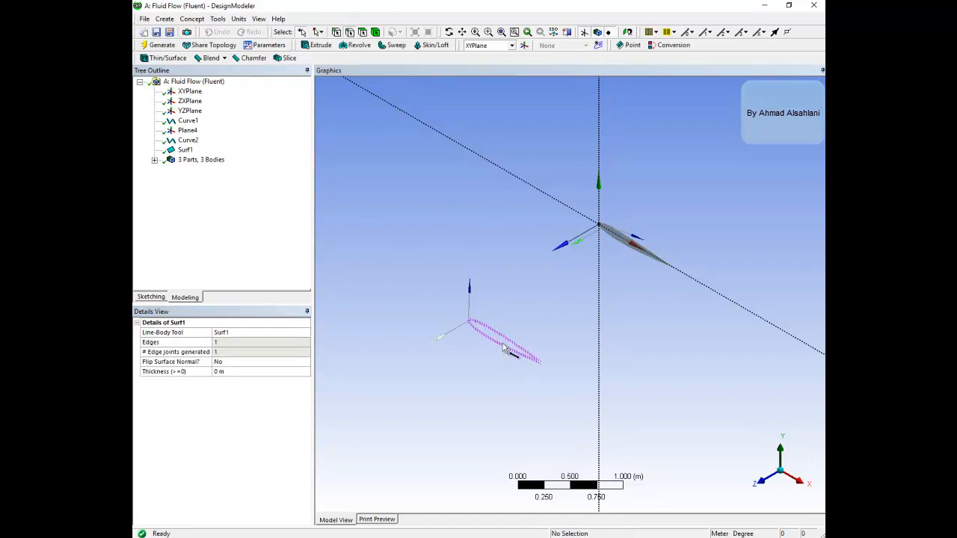
Step: Generate a second surface from edges using the tip airfoil curve on Plane4
{"action": "left_click", "coordinate": [192, 19]}
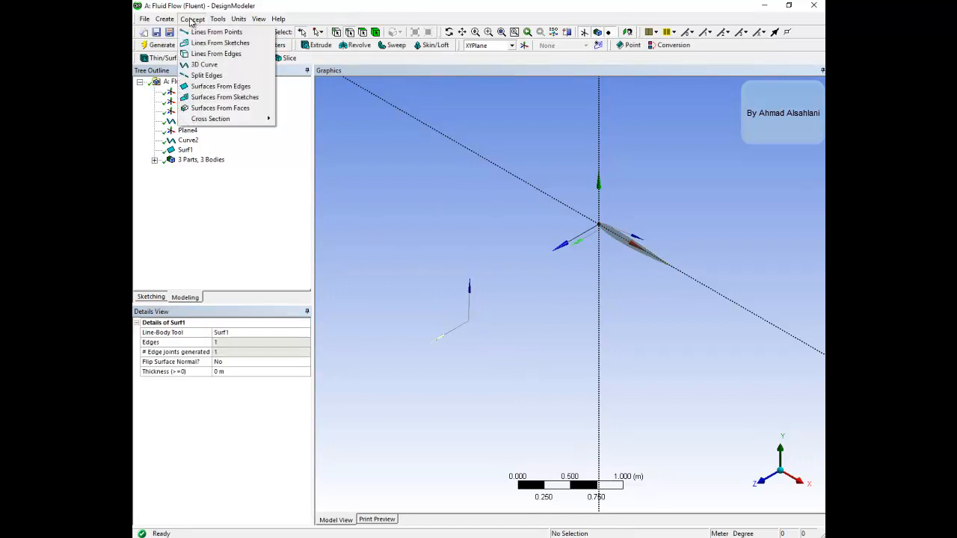
{"action": "left_click", "coordinate": [210, 87]}
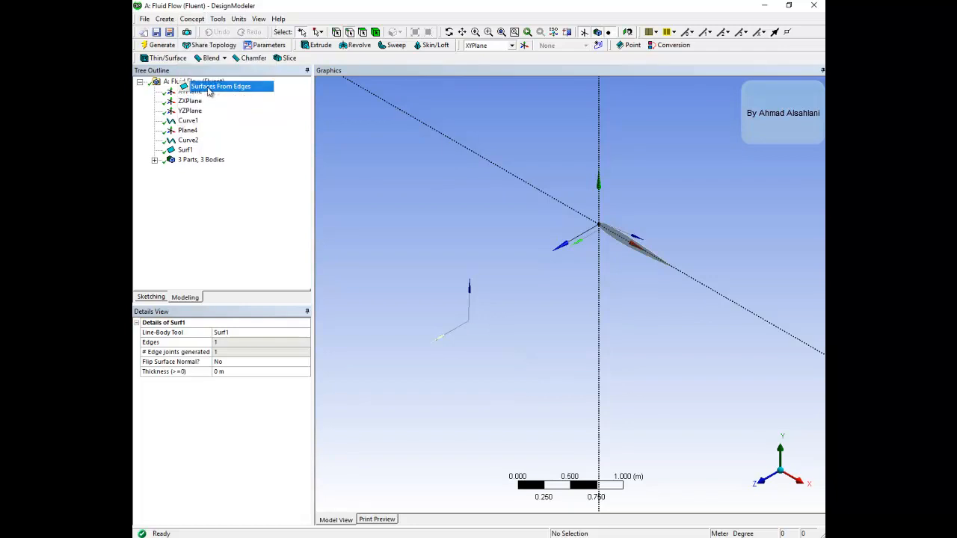
{"action": "left_click", "coordinate": [507, 347]}
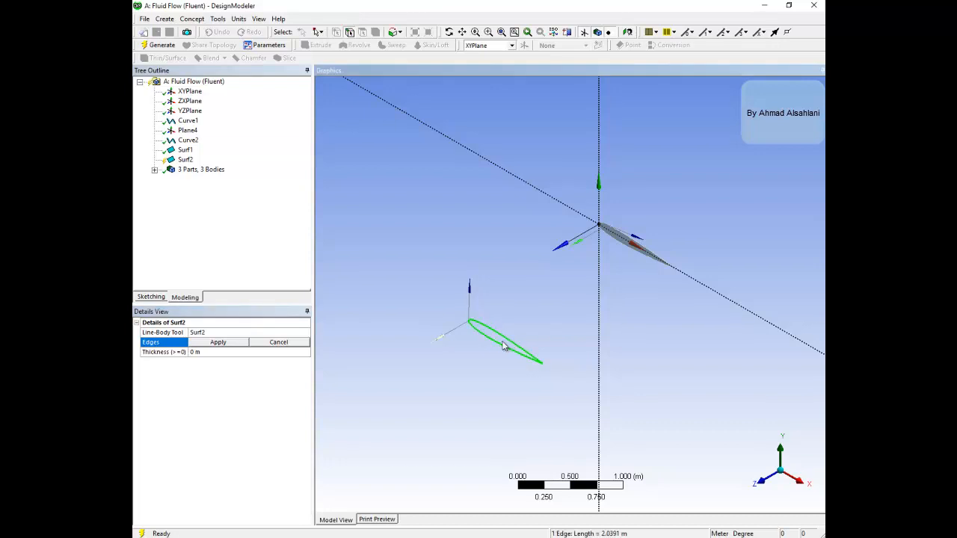
{"action": "left_click", "coordinate": [243, 346]}
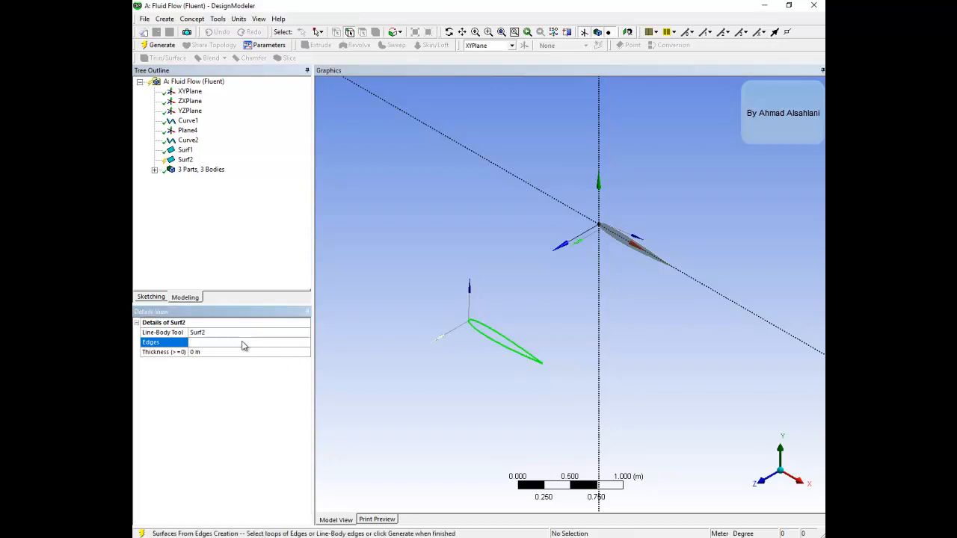
{"action": "left_click", "coordinate": [158, 45]}
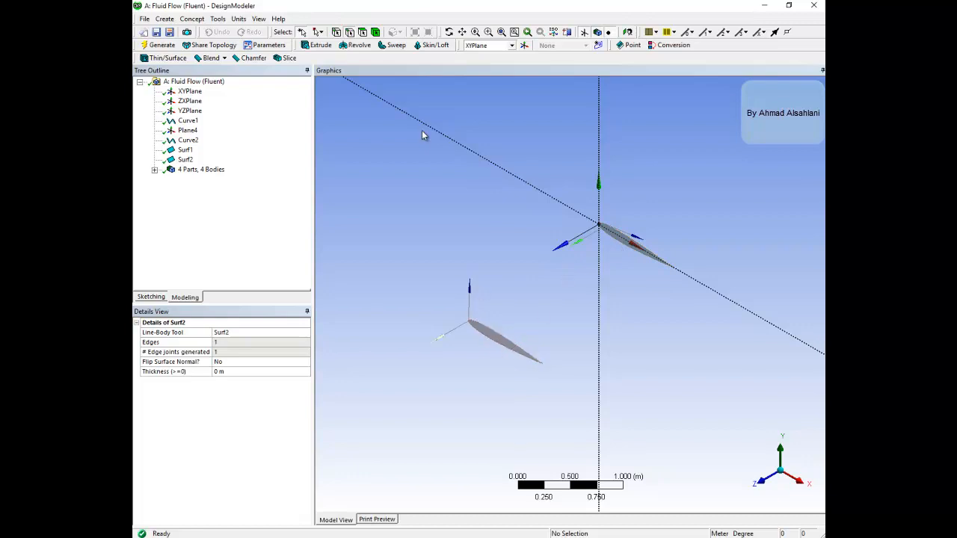
Step: Generate a Skin/Loft with the root and tip airfoil faces as its profiles to form the wing
{"action": "left_click", "coordinate": [166, 19]}
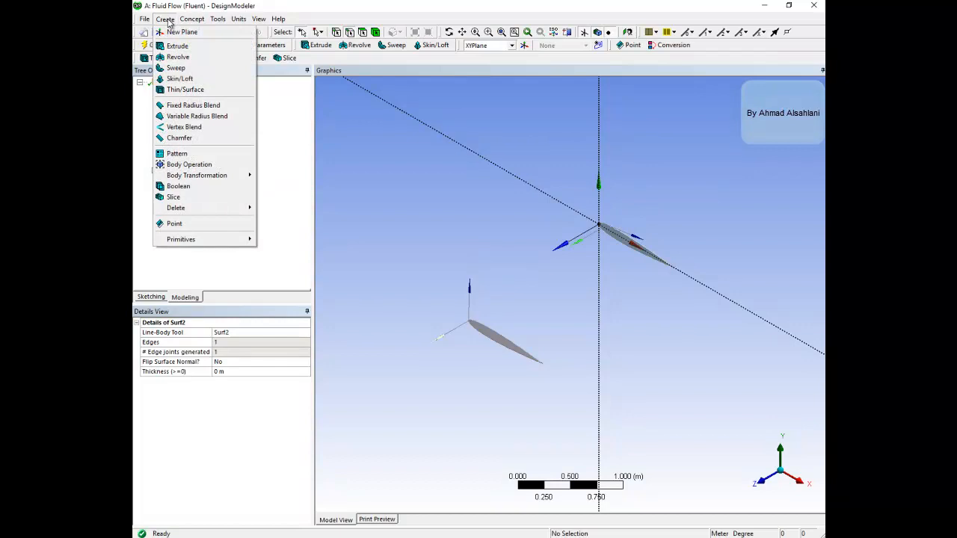
{"action": "left_click", "coordinate": [181, 79]}
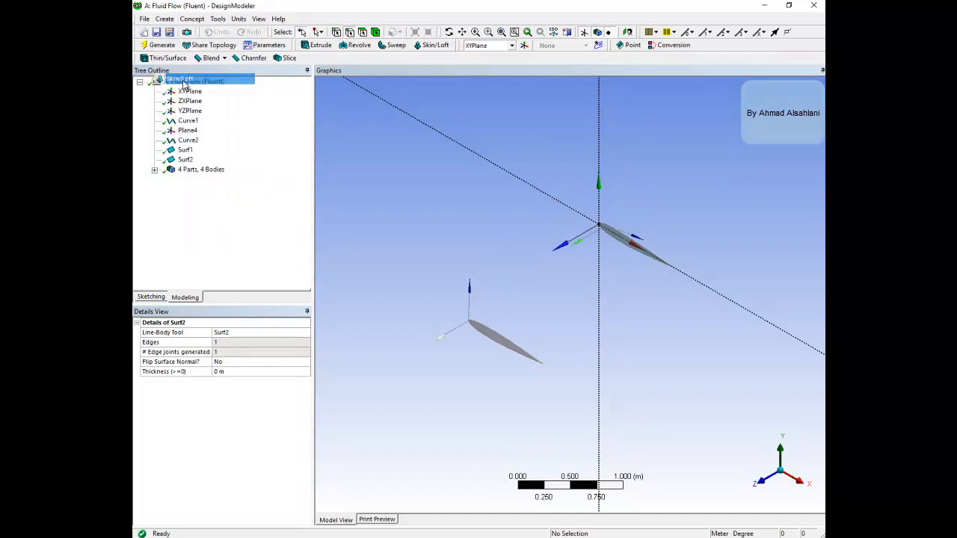
{"action": "left_click", "coordinate": [364, 34]}
{"action": "left_click", "coordinate": [630, 246]}
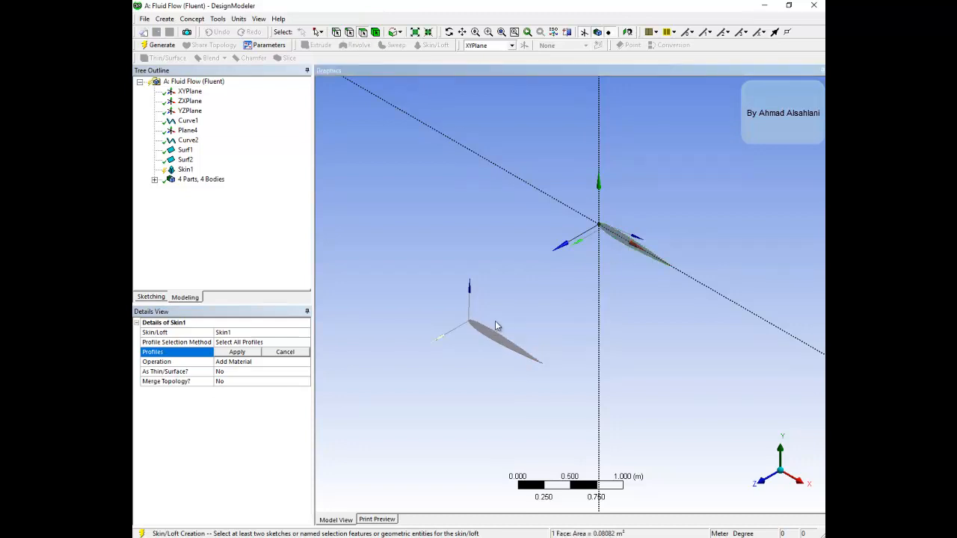
{"action": "left_click", "coordinate": [501, 342], "text": "ctrl"}
{"action": "left_click", "coordinate": [253, 355]}
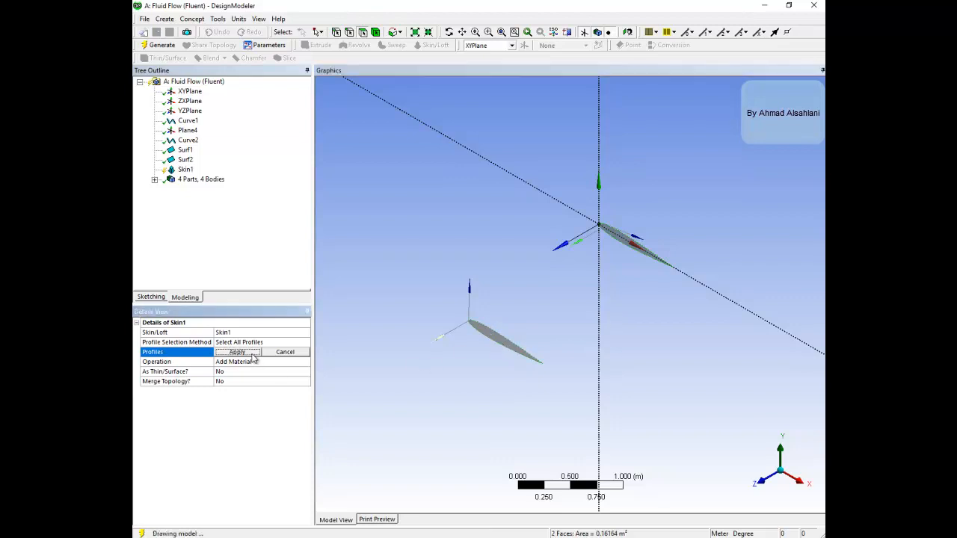
{"action": "left_click", "coordinate": [161, 45]}
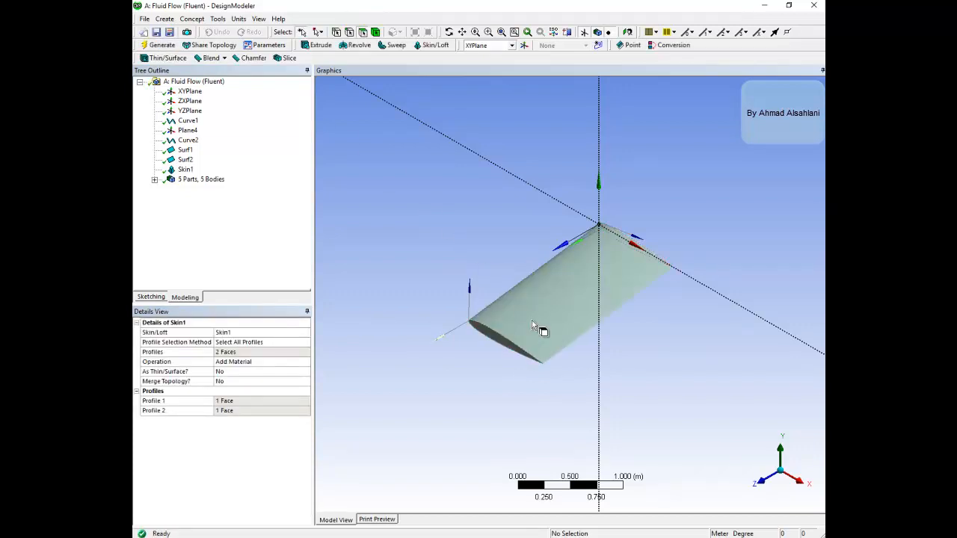
Step: Examine the lofted wing from several angles, checking its root, tip and swept leading edge
{"action": "middle_click_drag", "start_coordinate": [540, 363], "coordinate": [512, 295]}
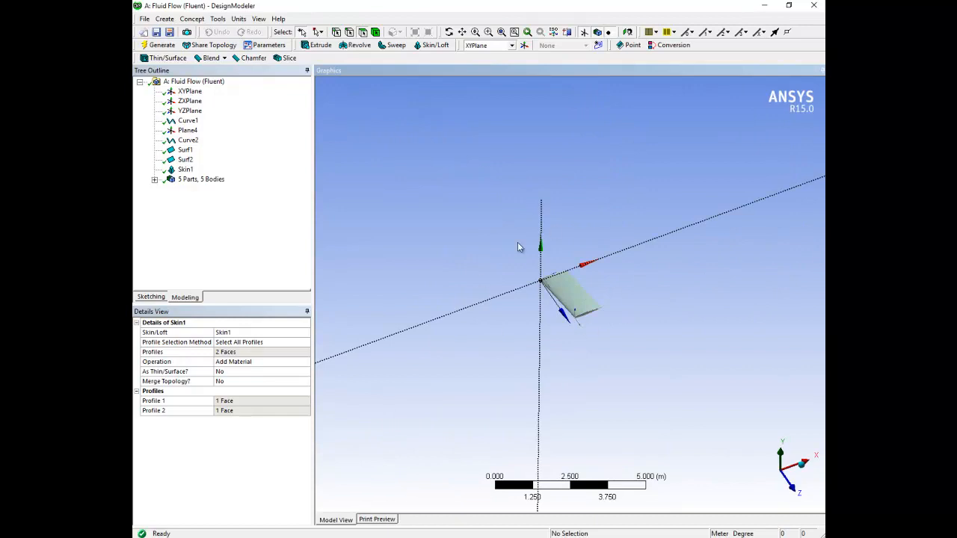
{"action": "scroll", "coordinate": [646, 302], "scroll_direction": "down", "scroll_amount": 1}
{"action": "middle_click_drag", "start_coordinate": [632, 289], "coordinate": [599, 299]}
{"action": "scroll", "coordinate": [598, 302], "scroll_direction": "up", "scroll_amount": 5}
{"action": "scroll", "coordinate": [594, 301], "scroll_direction": "up", "scroll_amount": 3}
{"action": "middle_click_drag", "start_coordinate": [614, 332], "coordinate": [635, 321]}
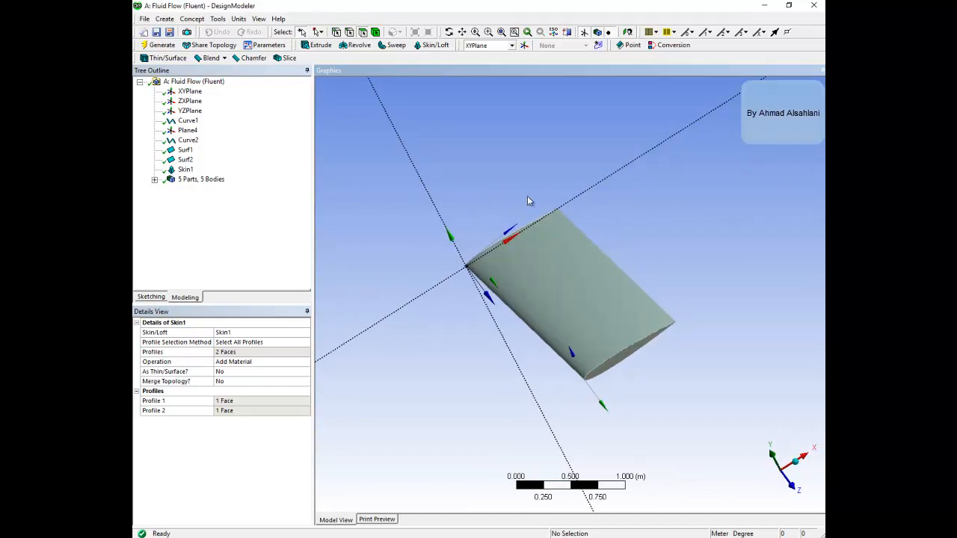
{"action": "middle_click_drag", "start_coordinate": [519, 182], "coordinate": [530, 159]}
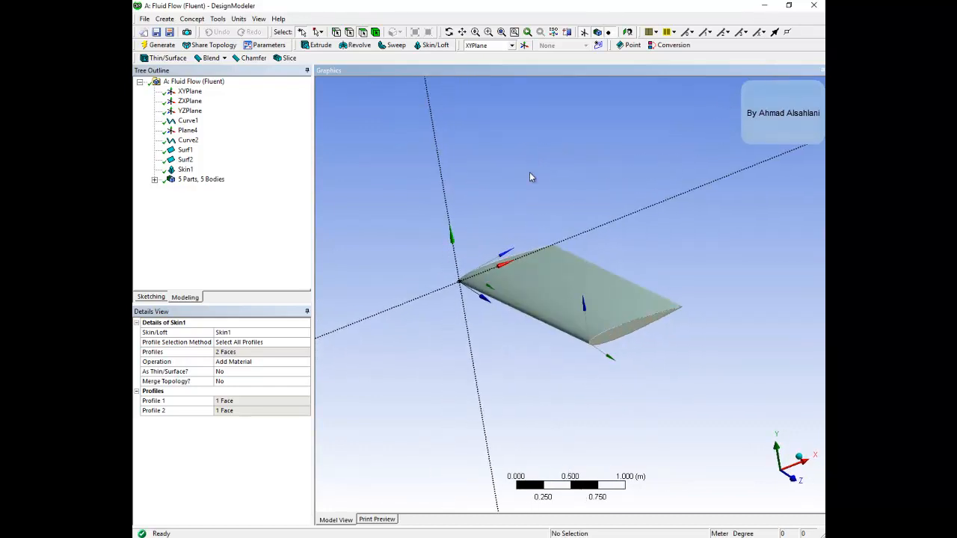
{"action": "scroll", "coordinate": [519, 363], "scroll_direction": "up", "scroll_amount": 3}
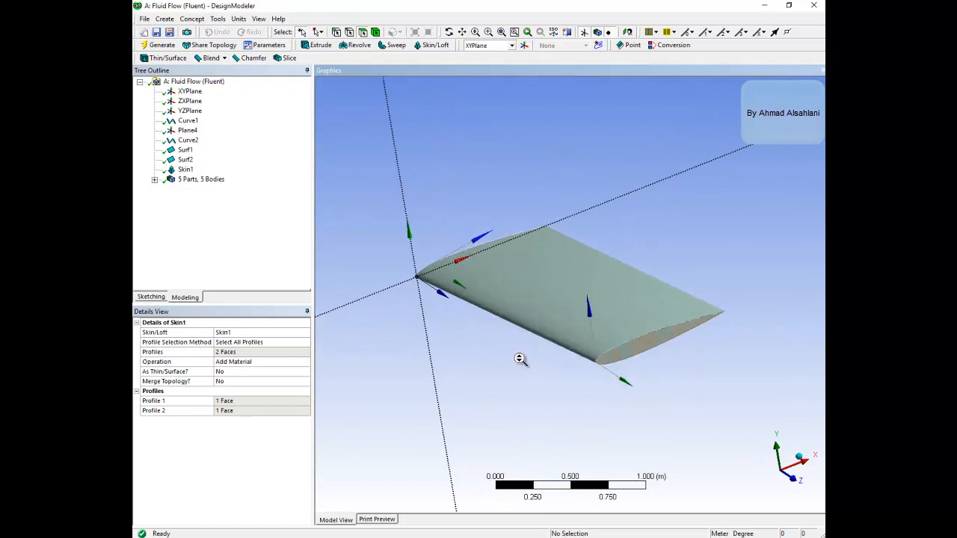
{"action": "scroll", "coordinate": [519, 359], "scroll_direction": "up", "scroll_amount": 1}
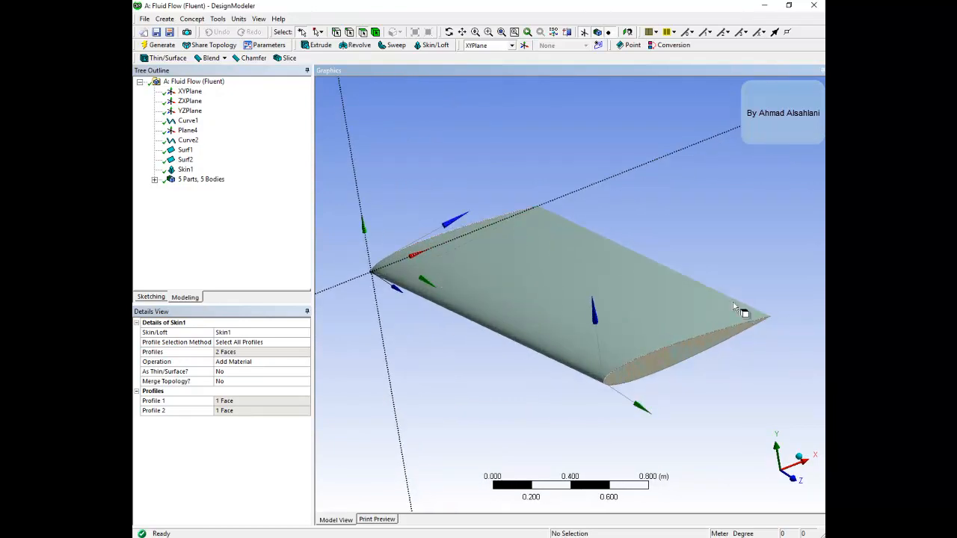
{"action": "middle_click_drag", "start_coordinate": [382, 299], "coordinate": [566, 331]}
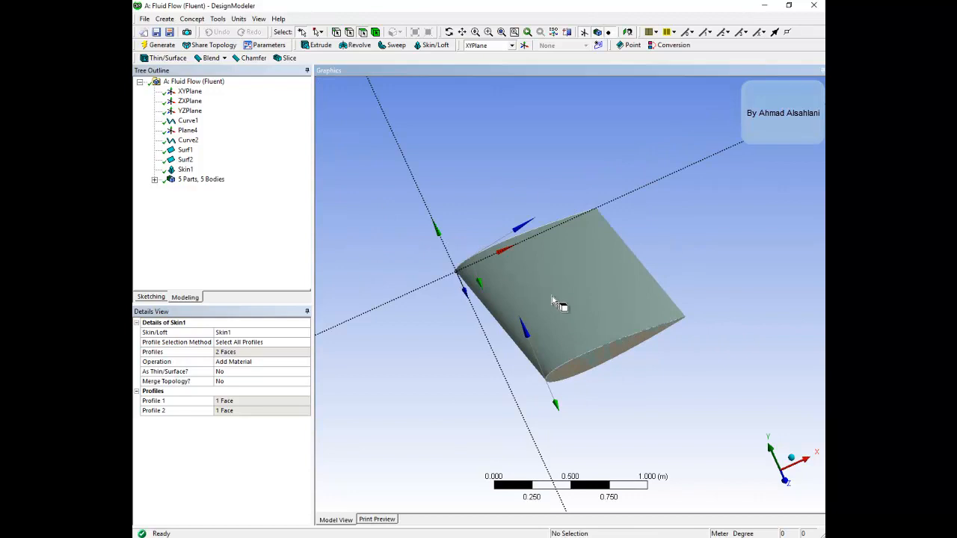
{"action": "middle_click_drag", "start_coordinate": [504, 202], "coordinate": [496, 280]}
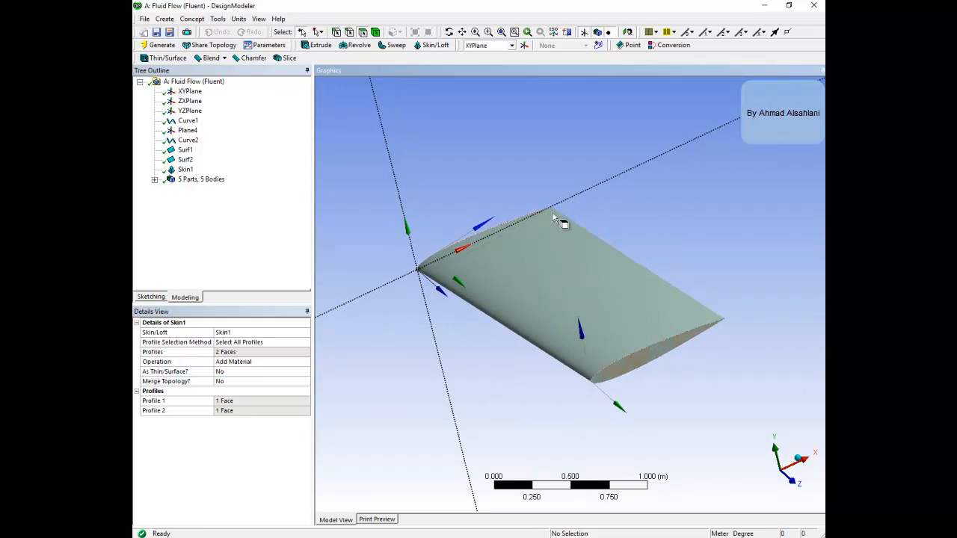
{"action": "middle_click_drag", "start_coordinate": [551, 321], "coordinate": [521, 344]}
{"action": "middle_click_drag", "start_coordinate": [630, 385], "coordinate": [608, 352]}
{"action": "scroll", "coordinate": [496, 323], "scroll_direction": "down", "scroll_amount": 3}
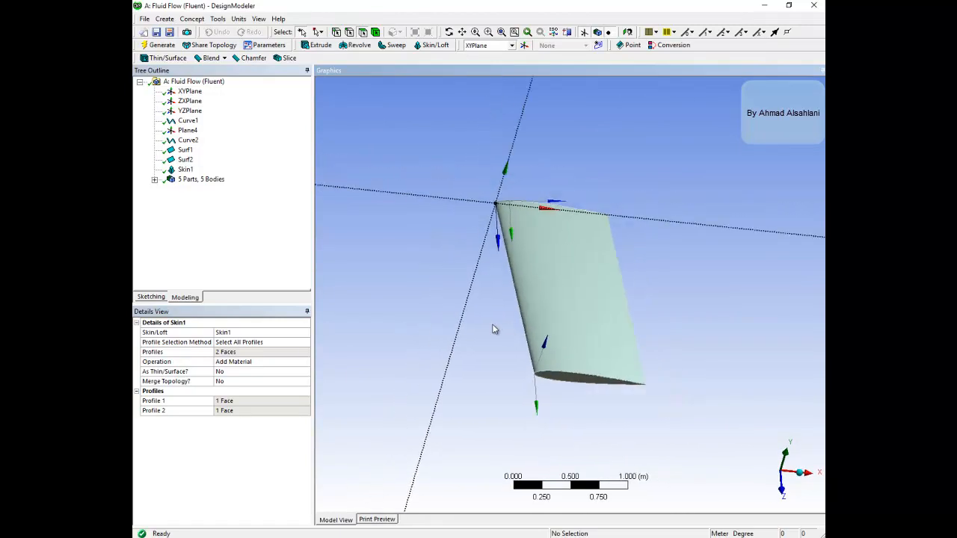
Step: Add a new plane after the wing loft and set its type to From Coordinates
{"action": "scroll", "coordinate": [500, 323], "scroll_direction": "down", "scroll_amount": 2}
{"action": "middle_click_drag", "start_coordinate": [560, 309], "coordinate": [607, 332]}
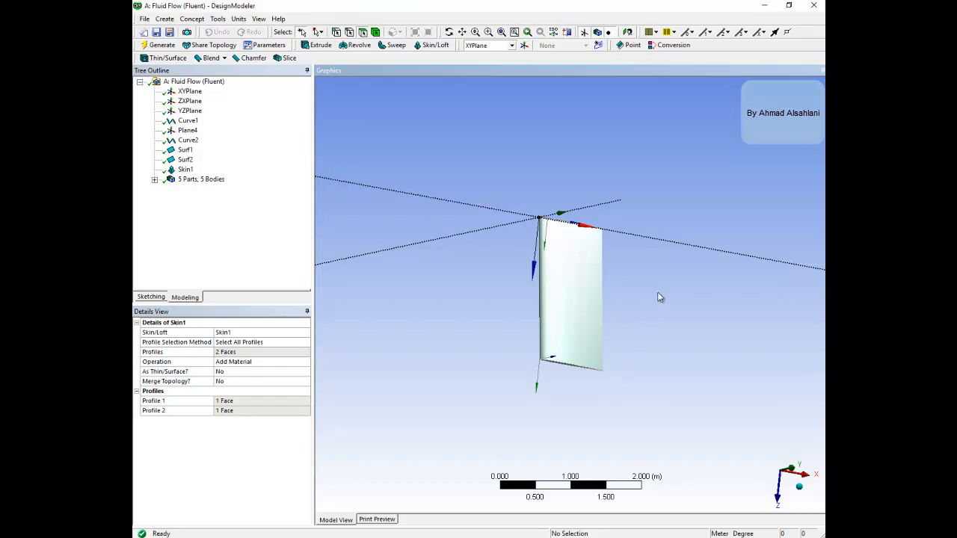
{"action": "middle_click_drag", "start_coordinate": [659, 289], "coordinate": [649, 262]}
{"action": "middle_click_drag", "start_coordinate": [588, 399], "coordinate": [624, 365]}
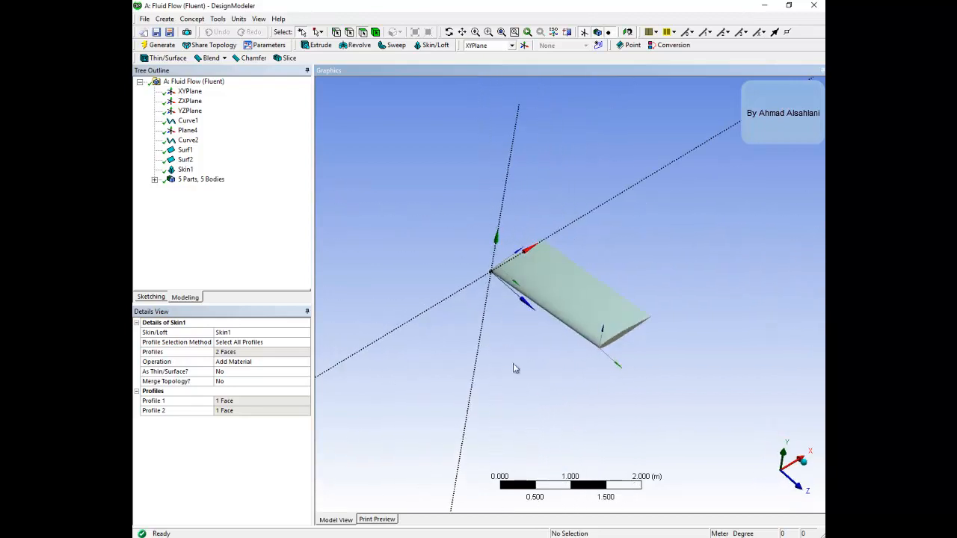
{"action": "scroll", "coordinate": [587, 380], "scroll_direction": "down", "scroll_amount": 2}
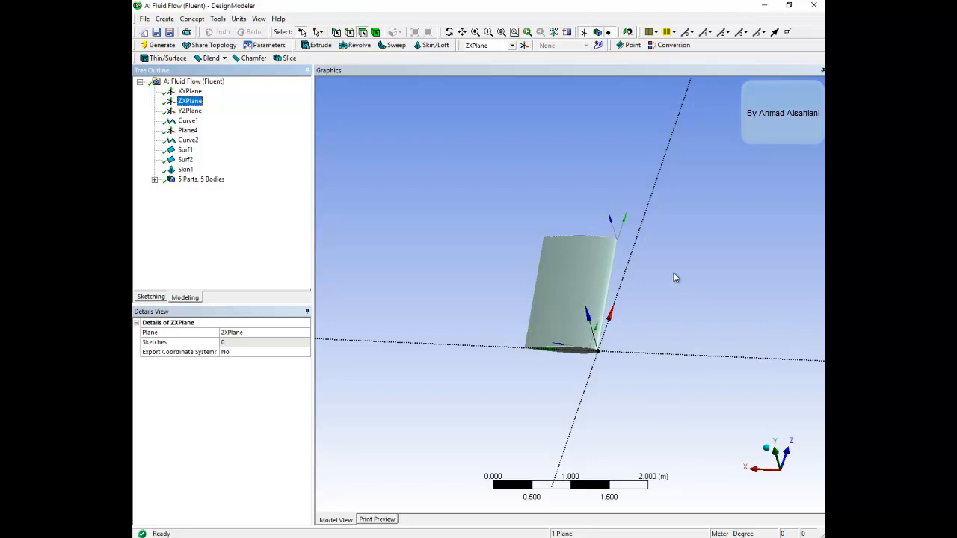
{"action": "left_click", "coordinate": [191, 103]}
{"action": "left_click", "coordinate": [164, 19]}
{"action": "mouse_move", "coordinate": [188, 19]}
{"action": "left_click", "coordinate": [178, 31]}
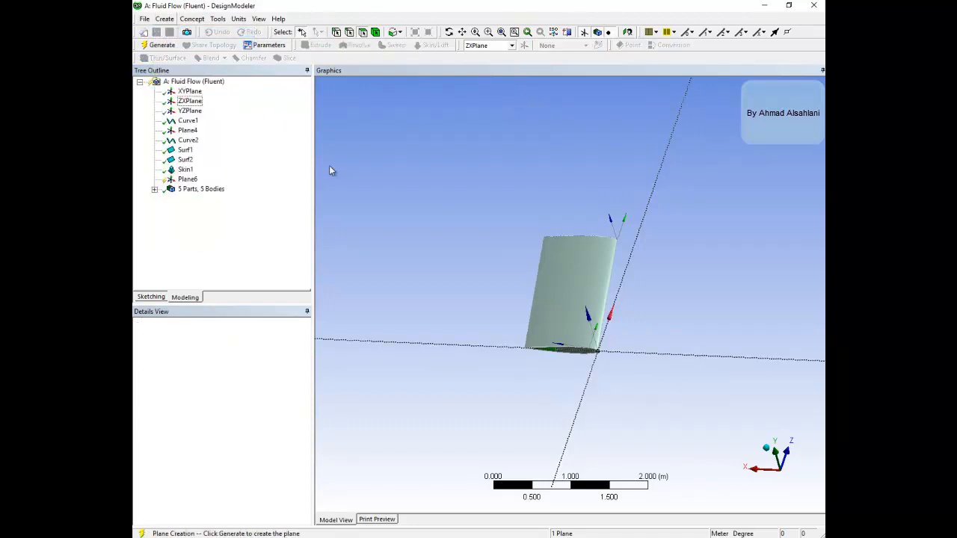
{"action": "left_click", "coordinate": [186, 180]}
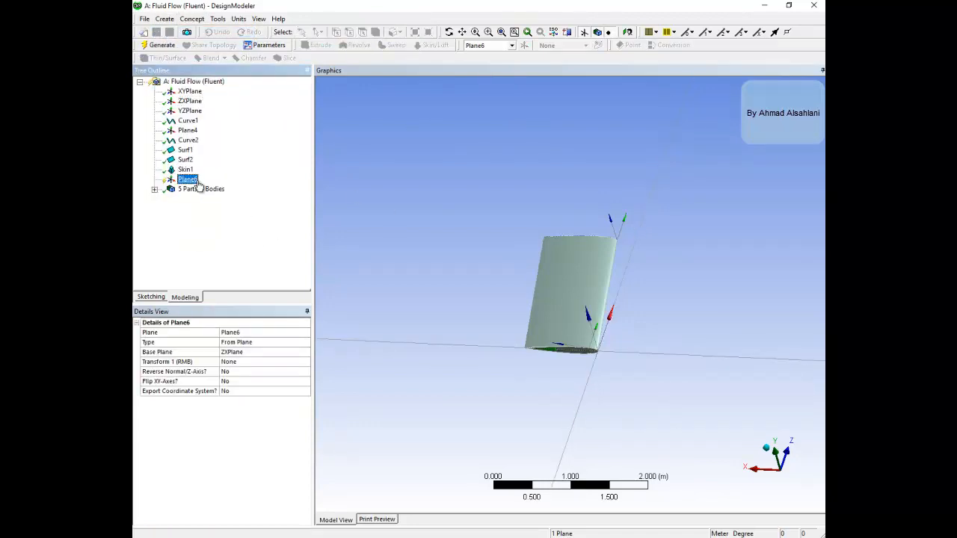
{"action": "left_click", "coordinate": [294, 344]}
{"action": "left_click", "coordinate": [305, 343]}
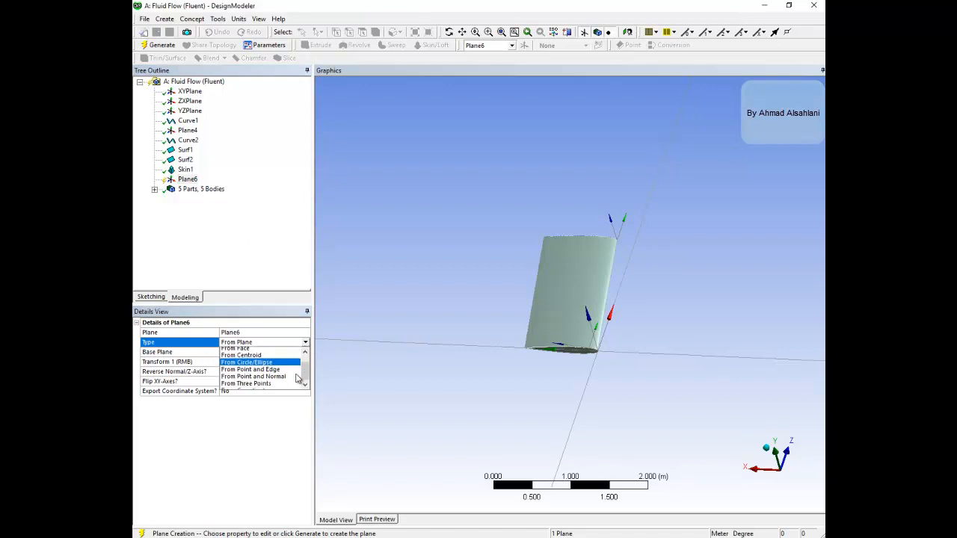
{"action": "left_click", "coordinate": [264, 387]}
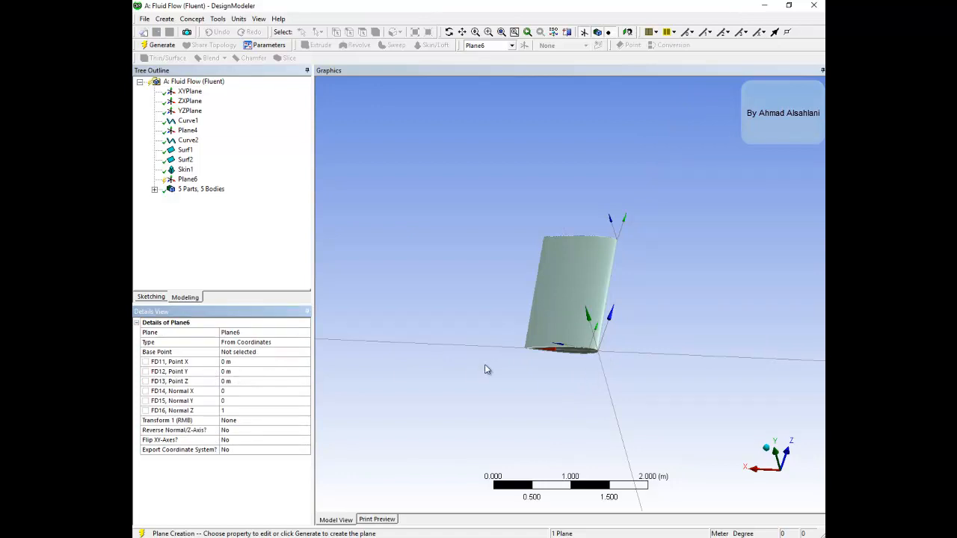
Step: Define the new plane with Point Y 1 m, Normal Y 1 and Normal Z 0, and generate it
{"action": "left_click", "coordinate": [245, 363]}
{"action": "left_click", "coordinate": [239, 371]}
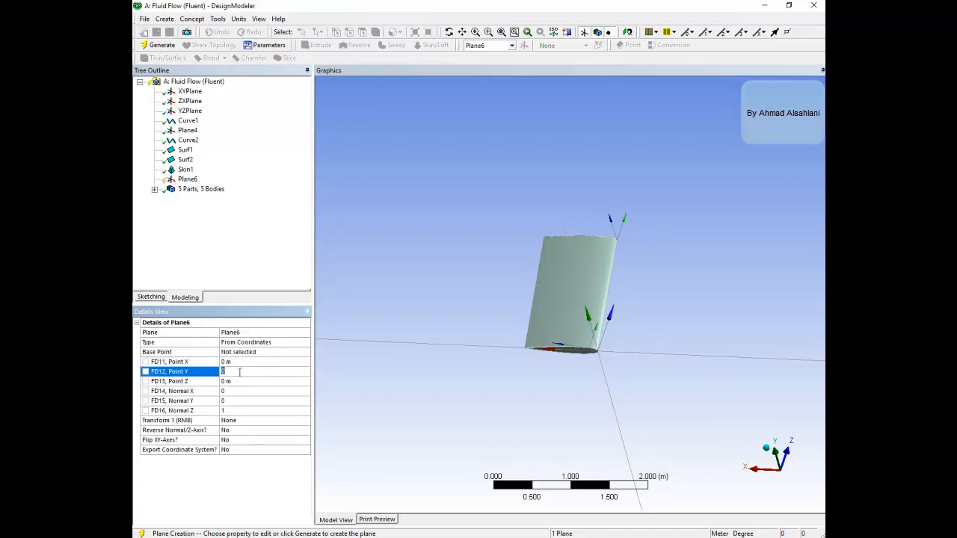
{"action": "type", "text": "1"}
{"action": "key", "text": "Return"}
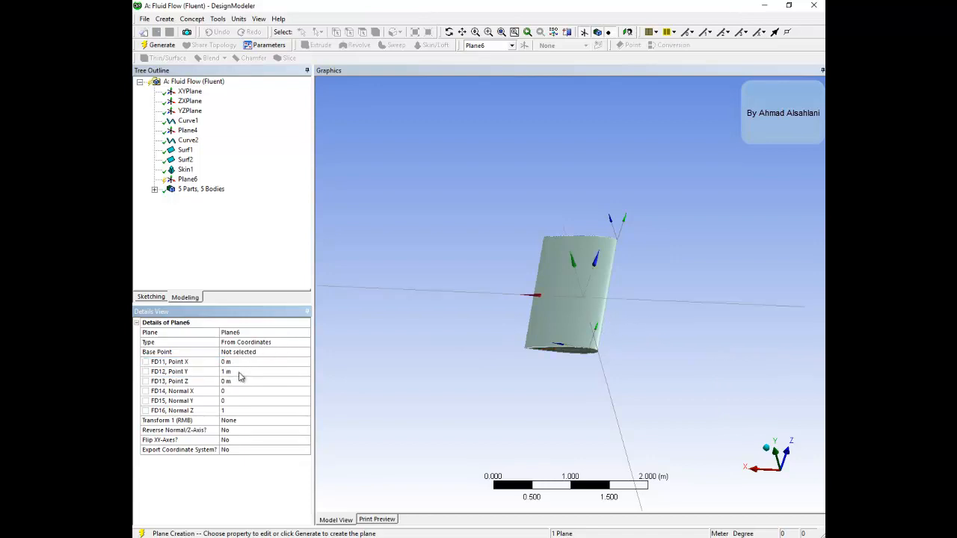
{"action": "left_click", "coordinate": [235, 409]}
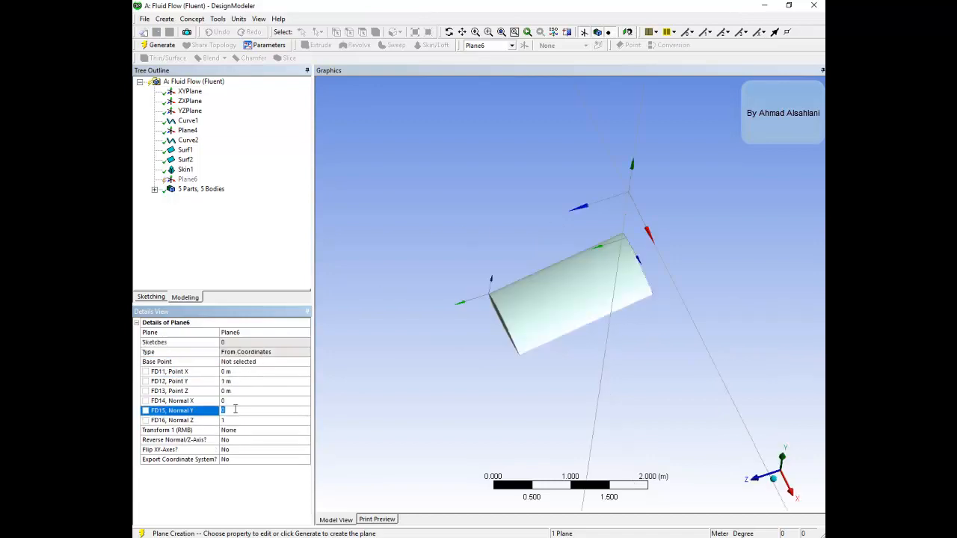
{"action": "left_click", "coordinate": [241, 422]}
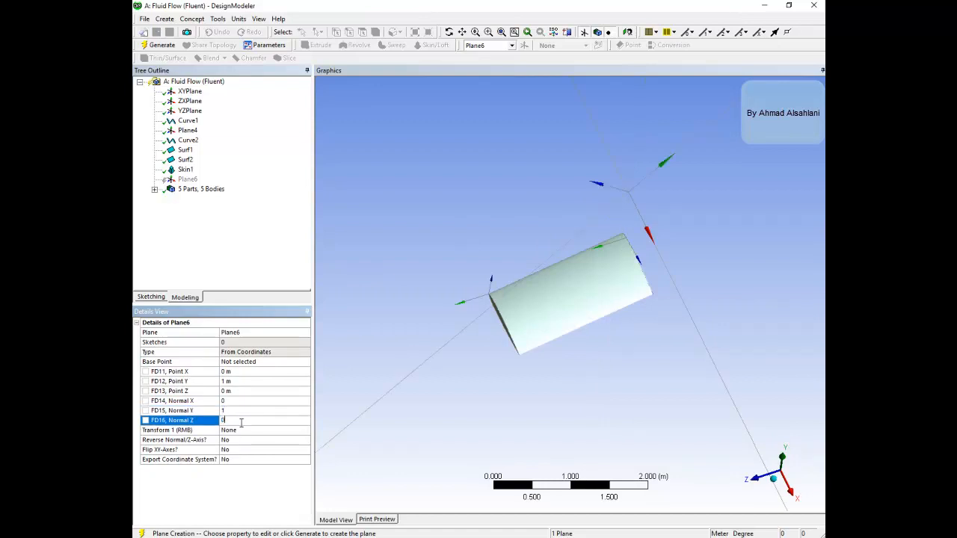
{"action": "left_click", "coordinate": [246, 411]}
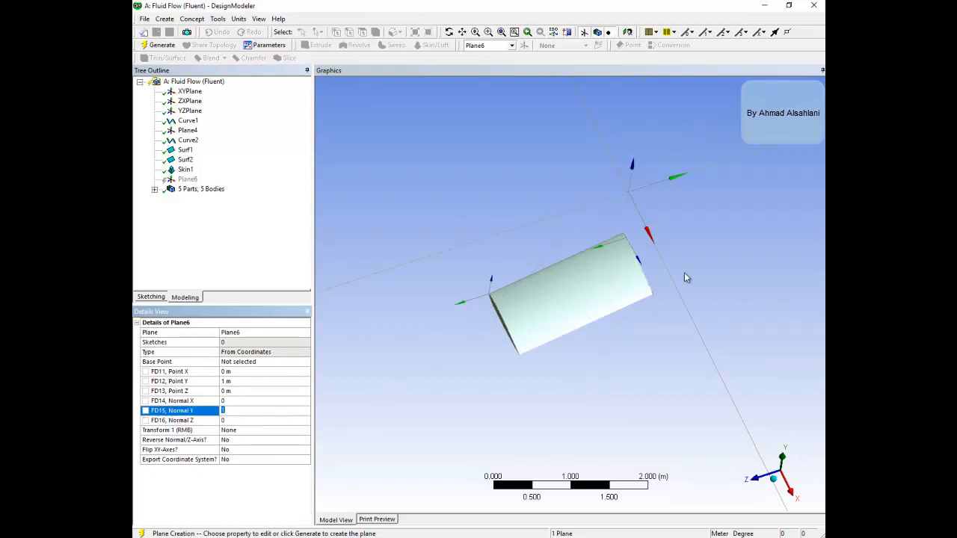
{"action": "left_click", "coordinate": [164, 46]}
Step: Create a new sketch on Plane6 above the wing
{"action": "middle_click_drag", "start_coordinate": [609, 324], "coordinate": [524, 272]}
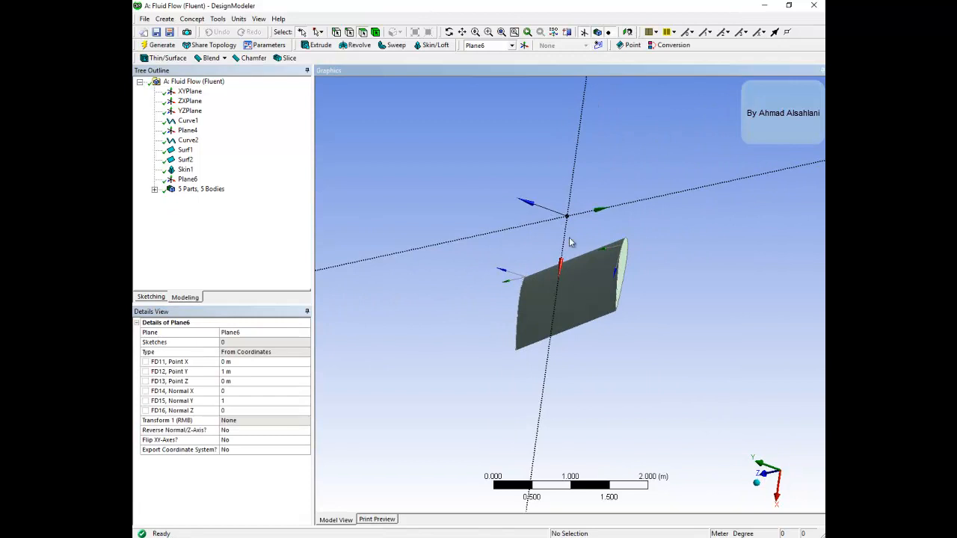
{"action": "middle_click_drag", "start_coordinate": [570, 293], "coordinate": [628, 307]}
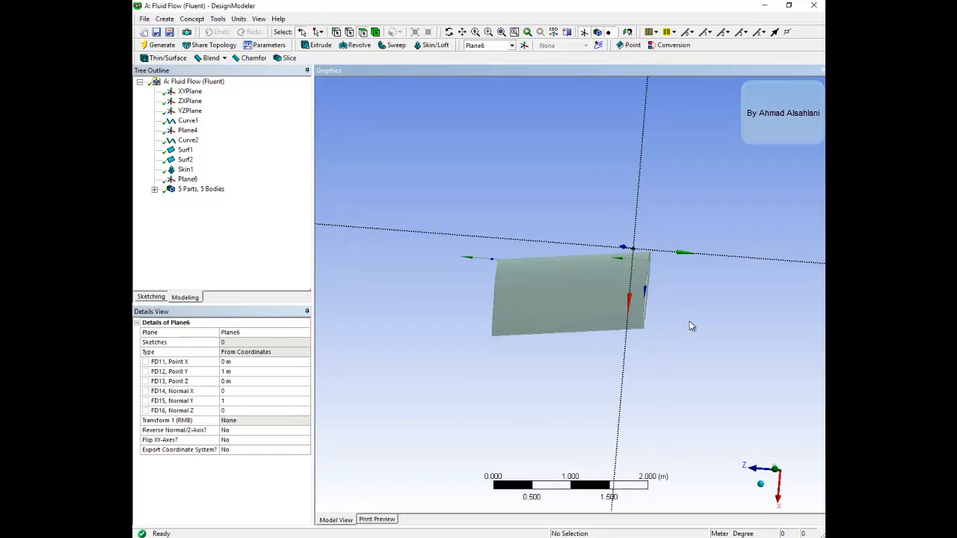
{"action": "middle_click_drag", "start_coordinate": [695, 323], "coordinate": [666, 269]}
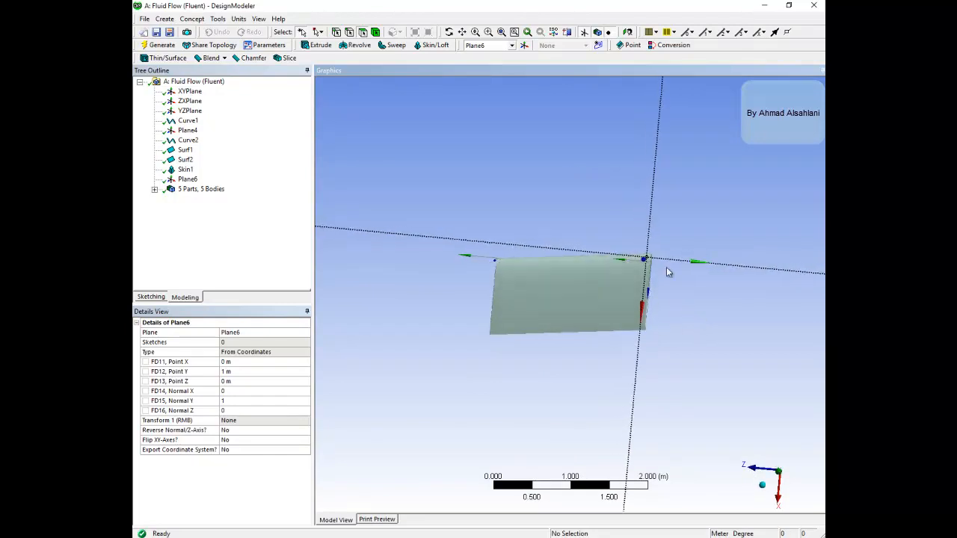
{"action": "left_click", "coordinate": [629, 32]}
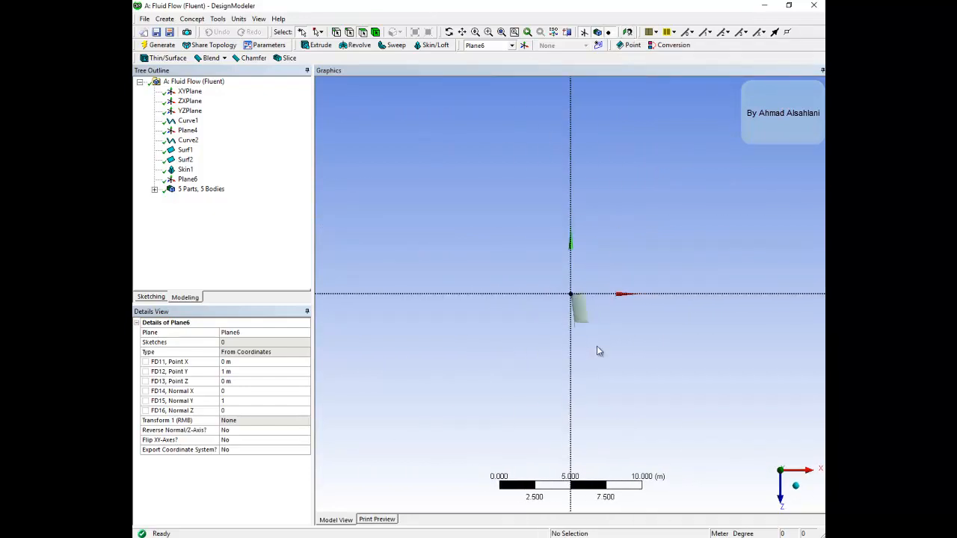
{"action": "scroll", "coordinate": [604, 347], "scroll_direction": "up", "scroll_amount": 6}
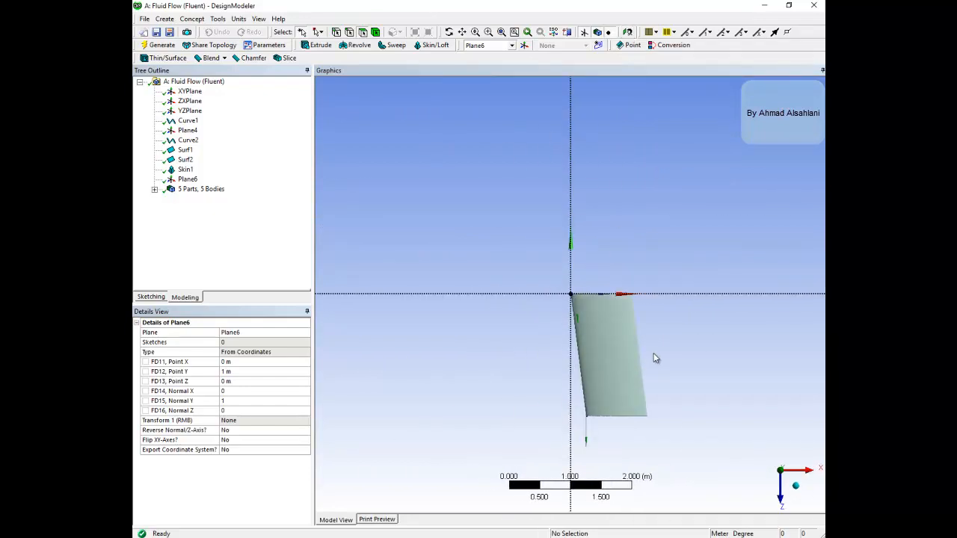
{"action": "left_click", "coordinate": [187, 180]}
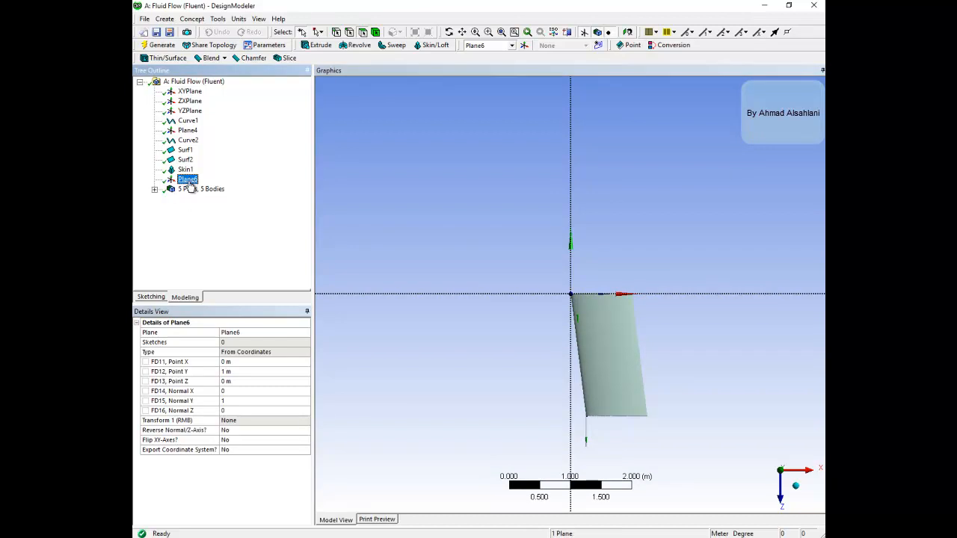
{"action": "left_click", "coordinate": [601, 46]}
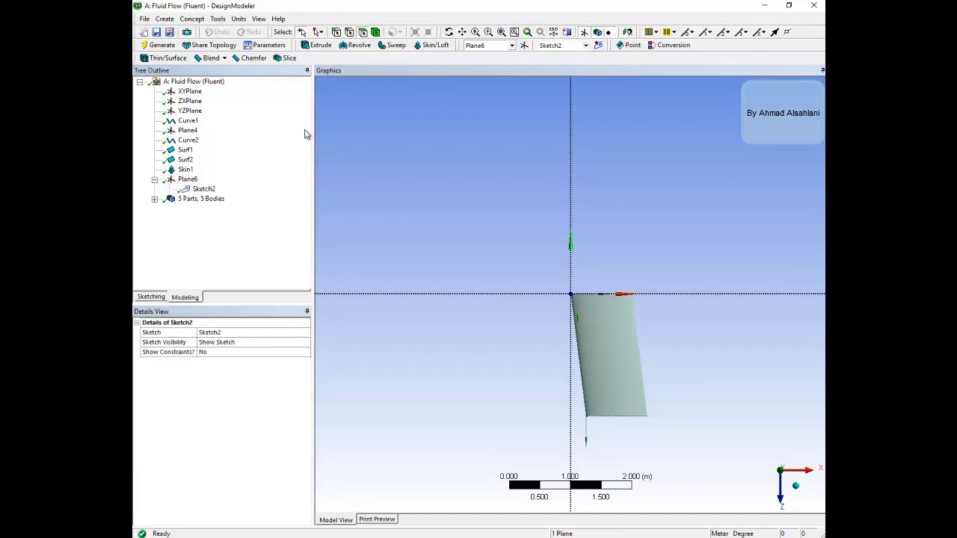
{"action": "left_click", "coordinate": [203, 189]}
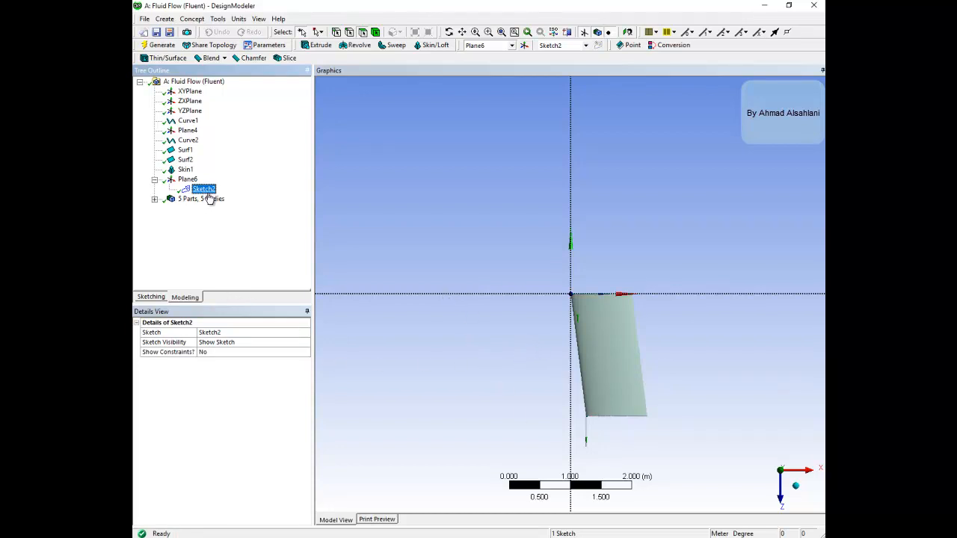
Step: Sketch two lines along the wing's trailing and leading edges, overshooting root and tip, the leading-edge line about 2.85 m long
{"action": "left_click", "coordinate": [151, 298]}
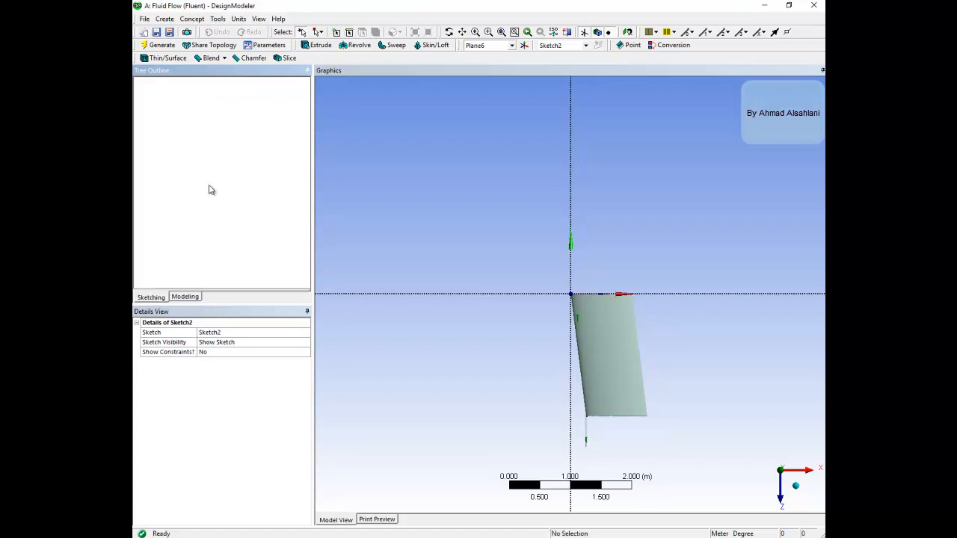
{"action": "left_click", "coordinate": [153, 96]}
{"action": "scroll", "coordinate": [620, 389], "scroll_direction": "up", "scroll_amount": 4}
{"action": "scroll", "coordinate": [607, 320], "scroll_direction": "down", "scroll_amount": 1}
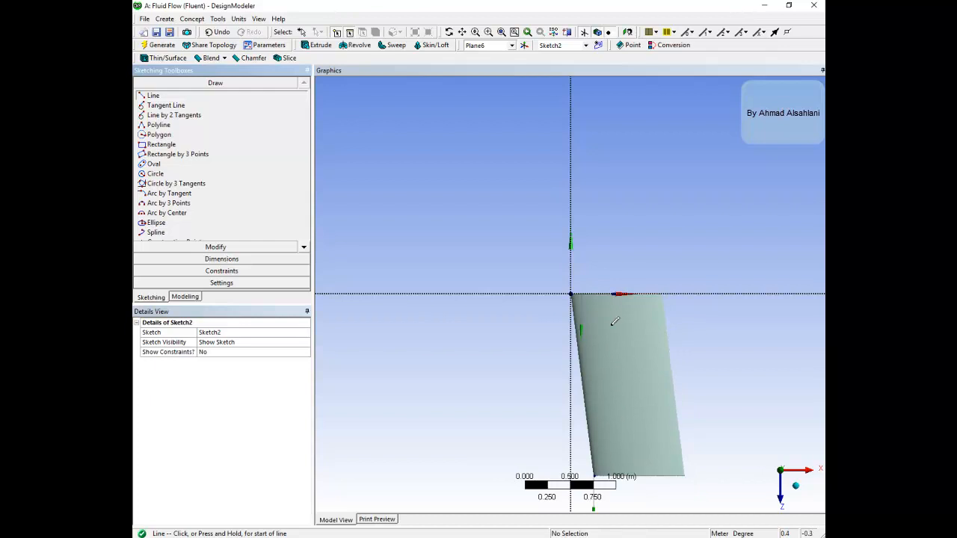
{"action": "left_click", "coordinate": [655, 280]}
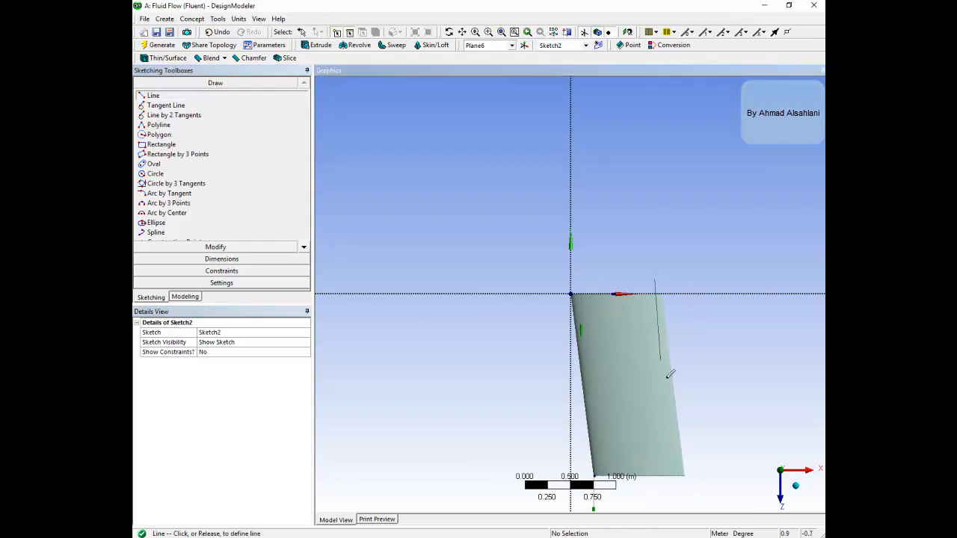
{"action": "left_click", "coordinate": [683, 488]}
{"action": "scroll", "coordinate": [575, 271], "scroll_direction": "down", "scroll_amount": 2}
{"action": "scroll", "coordinate": [597, 416], "scroll_direction": "up", "scroll_amount": 2}
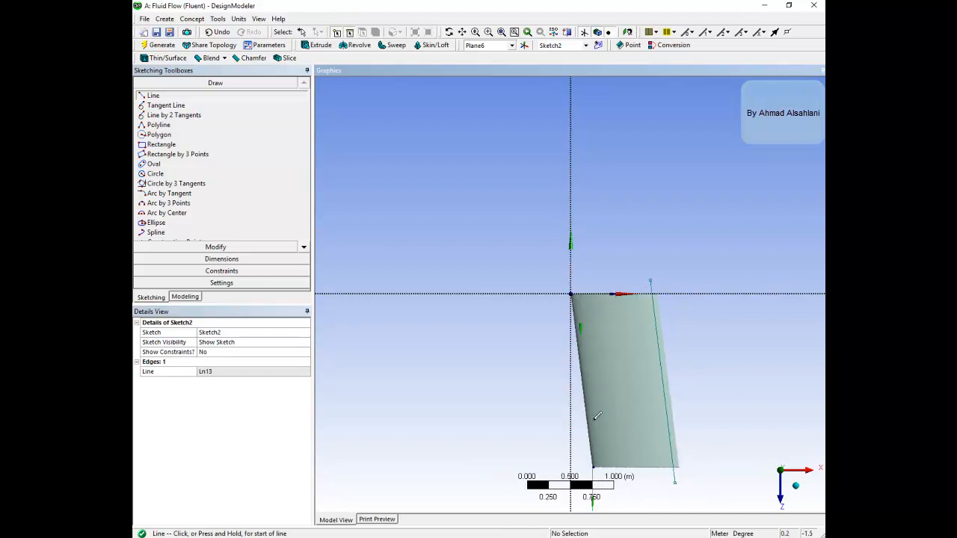
{"action": "left_click", "coordinate": [576, 275]}
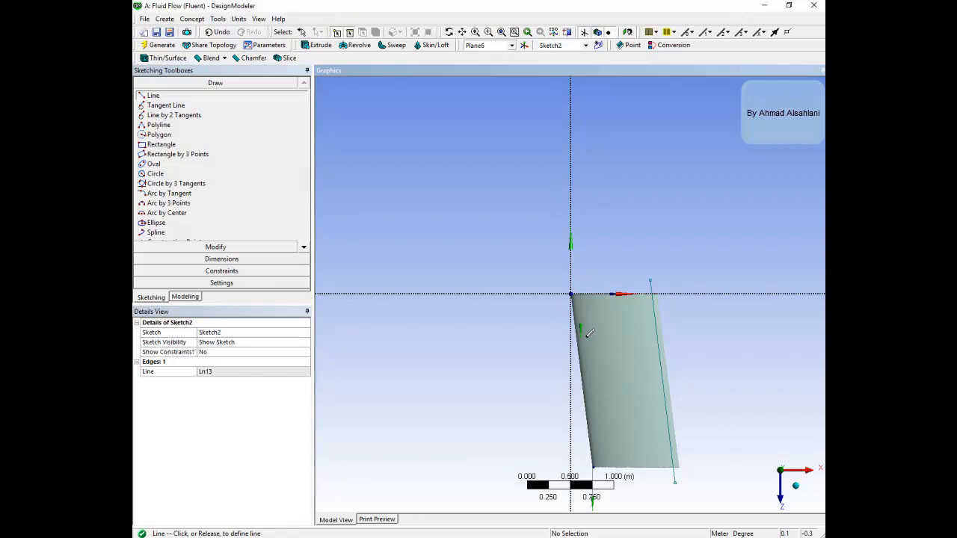
{"action": "left_click", "coordinate": [605, 500]}
Step: Generate a line body from Sketch2 using Lines From Sketches with the Add Material operation
{"action": "scroll", "coordinate": [539, 322], "scroll_direction": "down", "scroll_amount": 3}
{"action": "mouse_move", "coordinate": [519, 354]}
{"action": "middle_mouse_down"}
{"action": "mouse_move", "coordinate": [483, 321]}
{"action": "mouse_move", "coordinate": [421, 306]}
{"action": "middle_mouse_up"}
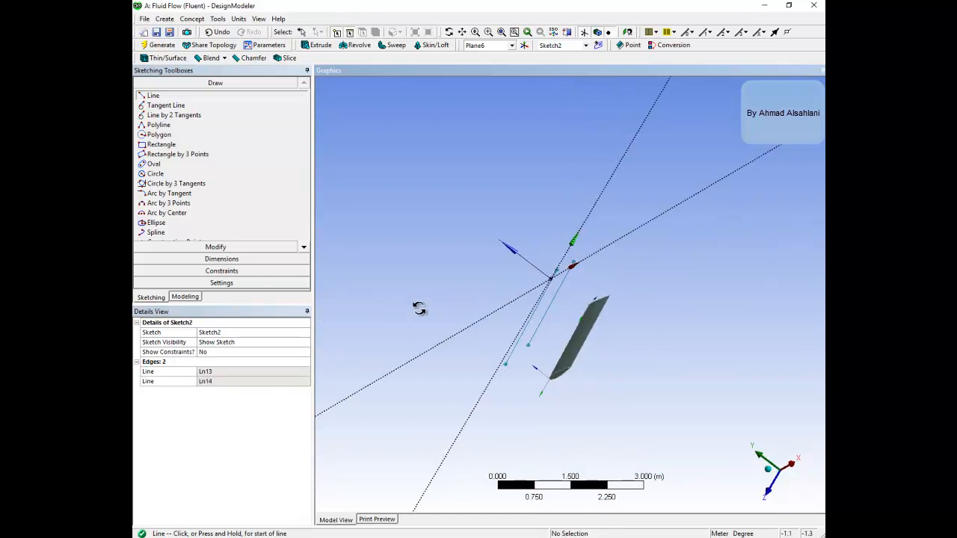
{"action": "middle_click_drag", "start_coordinate": [561, 317], "coordinate": [632, 310]}
{"action": "mouse_move", "coordinate": [583, 330]}
{"action": "middle_mouse_down"}
{"action": "mouse_move", "coordinate": [612, 263]}
{"action": "mouse_move", "coordinate": [595, 317]}
{"action": "mouse_move", "coordinate": [635, 341]}
{"action": "mouse_move", "coordinate": [609, 327]}
{"action": "middle_mouse_up"}
{"action": "mouse_move", "coordinate": [513, 303]}
{"action": "middle_mouse_down"}
{"action": "mouse_move", "coordinate": [511, 353]}
{"action": "mouse_move", "coordinate": [557, 310]}
{"action": "mouse_move", "coordinate": [576, 323]}
{"action": "middle_mouse_up"}
{"action": "scroll", "coordinate": [575, 327], "scroll_direction": "up", "scroll_amount": 3}
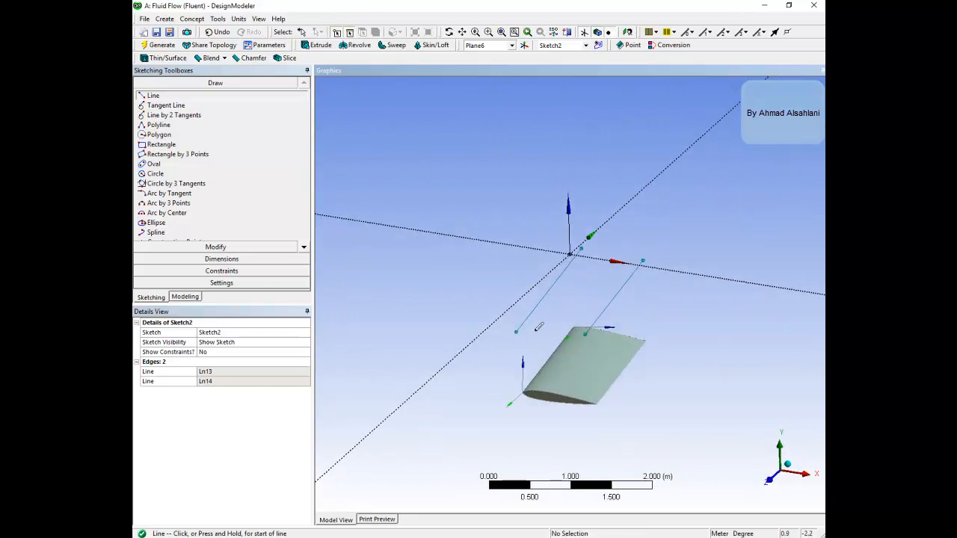
{"action": "left_click", "coordinate": [186, 297]}
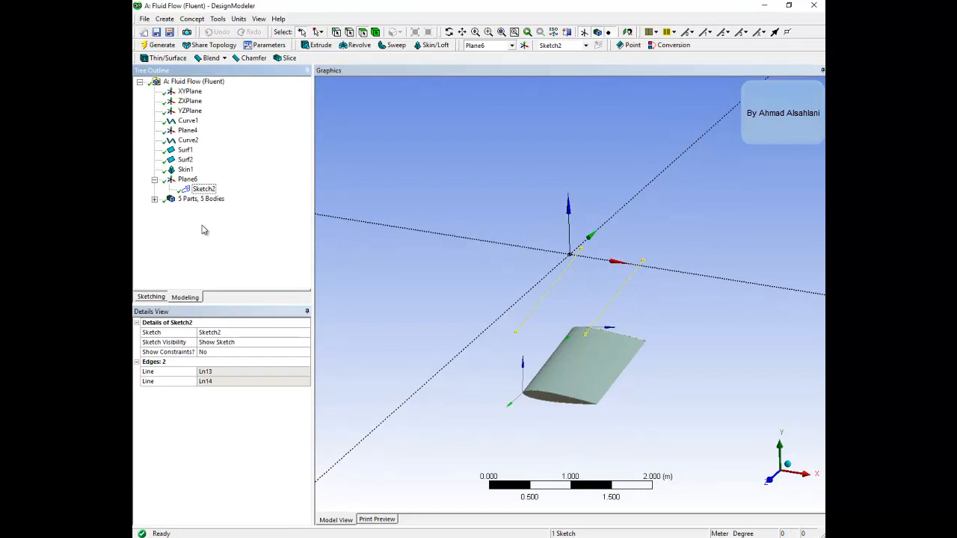
{"action": "left_click", "coordinate": [193, 19]}
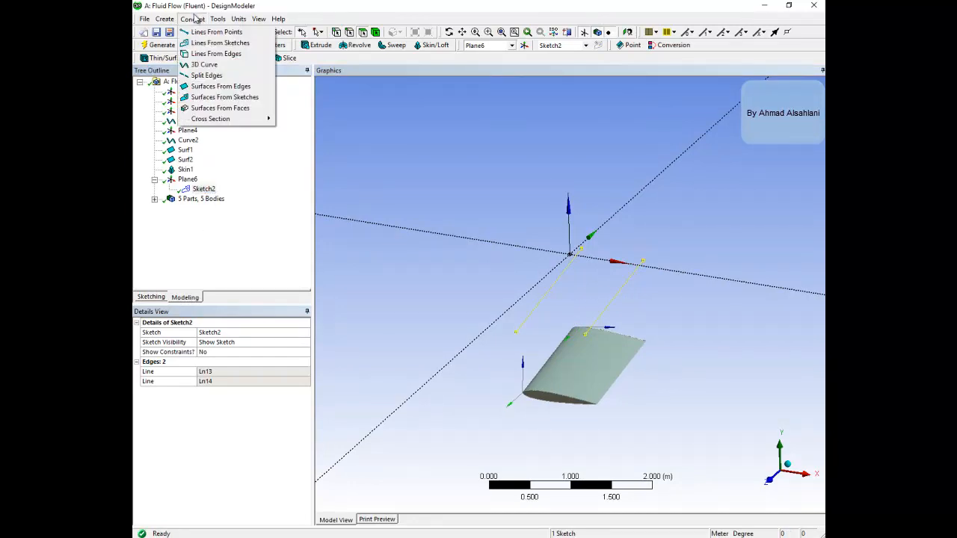
{"action": "left_click", "coordinate": [222, 43]}
{"action": "left_click", "coordinate": [207, 190]}
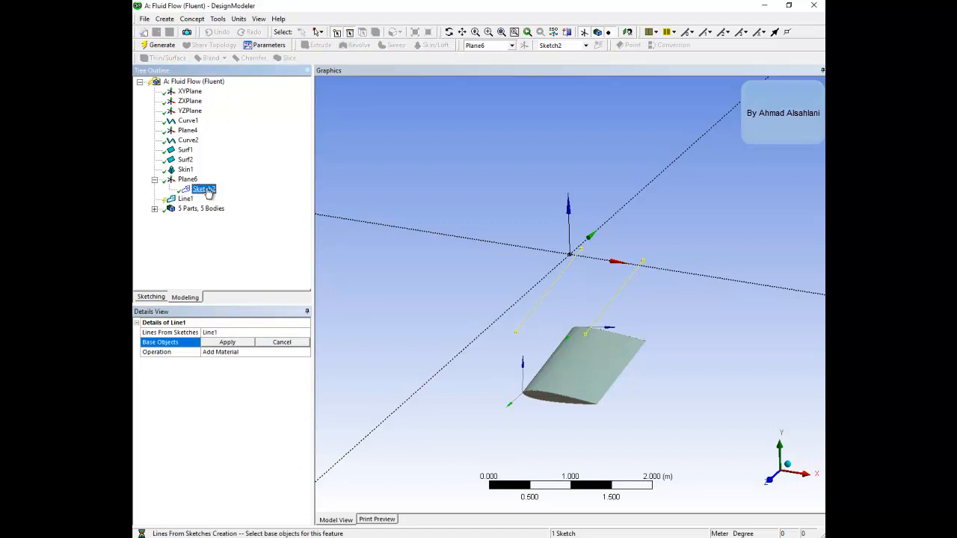
{"action": "left_click", "coordinate": [228, 342]}
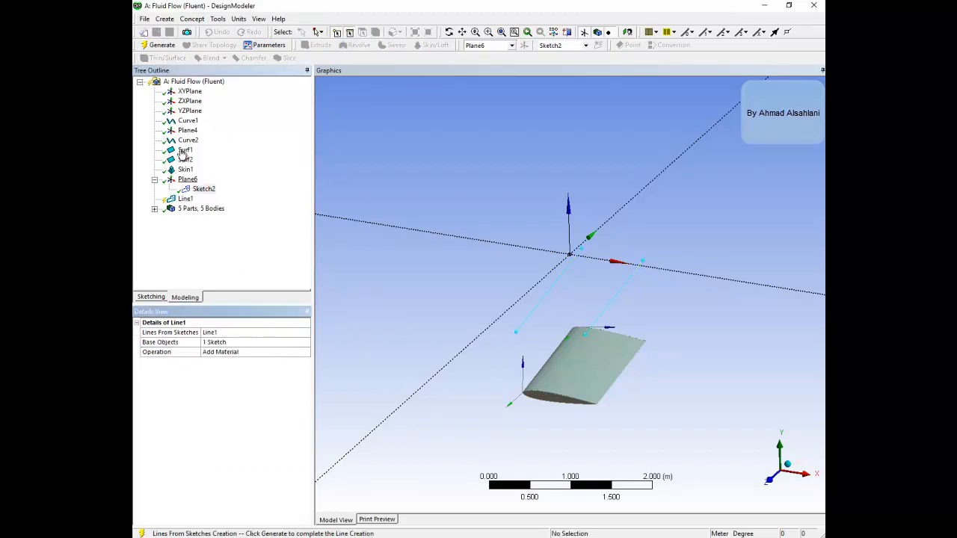
{"action": "left_click", "coordinate": [158, 44]}
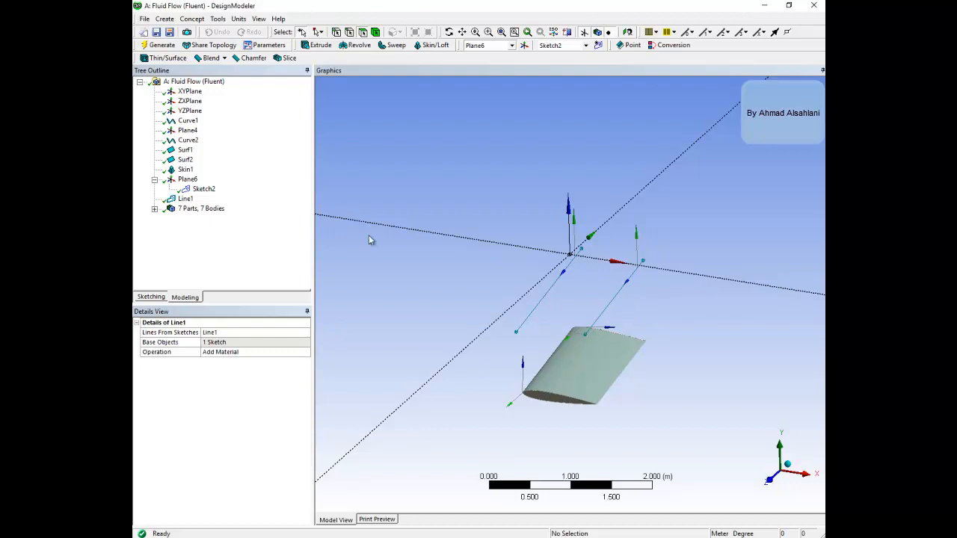
Step: Start an Edges On Face projection and set both sketched line edges above the wing as the edges to project
{"action": "left_click", "coordinate": [191, 18]}
{"action": "mouse_move", "coordinate": [217, 19]}
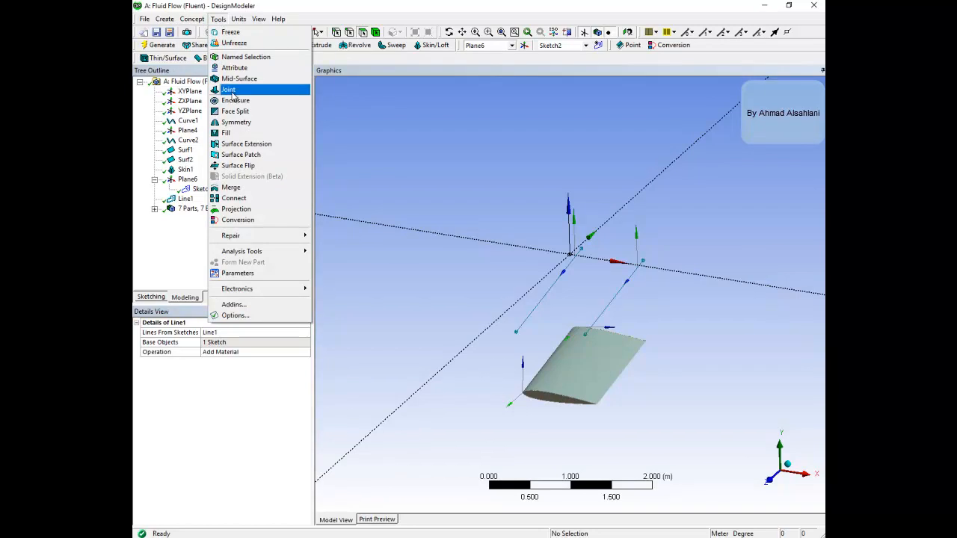
{"action": "left_click", "coordinate": [241, 209]}
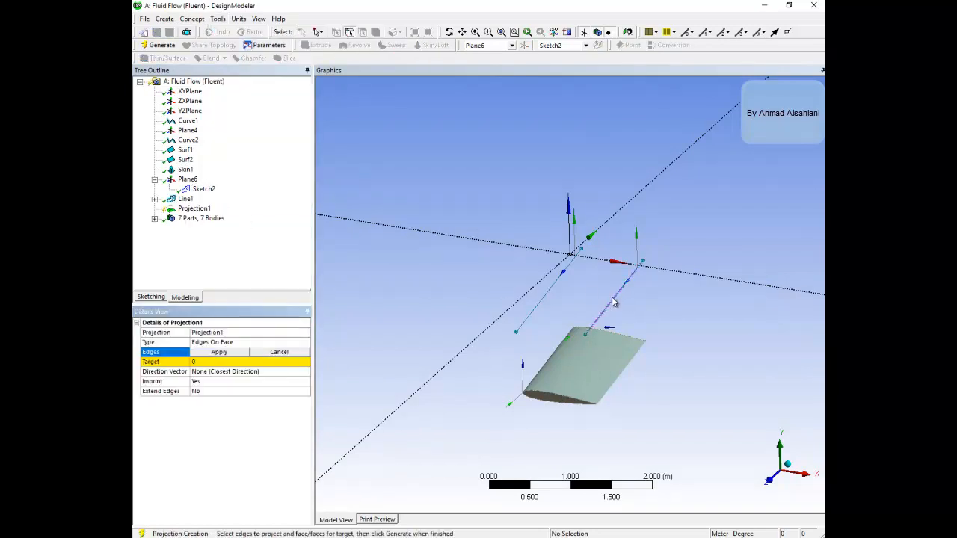
{"action": "left_click", "coordinate": [548, 289]}
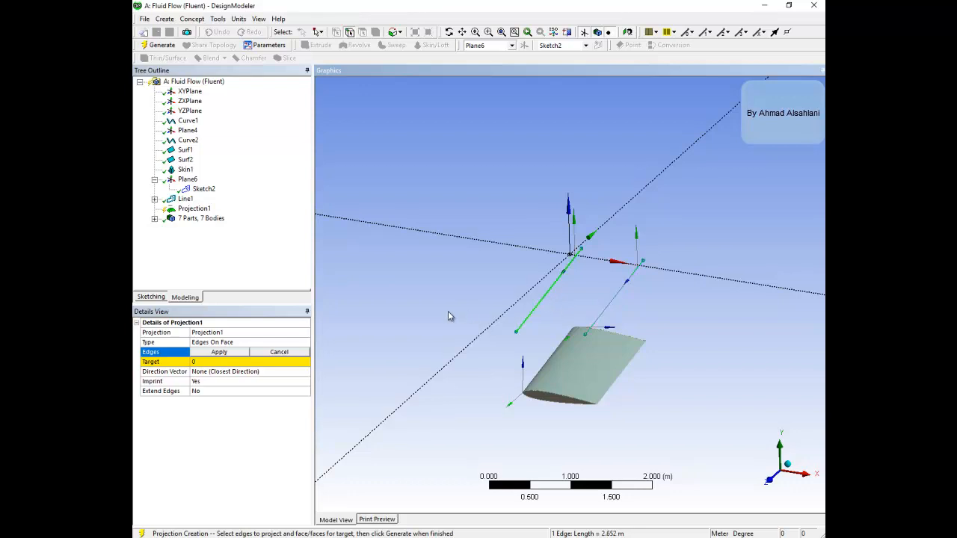
{"action": "left_click", "coordinate": [612, 305], "text": "ctrl"}
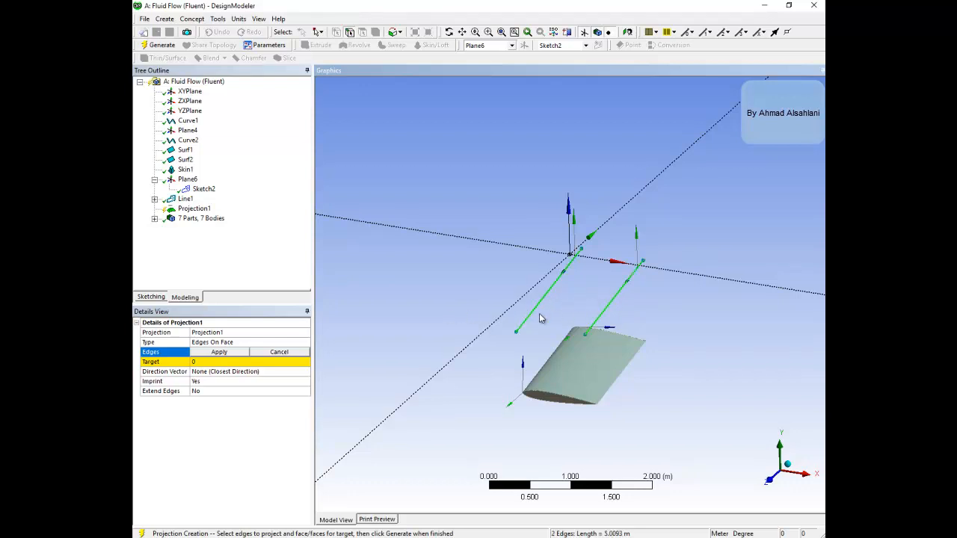
{"action": "left_click", "coordinate": [246, 355]}
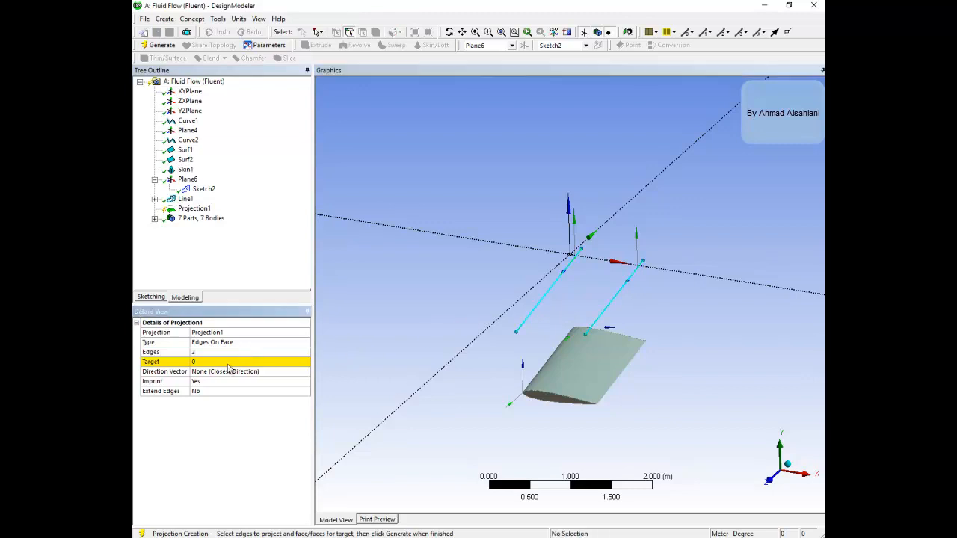
Step: Set the wing's upper face as the projection target and generate the projection
{"action": "left_click", "coordinate": [223, 364]}
{"action": "left_click", "coordinate": [599, 378]}
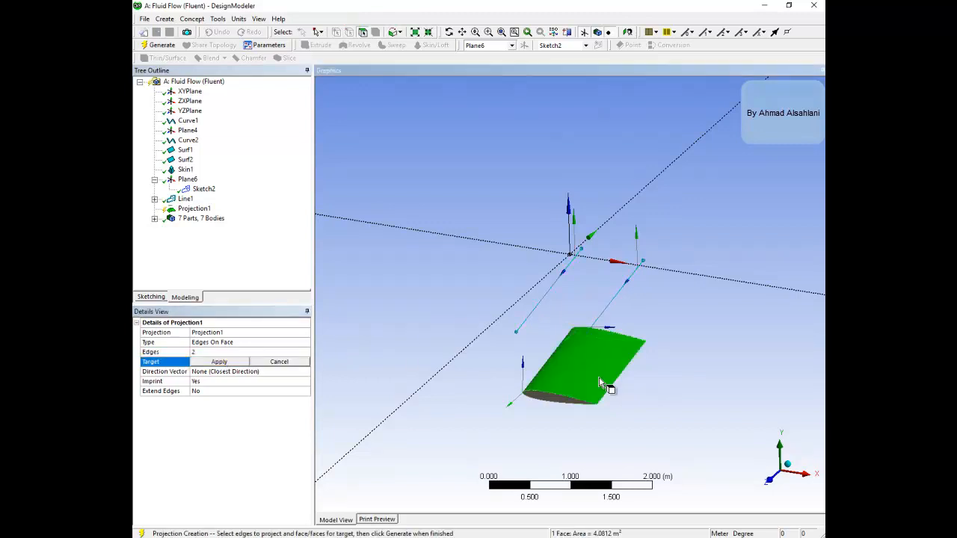
{"action": "left_click", "coordinate": [220, 362]}
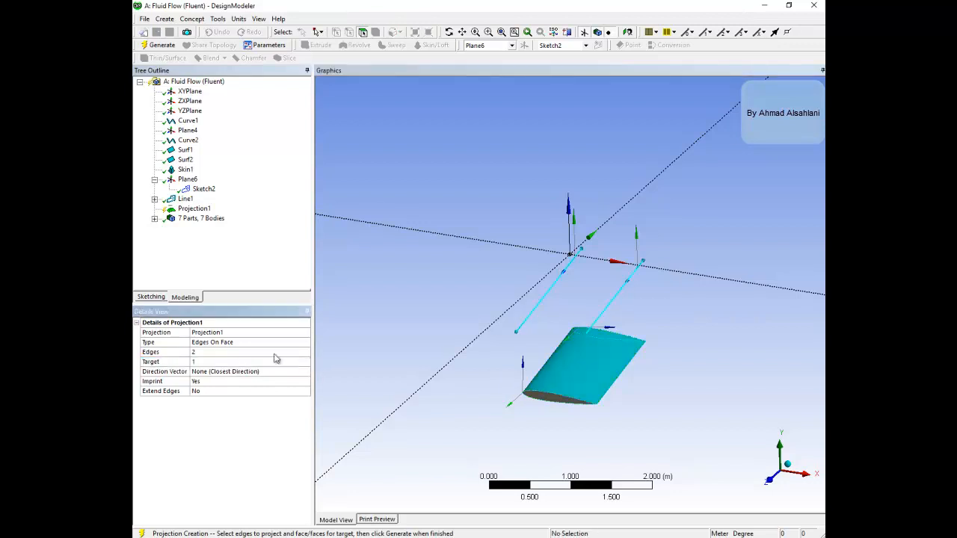
{"action": "left_click", "coordinate": [160, 45]}
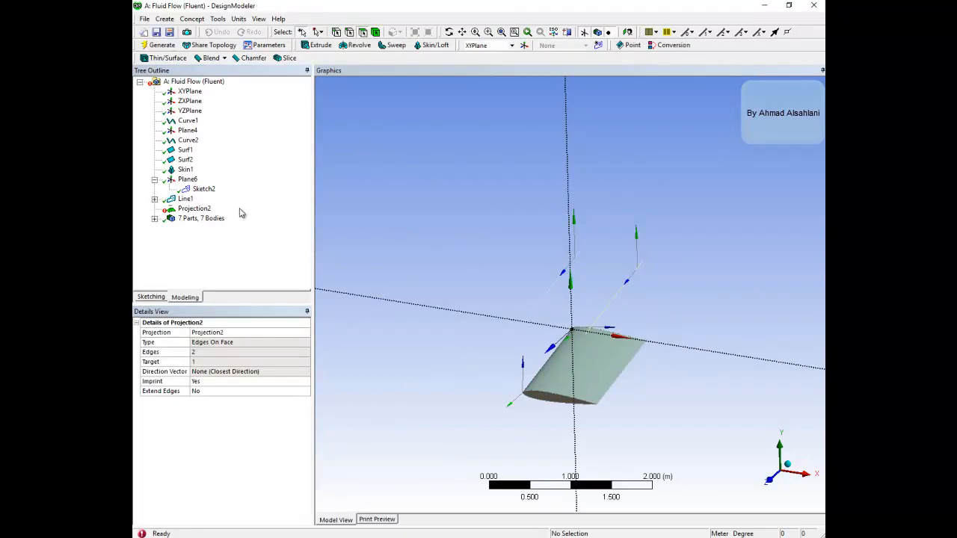
Step: Edit the projection's selections and pick the global Y axis for its direction vector
{"action": "left_click", "coordinate": [202, 213]}
{"action": "right_click", "coordinate": [201, 215]}
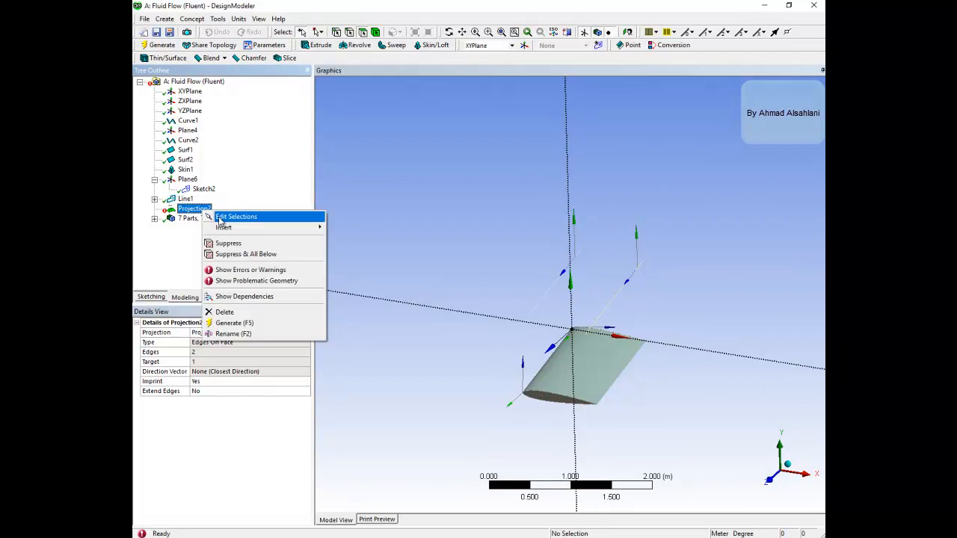
{"action": "left_click", "coordinate": [228, 217]}
{"action": "left_click", "coordinate": [188, 373]}
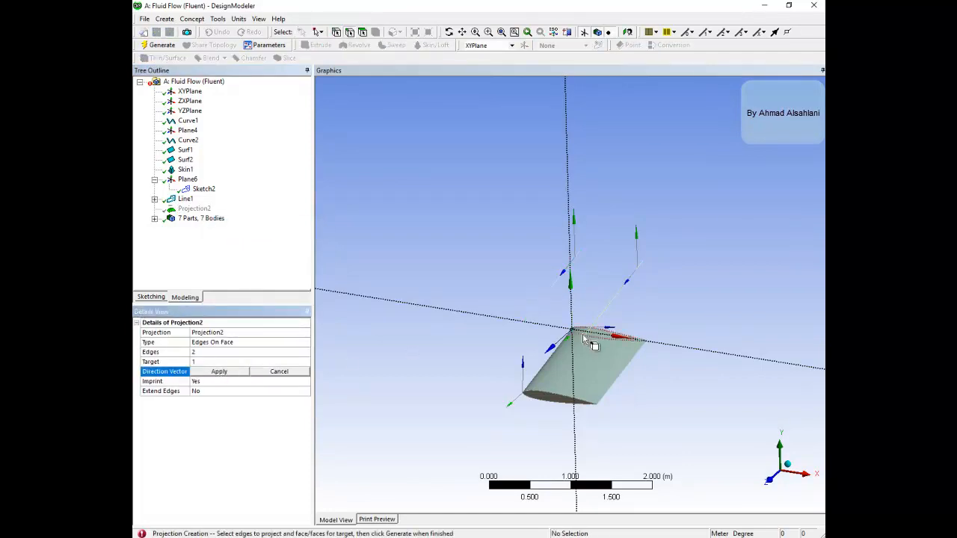
{"action": "left_click", "coordinate": [572, 293]}
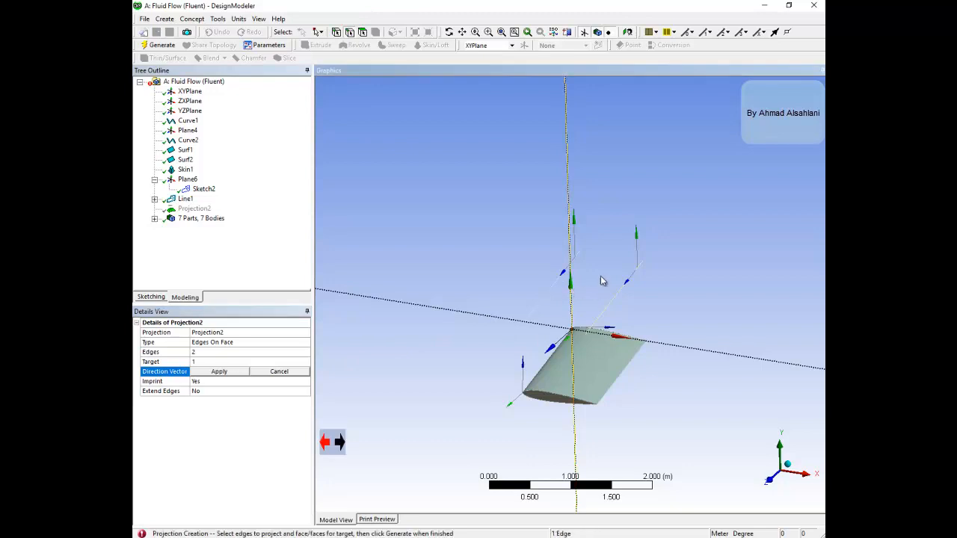
Step: Reverse the direction vector so it points down along Y, apply it and regenerate the projection
{"action": "scroll", "coordinate": [553, 292], "scroll_direction": "down", "scroll_amount": 10}
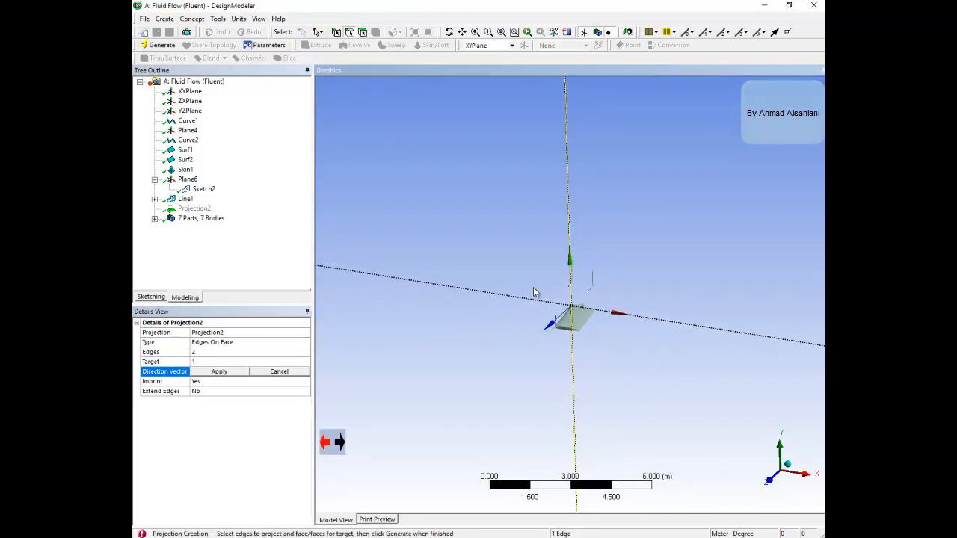
{"action": "scroll", "coordinate": [534, 297], "scroll_direction": "down", "scroll_amount": 3}
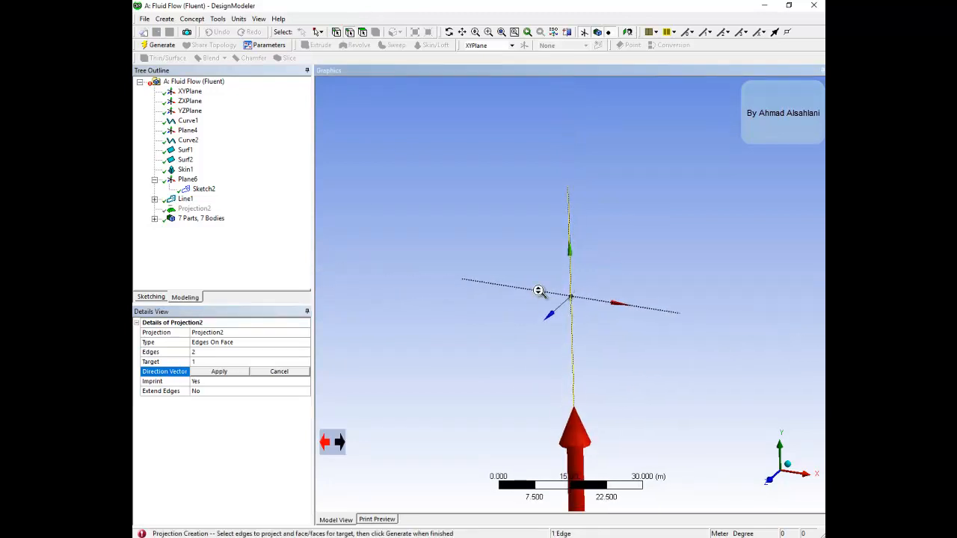
{"action": "scroll", "coordinate": [548, 287], "scroll_direction": "up", "scroll_amount": 6}
{"action": "scroll", "coordinate": [538, 297], "scroll_direction": "down", "scroll_amount": 3}
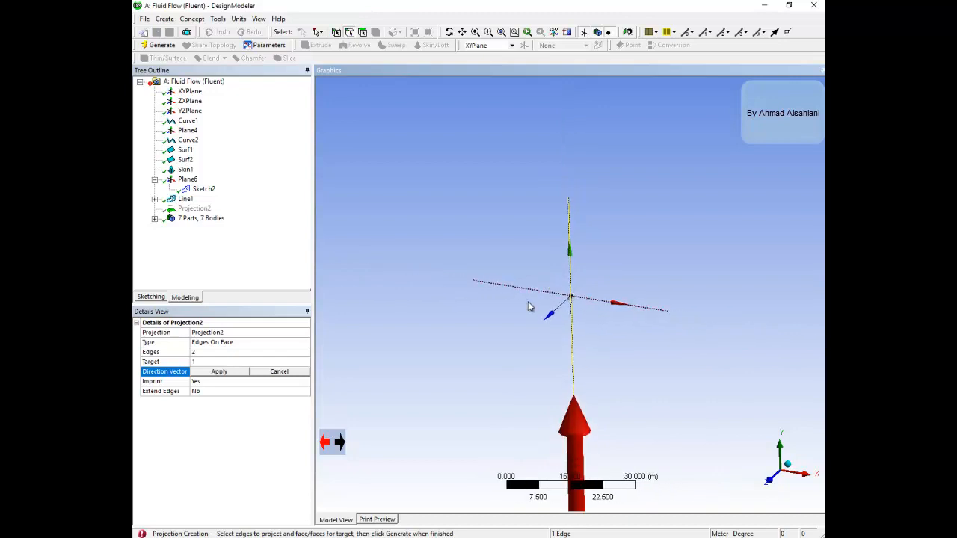
{"action": "left_click", "coordinate": [340, 443]}
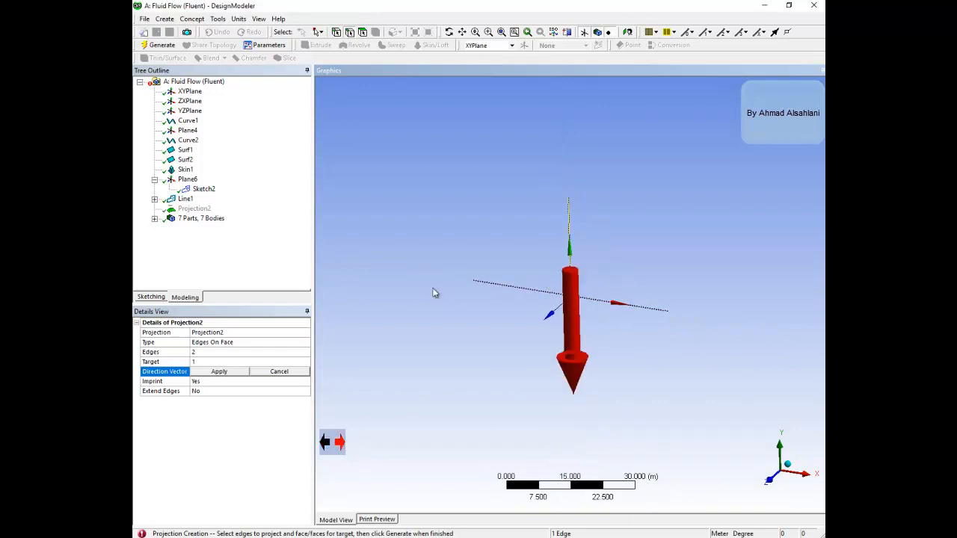
{"action": "scroll", "coordinate": [444, 315], "scroll_direction": "up", "scroll_amount": 5}
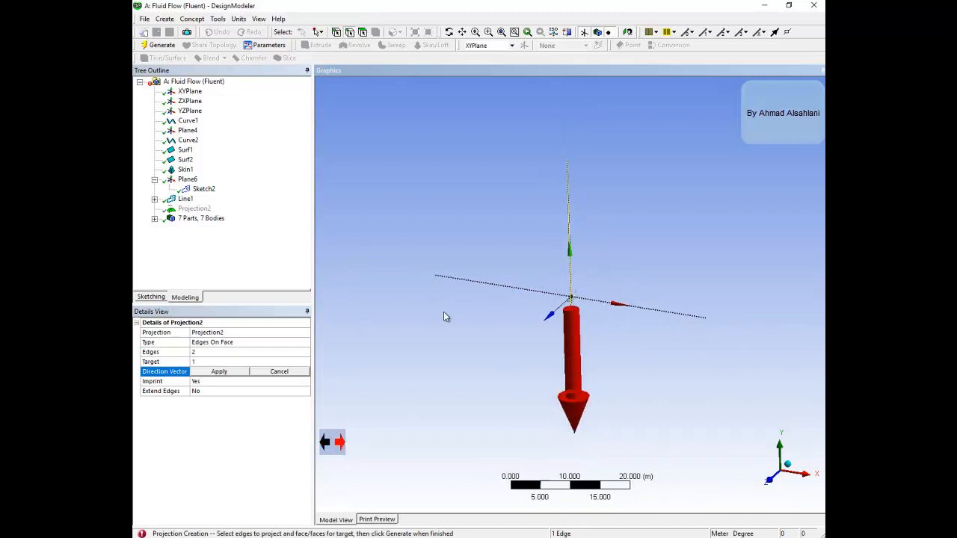
{"action": "left_click", "coordinate": [216, 371]}
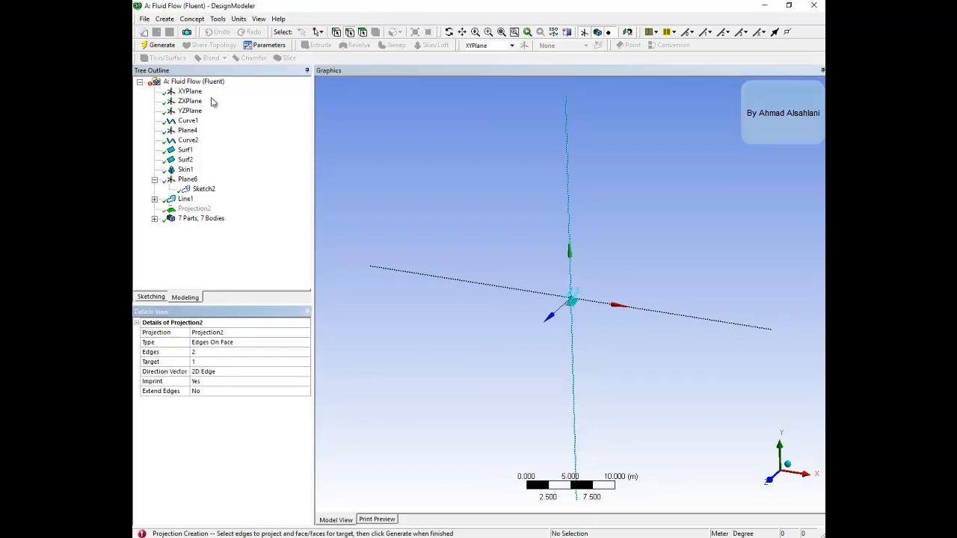
{"action": "left_click", "coordinate": [158, 45]}
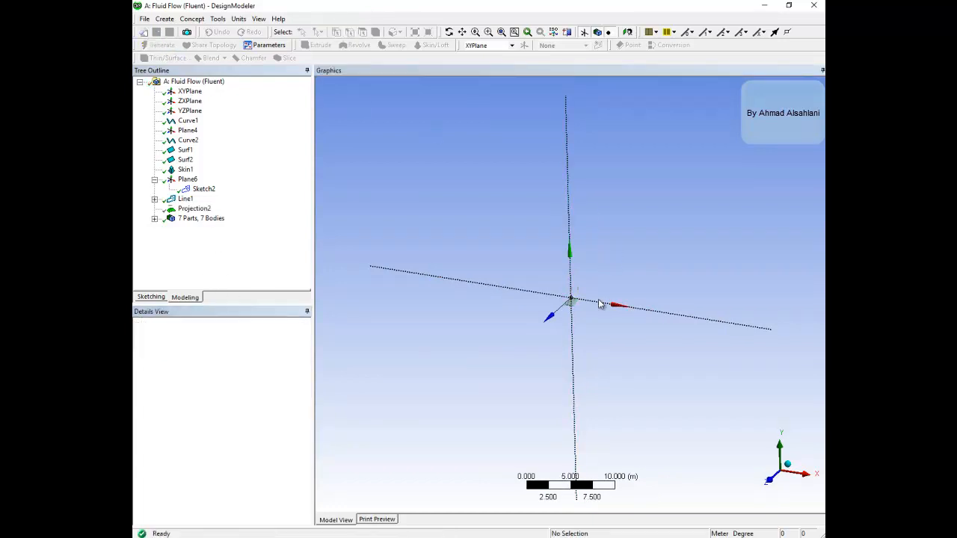
Step: Check how the projected lines divide the wing's upper surface by selecting its middle face and its edge strips
{"action": "scroll", "coordinate": [581, 316], "scroll_direction": "up", "scroll_amount": 5}
{"action": "scroll", "coordinate": [583, 361], "scroll_direction": "up", "scroll_amount": 3}
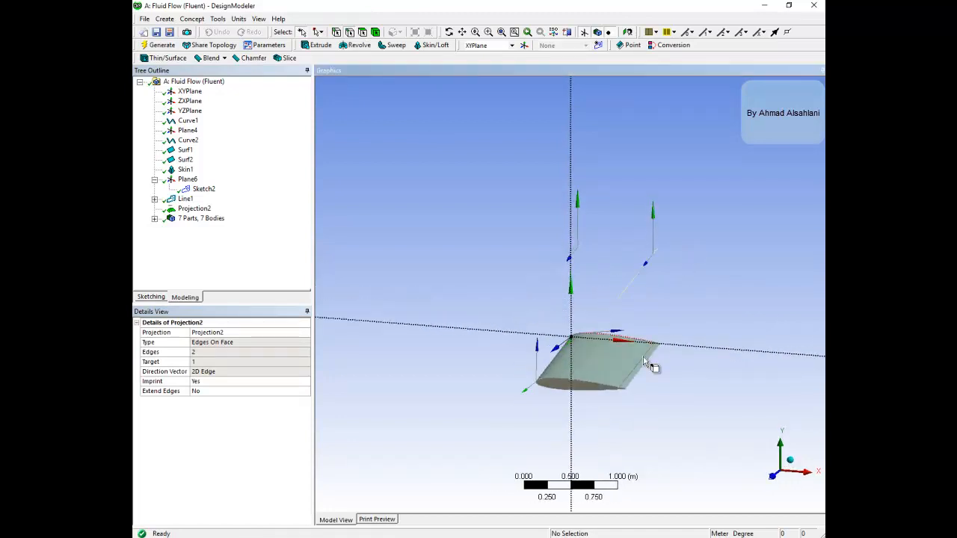
{"action": "scroll", "coordinate": [611, 397], "scroll_direction": "up", "scroll_amount": 2}
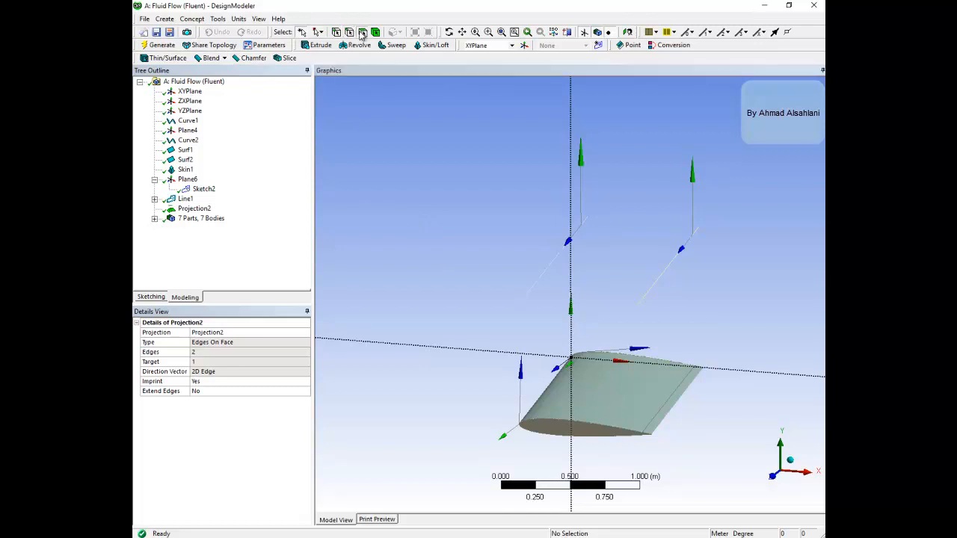
{"action": "left_click", "coordinate": [627, 410]}
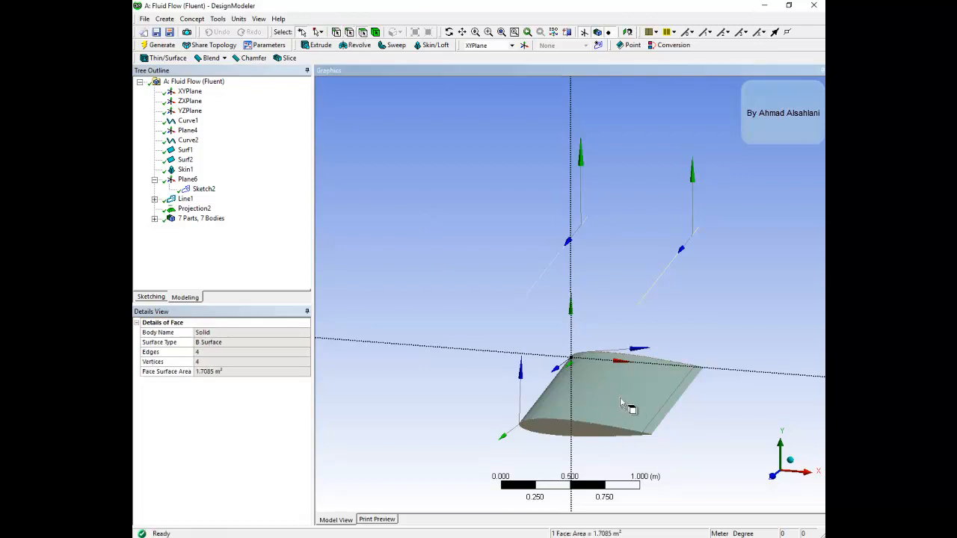
{"action": "left_click", "coordinate": [662, 420]}
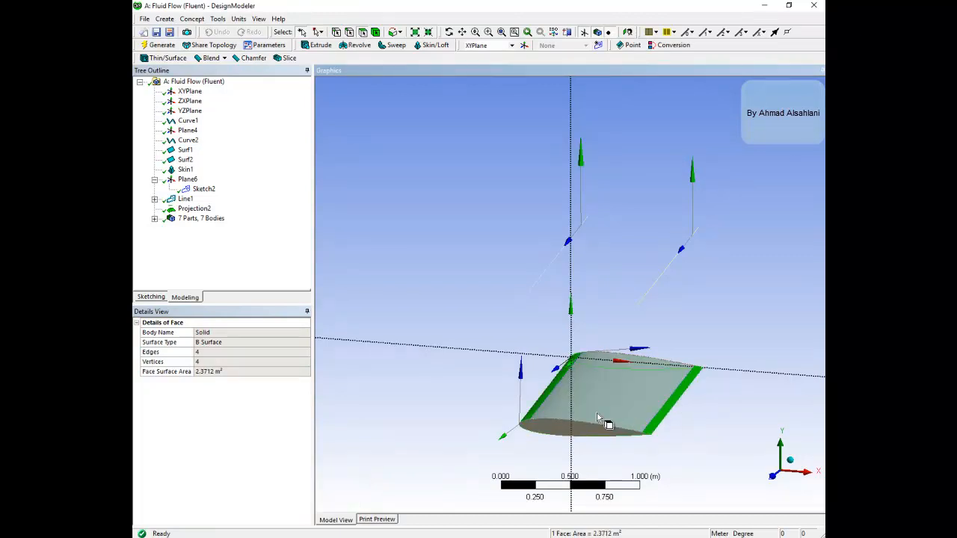
Step: Examine the wing from several sides, including its lower surface, for imprinted lines
{"action": "middle_click_drag", "start_coordinate": [640, 400], "coordinate": [683, 374]}
{"action": "scroll", "coordinate": [672, 355], "scroll_direction": "up", "scroll_amount": 3}
{"action": "scroll", "coordinate": [674, 359], "scroll_direction": "down", "scroll_amount": 8}
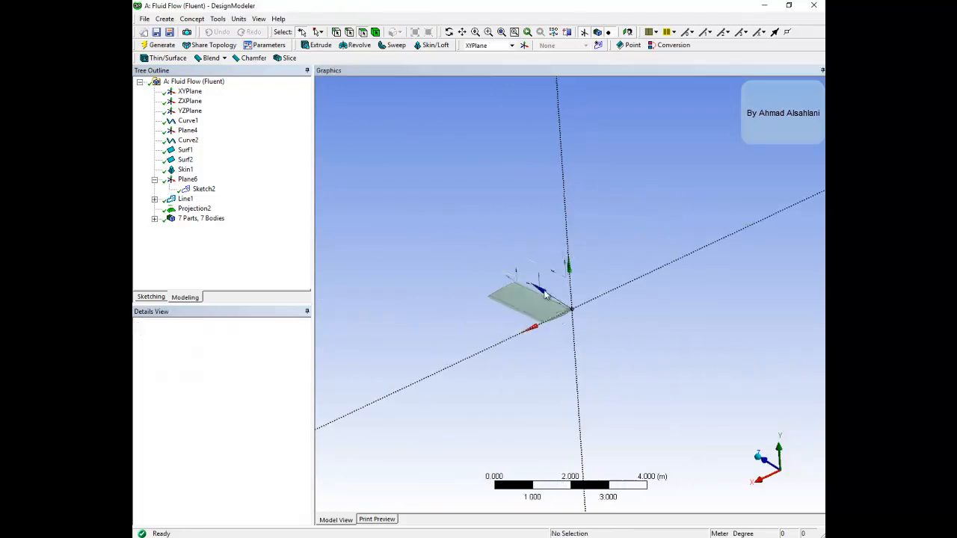
{"action": "scroll", "coordinate": [545, 295], "scroll_direction": "up", "scroll_amount": 2}
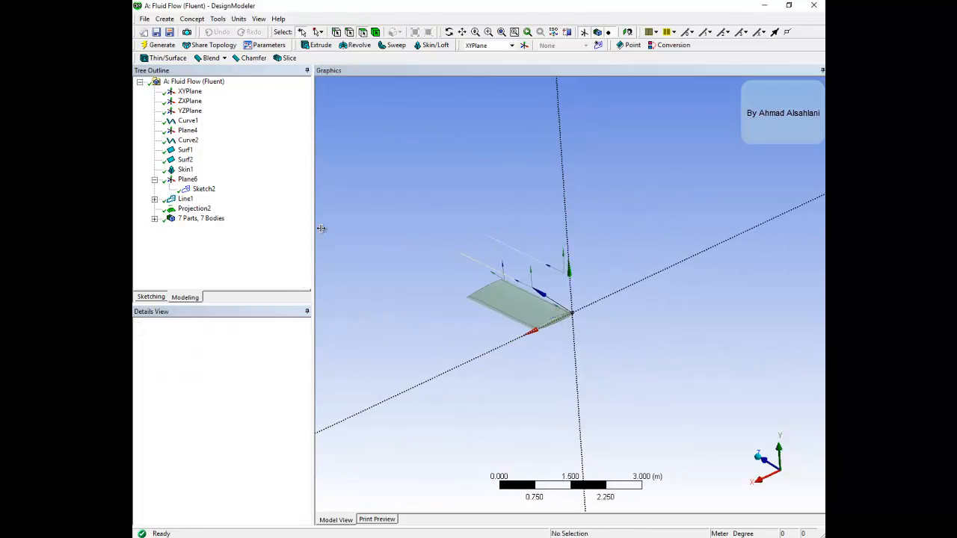
{"action": "scroll", "coordinate": [536, 306], "scroll_direction": "up", "scroll_amount": 2}
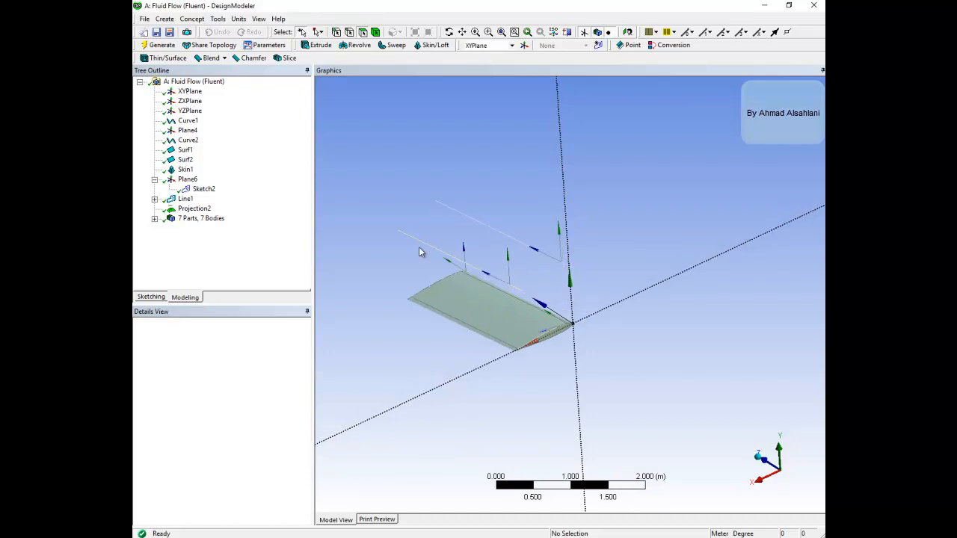
{"action": "middle_click_drag", "start_coordinate": [564, 390], "coordinate": [559, 281]}
{"action": "scroll", "coordinate": [538, 327], "scroll_direction": "up", "scroll_amount": 3}
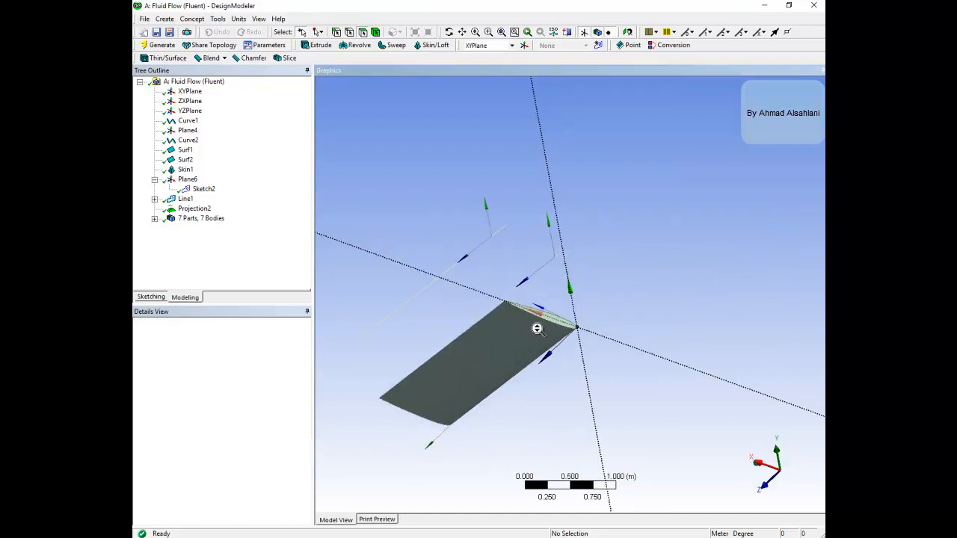
{"action": "middle_click_drag", "start_coordinate": [521, 341], "coordinate": [555, 324]}
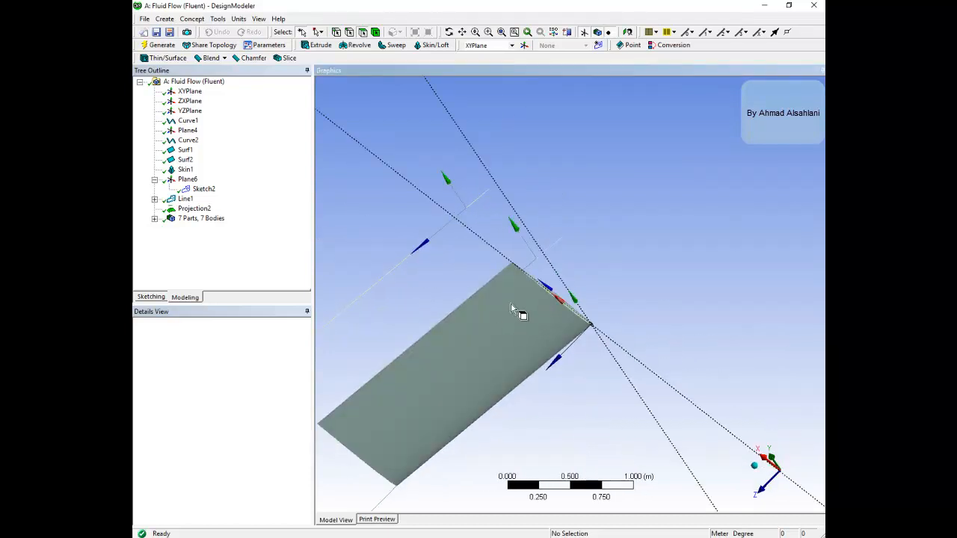
{"action": "scroll", "coordinate": [555, 320], "scroll_direction": "down", "scroll_amount": 2}
{"action": "scroll", "coordinate": [555, 320], "scroll_direction": "down", "scroll_amount": 2}
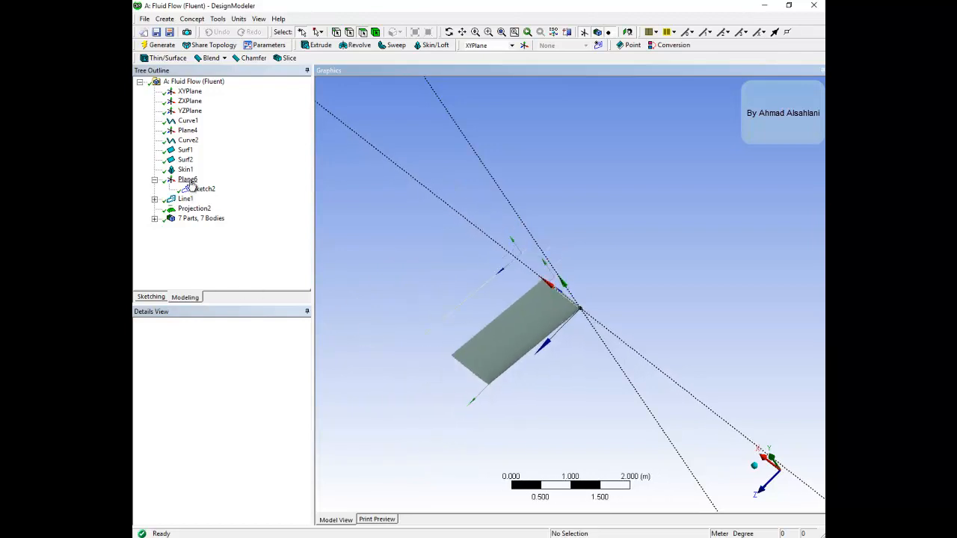
Step: Add another new plane and set its type to From Coordinates
{"action": "left_click", "coordinate": [191, 20]}
{"action": "left_click", "coordinate": [174, 33]}
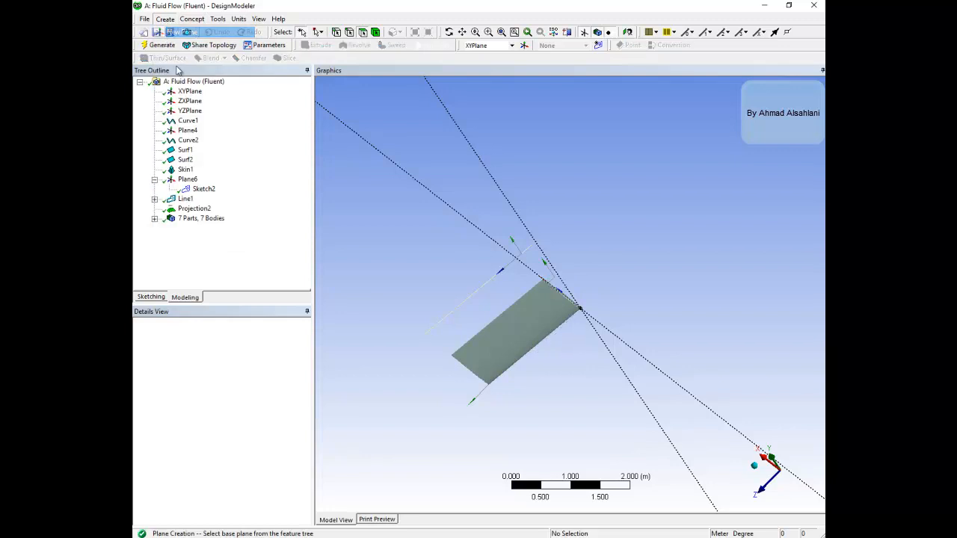
{"action": "left_click", "coordinate": [252, 344]}
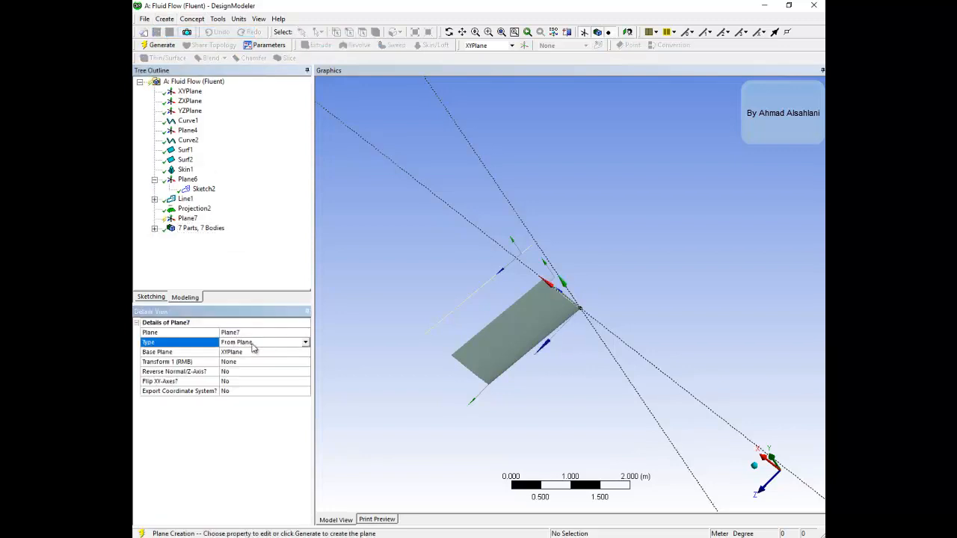
{"action": "left_click", "coordinate": [305, 344]}
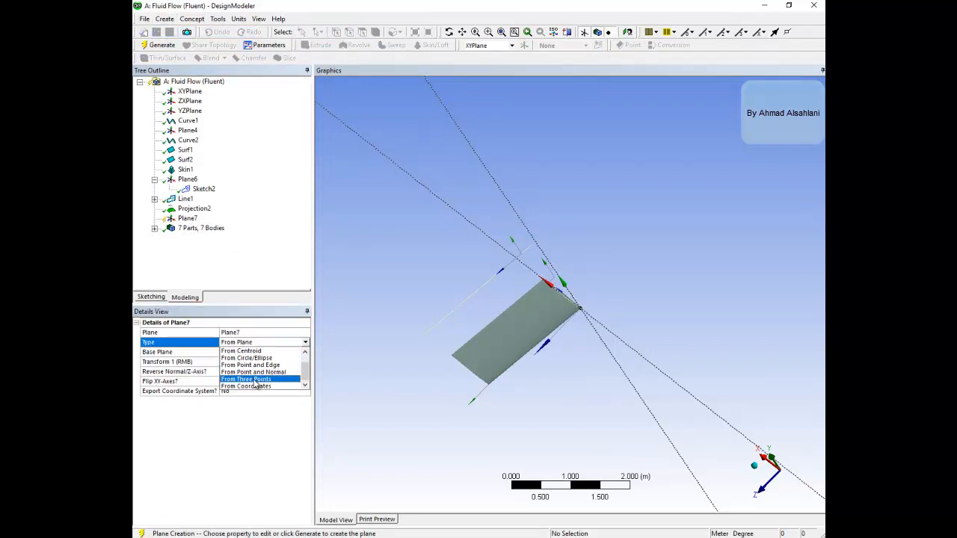
{"action": "left_click", "coordinate": [254, 386]}
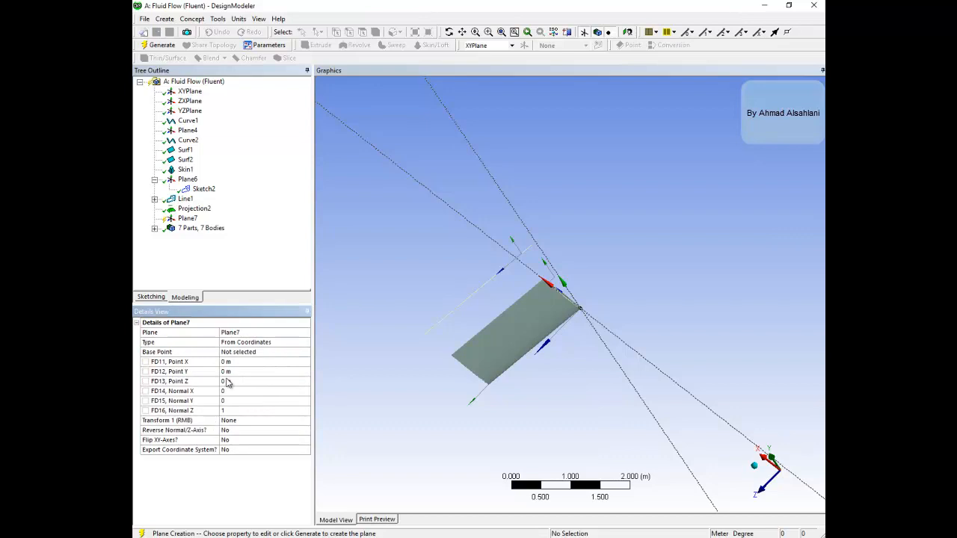
Step: Set the new plane's Normal Y to 1 and Normal Z to 0
{"action": "left_click", "coordinate": [235, 402]}
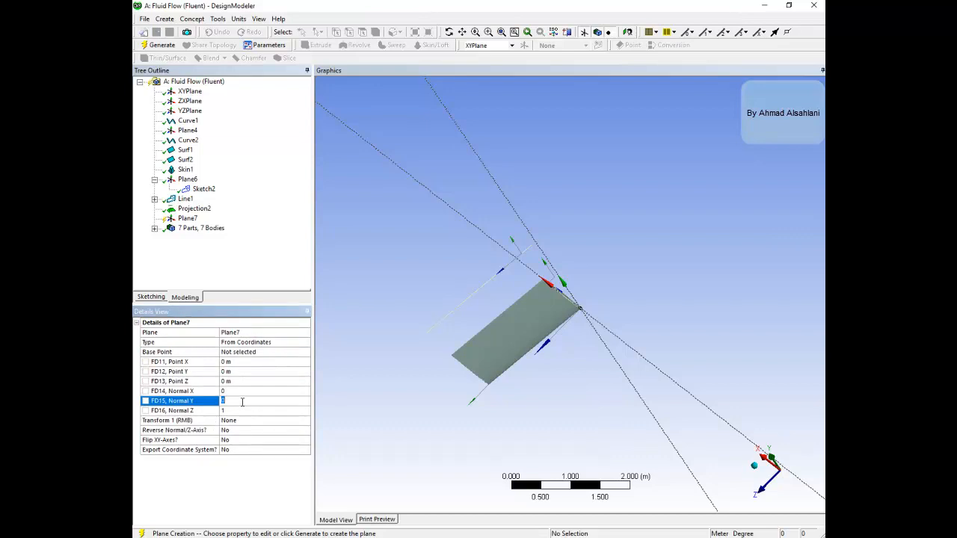
{"action": "key", "text": "Return"}
{"action": "left_click", "coordinate": [245, 410]}
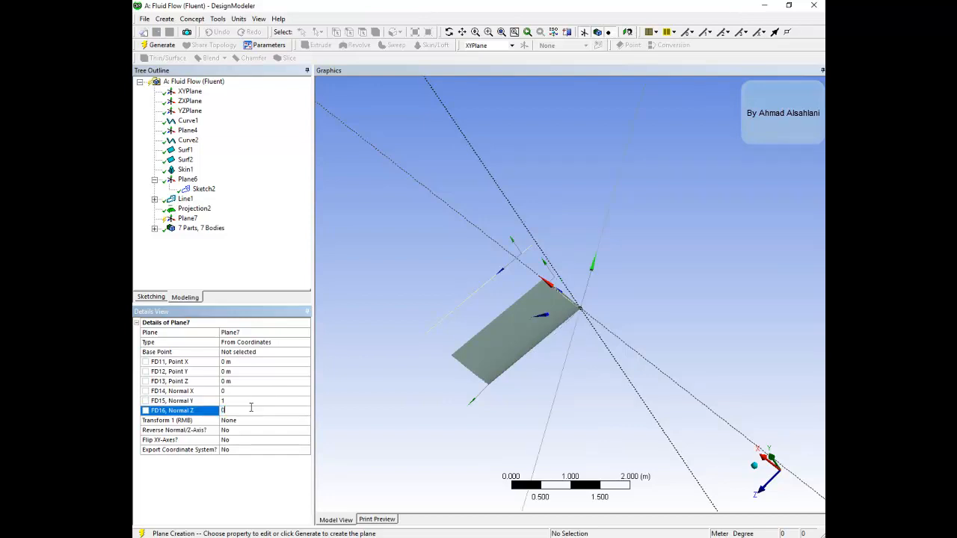
{"action": "left_click", "coordinate": [263, 400]}
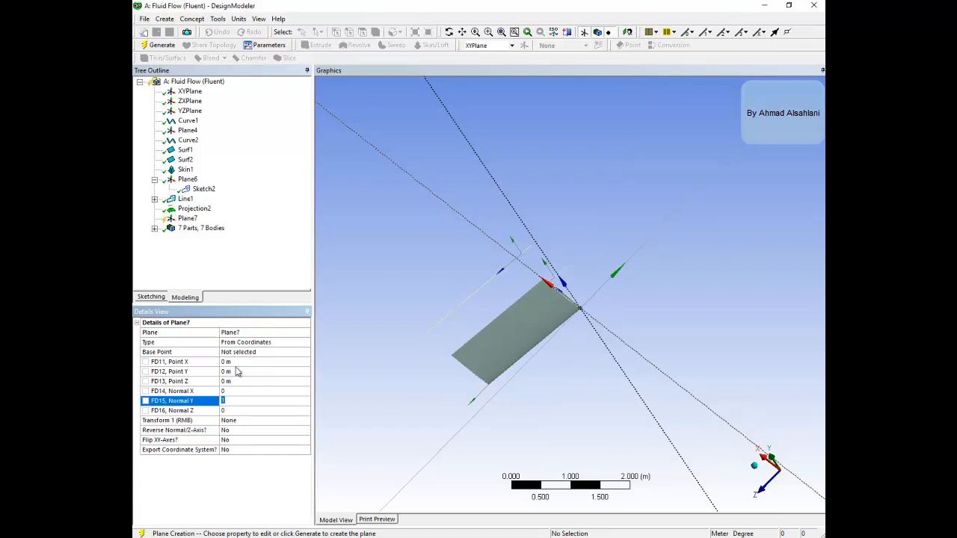
Step: Set the new plane's Point Y to -1 m and generate the plane below the wing
{"action": "left_click", "coordinate": [259, 372]}
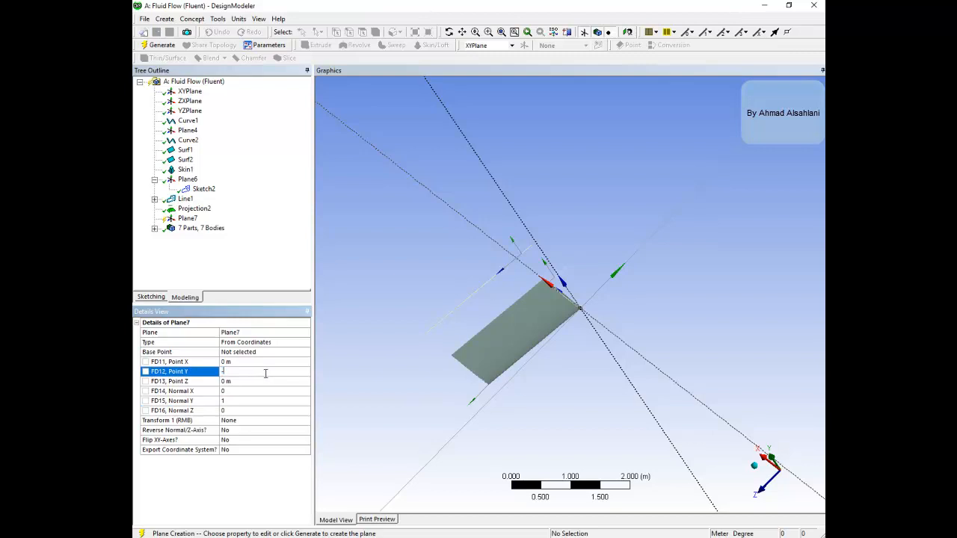
{"action": "type", "text": "-1"}
{"action": "key", "text": "Return"}
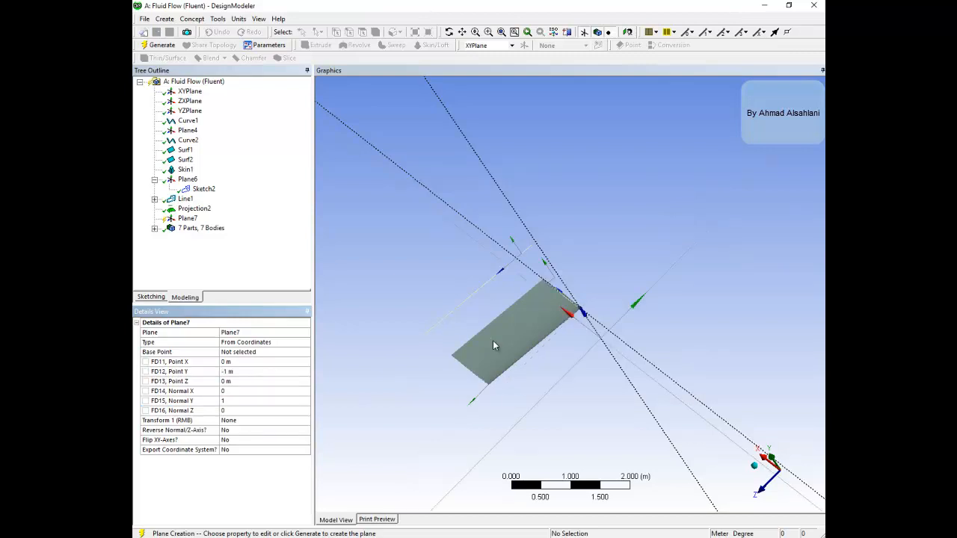
{"action": "middle_click_drag", "start_coordinate": [544, 300], "coordinate": [621, 419]}
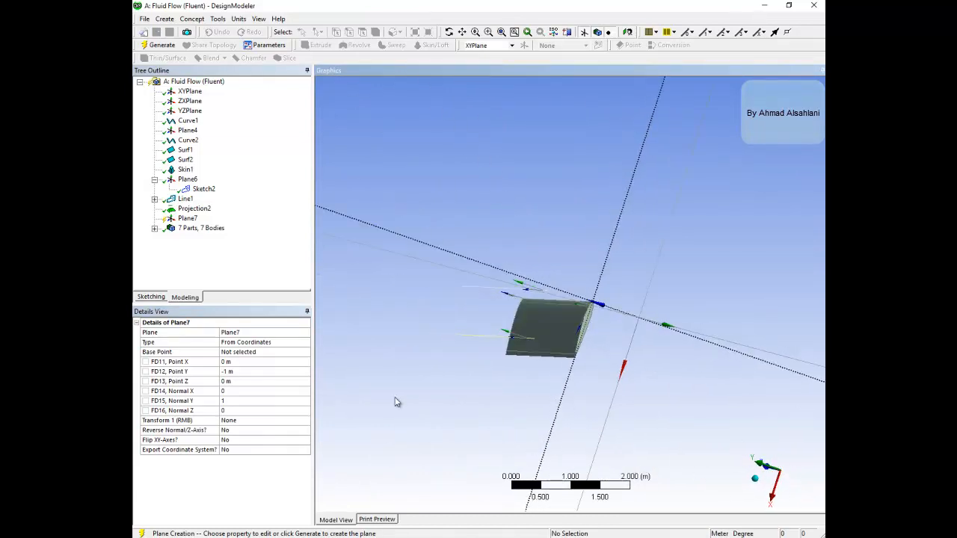
{"action": "left_click", "coordinate": [158, 45]}
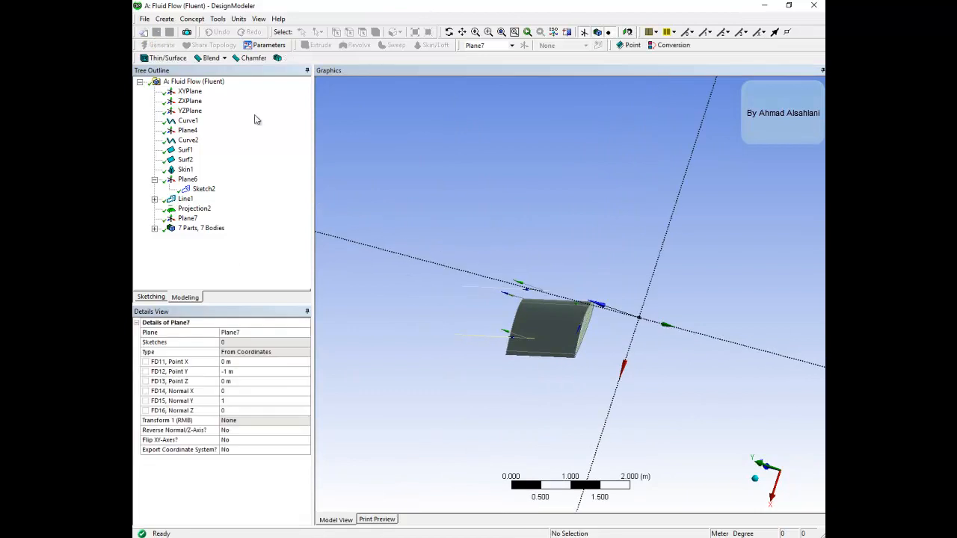
Step: Face the plane at Y = -1 m and create a new sketch on it
{"action": "middle_click_drag", "start_coordinate": [695, 324], "coordinate": [757, 356]}
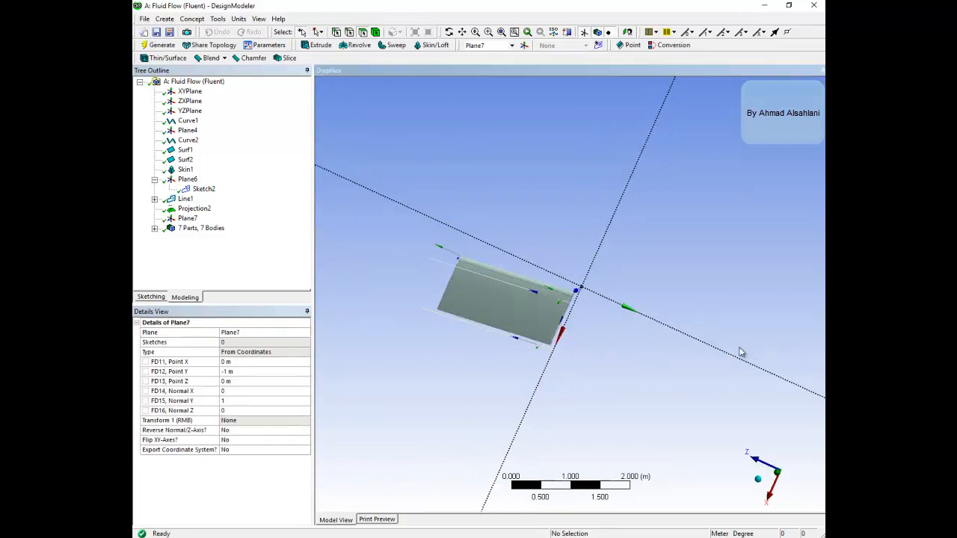
{"action": "left_click", "coordinate": [627, 32]}
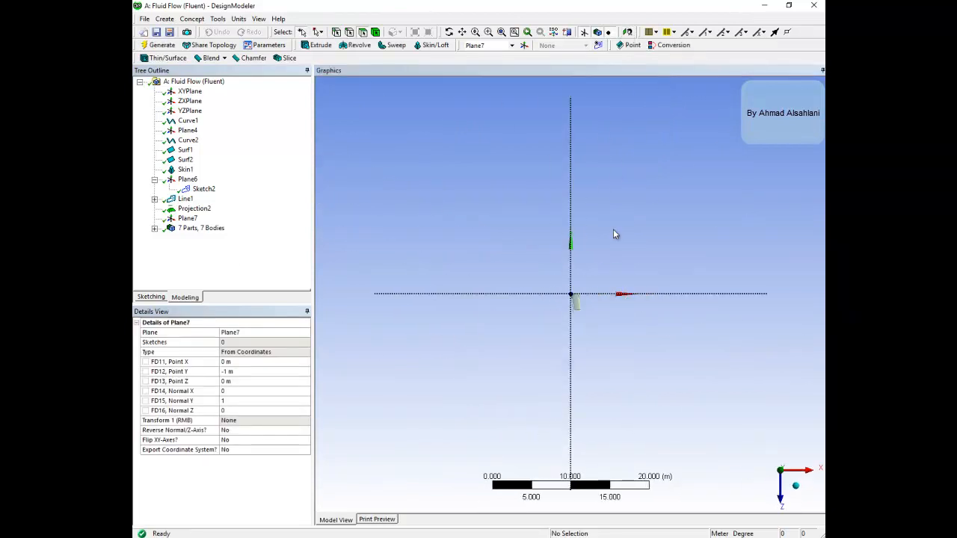
{"action": "scroll", "coordinate": [633, 352], "scroll_direction": "up", "scroll_amount": 10}
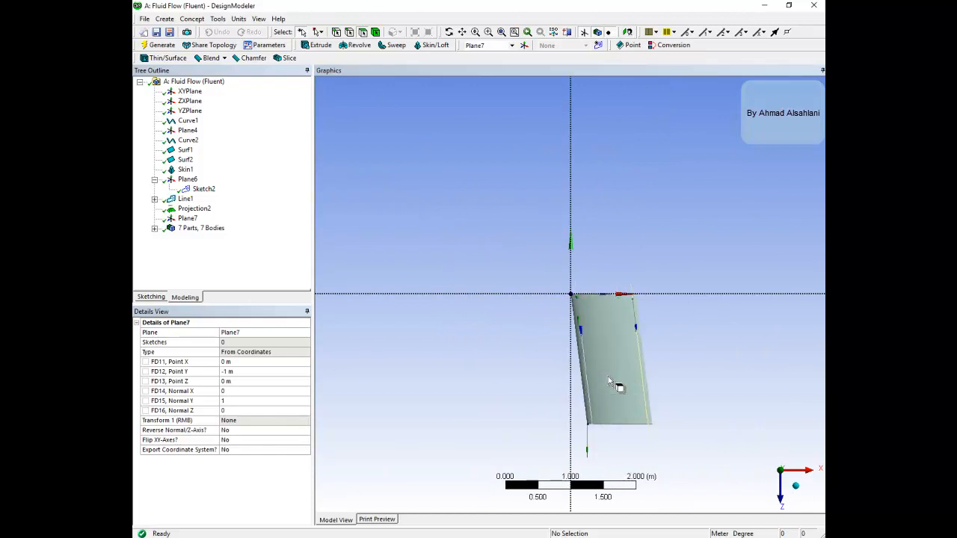
{"action": "scroll", "coordinate": [573, 283], "scroll_direction": "down", "scroll_amount": 1}
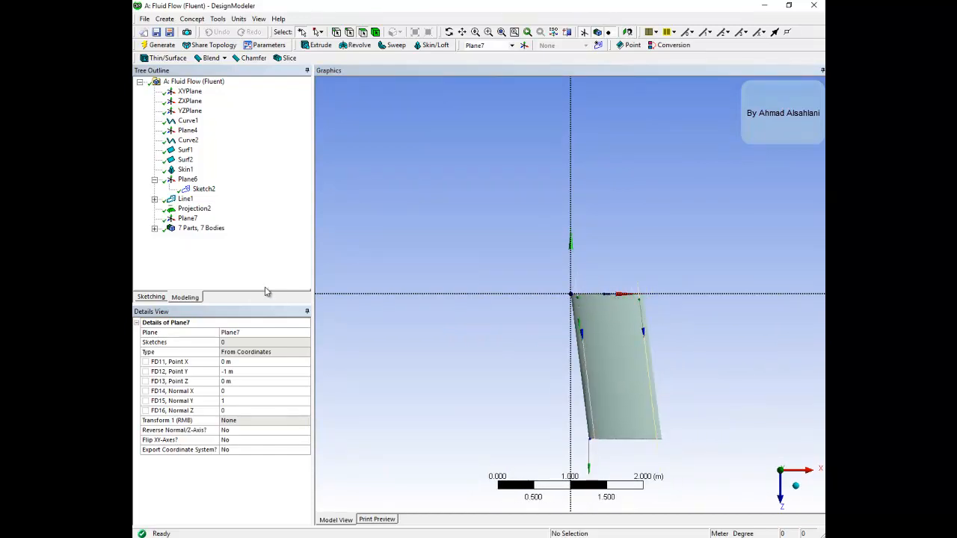
{"action": "left_click", "coordinate": [185, 217]}
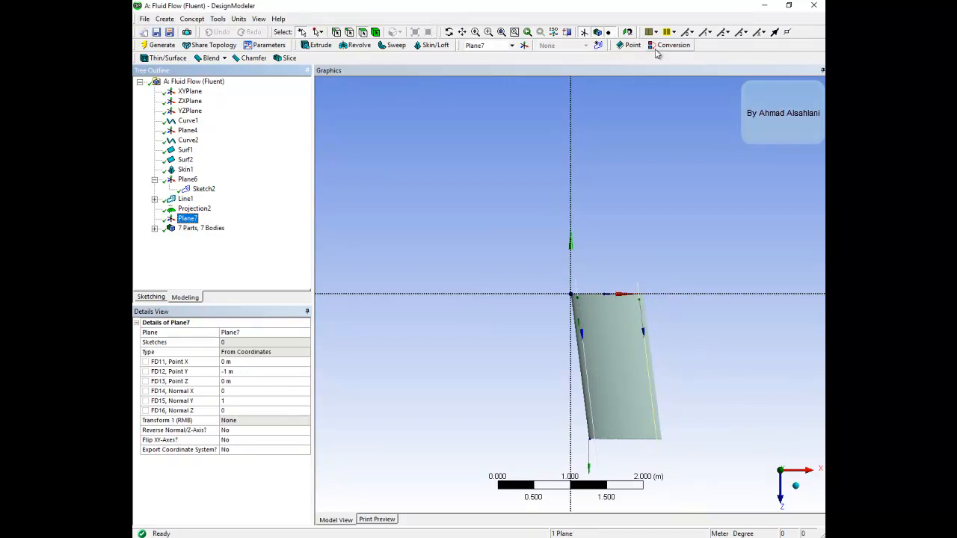
{"action": "left_click", "coordinate": [598, 45]}
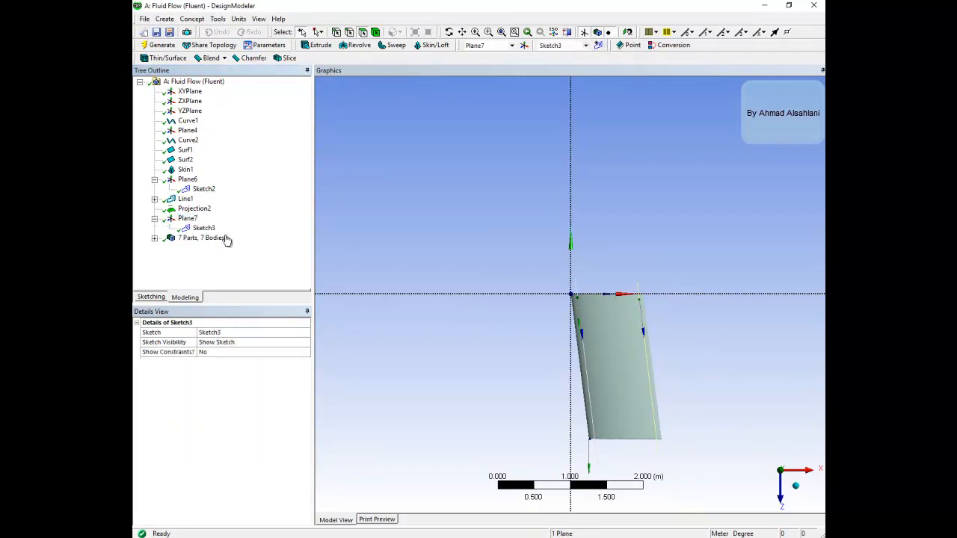
{"action": "left_click", "coordinate": [203, 228]}
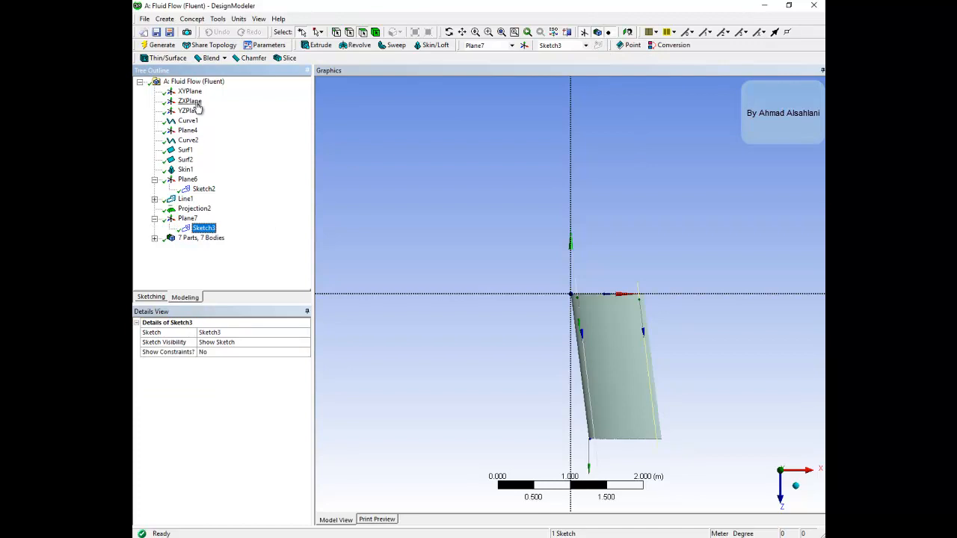
Step: Sketch two lines tracing the existing guide lines near the trailing and leading edges, extending past both wing ends
{"action": "left_click", "coordinate": [151, 297]}
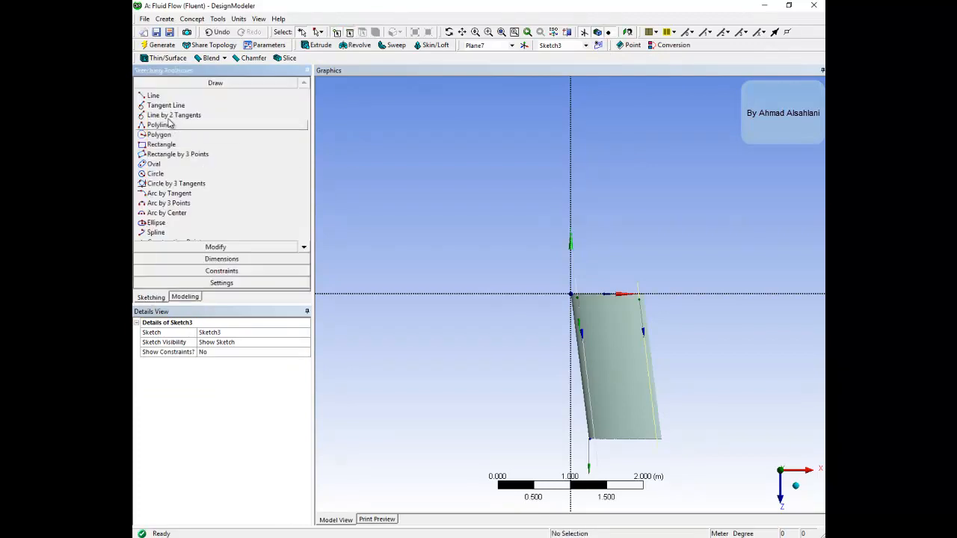
{"action": "left_click", "coordinate": [187, 98]}
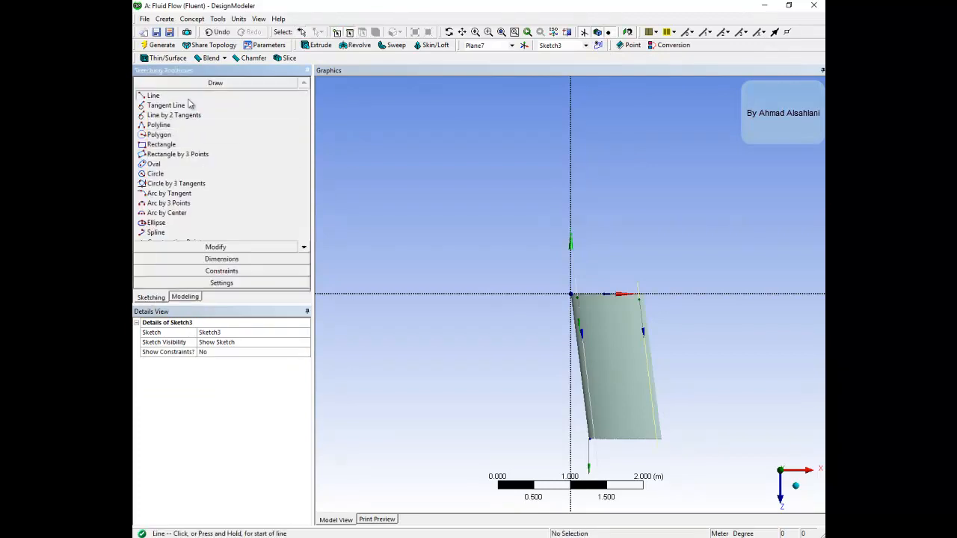
{"action": "left_click", "coordinate": [638, 283]}
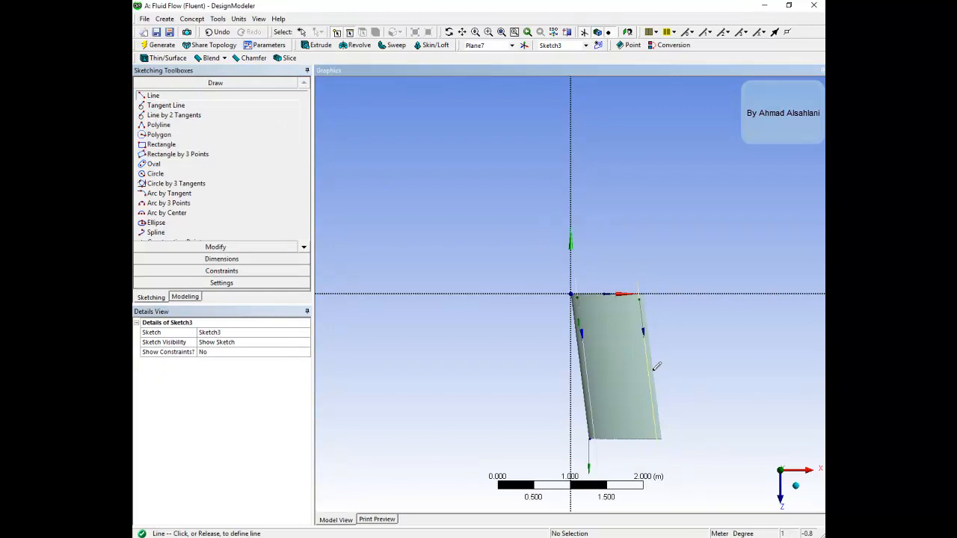
{"action": "left_click", "coordinate": [660, 455]}
{"action": "left_click", "coordinate": [573, 294]}
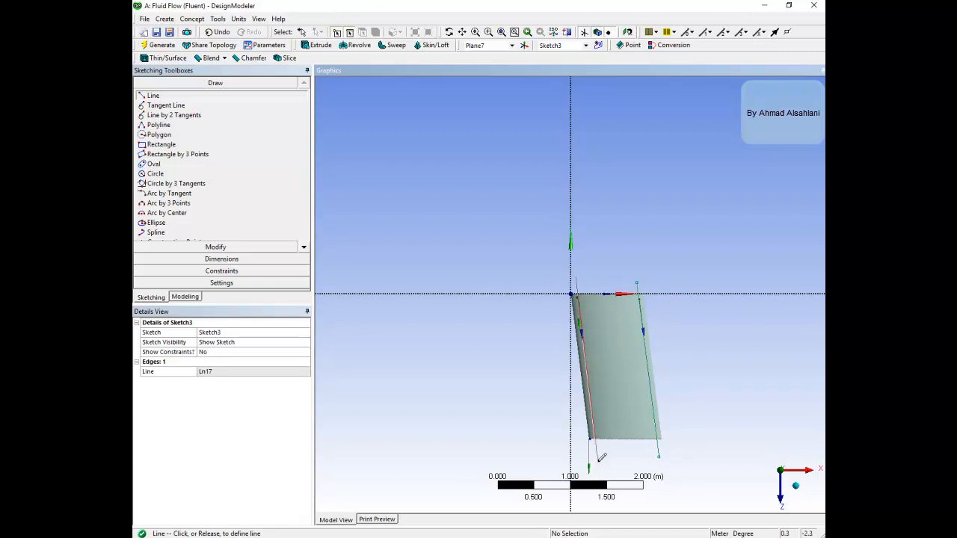
{"action": "left_click", "coordinate": [597, 459]}
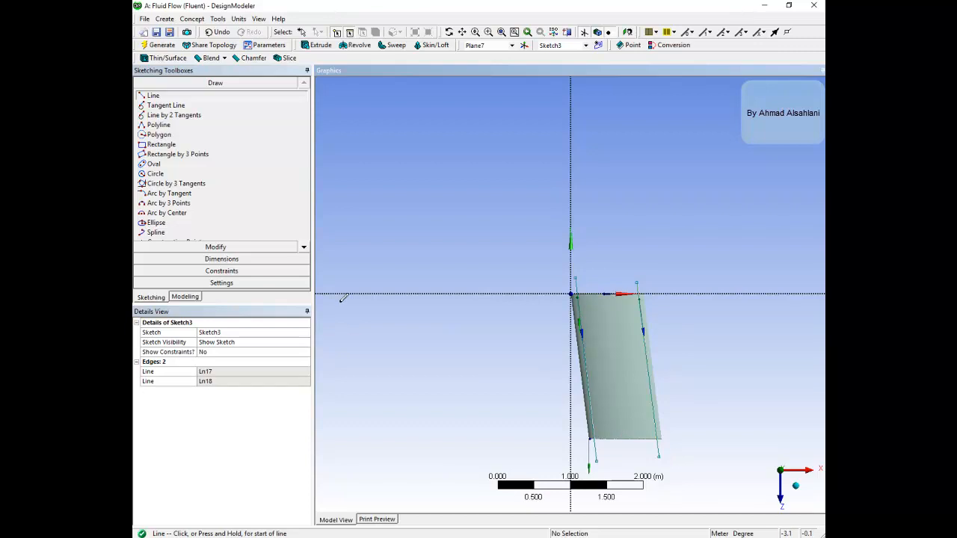
{"action": "left_click", "coordinate": [185, 297]}
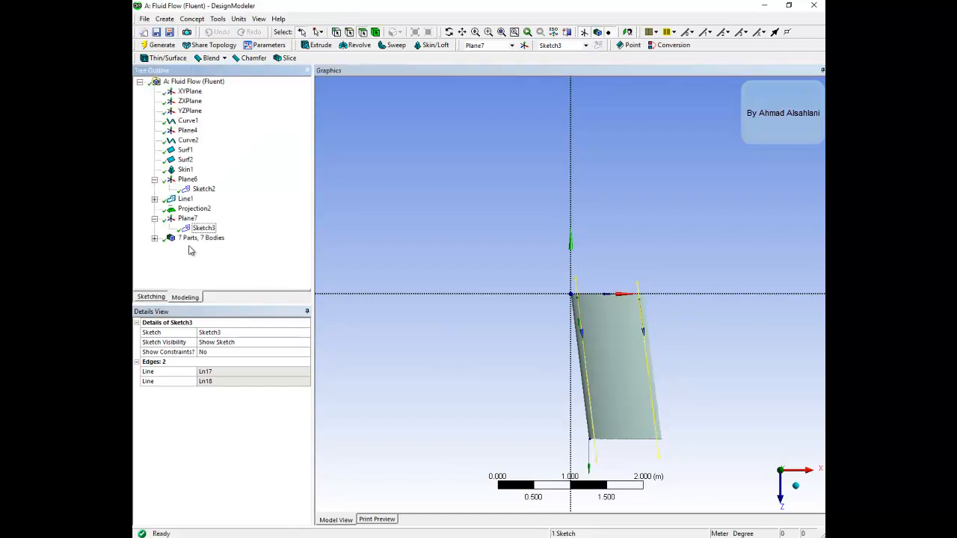
Step: Create line bodies from the new two-line sketch with Lines From Sketches and generate them
{"action": "left_click", "coordinate": [202, 228]}
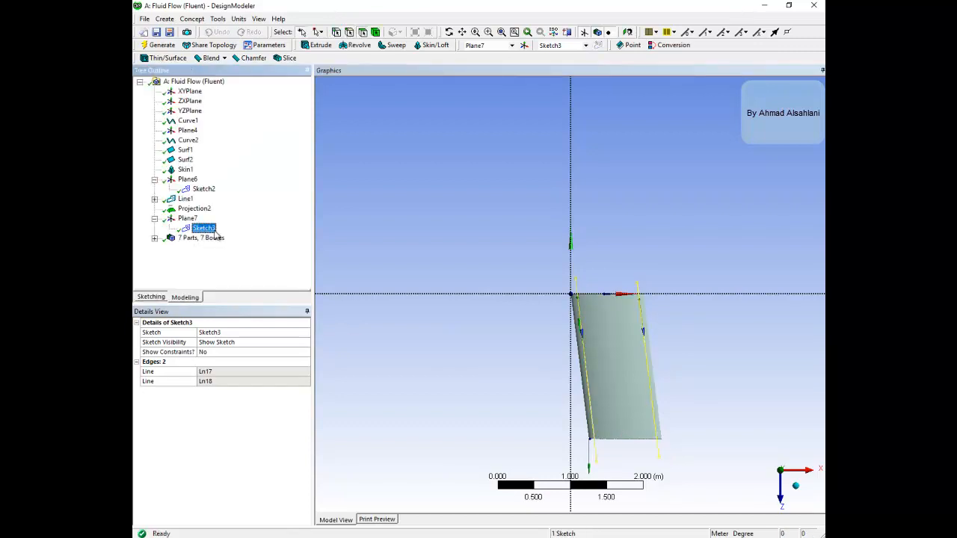
{"action": "left_click", "coordinate": [191, 19]}
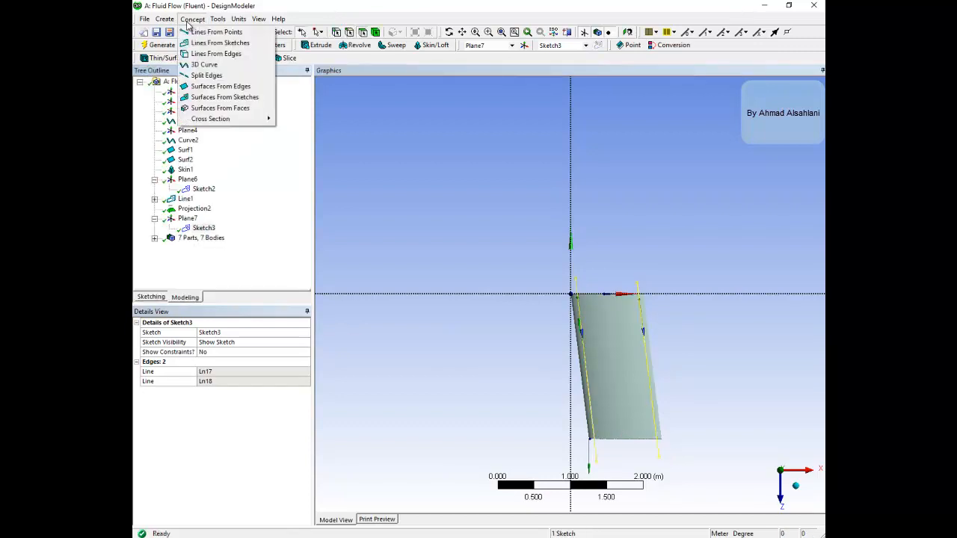
{"action": "left_click", "coordinate": [223, 45]}
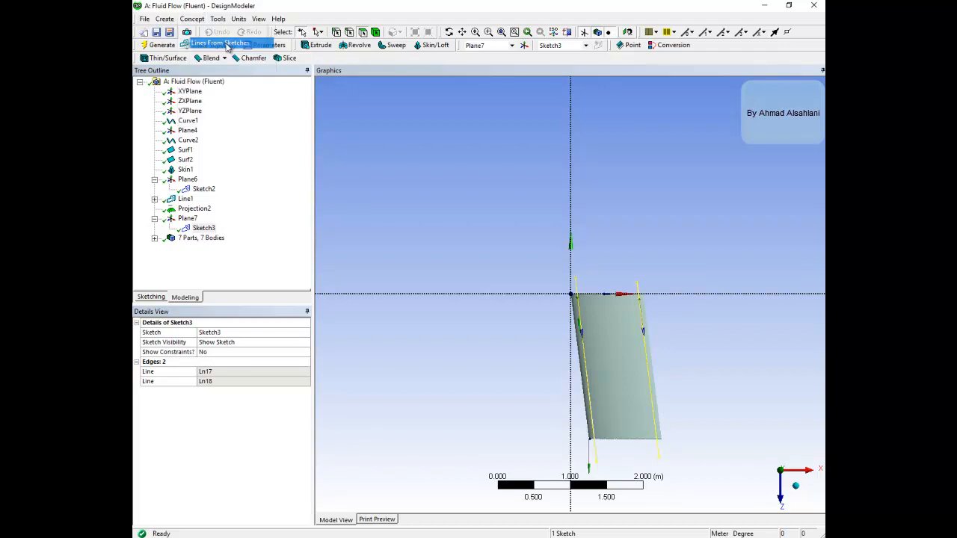
{"action": "left_click", "coordinate": [204, 228]}
{"action": "left_click", "coordinate": [226, 342]}
{"action": "middle_click_drag", "start_coordinate": [522, 311], "coordinate": [609, 304]}
{"action": "left_click", "coordinate": [159, 45]}
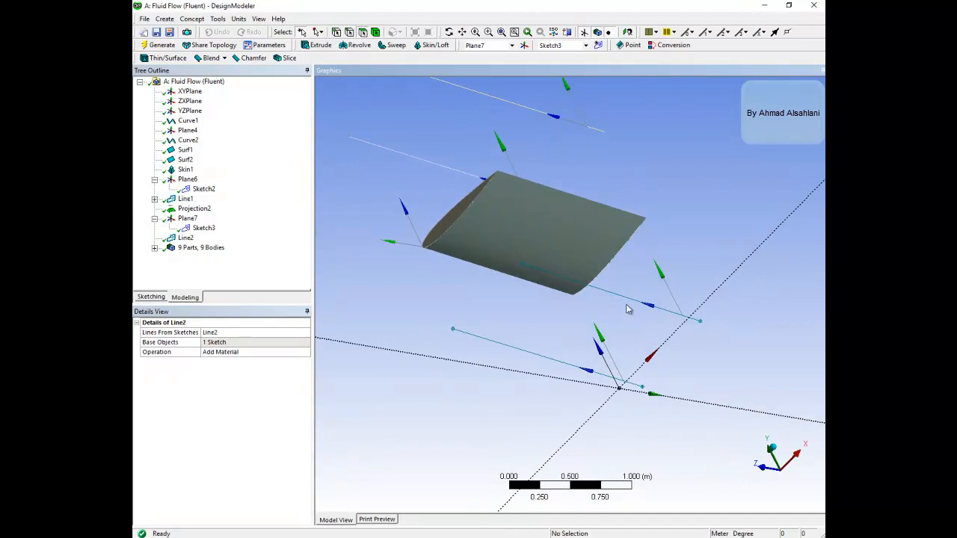
Step: Start an Edges On Face projection with the two new line bodies as edges and the wing's lower surface as target
{"action": "left_click", "coordinate": [191, 19]}
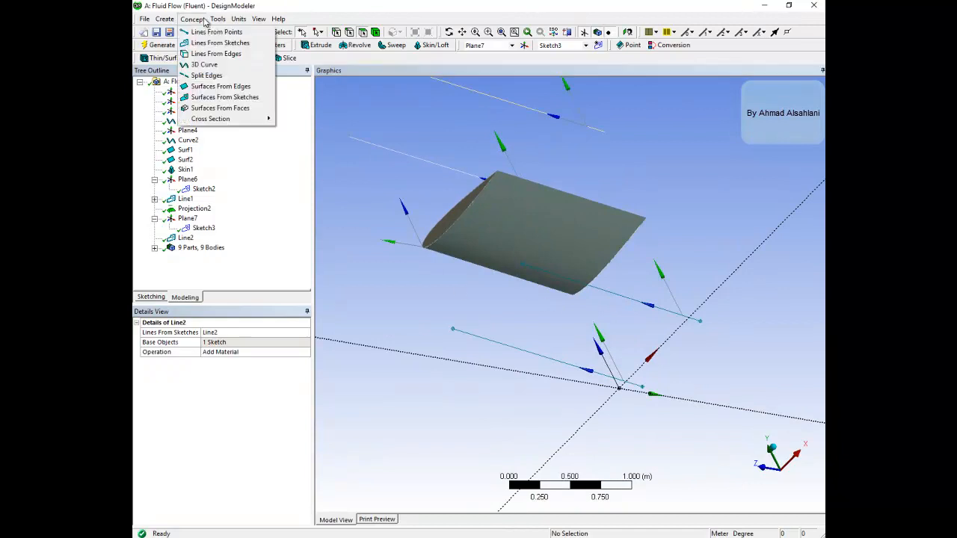
{"action": "mouse_move", "coordinate": [216, 21]}
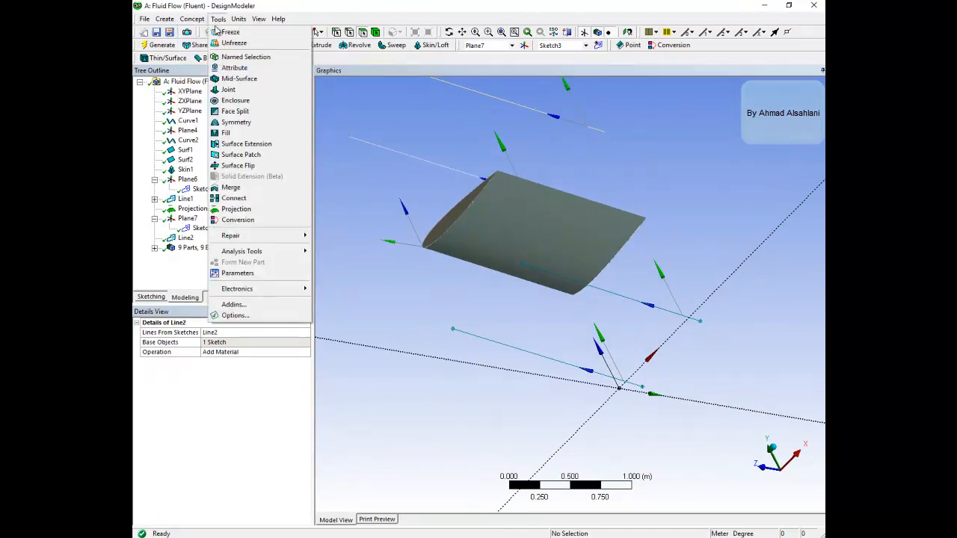
{"action": "left_click", "coordinate": [238, 209]}
{"action": "left_click", "coordinate": [617, 298]}
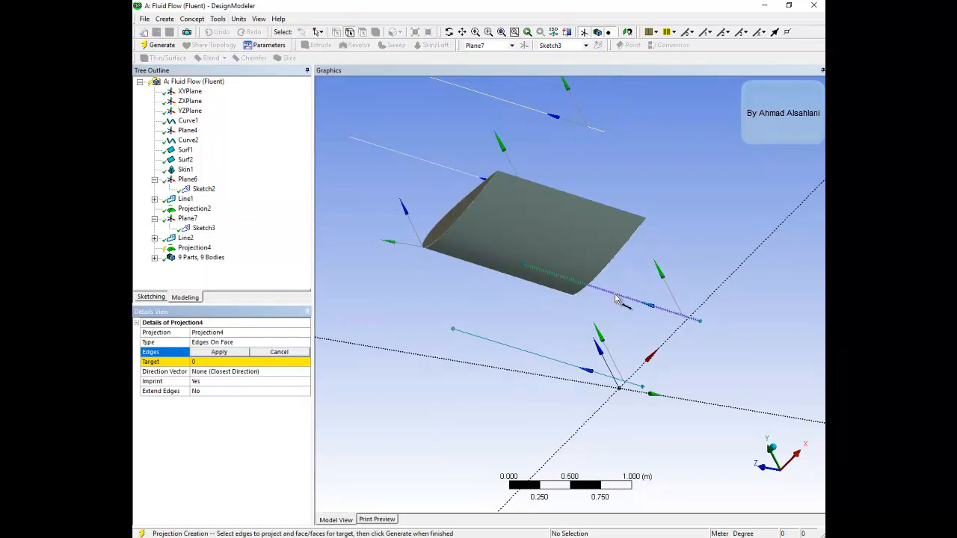
{"action": "left_click", "coordinate": [526, 347], "text": "ctrl"}
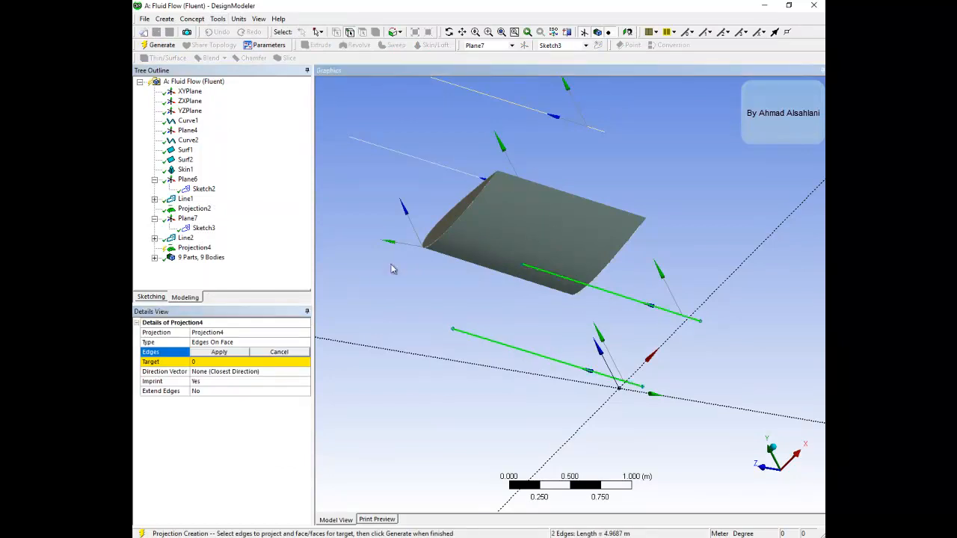
{"action": "left_click", "coordinate": [239, 352]}
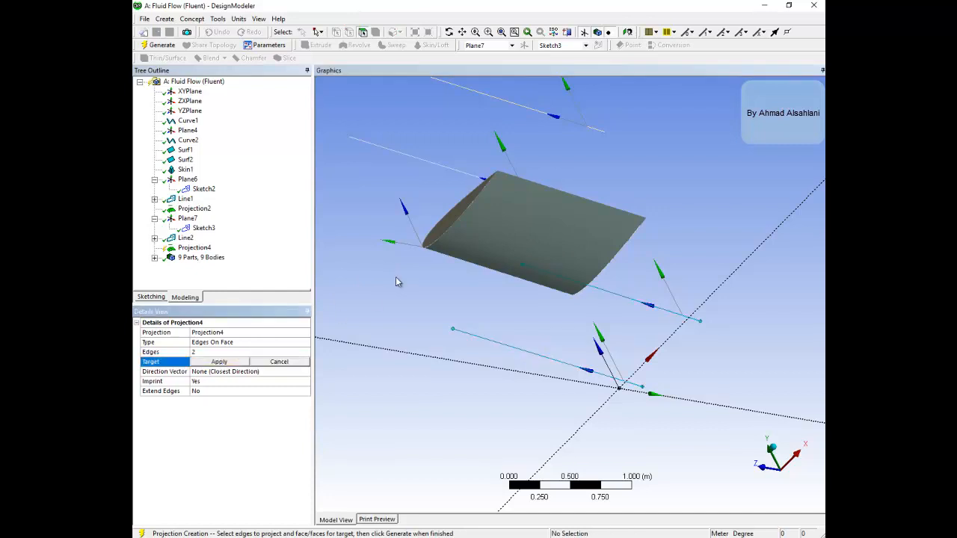
{"action": "left_click", "coordinate": [521, 240]}
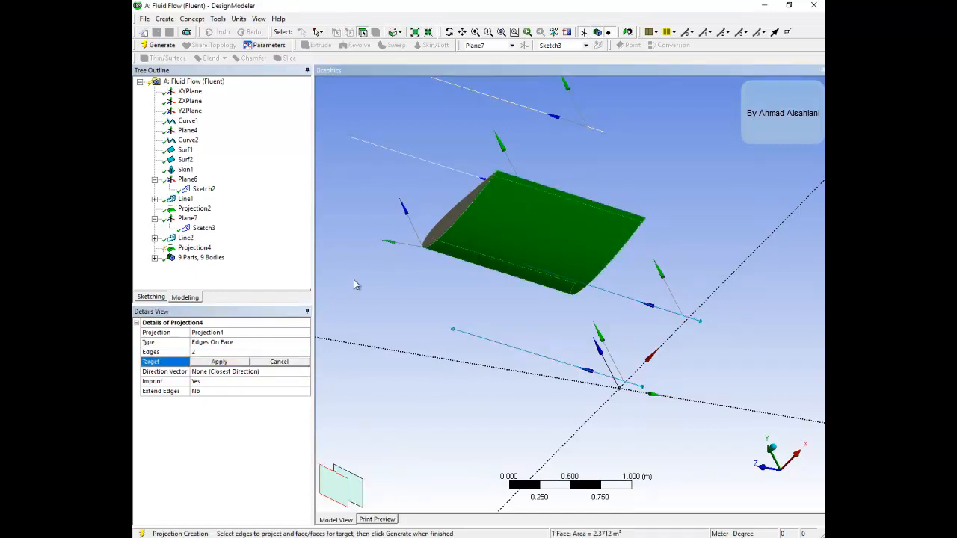
{"action": "left_click", "coordinate": [243, 361]}
Step: Set the projection's direction vector to the XYPlane's Y axis, pointing up toward the wing, and generate the projection
{"action": "left_click", "coordinate": [247, 372]}
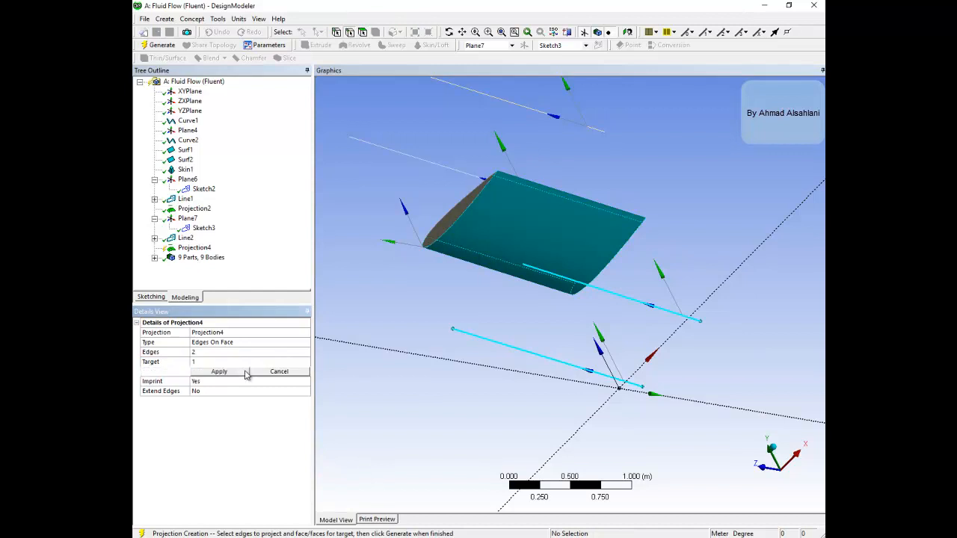
{"action": "scroll", "coordinate": [609, 379], "scroll_direction": "down", "scroll_amount": 5}
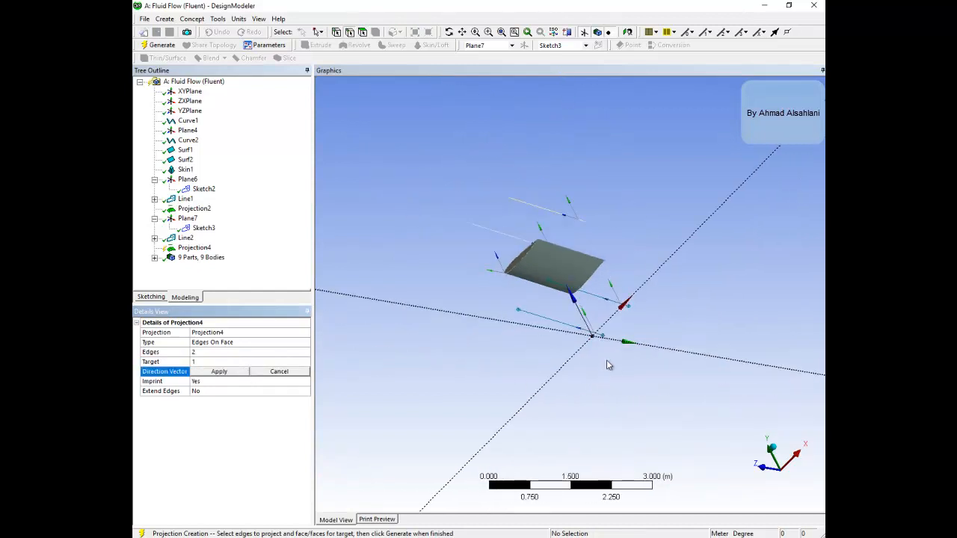
{"action": "middle_click_drag", "start_coordinate": [395, 360], "coordinate": [398, 261]}
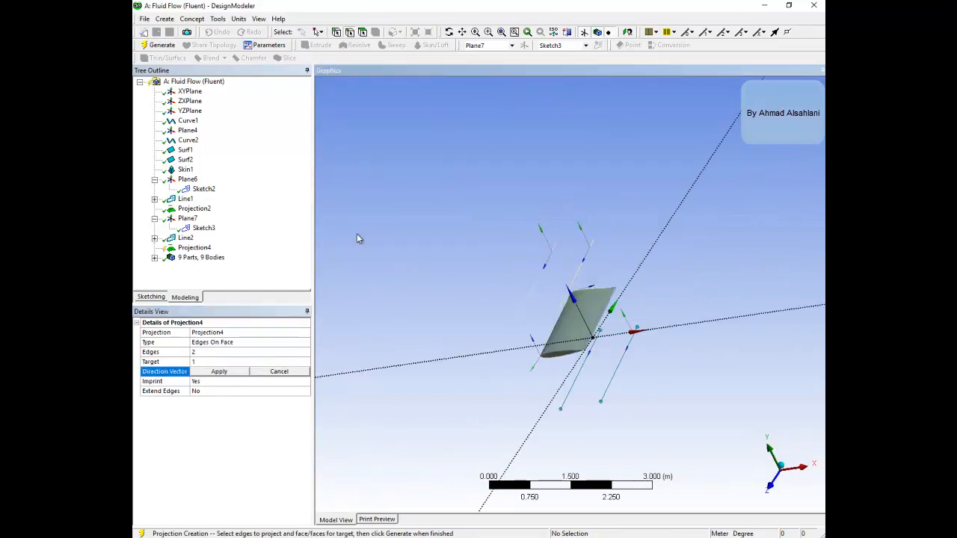
{"action": "left_click", "coordinate": [190, 91]}
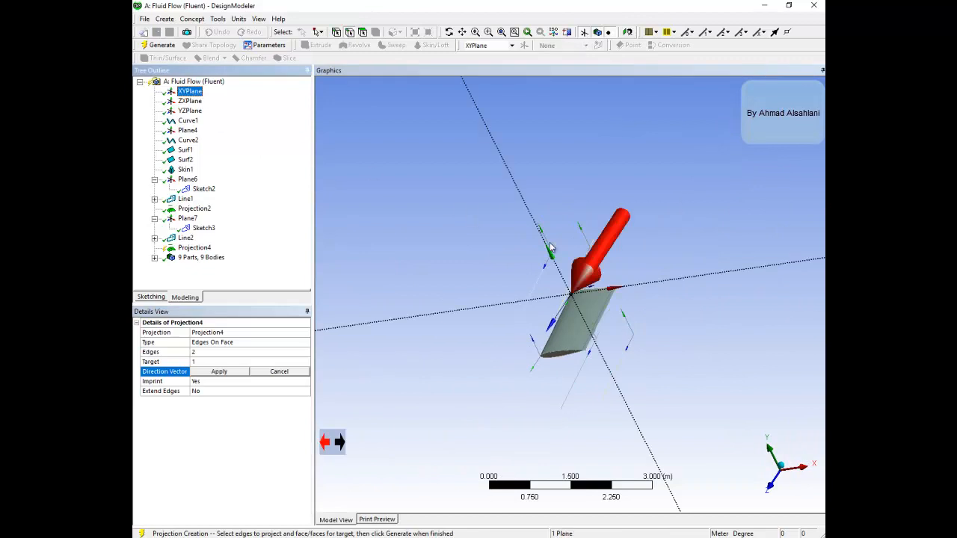
{"action": "left_click", "coordinate": [521, 186]}
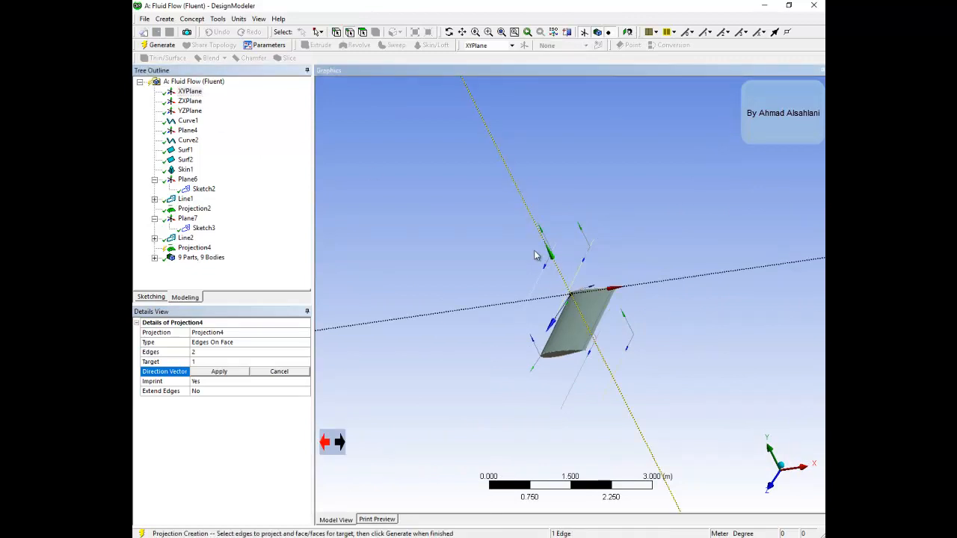
{"action": "scroll", "coordinate": [559, 296], "scroll_direction": "down", "scroll_amount": 2}
{"action": "scroll", "coordinate": [559, 296], "scroll_direction": "down", "scroll_amount": 5}
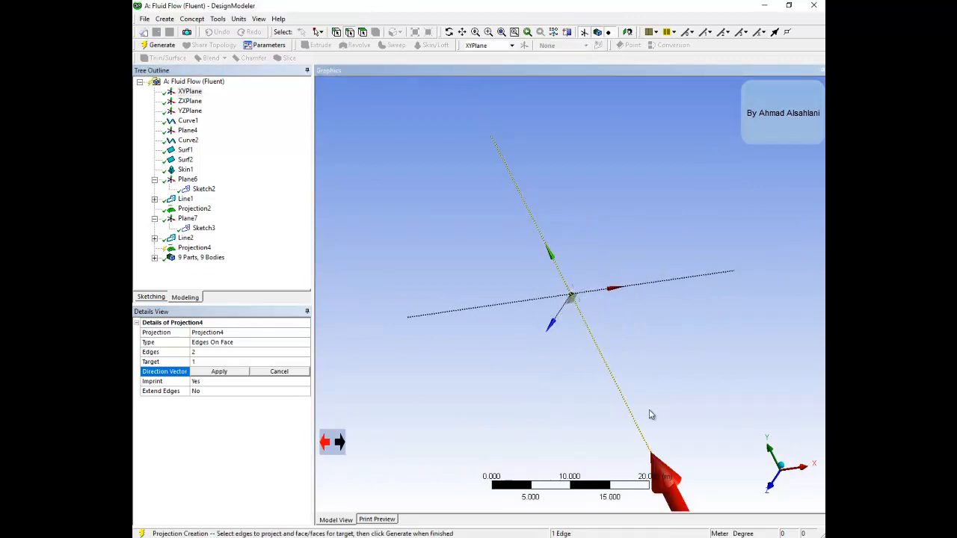
{"action": "left_click", "coordinate": [220, 372]}
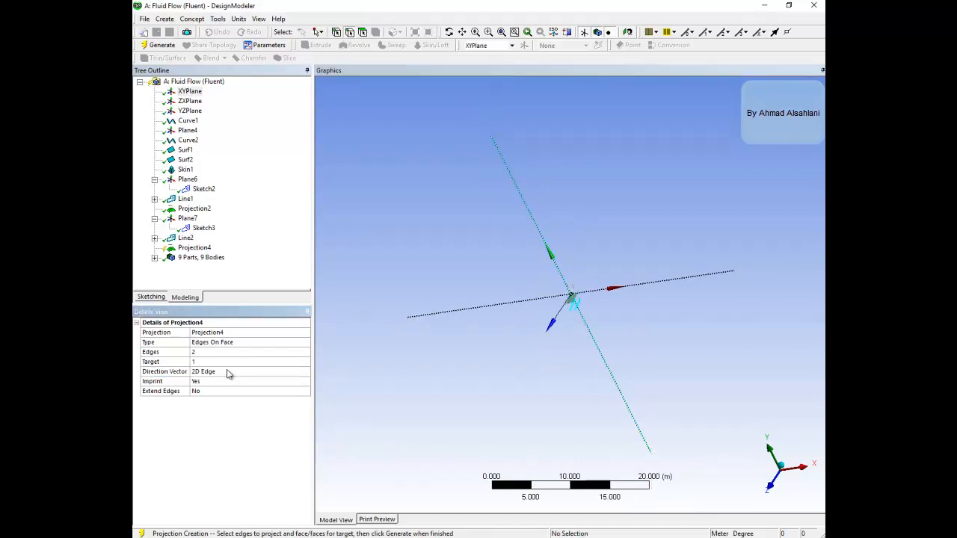
{"action": "left_click", "coordinate": [159, 45]}
{"action": "scroll", "coordinate": [568, 341], "scroll_direction": "up", "scroll_amount": 8}
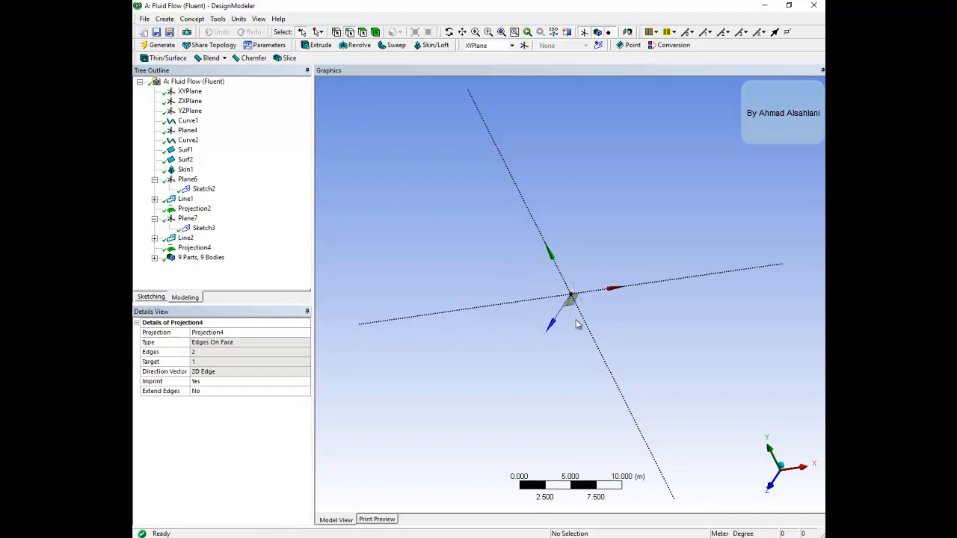
Step: Inspect the imprinted faces on the wing's lower surface by selecting the middle face and the narrow edge strip individually
{"action": "scroll", "coordinate": [574, 367], "scroll_direction": "up", "scroll_amount": 2}
{"action": "middle_click_drag", "start_coordinate": [575, 377], "coordinate": [562, 302]}
{"action": "scroll", "coordinate": [552, 245], "scroll_direction": "up", "scroll_amount": 3}
{"action": "middle_click_drag", "start_coordinate": [552, 245], "coordinate": [440, 133]}
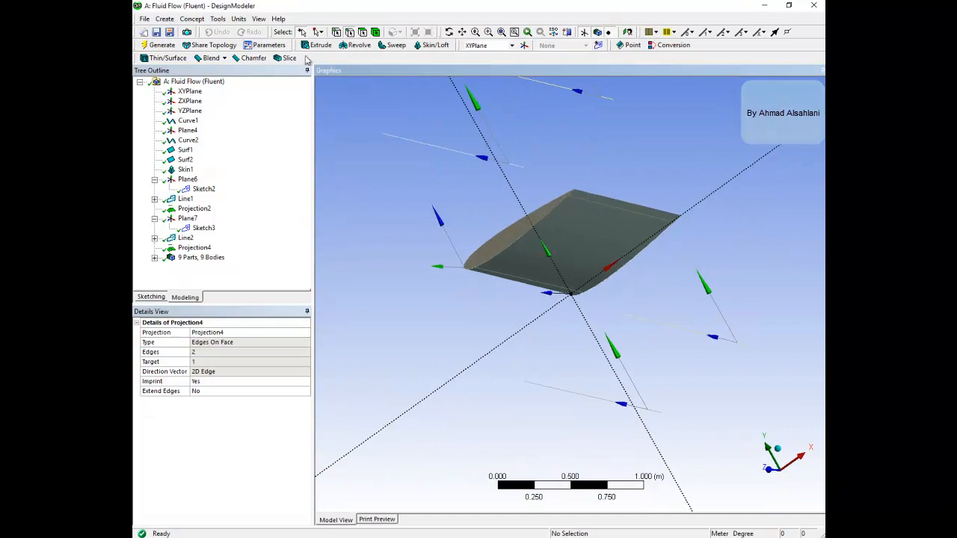
{"action": "left_click", "coordinate": [362, 32]}
{"action": "left_click", "coordinate": [588, 237]}
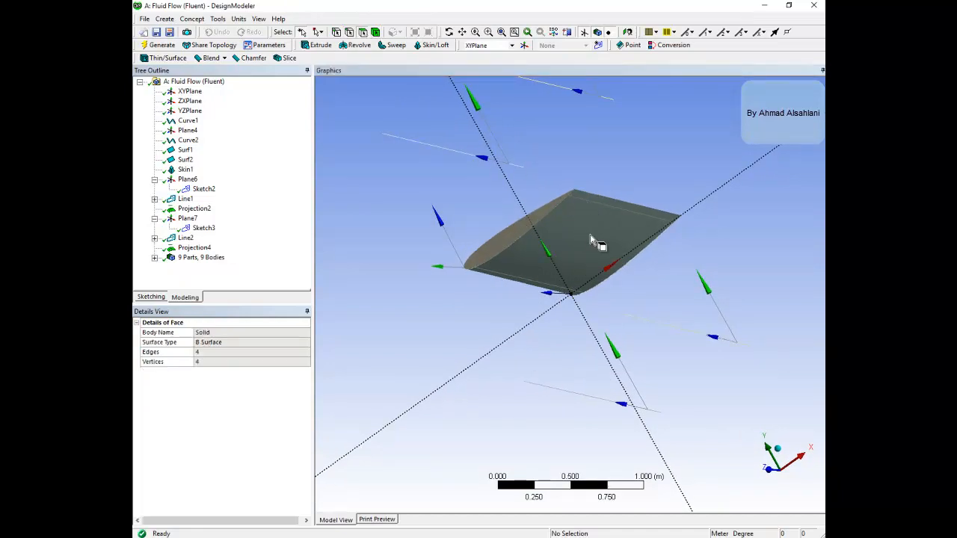
{"action": "left_click", "coordinate": [593, 233]}
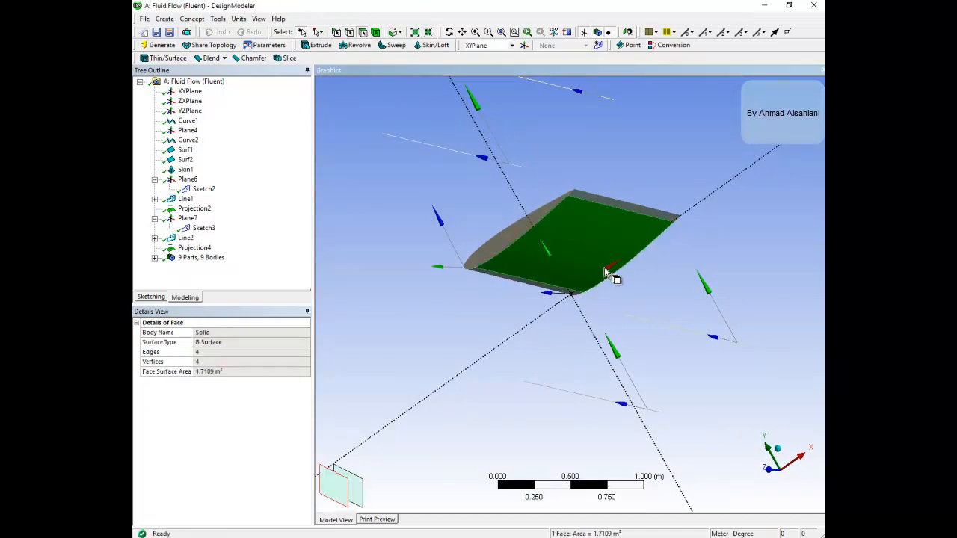
{"action": "left_click", "coordinate": [602, 207]}
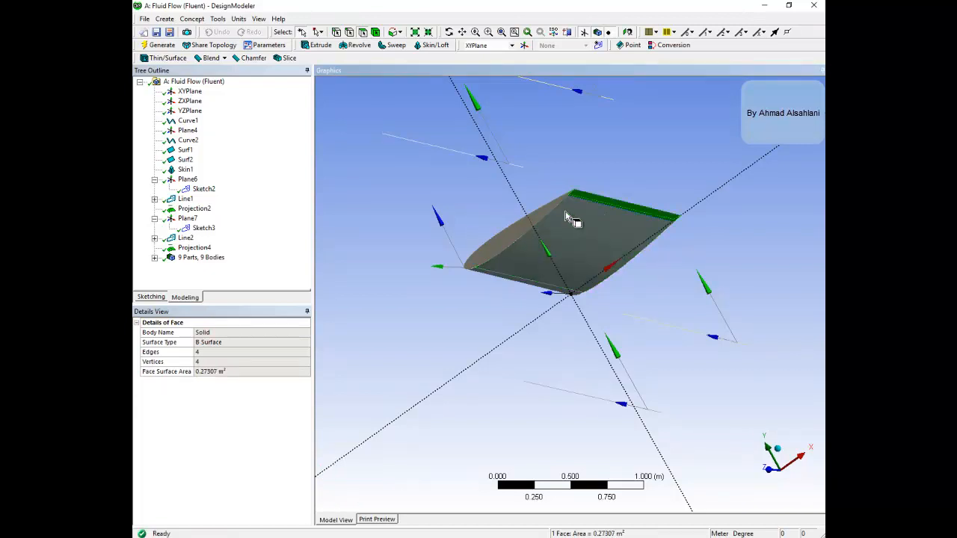
Step: Inspect the wing's upper side by selecting the narrow leading-edge strip and the large middle face
{"action": "middle_click_drag", "start_coordinate": [577, 222], "coordinate": [675, 242]}
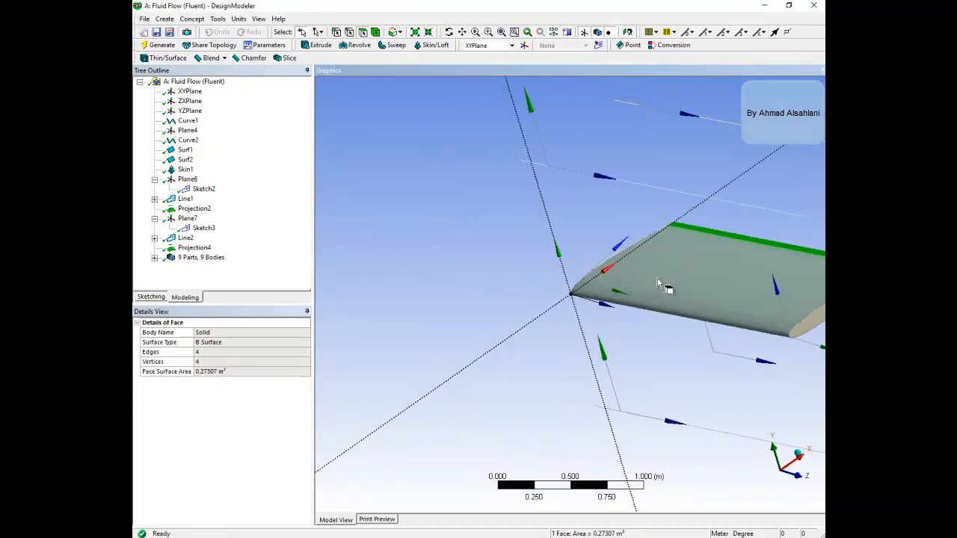
{"action": "left_click", "coordinate": [668, 314]}
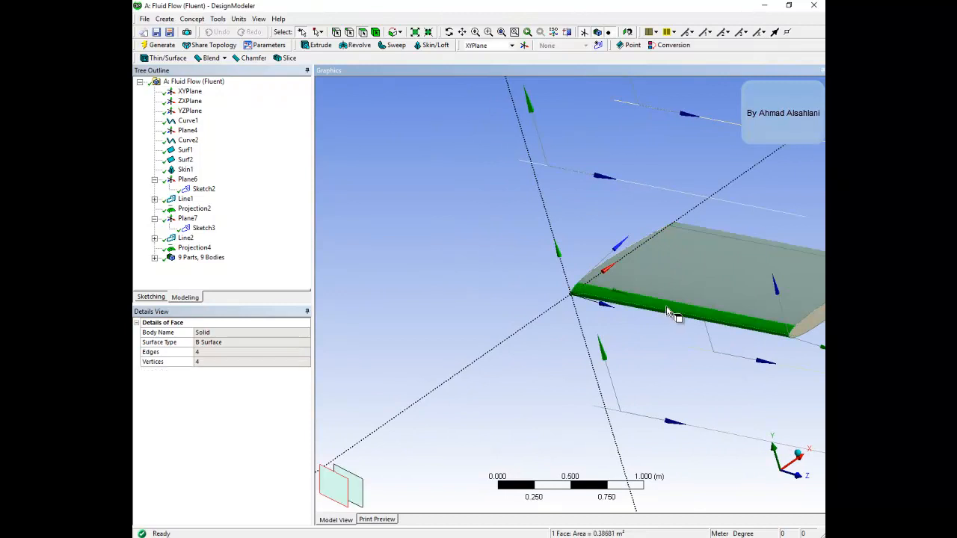
{"action": "left_click", "coordinate": [686, 275]}
{"action": "scroll", "coordinate": [478, 337], "scroll_direction": "up", "scroll_amount": 2}
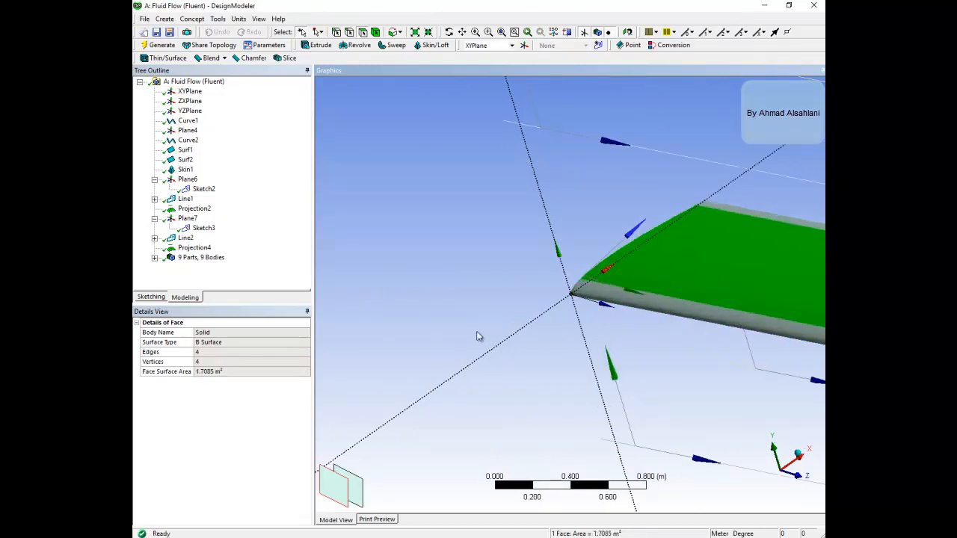
{"action": "scroll", "coordinate": [478, 336], "scroll_direction": "down", "scroll_amount": 4}
{"action": "middle_click_drag", "start_coordinate": [477, 329], "coordinate": [501, 284]}
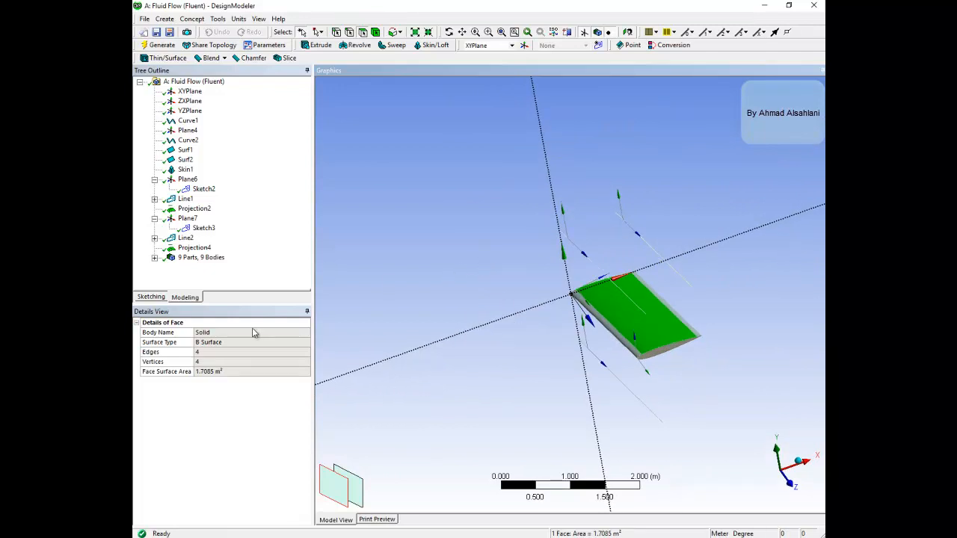
Step: Suppress all six line bodies and both surface bodies, leaving only the wing solid active
{"action": "left_click", "coordinate": [154, 258]}
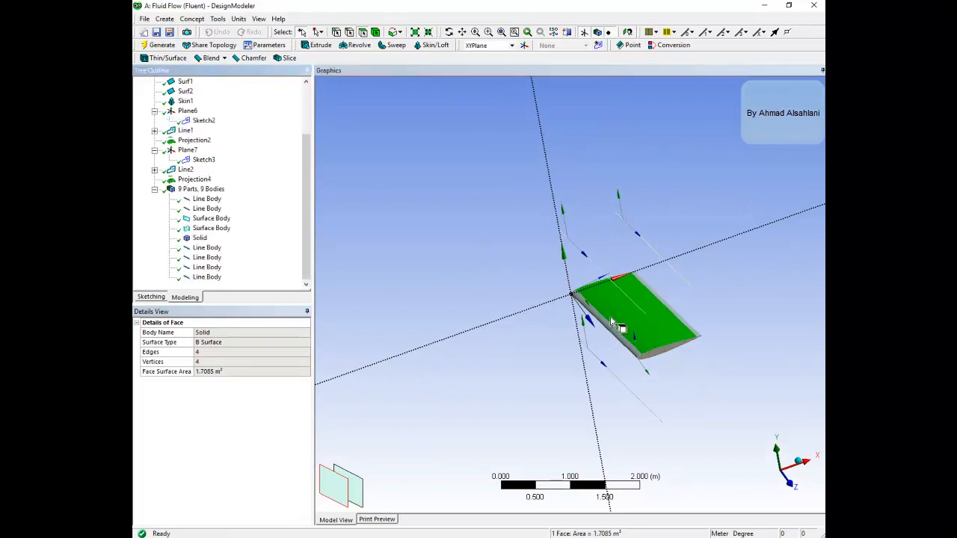
{"action": "scroll", "coordinate": [685, 378], "scroll_direction": "down", "scroll_amount": 4}
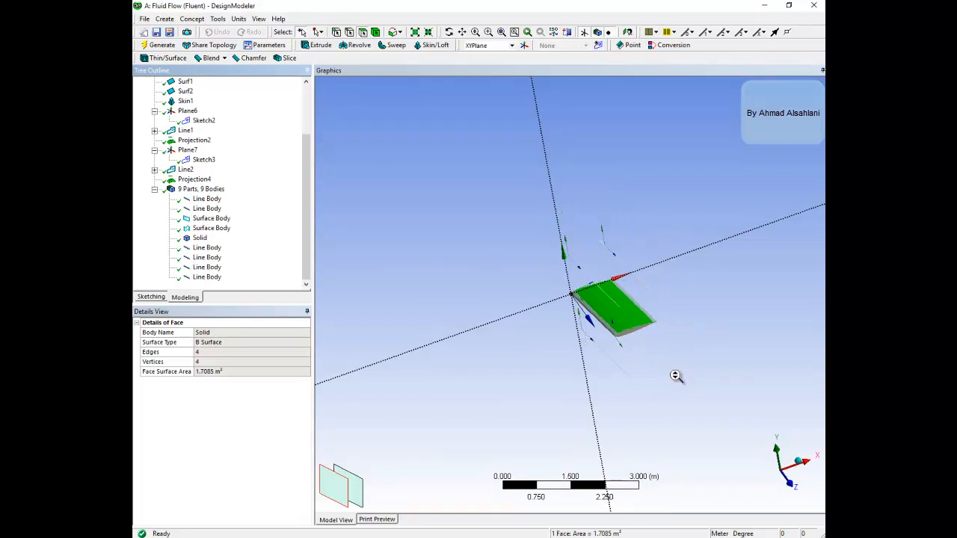
{"action": "scroll", "coordinate": [671, 387], "scroll_direction": "up", "scroll_amount": 3}
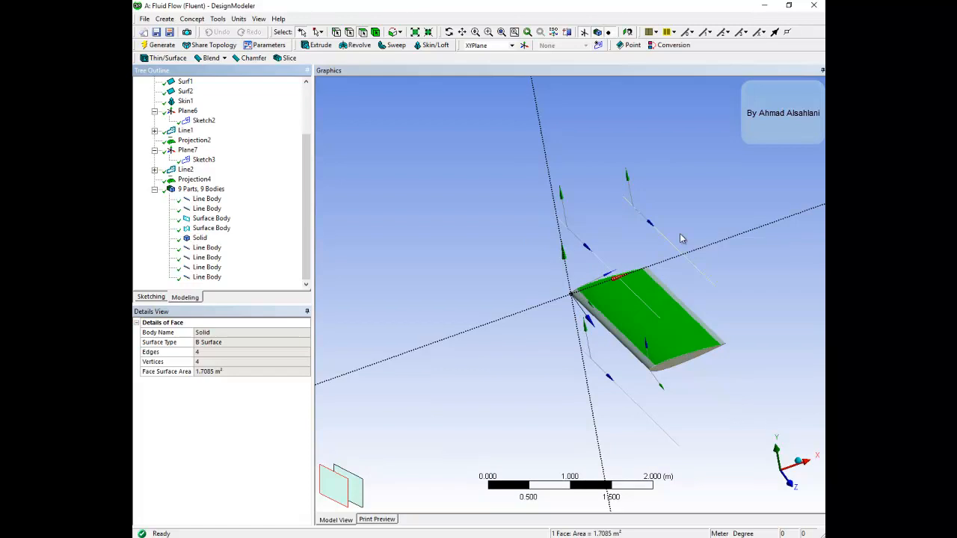
{"action": "middle_click_drag", "start_coordinate": [736, 364], "coordinate": [711, 369]}
{"action": "left_click", "coordinate": [212, 200]}
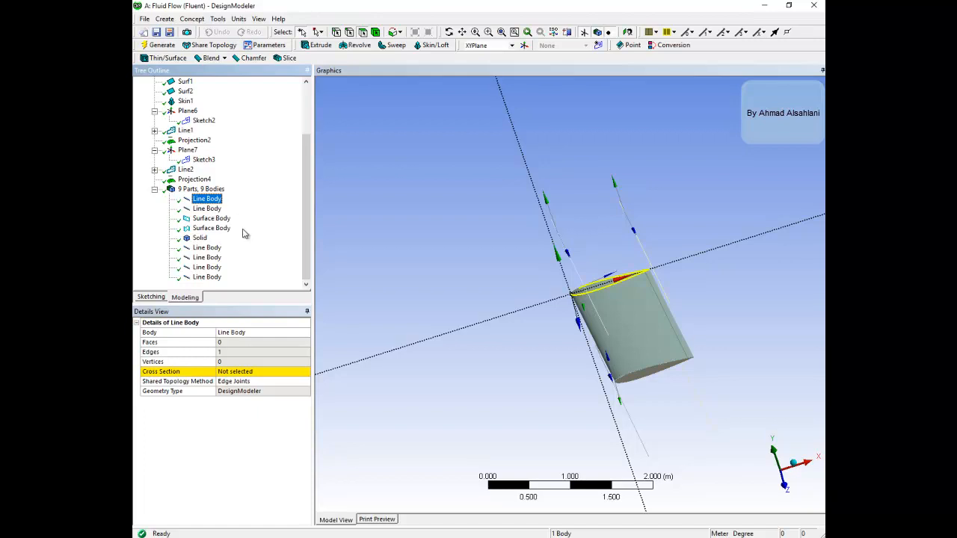
{"action": "left_click", "coordinate": [207, 209], "text": "ctrl"}
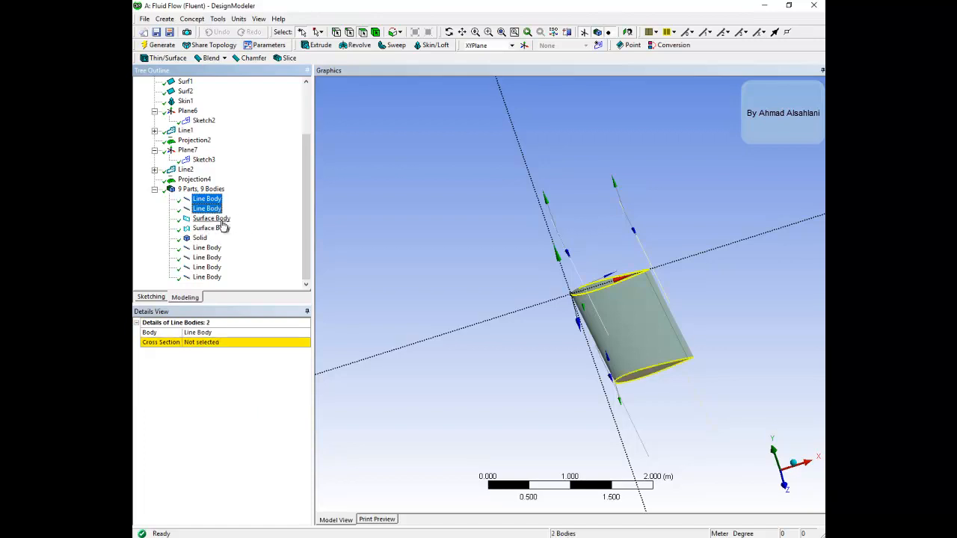
{"action": "left_click", "coordinate": [216, 219], "text": "ctrl"}
{"action": "left_click", "coordinate": [214, 228], "text": "ctrl"}
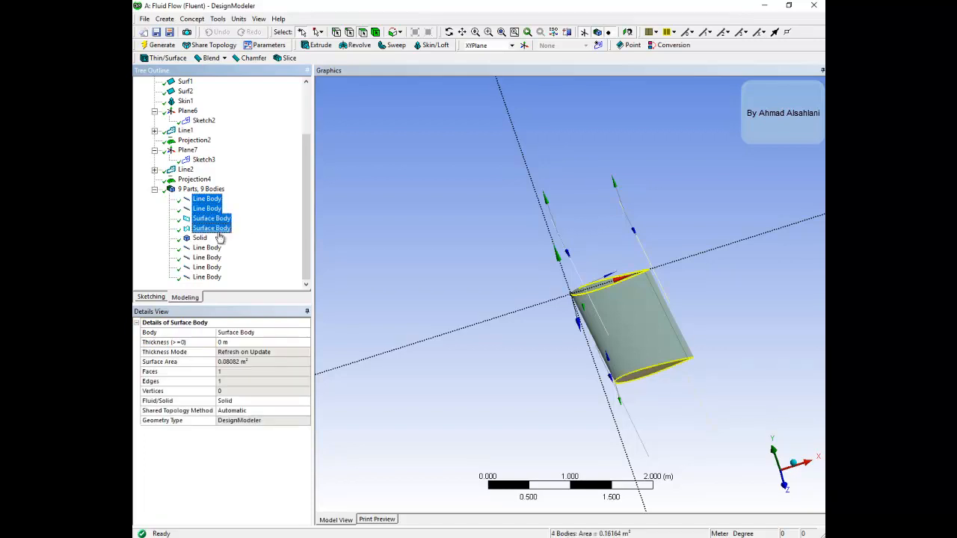
{"action": "left_click", "coordinate": [207, 249], "text": "ctrl"}
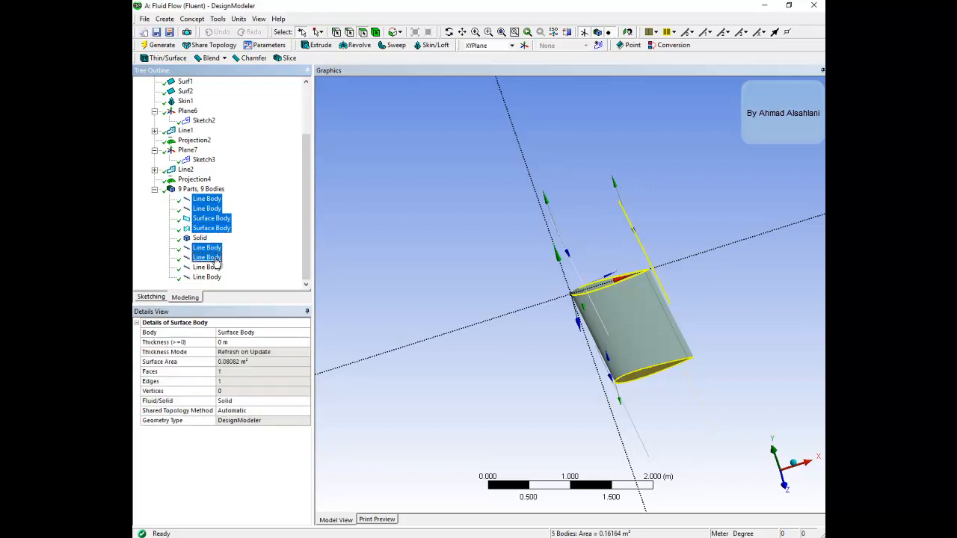
{"action": "left_click", "coordinate": [211, 267], "text": "shift"}
{"action": "left_click", "coordinate": [213, 278], "text": "ctrl"}
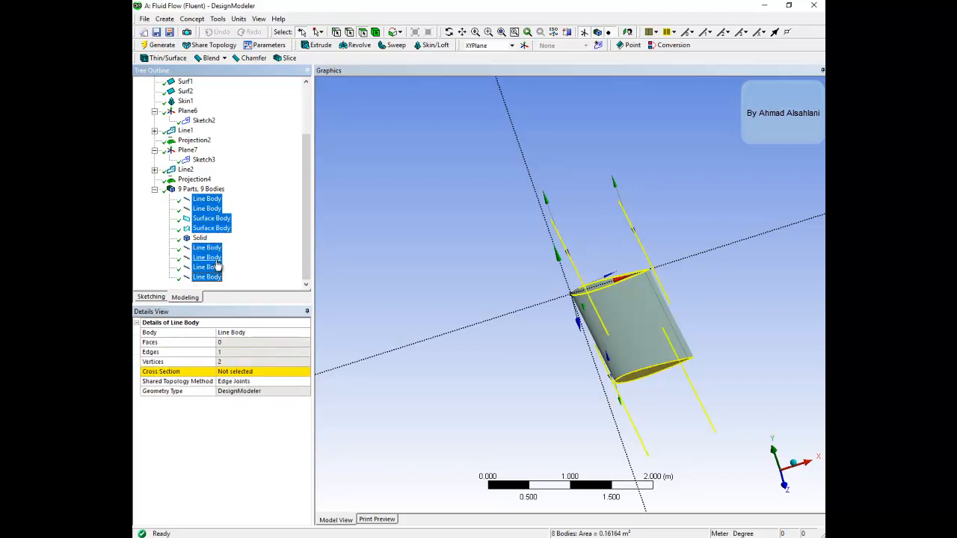
{"action": "right_click", "coordinate": [214, 259]}
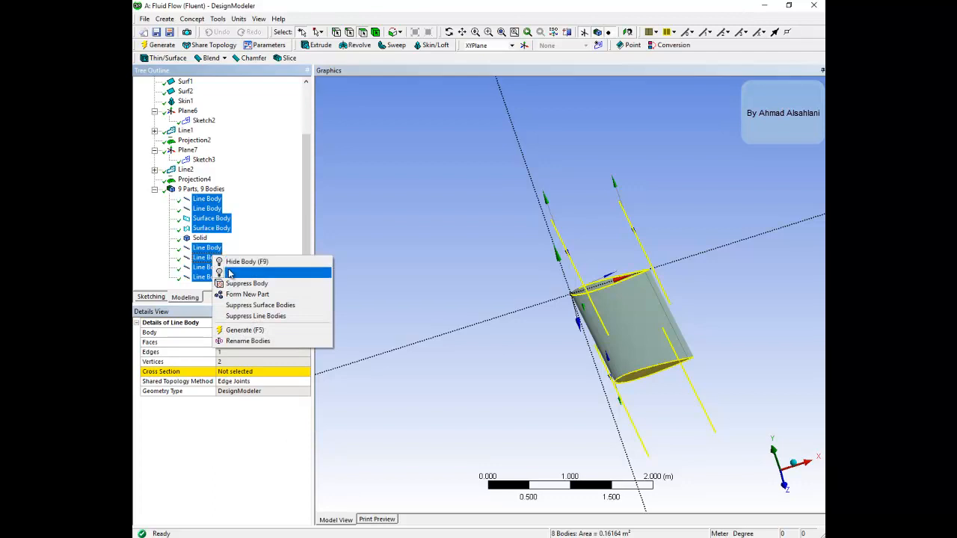
{"action": "left_click", "coordinate": [237, 284]}
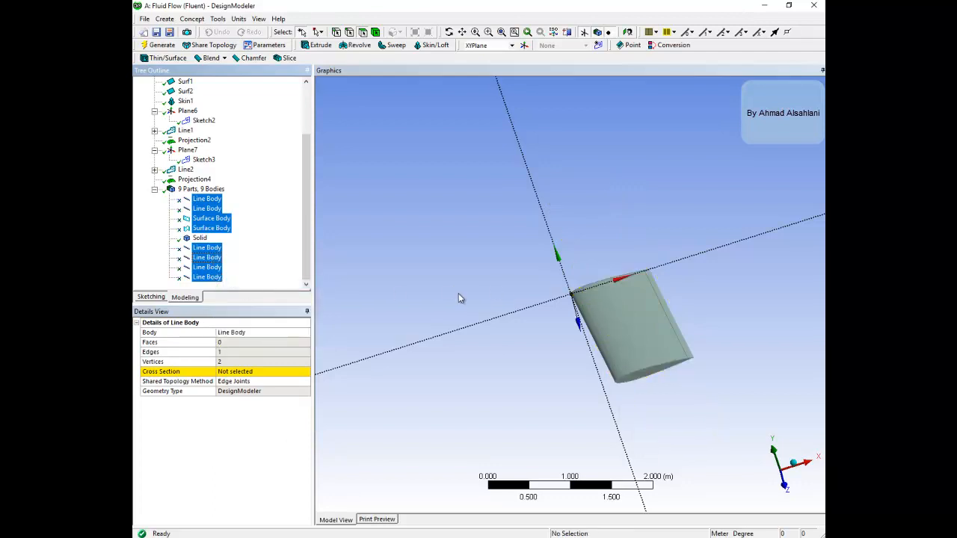
Step: Select the wing solid and examine its details and its size relative to the surrounding space
{"action": "left_click", "coordinate": [199, 238]}
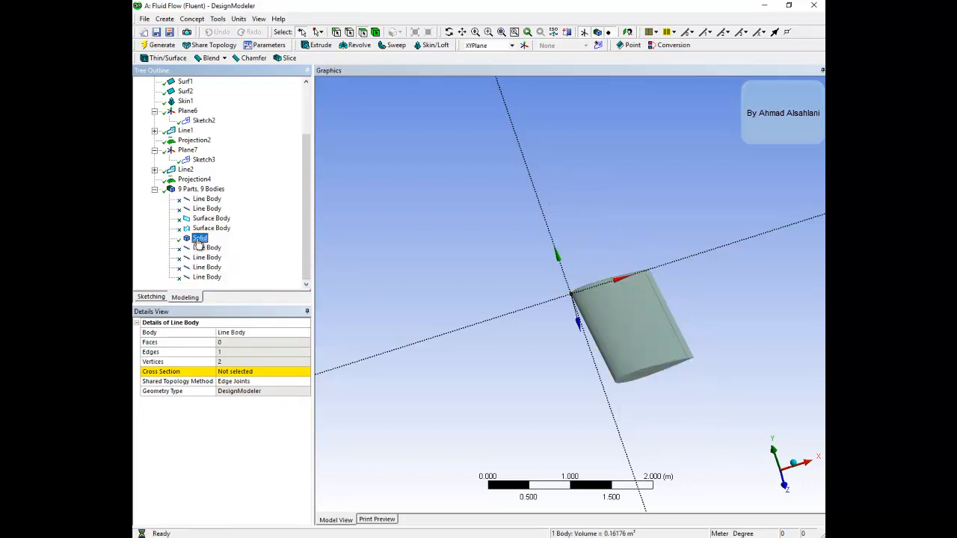
{"action": "middle_click_drag", "start_coordinate": [490, 286], "coordinate": [636, 286]}
{"action": "scroll", "coordinate": [538, 316], "scroll_direction": "down", "scroll_amount": 10}
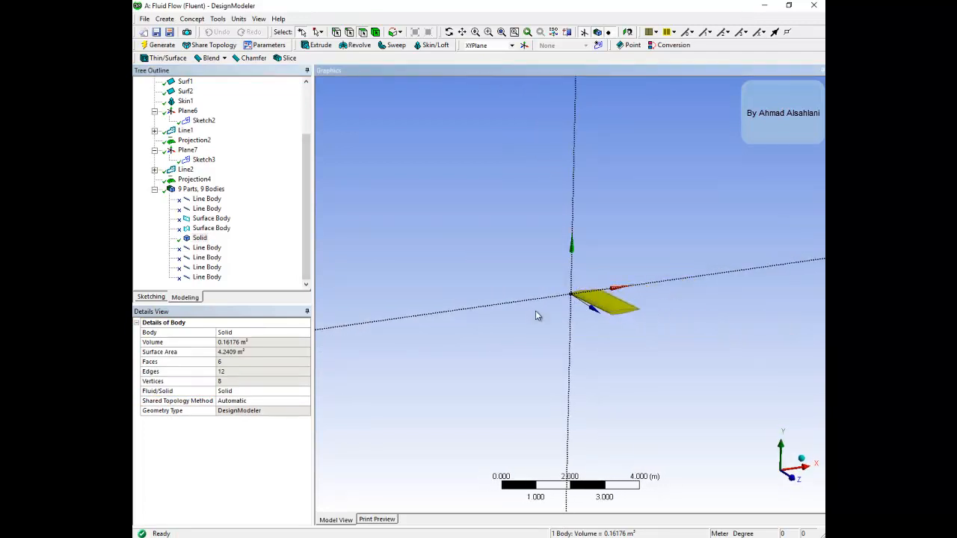
{"action": "middle_click_drag", "start_coordinate": [545, 273], "coordinate": [552, 302]}
{"action": "scroll", "coordinate": [560, 285], "scroll_direction": "up", "scroll_amount": 2}
{"action": "scroll", "coordinate": [594, 266], "scroll_direction": "down", "scroll_amount": 3}
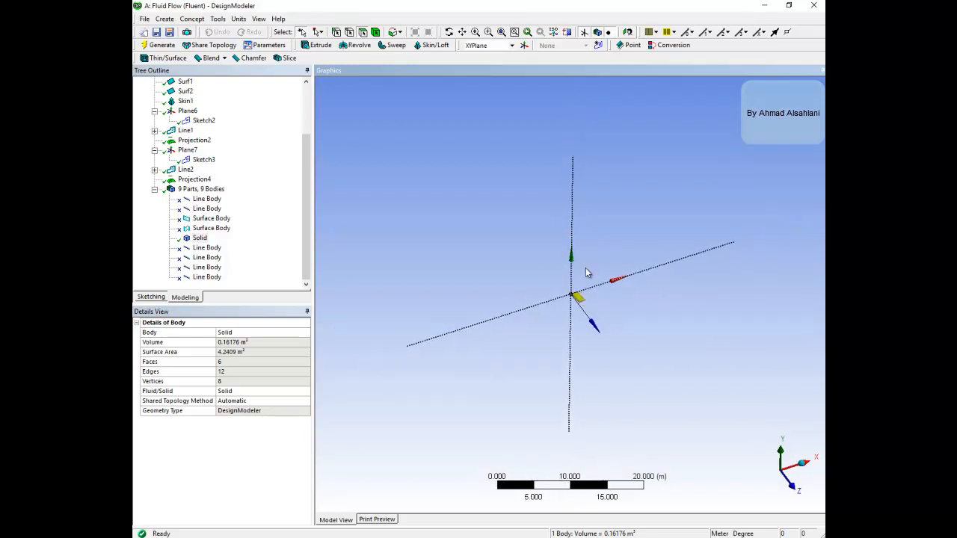
{"action": "middle_click_drag", "start_coordinate": [585, 268], "coordinate": [571, 255]}
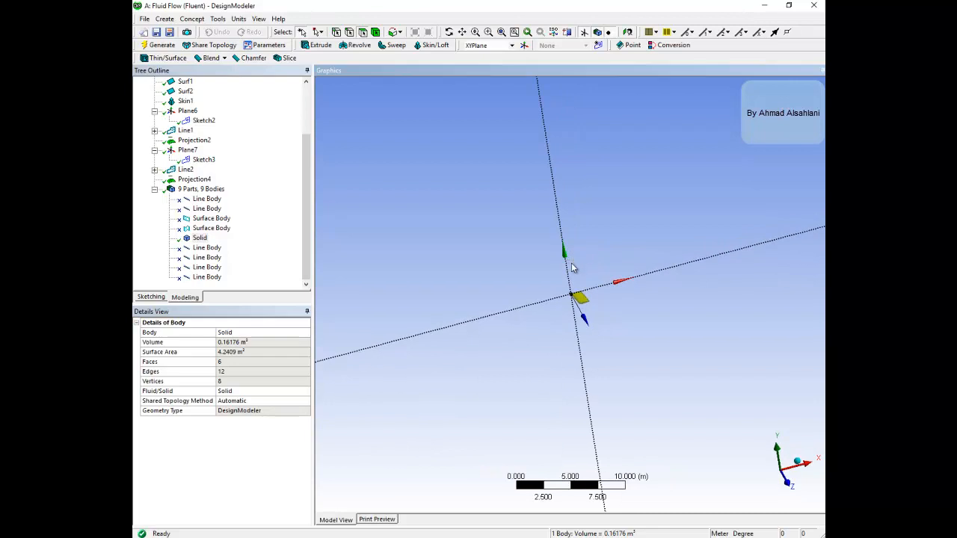
{"action": "scroll", "coordinate": [571, 255], "scroll_direction": "up", "scroll_amount": 2}
{"action": "scroll", "coordinate": [607, 297], "scroll_direction": "down", "scroll_amount": 2}
{"action": "scroll", "coordinate": [606, 296], "scroll_direction": "up", "scroll_amount": 2}
{"action": "scroll", "coordinate": [606, 297], "scroll_direction": "down", "scroll_amount": 1}
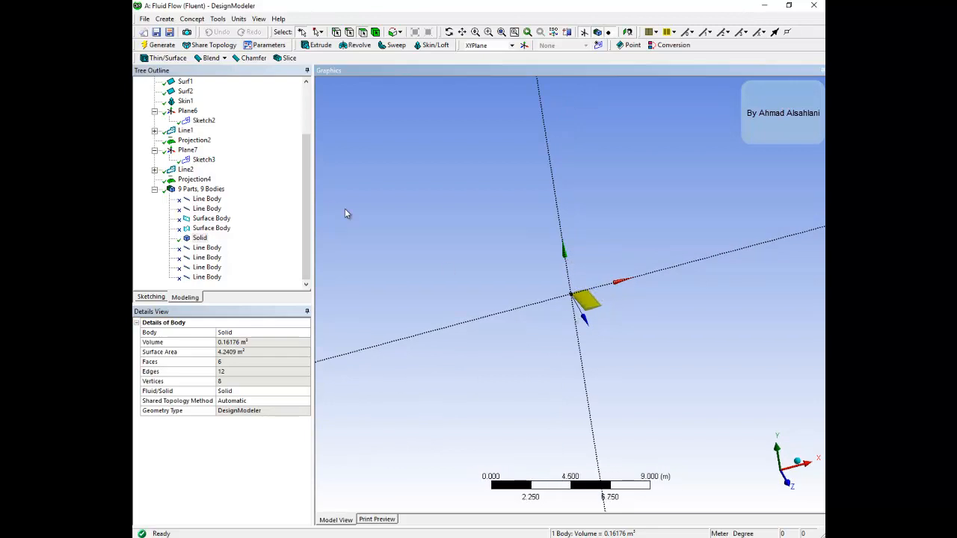
Step: Start a new Box primitive for the flow domain around the wing
{"action": "left_click", "coordinate": [164, 20]}
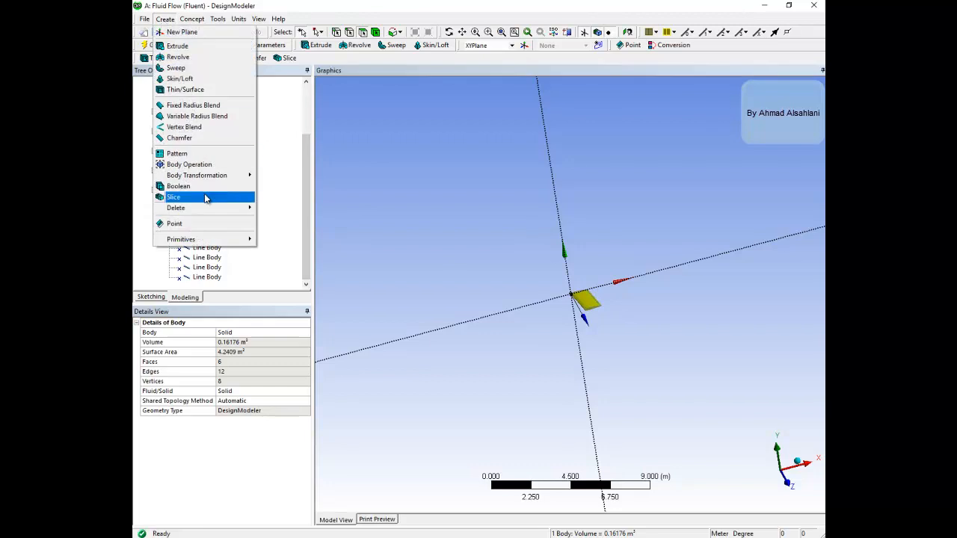
{"action": "mouse_move", "coordinate": [188, 243]}
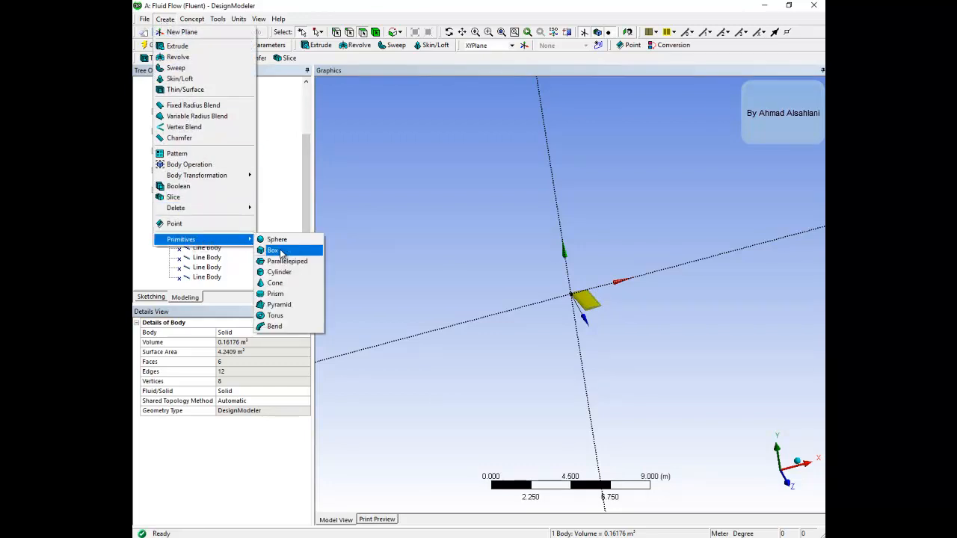
{"action": "left_click", "coordinate": [275, 251]}
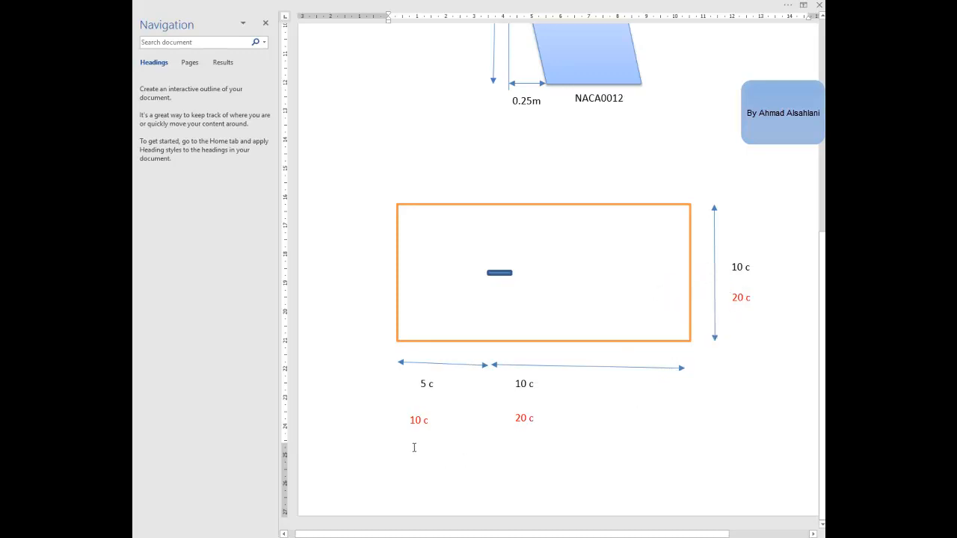
Step: Review the upstream, downstream and height dimensions of the flow domain in the Word sketch, then return to DesignModeler
{"action": "left_click", "coordinate": [421, 384]}
{"action": "left_click_drag", "start_coordinate": [420, 383], "coordinate": [441, 385]}
{"action": "left_click", "coordinate": [536, 385]}
{"action": "left_click_drag", "start_coordinate": [534, 384], "coordinate": [516, 385]}
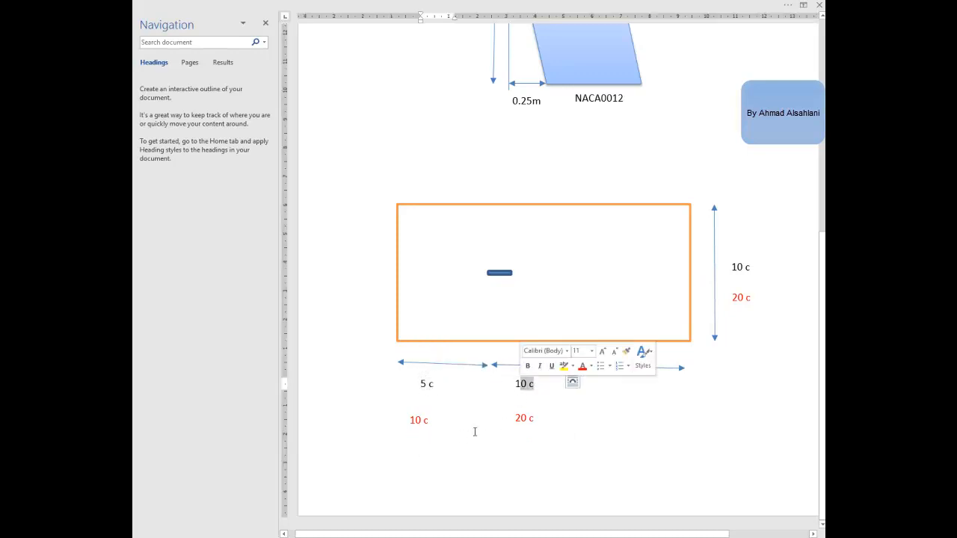
{"action": "left_click", "coordinate": [526, 419]}
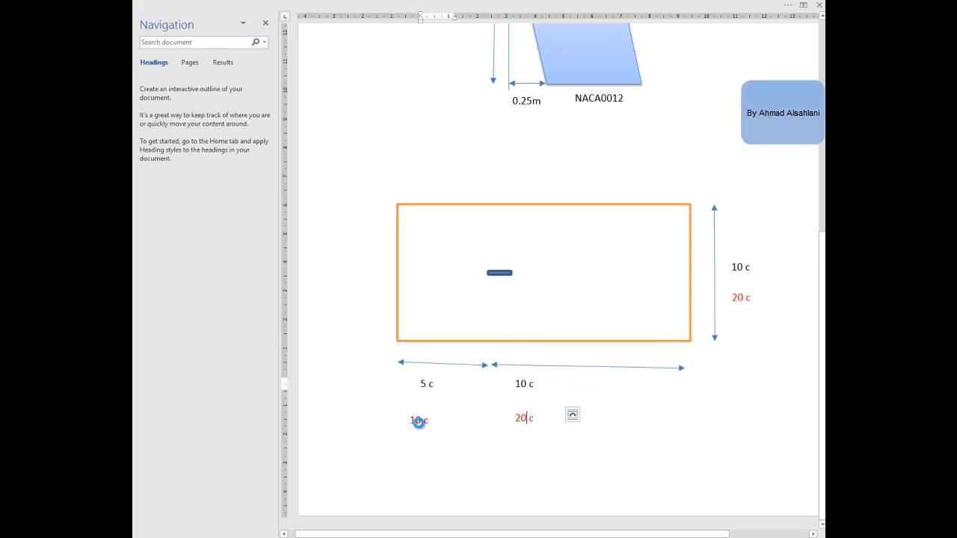
{"action": "left_click_drag", "start_coordinate": [514, 419], "coordinate": [538, 424]}
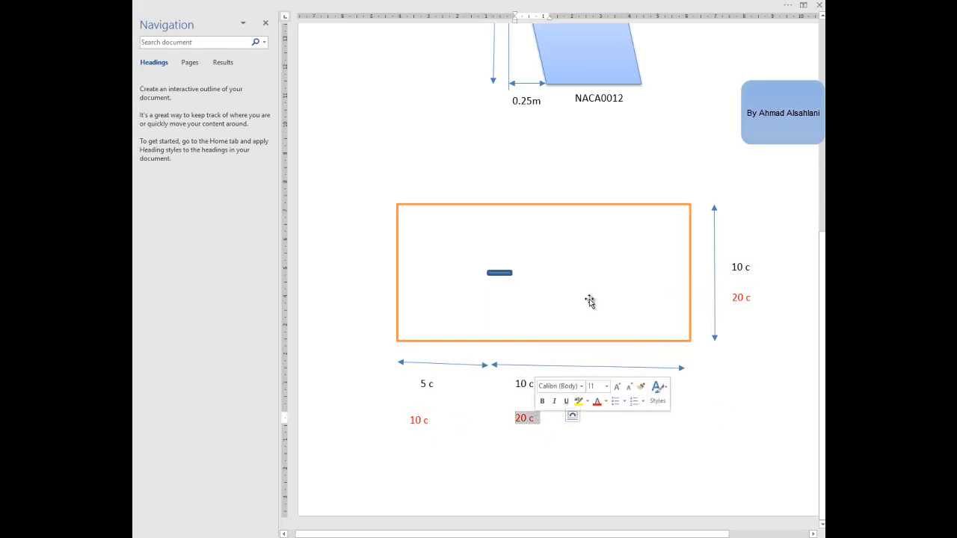
{"action": "left_click", "coordinate": [465, 453]}
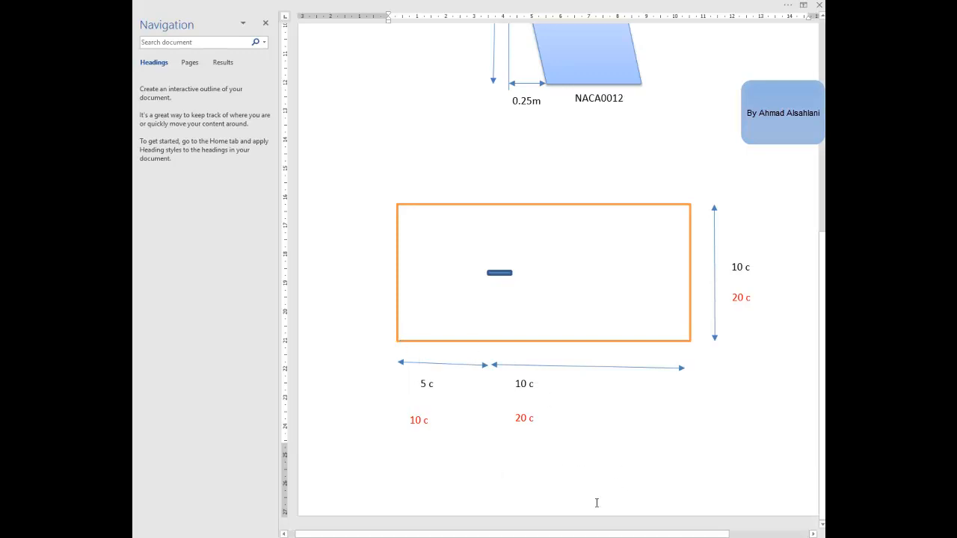
{"action": "mouse_move", "coordinate": [679, 536]}
{"action": "left_click", "coordinate": [679, 495]}
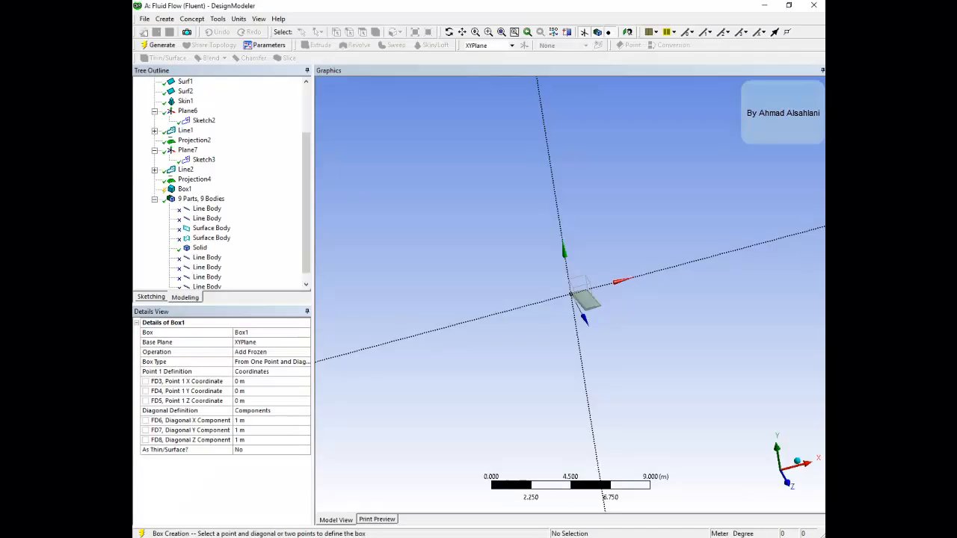
Step: Position the box's first corner at X -5 m and Y -5 m, keeping Z at 0 m
{"action": "left_click", "coordinate": [258, 382]}
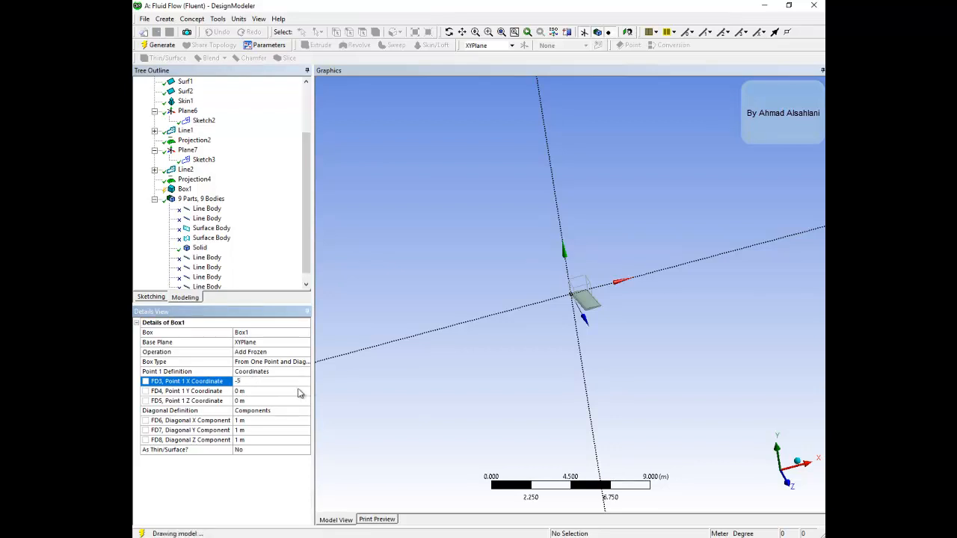
{"action": "left_click", "coordinate": [299, 391]}
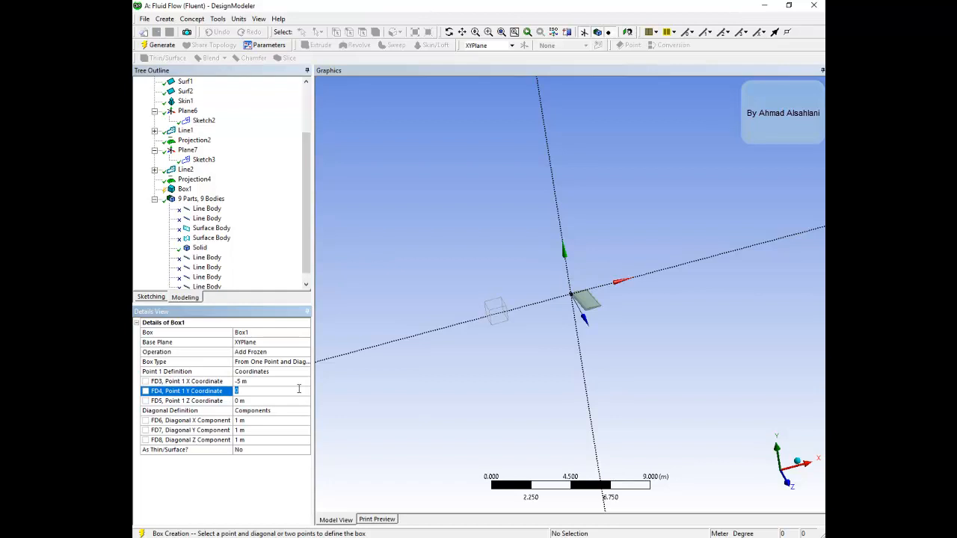
{"action": "left_click", "coordinate": [249, 400]}
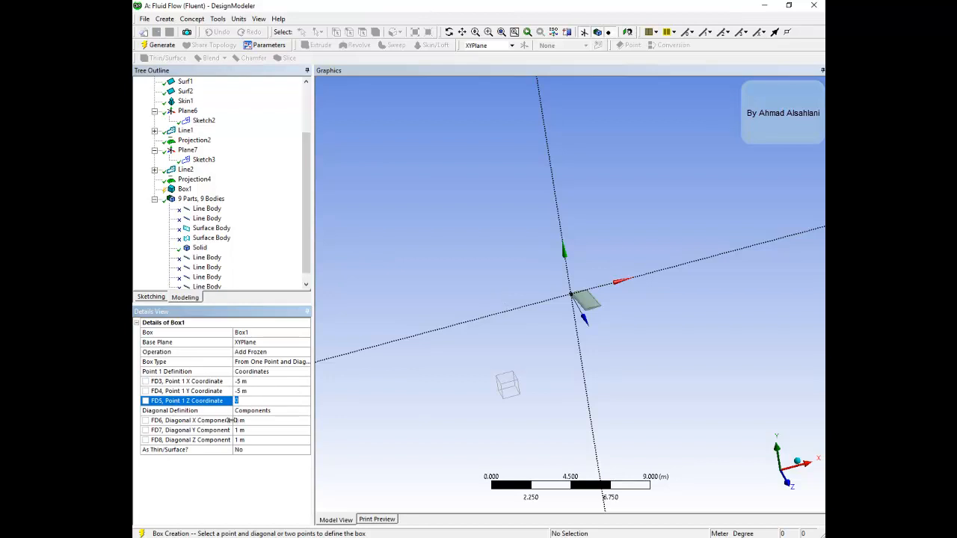
Step: Set the box's diagonal components to 15 m in X, 10 m in Y and 5 m in Z, and generate the box
{"action": "left_click", "coordinate": [246, 421]}
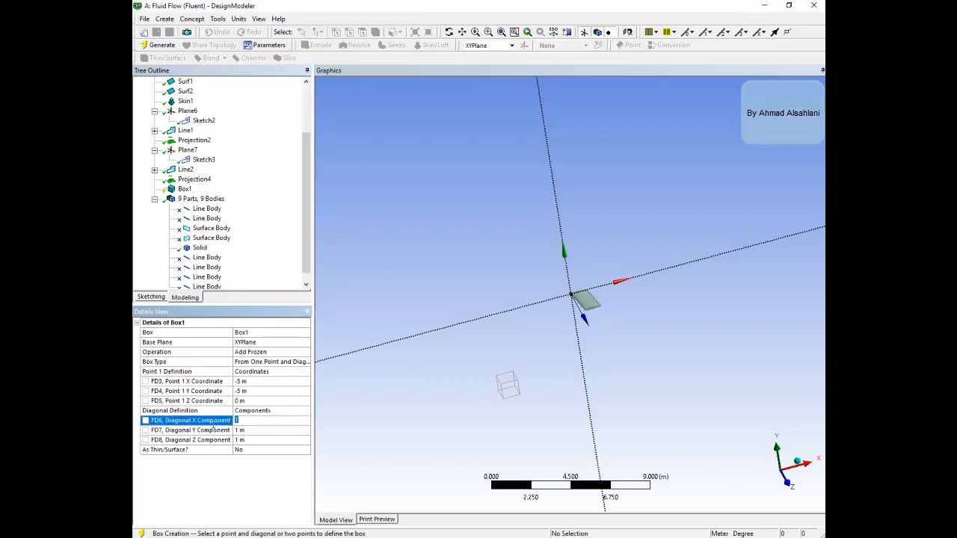
{"action": "type", "text": "15"}
{"action": "left_click", "coordinate": [264, 431]}
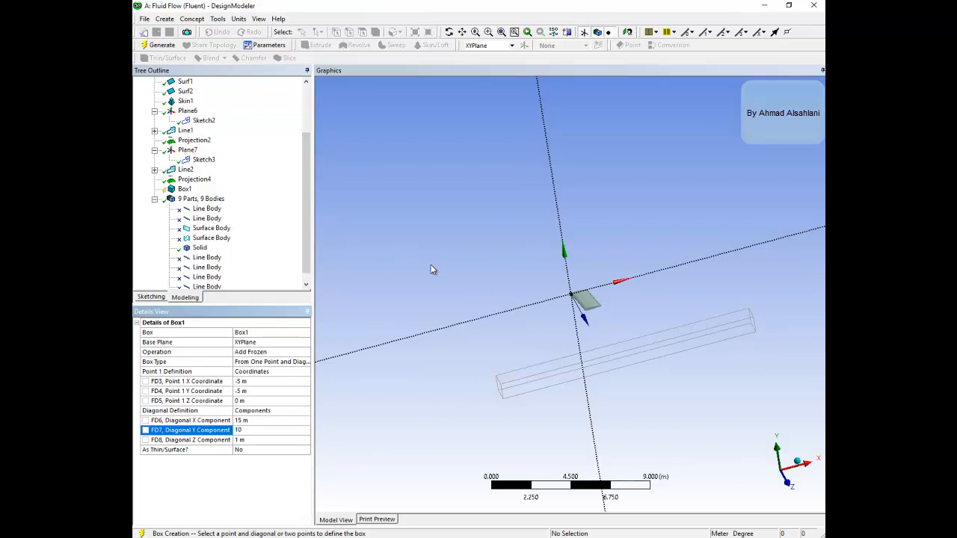
{"action": "left_click", "coordinate": [265, 442]}
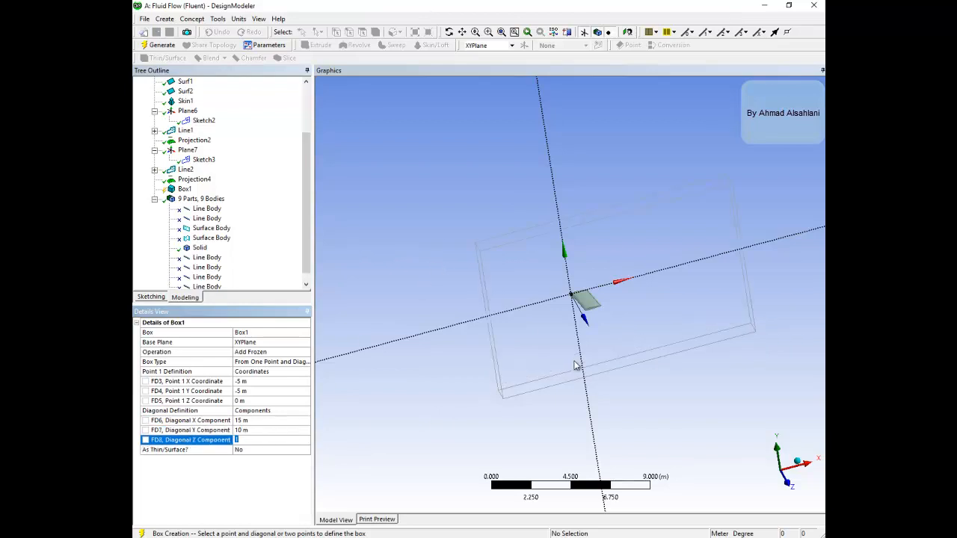
{"action": "type", "text": "5"}
{"action": "middle_click_drag", "start_coordinate": [572, 314], "coordinate": [608, 315]}
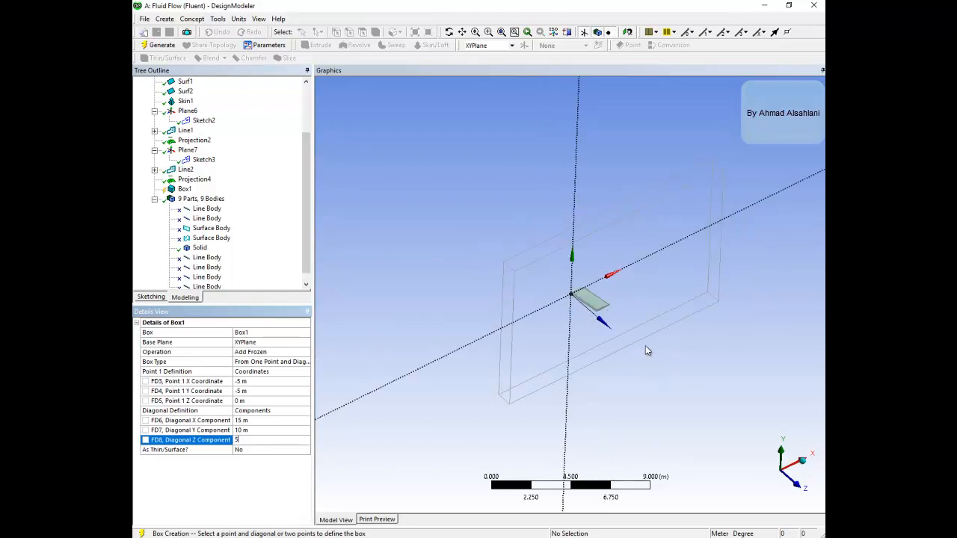
{"action": "left_click", "coordinate": [265, 422]}
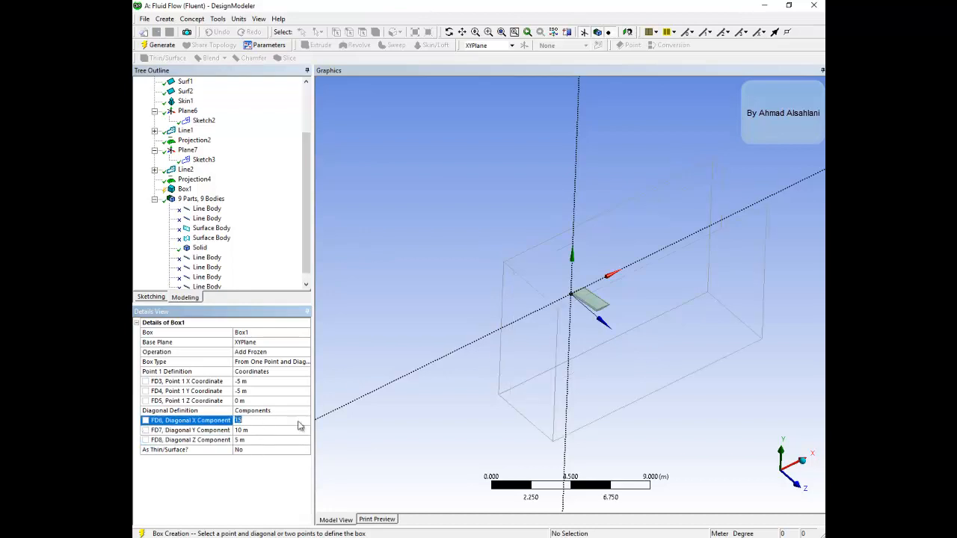
{"action": "middle_click_drag", "start_coordinate": [633, 317], "coordinate": [686, 334]}
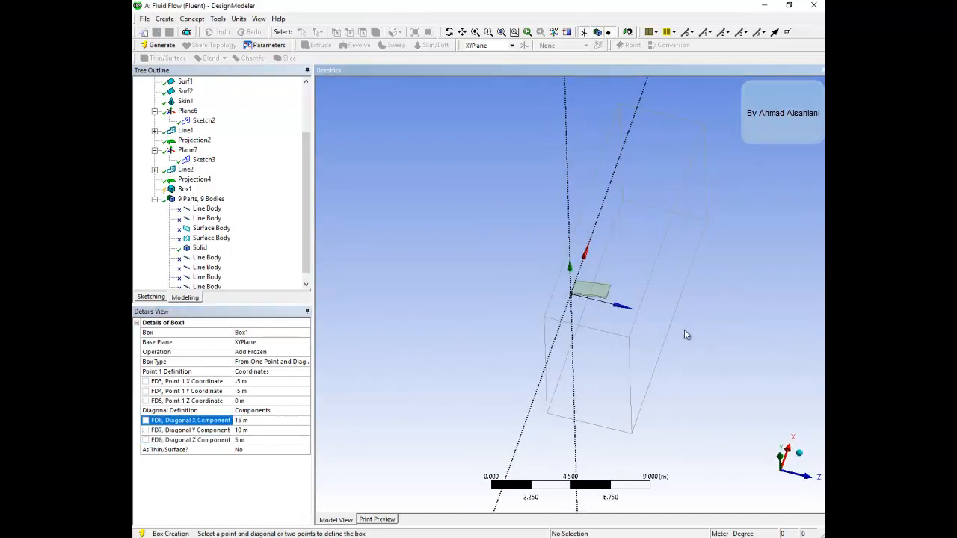
{"action": "left_click", "coordinate": [160, 45]}
Step: Start a Boolean feature and set its operation to Subtract
{"action": "middle_click_drag", "start_coordinate": [599, 370], "coordinate": [654, 344]}
{"action": "scroll", "coordinate": [571, 340], "scroll_direction": "up", "scroll_amount": 5}
{"action": "scroll", "coordinate": [538, 348], "scroll_direction": "up", "scroll_amount": 1}
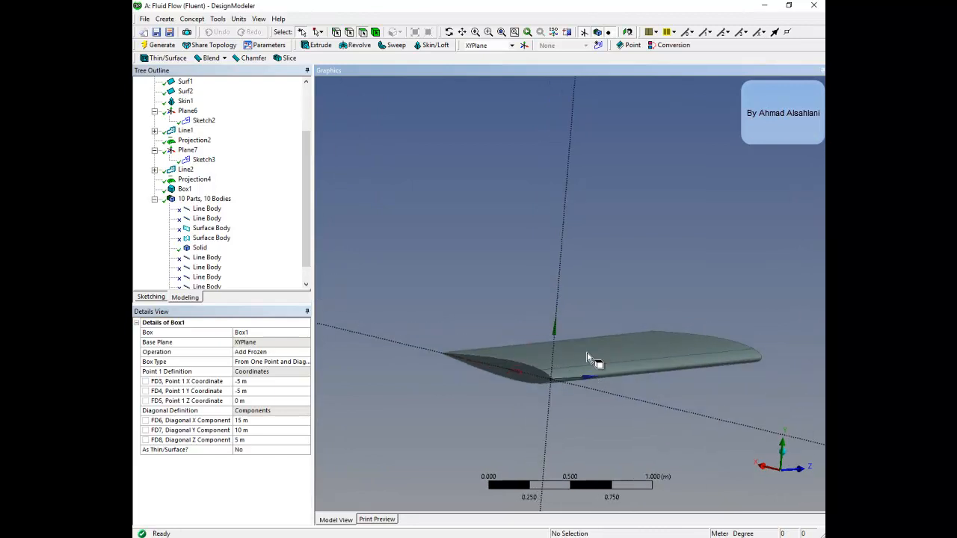
{"action": "mouse_move", "coordinate": [709, 346]}
{"action": "middle_mouse_down"}
{"action": "mouse_move", "coordinate": [726, 326]}
{"action": "mouse_move", "coordinate": [717, 354]}
{"action": "middle_mouse_up"}
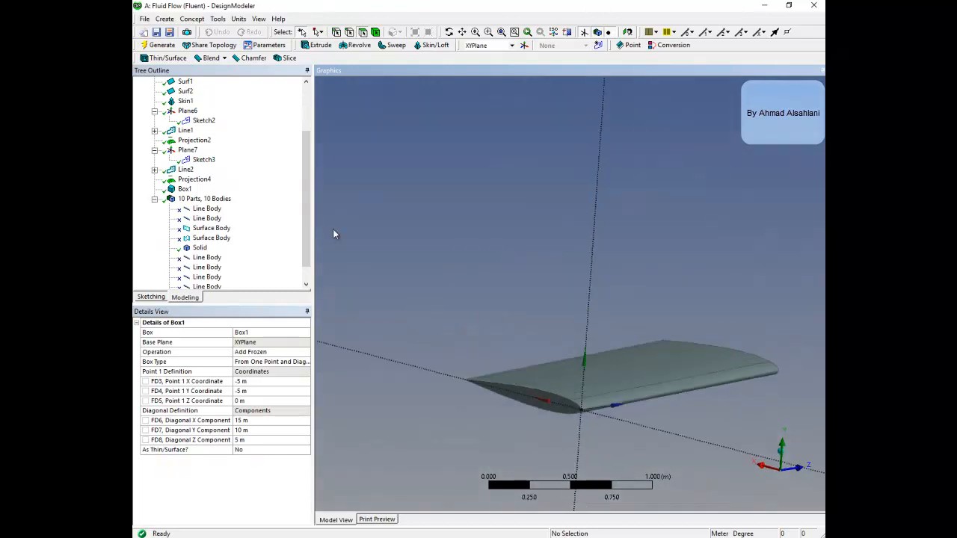
{"action": "left_click", "coordinate": [164, 18]}
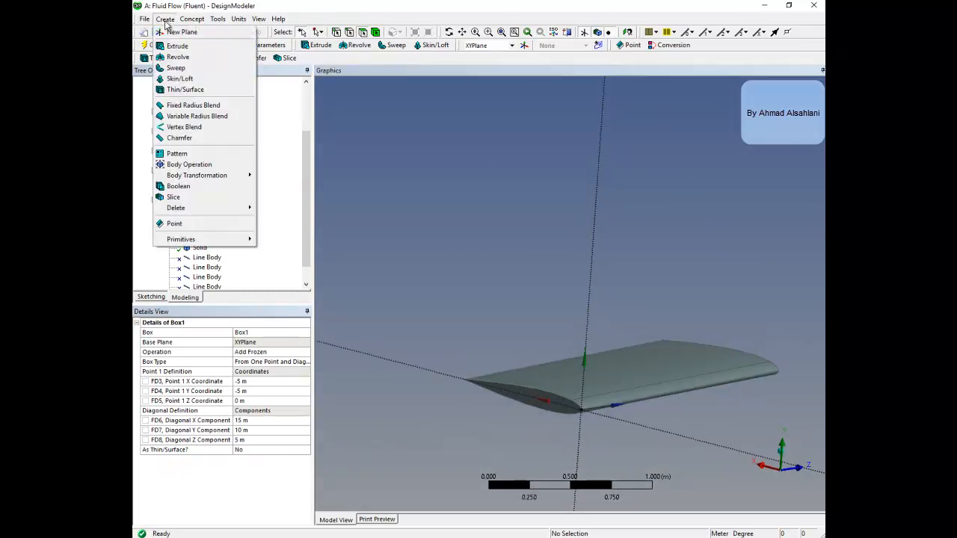
{"action": "left_click", "coordinate": [179, 186]}
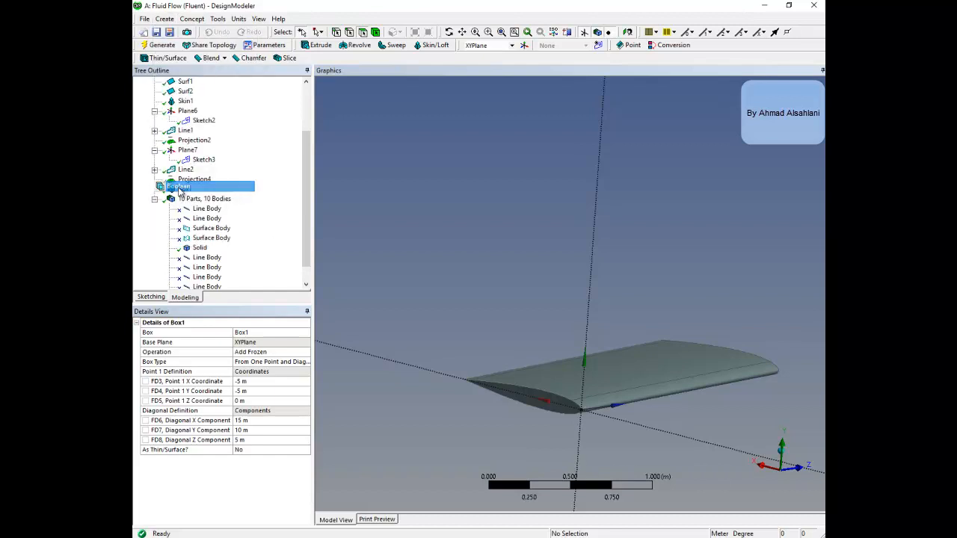
{"action": "left_click", "coordinate": [223, 342]}
{"action": "left_click", "coordinate": [306, 343]}
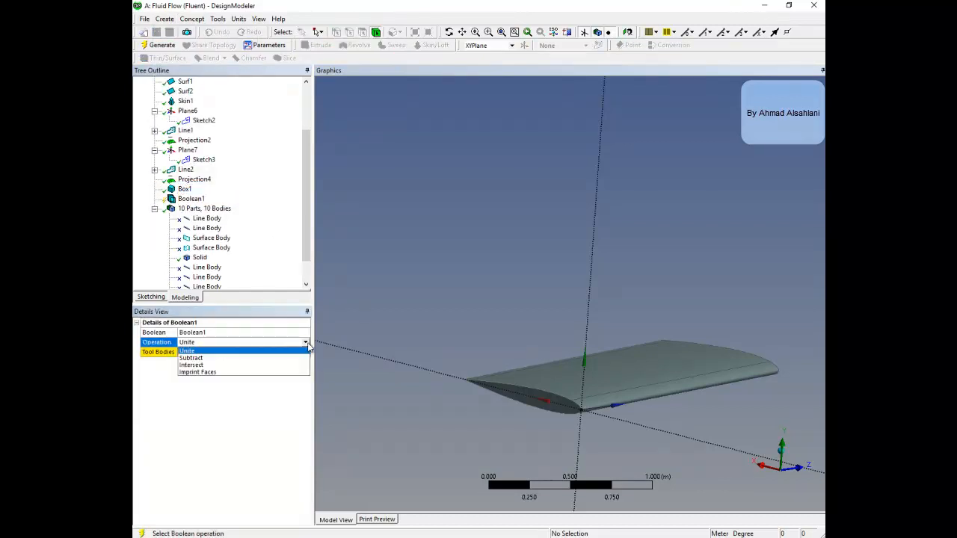
{"action": "left_click", "coordinate": [192, 359]}
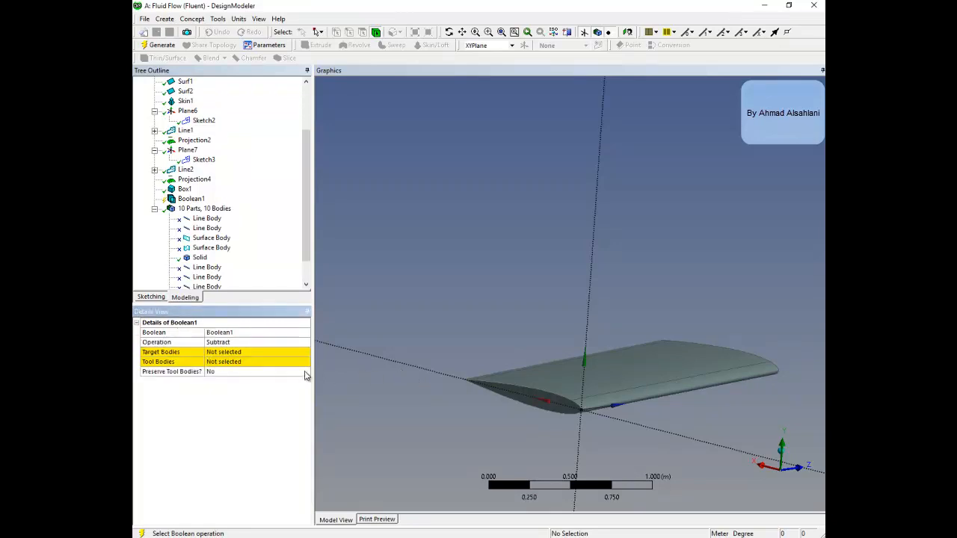
Step: Assign the flow-domain box as the target body of the Boolean subtraction
{"action": "left_click", "coordinate": [262, 352]}
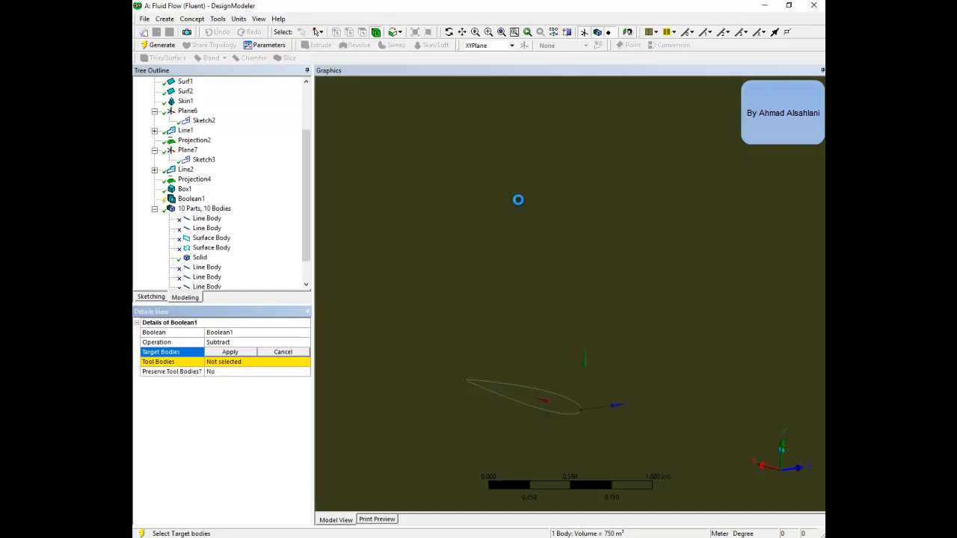
{"action": "scroll", "coordinate": [527, 258], "scroll_direction": "down", "scroll_amount": 3}
{"action": "scroll", "coordinate": [525, 261], "scroll_direction": "down", "scroll_amount": 3}
{"action": "left_click", "coordinate": [245, 353]}
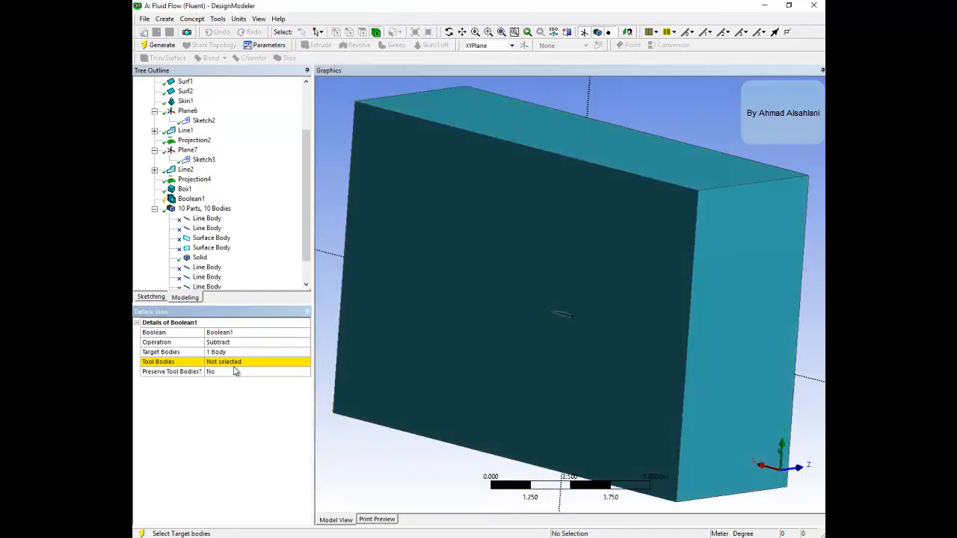
Step: Assign the wing solid inside the box as the tool body, without preserving it, and generate the subtraction
{"action": "left_click", "coordinate": [229, 365]}
{"action": "scroll", "coordinate": [587, 321], "scroll_direction": "up", "scroll_amount": 4}
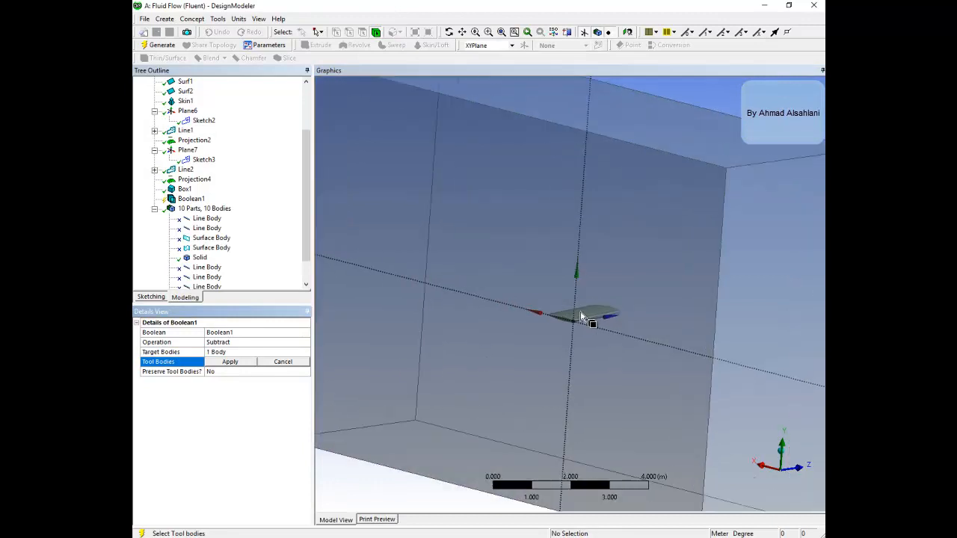
{"action": "scroll", "coordinate": [568, 336], "scroll_direction": "up", "scroll_amount": 3}
{"action": "left_click", "coordinate": [561, 378]}
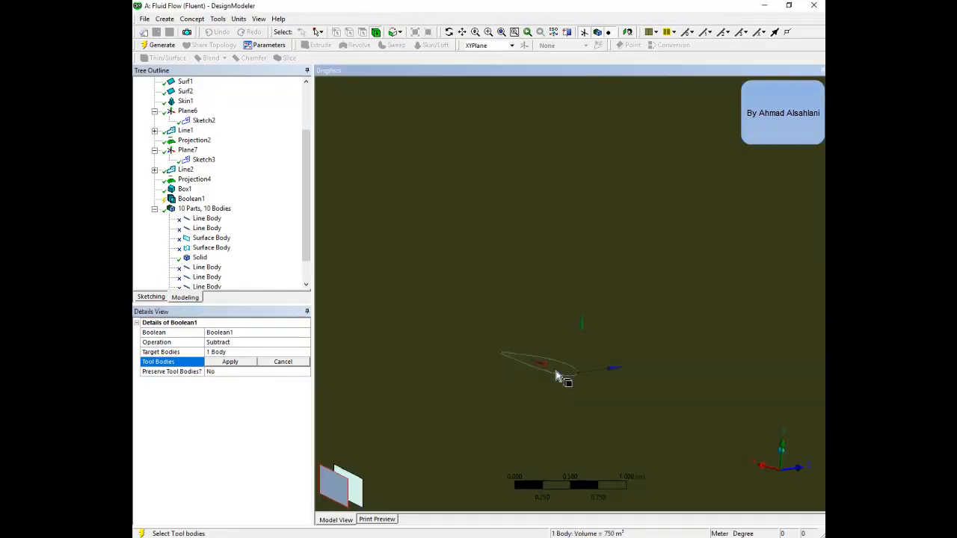
{"action": "left_click", "coordinate": [355, 486]}
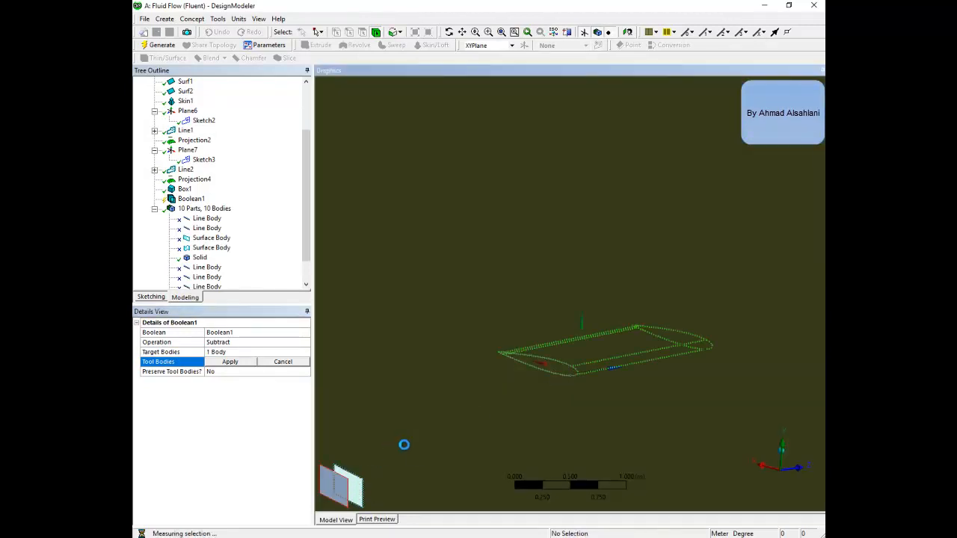
{"action": "left_click", "coordinate": [251, 363]}
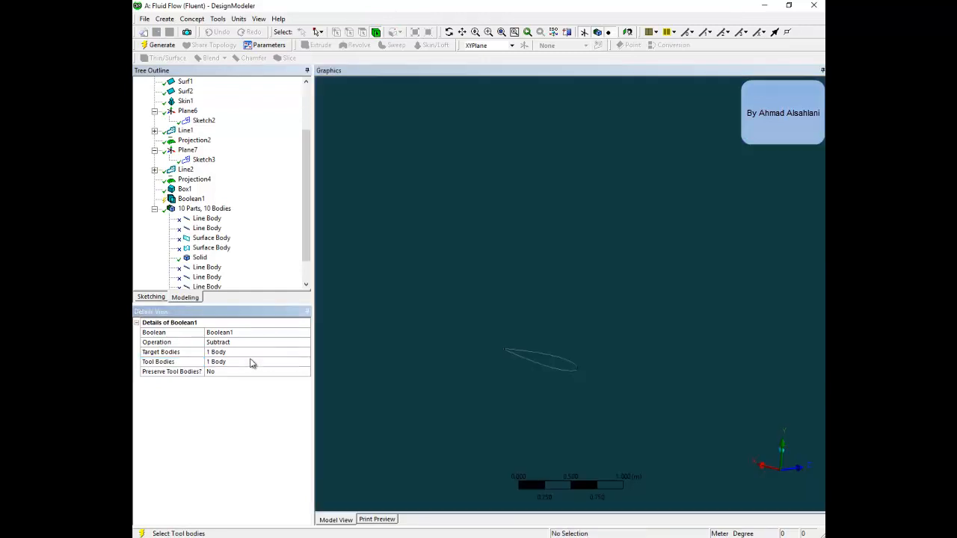
{"action": "left_click", "coordinate": [158, 46]}
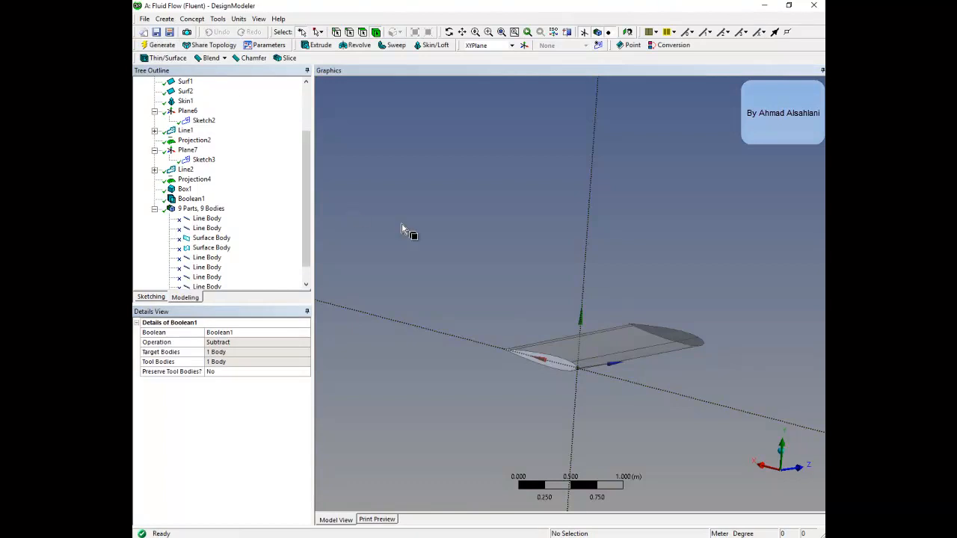
Step: Inspect the wing cavity's lower, upper, trailing-edge and leading-edge faces by selecting them one by one
{"action": "middle_click_drag", "start_coordinate": [639, 230], "coordinate": [688, 316]}
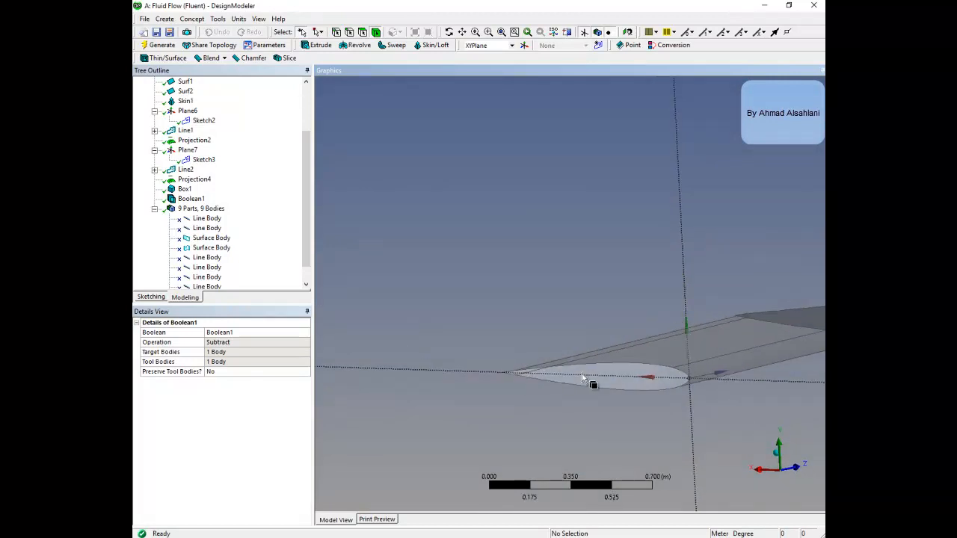
{"action": "left_click", "coordinate": [364, 35]}
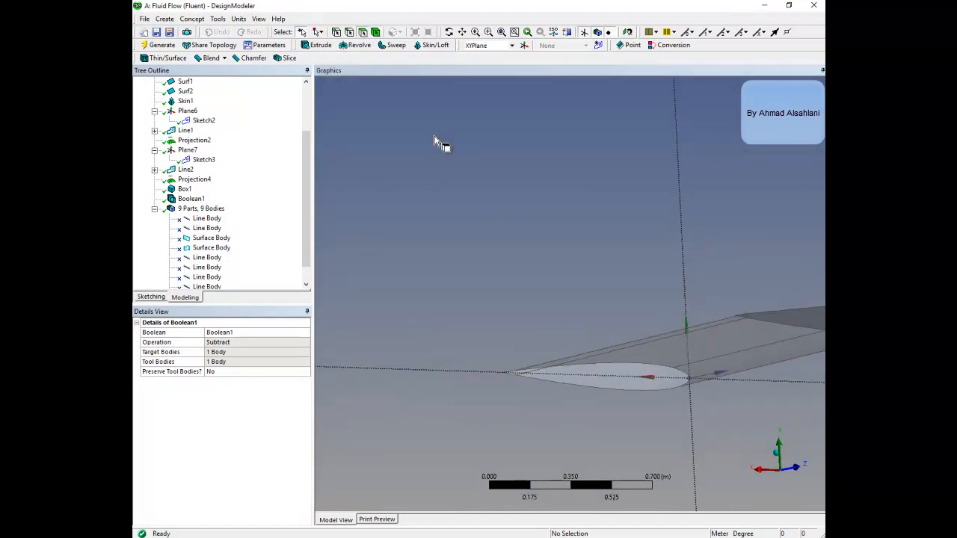
{"action": "left_click", "coordinate": [588, 381]}
{"action": "middle_click_drag", "start_coordinate": [621, 379], "coordinate": [656, 353]}
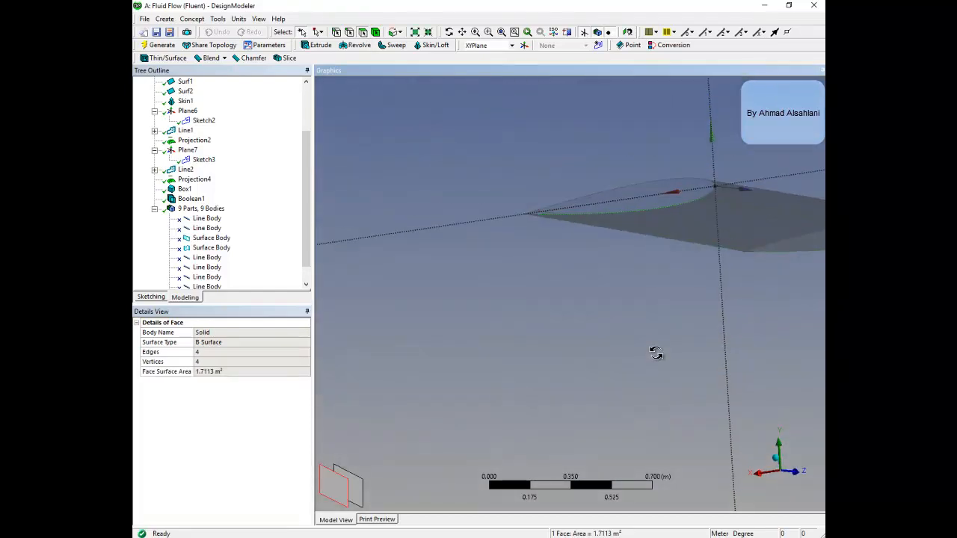
{"action": "left_click", "coordinate": [671, 193]}
{"action": "middle_click_drag", "start_coordinate": [669, 201], "coordinate": [662, 220]}
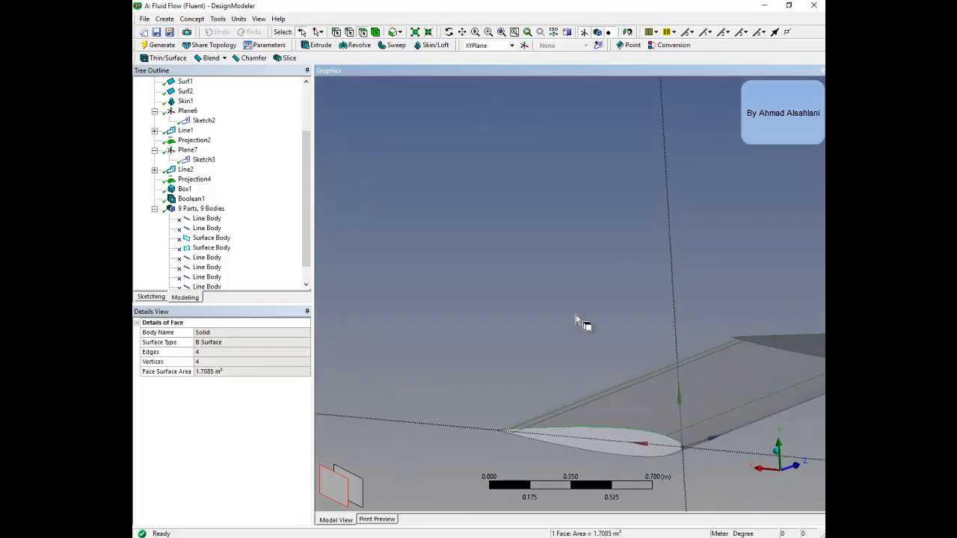
{"action": "left_click", "coordinate": [512, 433]}
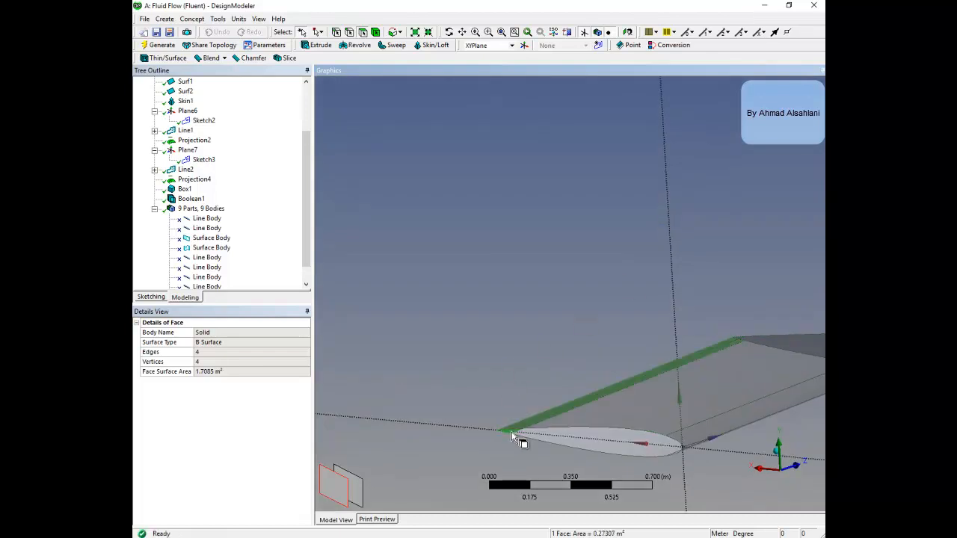
{"action": "left_click", "coordinate": [685, 445]}
{"action": "middle_click_drag", "start_coordinate": [684, 453], "coordinate": [785, 333]}
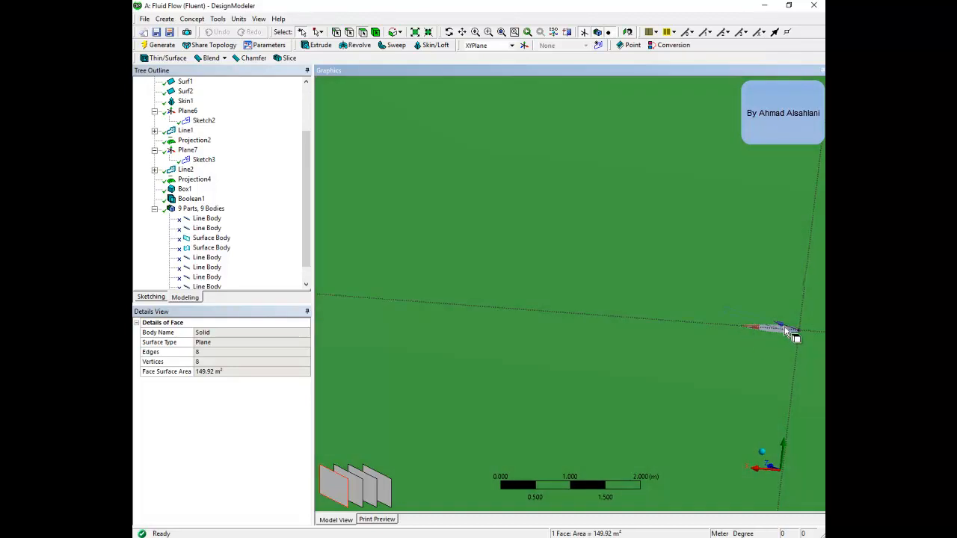
{"action": "left_click", "coordinate": [787, 329]}
Step: Examine the leading-edge face up close, and review the whole flow domain with the wing cavity from several angles
{"action": "scroll", "coordinate": [766, 345], "scroll_direction": "up", "scroll_amount": 3}
{"action": "middle_click_drag", "start_coordinate": [683, 337], "coordinate": [688, 368]}
{"action": "scroll", "coordinate": [412, 344], "scroll_direction": "down", "scroll_amount": 3}
{"action": "scroll", "coordinate": [570, 299], "scroll_direction": "down", "scroll_amount": 5}
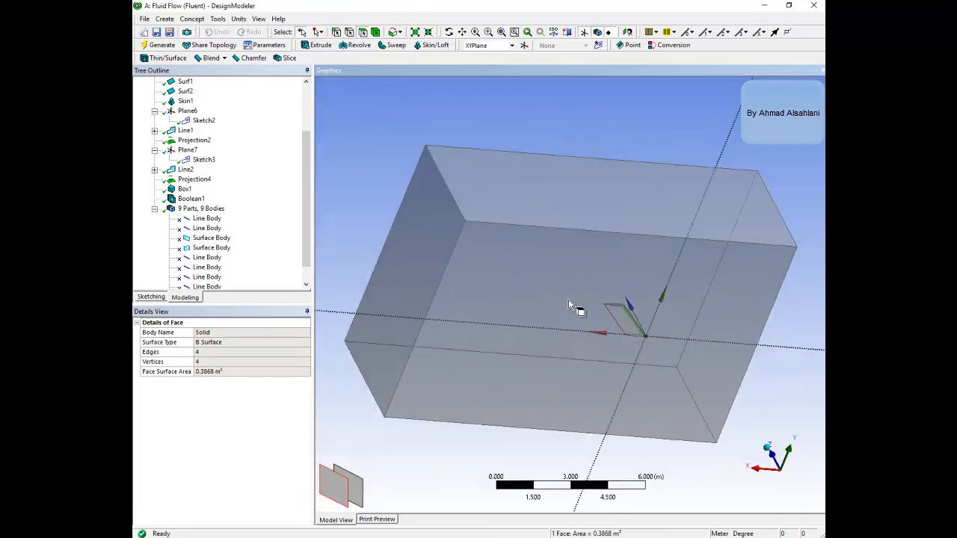
{"action": "middle_click_drag", "start_coordinate": [563, 301], "coordinate": [691, 299]}
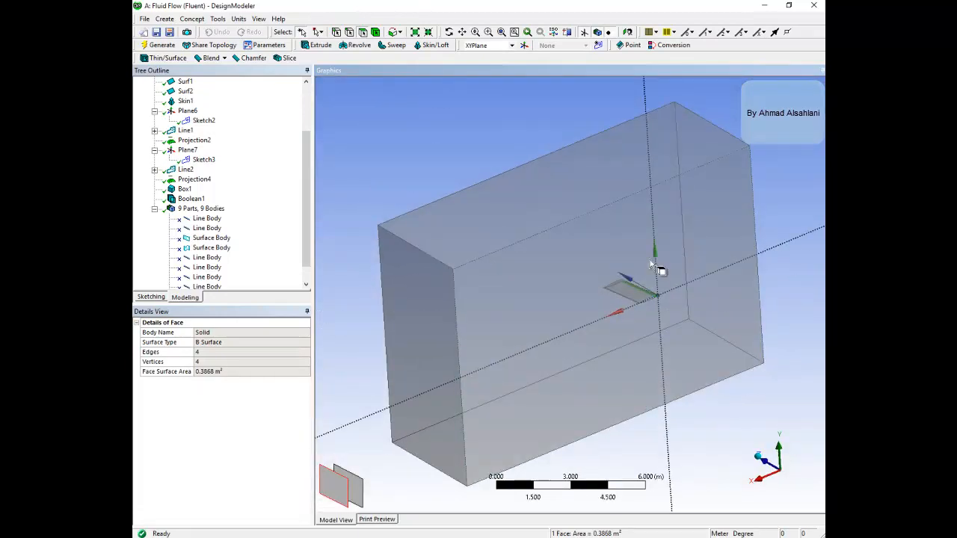
Step: Create a named selection "in" on the flow box's upstream end face at negative X and generate it
{"action": "middle_click_drag", "start_coordinate": [640, 258], "coordinate": [581, 278]}
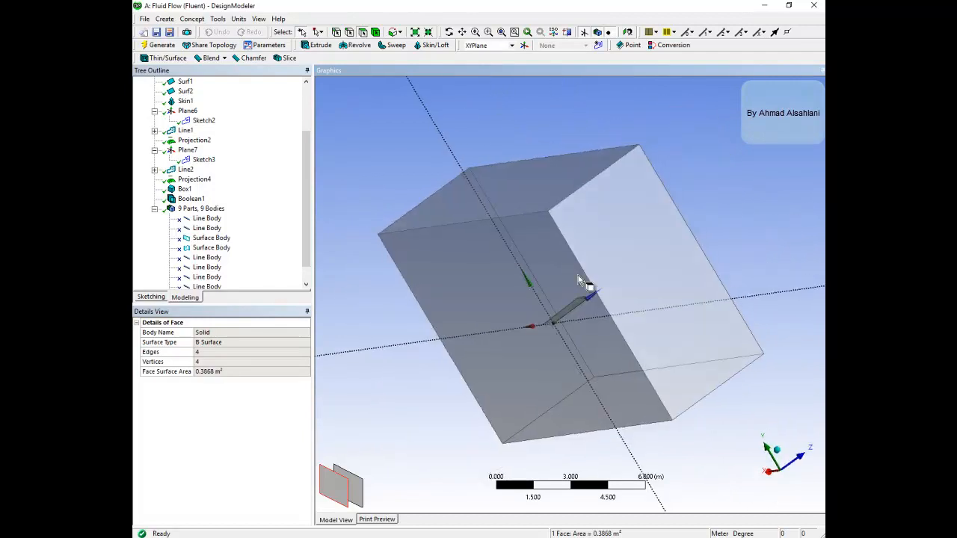
{"action": "left_click", "coordinate": [650, 249]}
{"action": "right_click", "coordinate": [695, 250]}
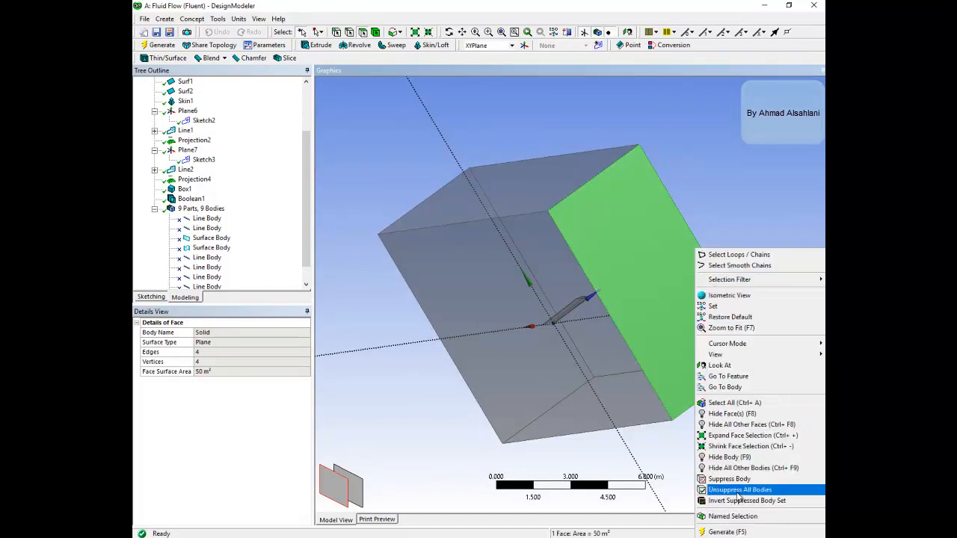
{"action": "left_click", "coordinate": [731, 517]}
{"action": "left_click", "coordinate": [220, 341]}
{"action": "left_click", "coordinate": [264, 332]}
{"action": "key", "text": "BackSpace"}
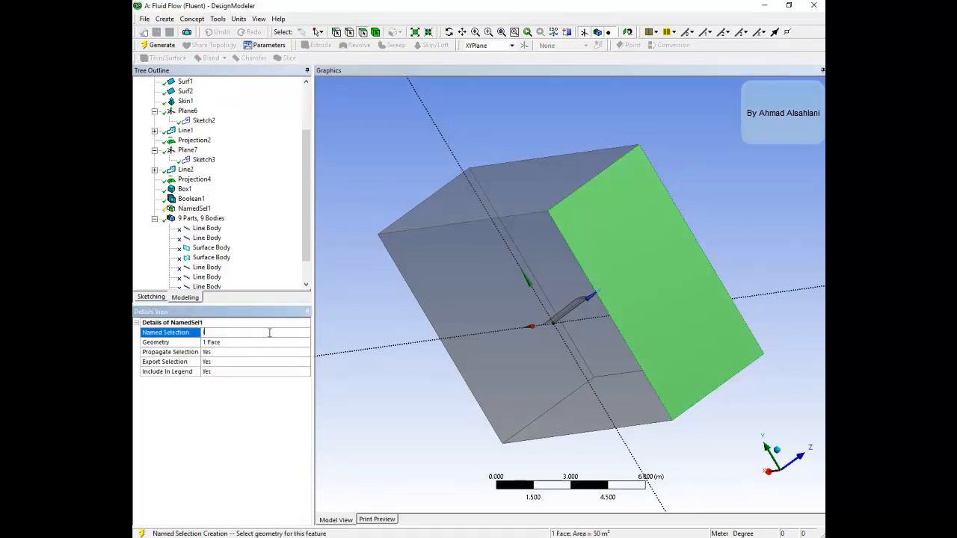
{"action": "key", "text": "Return"}
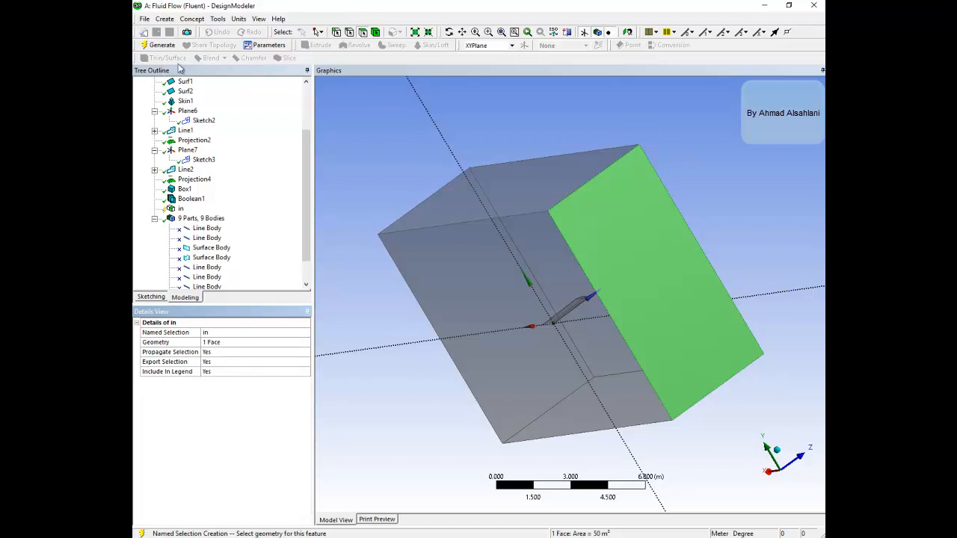
{"action": "left_click", "coordinate": [161, 45]}
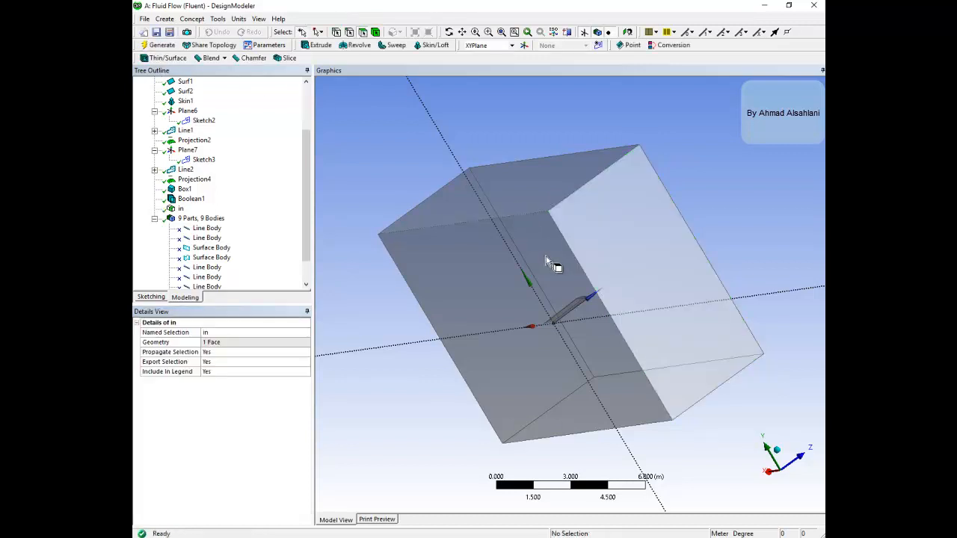
Step: Create and generate a named selection "sym" on the box's large side face at the wing root
{"action": "left_click", "coordinate": [546, 261]}
{"action": "right_click", "coordinate": [542, 259]}
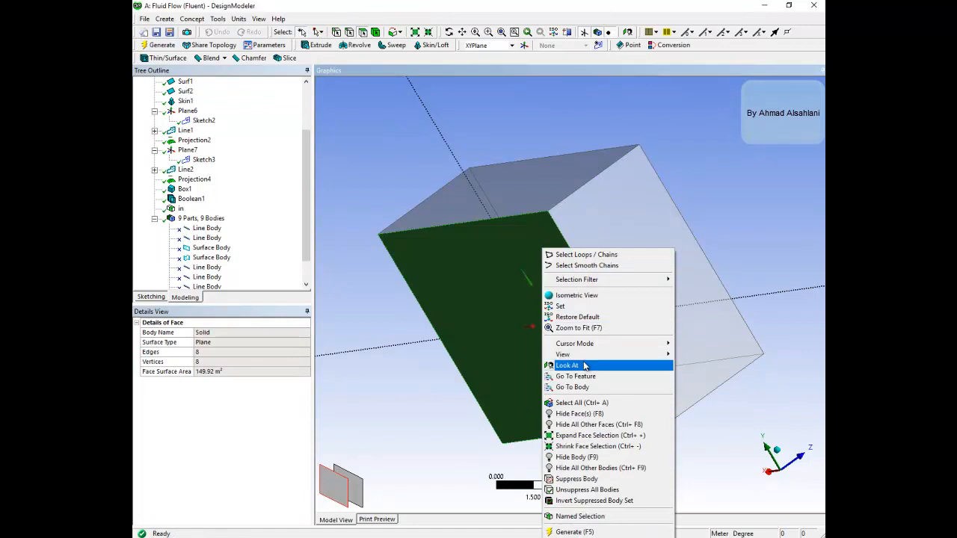
{"action": "left_click", "coordinate": [577, 516]}
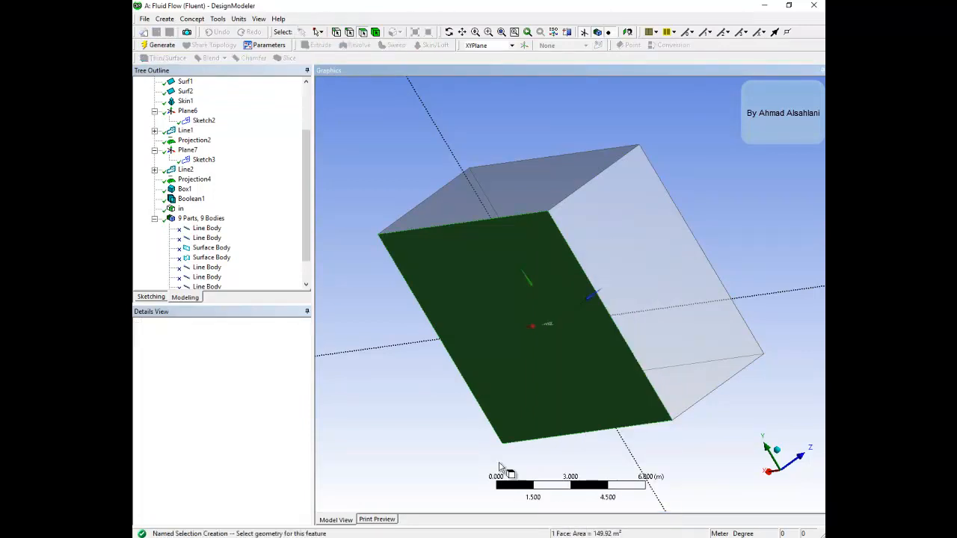
{"action": "left_click", "coordinate": [228, 342]}
{"action": "left_click", "coordinate": [242, 329]}
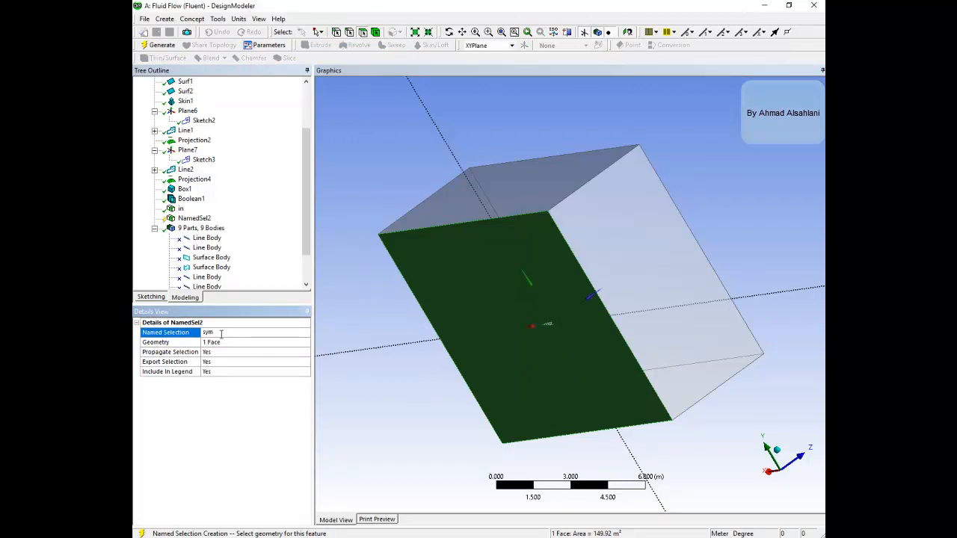
{"action": "type", "text": "sym"}
{"action": "left_click", "coordinate": [163, 45]}
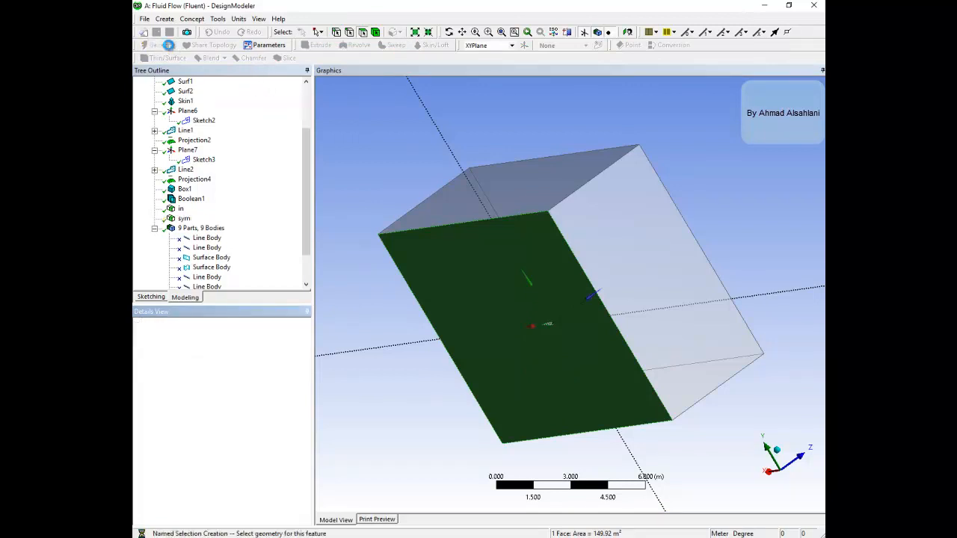
Step: Create a named selection "out" on the box's downstream end face at positive X and generate it
{"action": "middle_click_drag", "start_coordinate": [588, 305], "coordinate": [774, 294]}
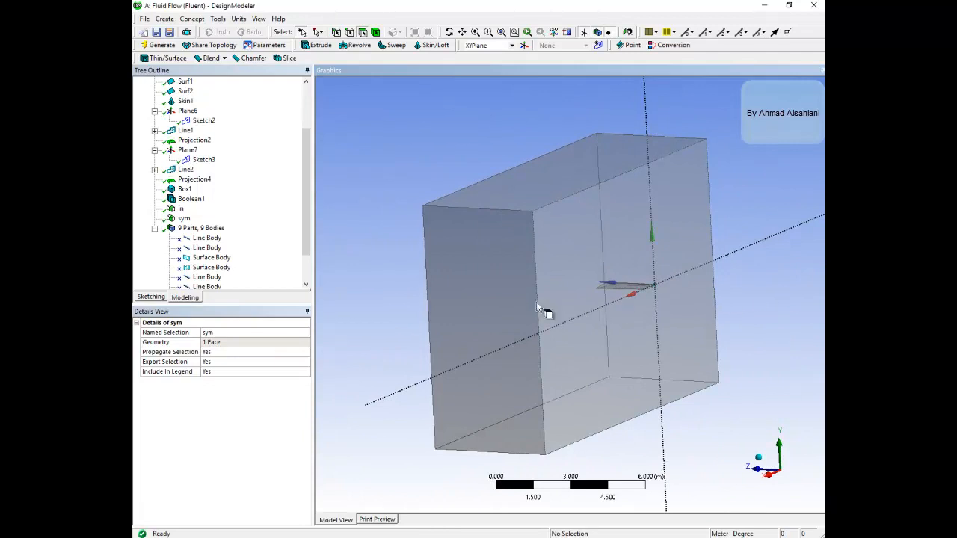
{"action": "left_click", "coordinate": [496, 294]}
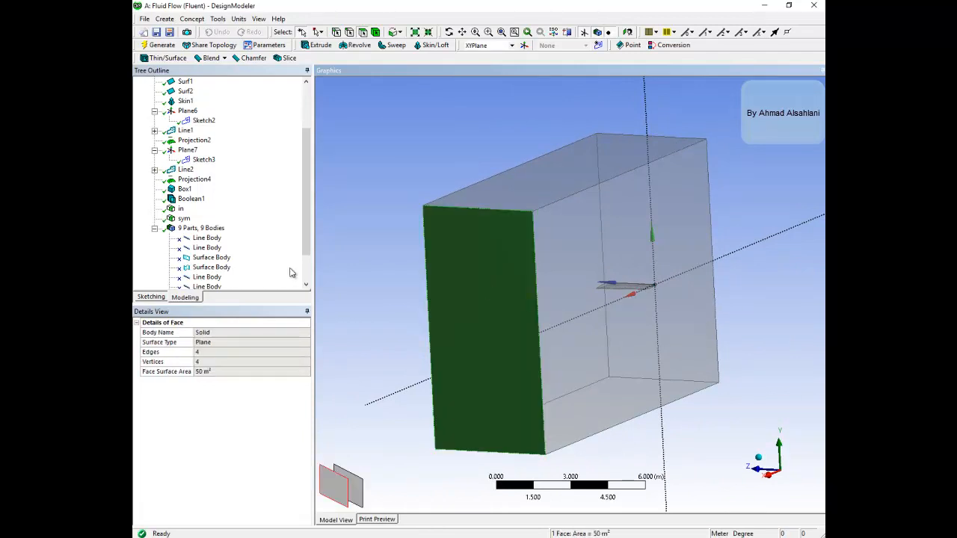
{"action": "right_click", "coordinate": [511, 363]}
{"action": "left_click", "coordinate": [569, 339]}
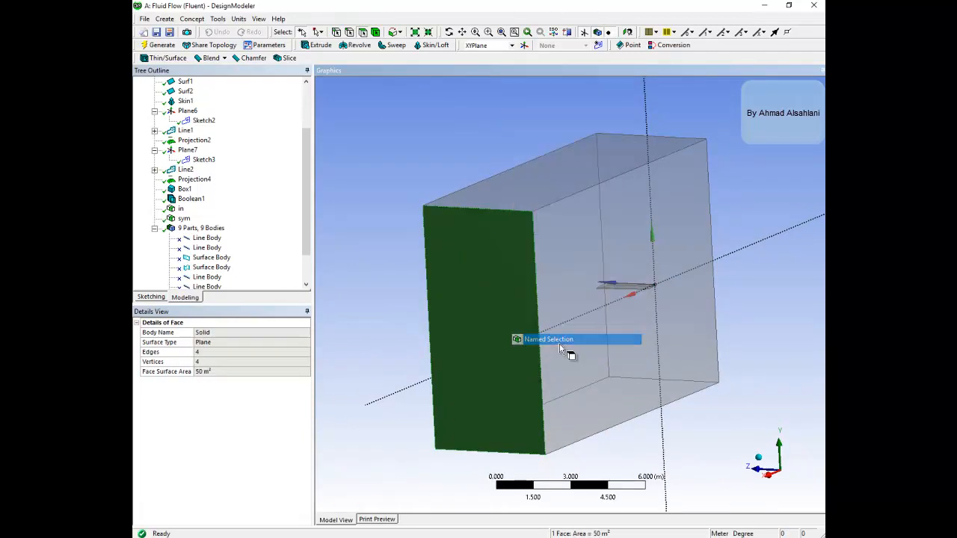
{"action": "left_click", "coordinate": [249, 330]}
{"action": "type", "text": "out"}
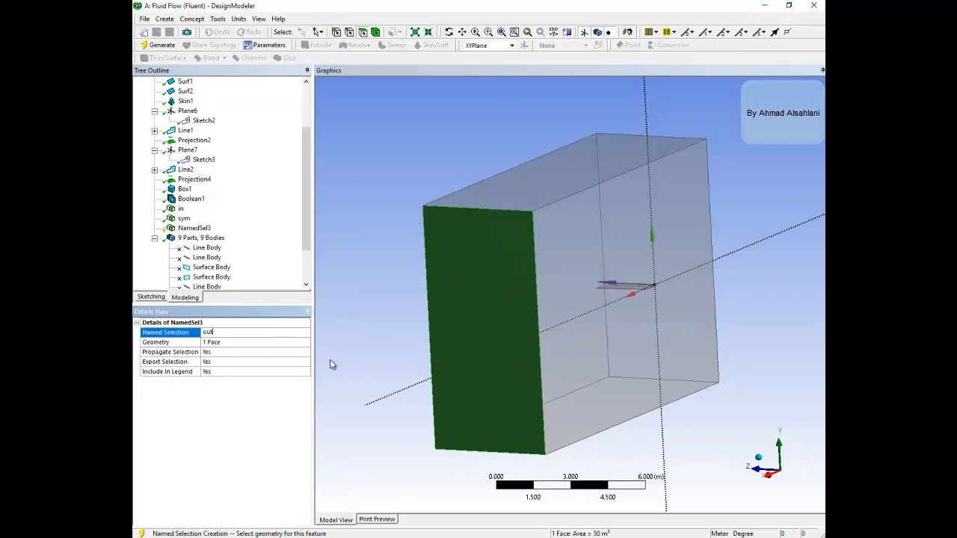
{"action": "left_click", "coordinate": [389, 360]}
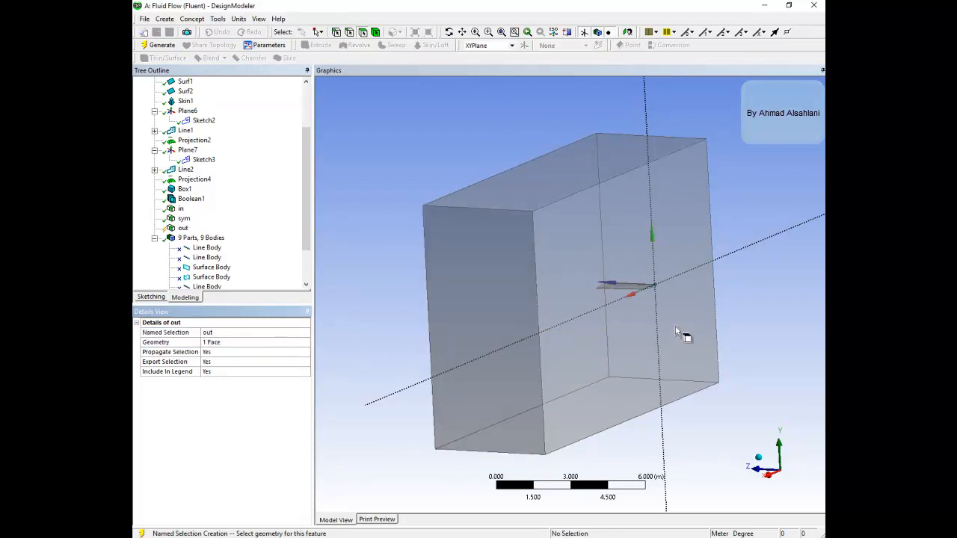
{"action": "left_click", "coordinate": [160, 47]}
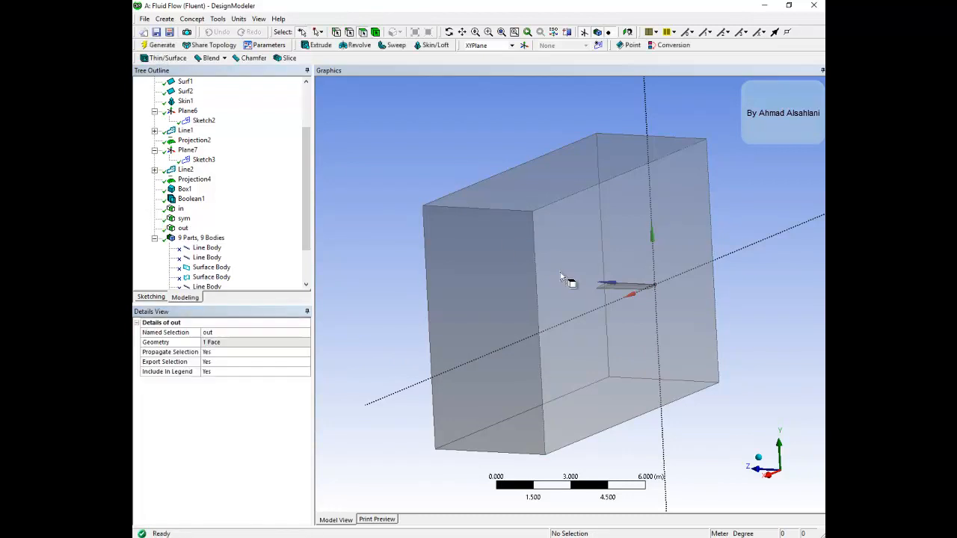
Step: Group the box's top, bottom and outer side faces into a named selection "ff" and generate it
{"action": "middle_click_drag", "start_coordinate": [615, 267], "coordinate": [682, 260]}
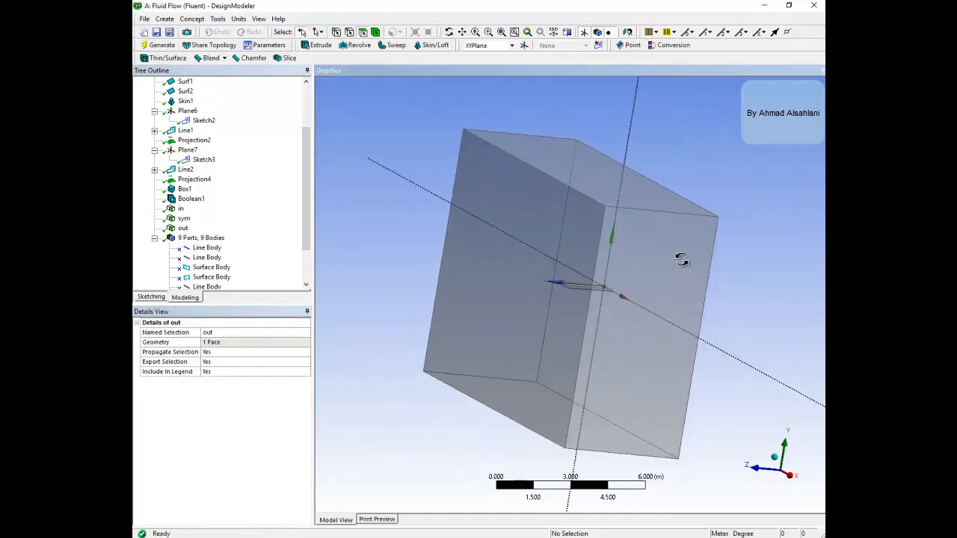
{"action": "left_click", "coordinate": [572, 170]}
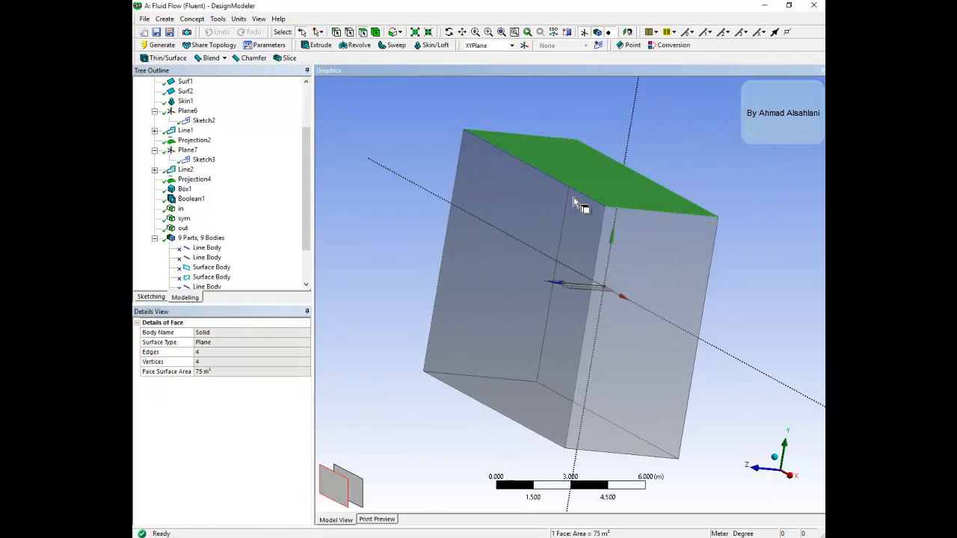
{"action": "left_click", "coordinate": [531, 251], "text": "ctrl"}
{"action": "middle_click_drag", "start_coordinate": [621, 376], "coordinate": [619, 312]}
{"action": "left_click", "coordinate": [539, 380], "text": "ctrl"}
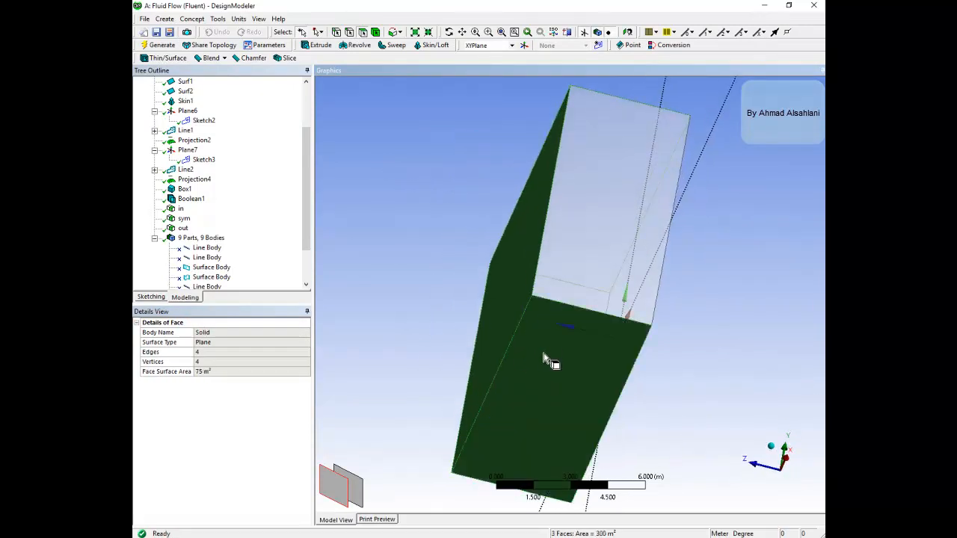
{"action": "right_click", "coordinate": [543, 359]}
{"action": "left_click", "coordinate": [589, 332]}
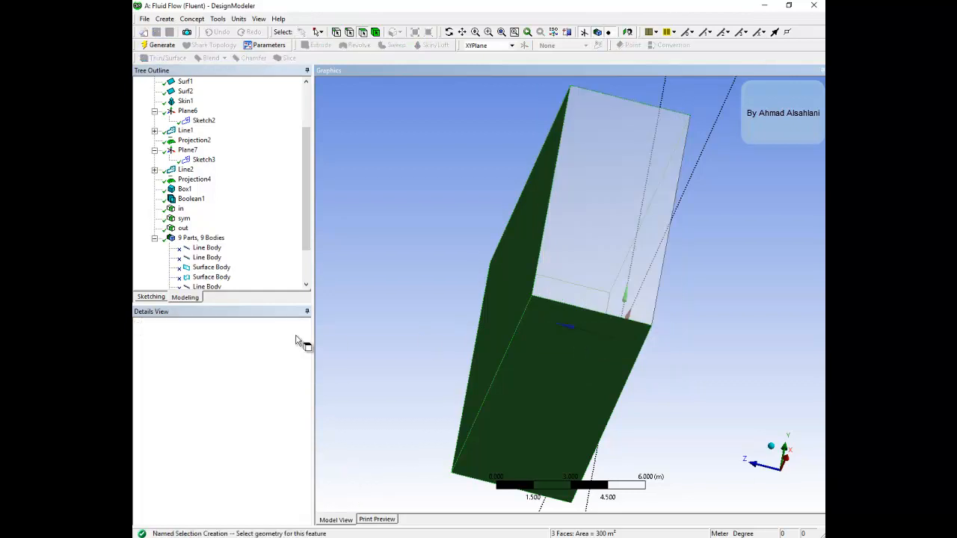
{"action": "type", "text": "ff"}
{"action": "left_click", "coordinate": [394, 373]}
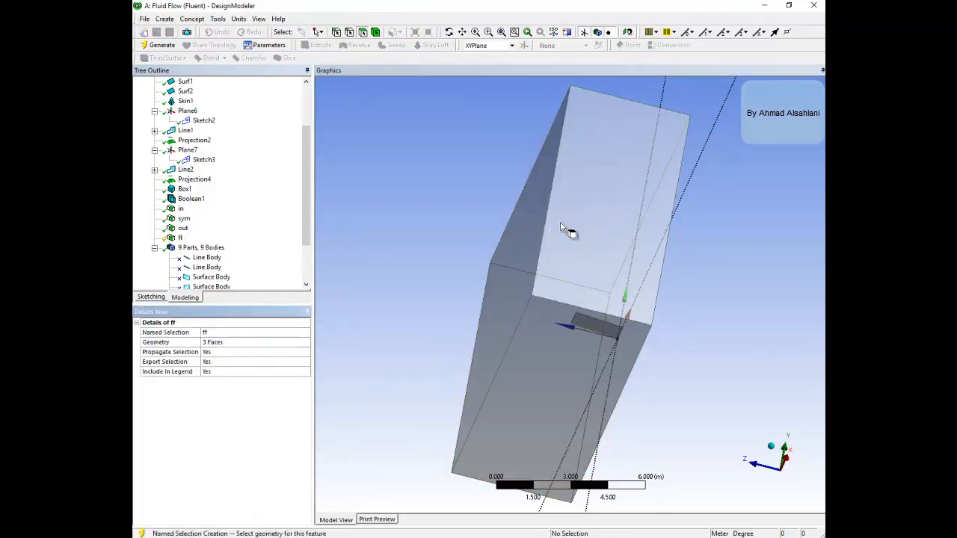
{"action": "left_click", "coordinate": [157, 46]}
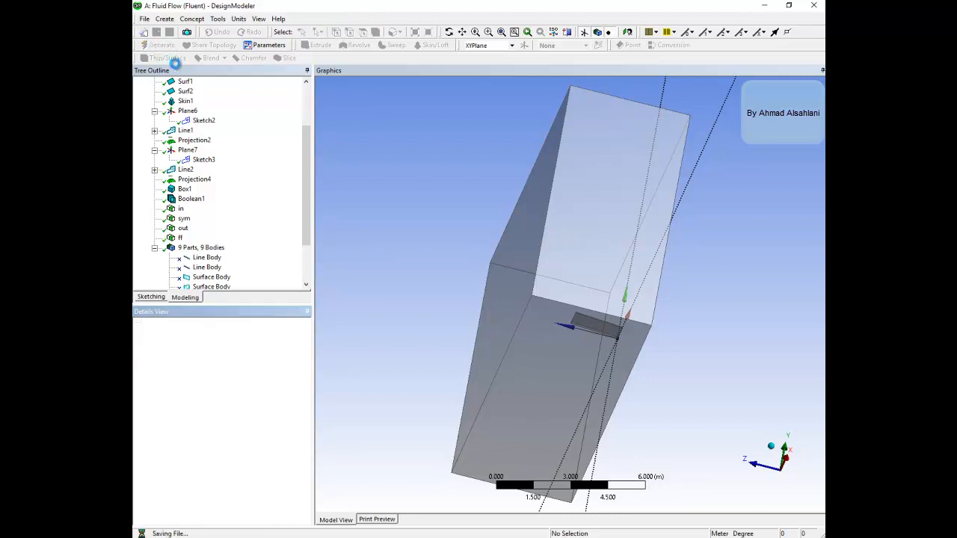
Step: Create a named selection "WL" on the wing's large lower surface inside the box and generate it
{"action": "middle_click_drag", "start_coordinate": [673, 233], "coordinate": [672, 352]}
{"action": "left_click", "coordinate": [671, 346]}
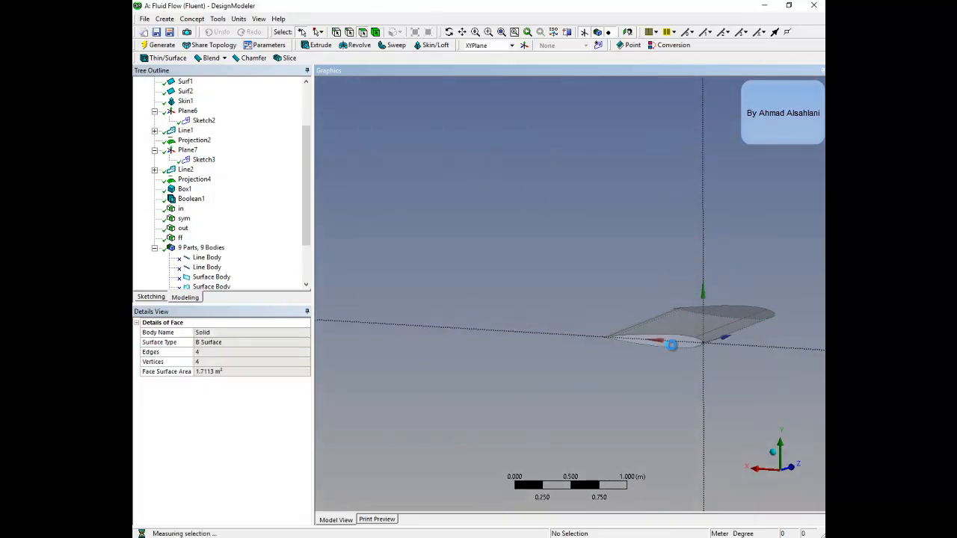
{"action": "right_click", "coordinate": [676, 350]}
{"action": "left_click", "coordinate": [717, 335]}
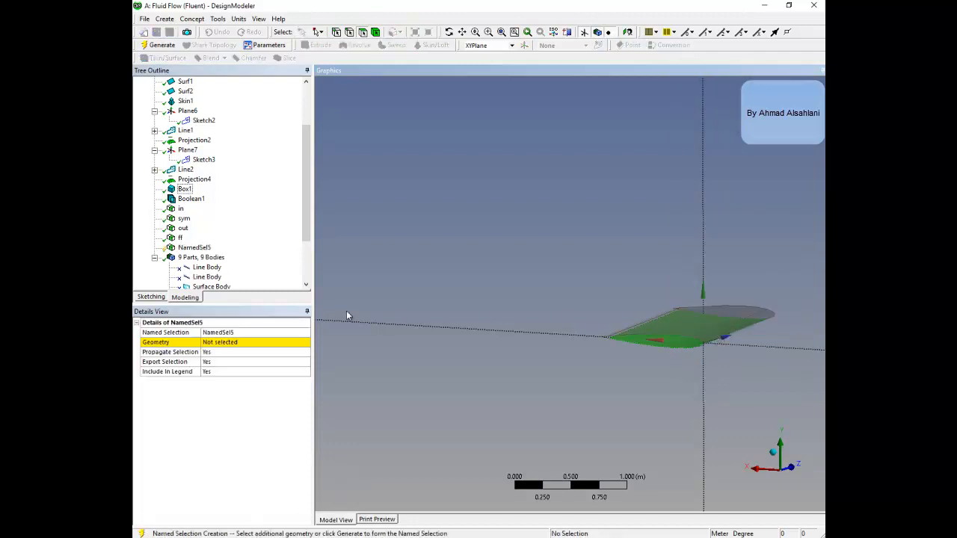
{"action": "left_click", "coordinate": [238, 334]}
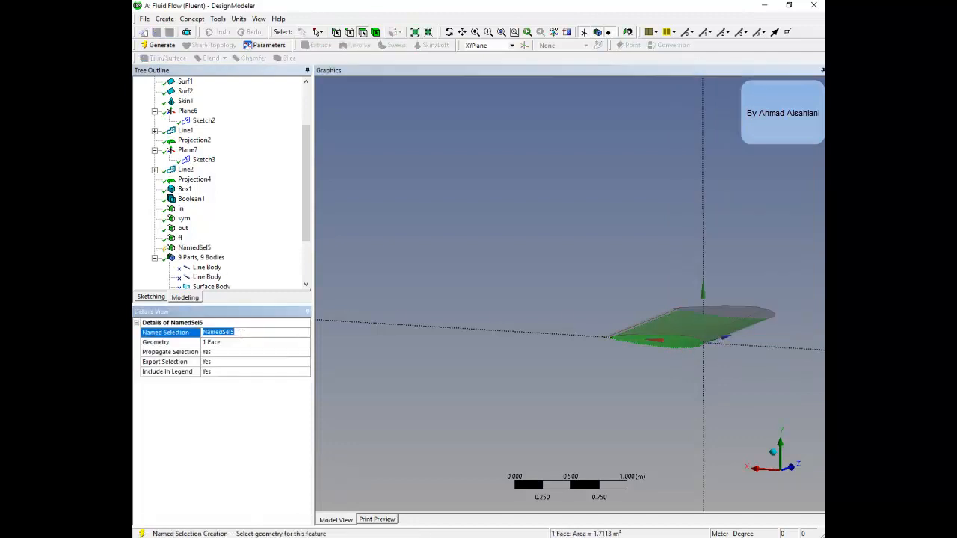
{"action": "type", "text": "WL"}
{"action": "left_click", "coordinate": [472, 364]}
{"action": "left_click", "coordinate": [158, 45]}
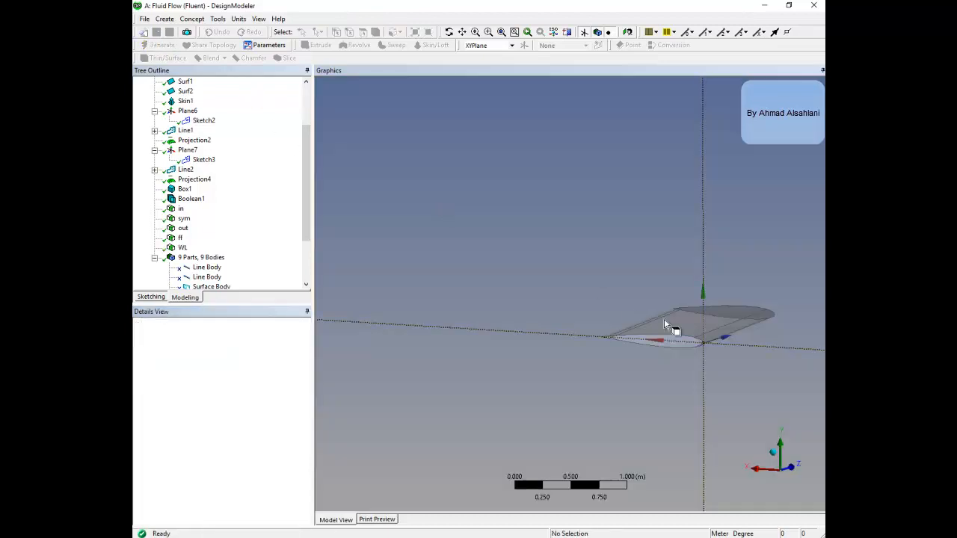
Step: Create a named selection "WU" on the wing's large upper surface and generate it
{"action": "middle_click_drag", "start_coordinate": [676, 324], "coordinate": [578, 299]}
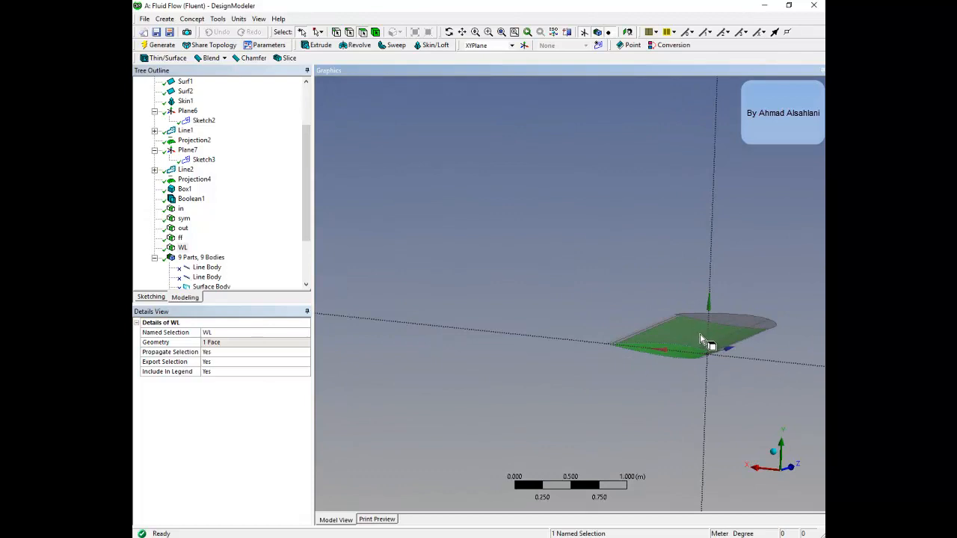
{"action": "middle_click_drag", "start_coordinate": [716, 323], "coordinate": [716, 305]}
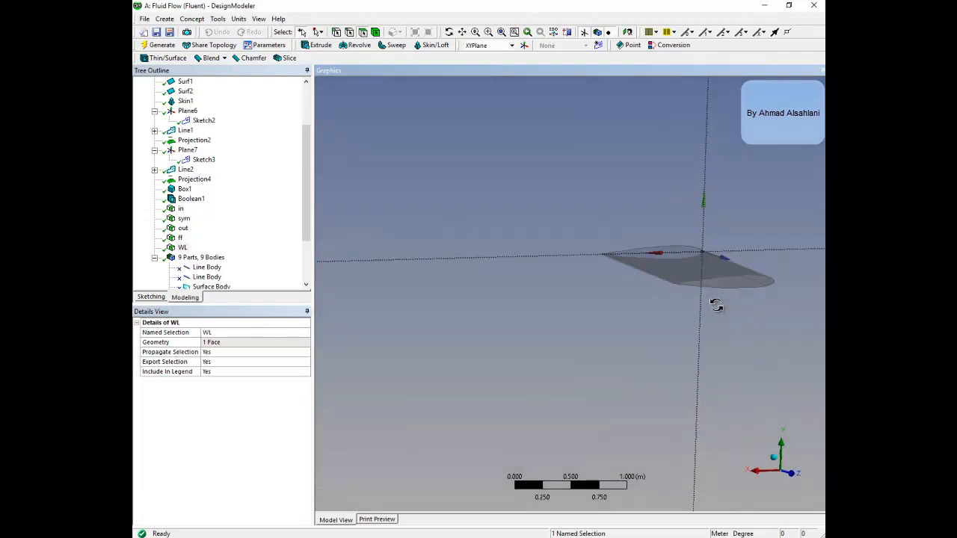
{"action": "left_click", "coordinate": [679, 258]}
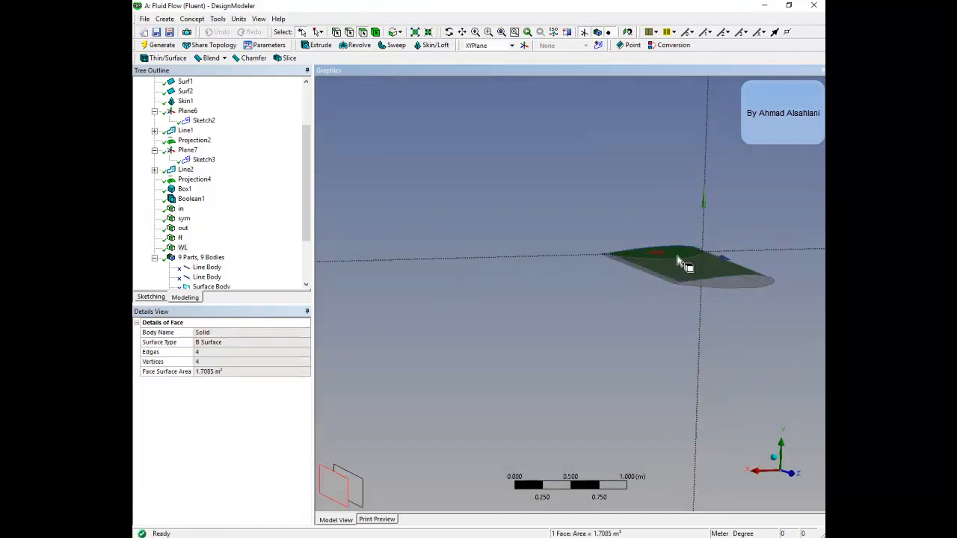
{"action": "right_click", "coordinate": [678, 258]}
{"action": "left_click", "coordinate": [712, 516]}
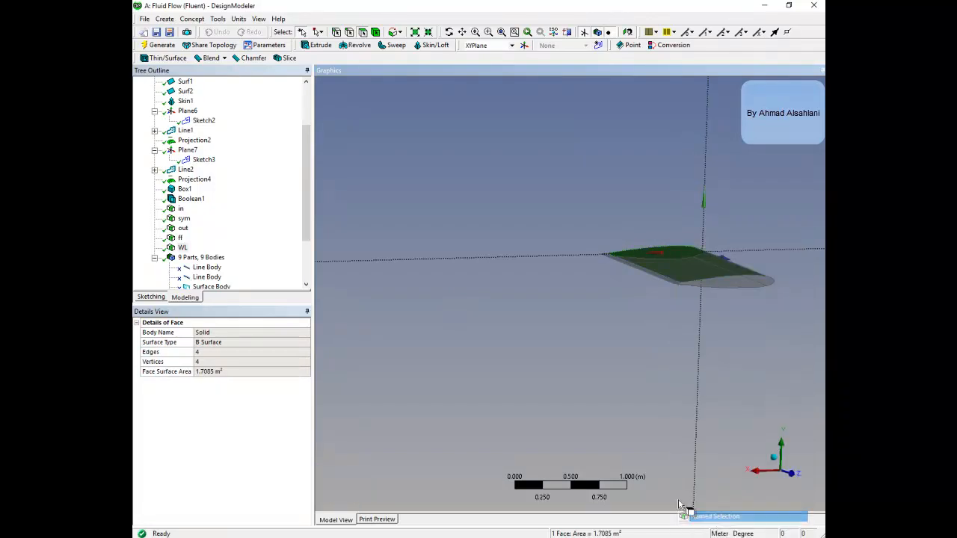
{"action": "left_click", "coordinate": [239, 341]}
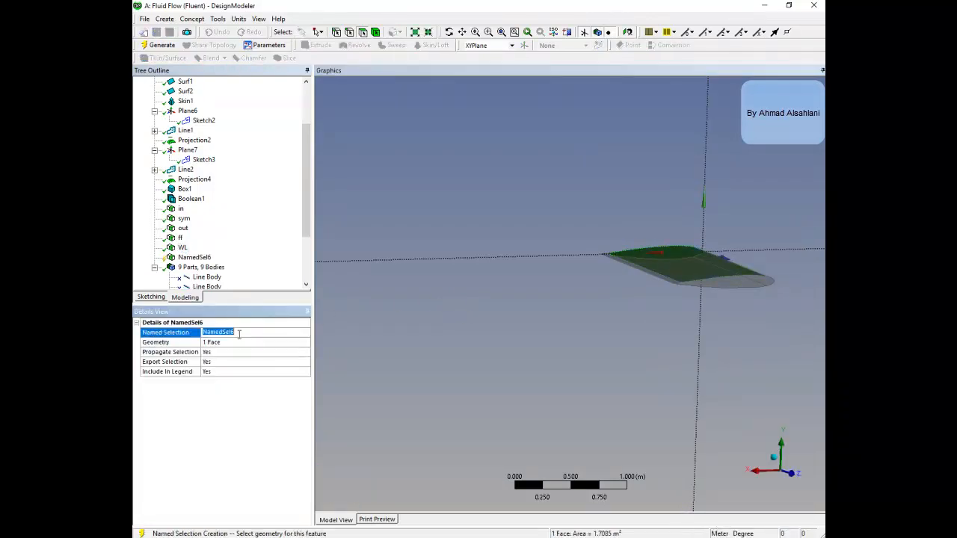
{"action": "type", "text": "WU"}
{"action": "key", "text": "Return"}
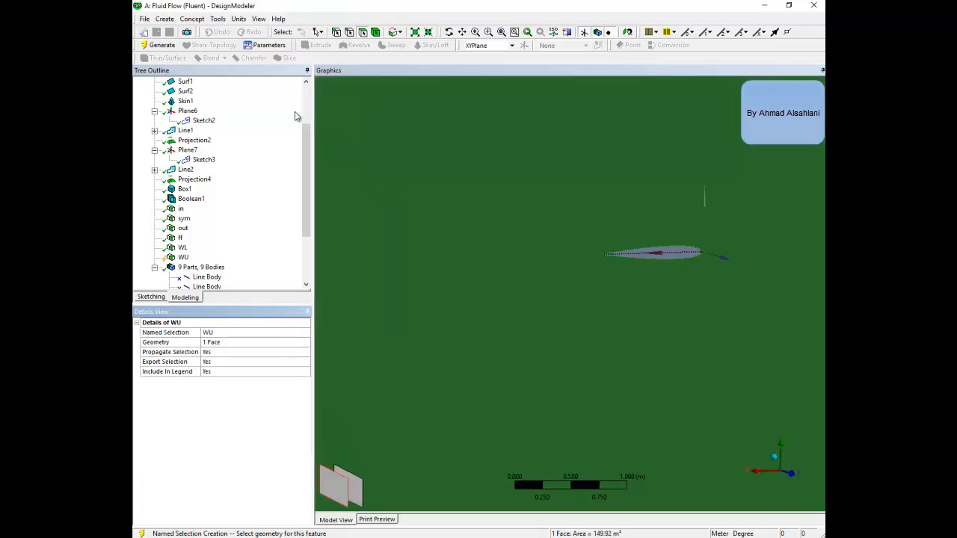
{"action": "left_click", "coordinate": [155, 47]}
Step: Create a named selection "TE" on the wing's thin trailing-edge face and generate it
{"action": "middle_click_drag", "start_coordinate": [653, 219], "coordinate": [644, 233]}
{"action": "scroll", "coordinate": [559, 354], "scroll_direction": "up", "scroll_amount": 5}
{"action": "scroll", "coordinate": [564, 367], "scroll_direction": "up", "scroll_amount": 4}
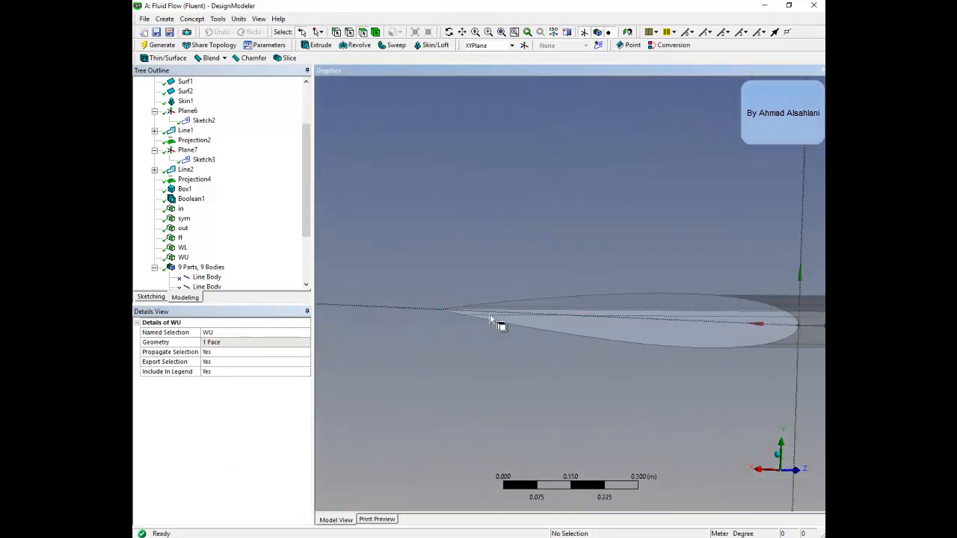
{"action": "left_click", "coordinate": [489, 317]}
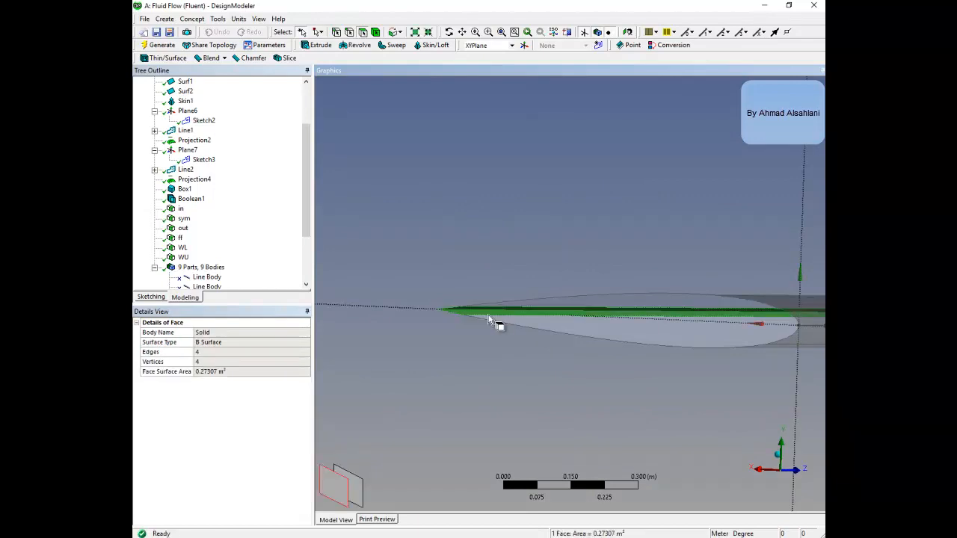
{"action": "right_click", "coordinate": [483, 315]}
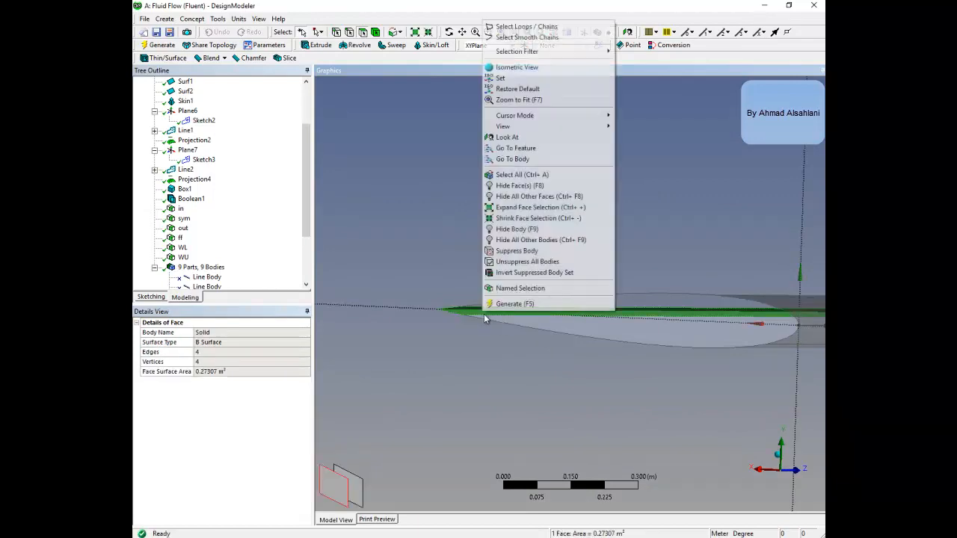
{"action": "left_click", "coordinate": [518, 289]}
{"action": "left_click", "coordinate": [258, 333]}
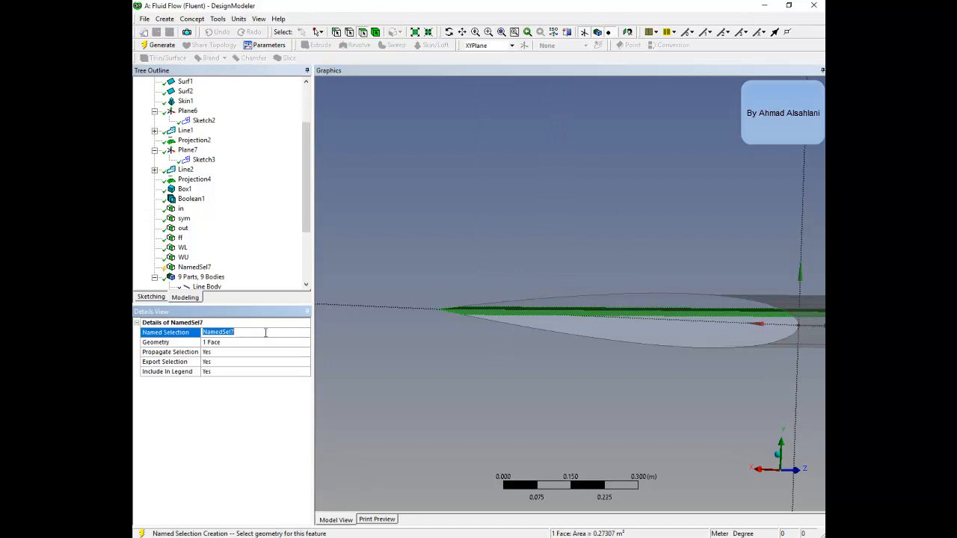
{"action": "type", "text": "TE"}
{"action": "left_click", "coordinate": [160, 45]}
Step: Create a named selection "LE" on the wing's leading-edge face and generate it
{"action": "middle_click_drag", "start_coordinate": [587, 265], "coordinate": [780, 316]}
{"action": "scroll", "coordinate": [613, 377], "scroll_direction": "down", "scroll_amount": 2}
{"action": "scroll", "coordinate": [822, 327], "scroll_direction": "up", "scroll_amount": 2}
{"action": "scroll", "coordinate": [684, 328], "scroll_direction": "down", "scroll_amount": 2}
{"action": "left_click", "coordinate": [765, 318]}
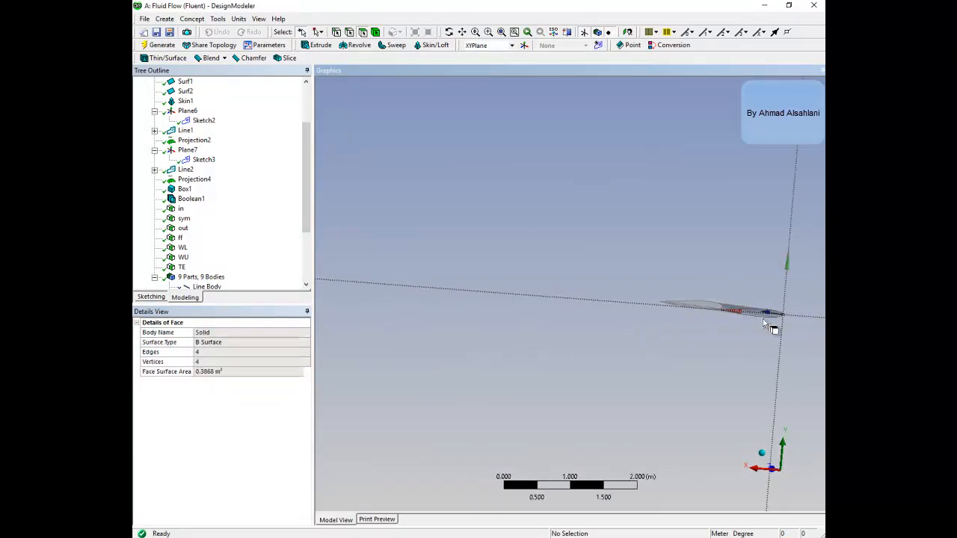
{"action": "left_click", "coordinate": [768, 317]}
{"action": "scroll", "coordinate": [785, 315], "scroll_direction": "up", "scroll_amount": 2}
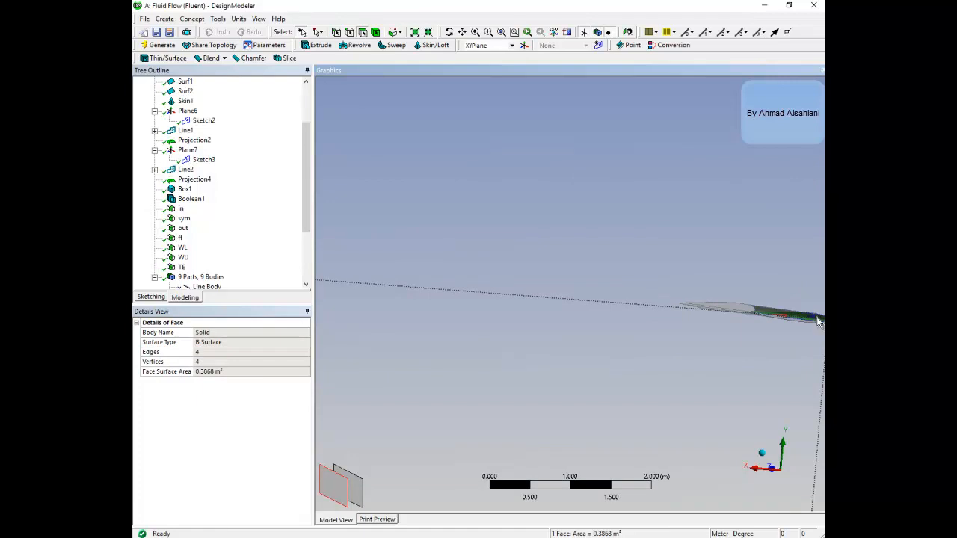
{"action": "right_click", "coordinate": [815, 320]}
{"action": "left_click", "coordinate": [775, 297]}
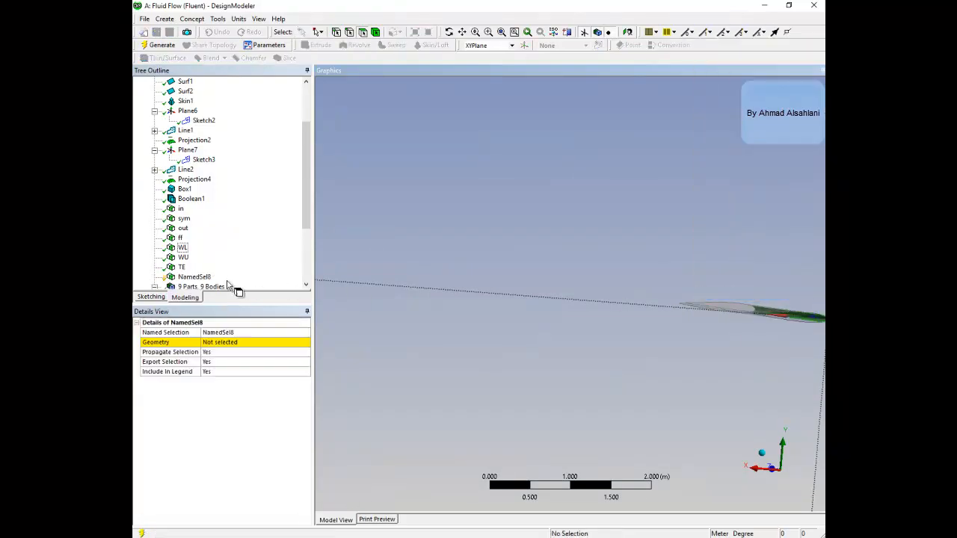
{"action": "left_click", "coordinate": [235, 337]}
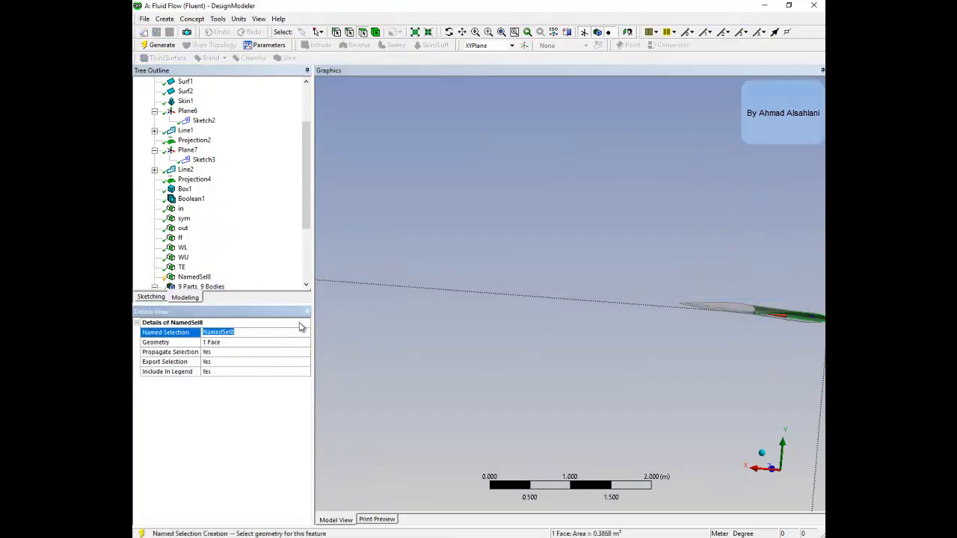
{"action": "type", "text": "LE"}
{"action": "left_click", "coordinate": [160, 45]}
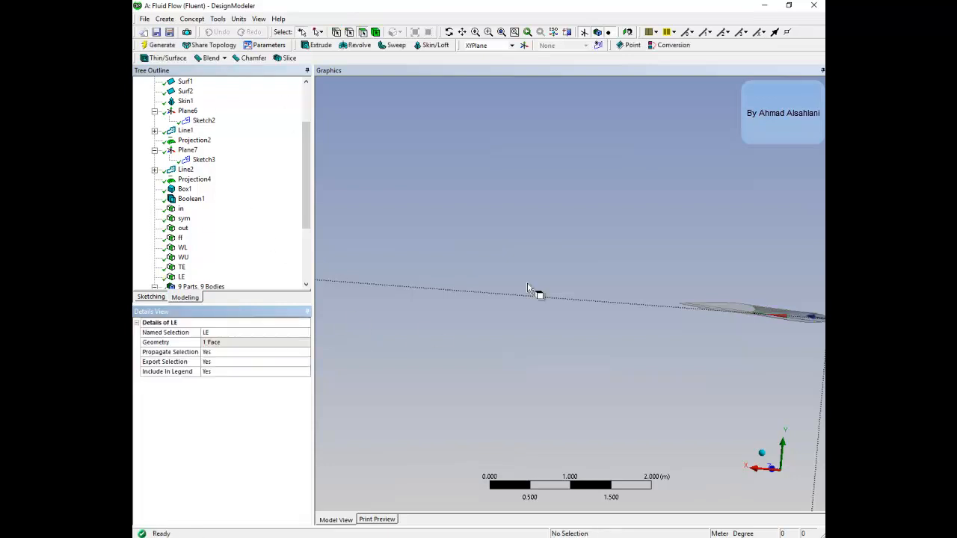
Step: Create a named selection "Tip" on the planar airfoil-shaped face at the wing's tip and generate it
{"action": "middle_click_drag", "start_coordinate": [555, 297], "coordinate": [619, 316]}
{"action": "scroll", "coordinate": [729, 314], "scroll_direction": "up", "scroll_amount": 3}
{"action": "middle_click_drag", "start_coordinate": [733, 322], "coordinate": [752, 307]}
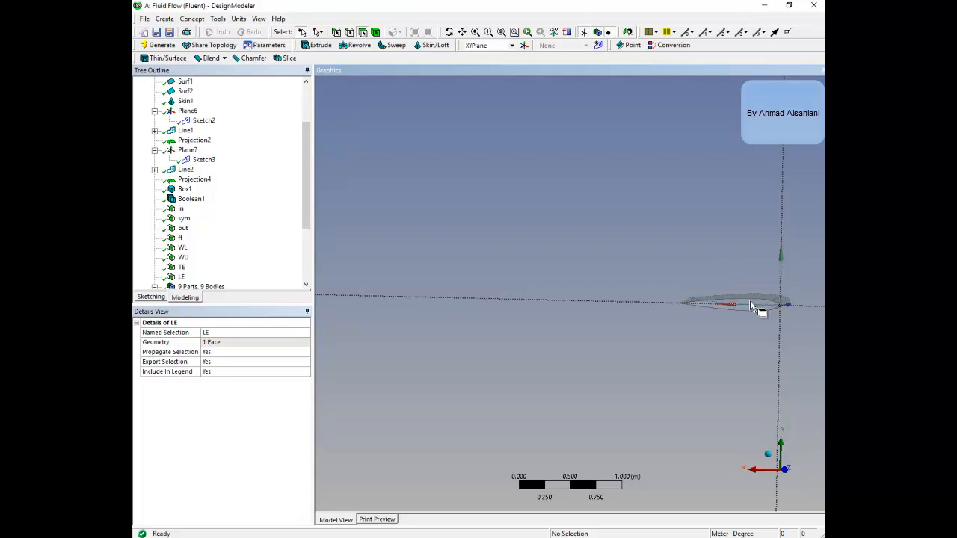
{"action": "right_click", "coordinate": [753, 306]}
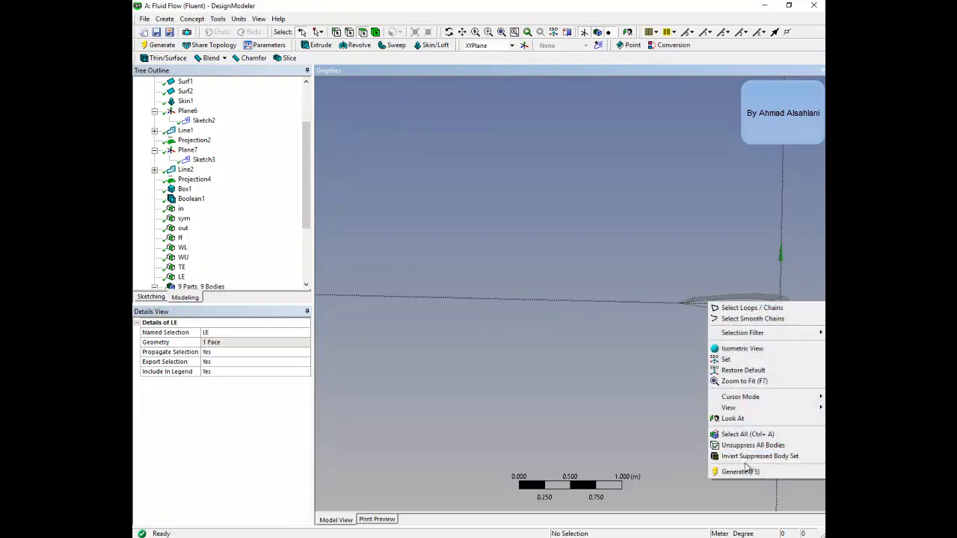
{"action": "left_click", "coordinate": [731, 304]}
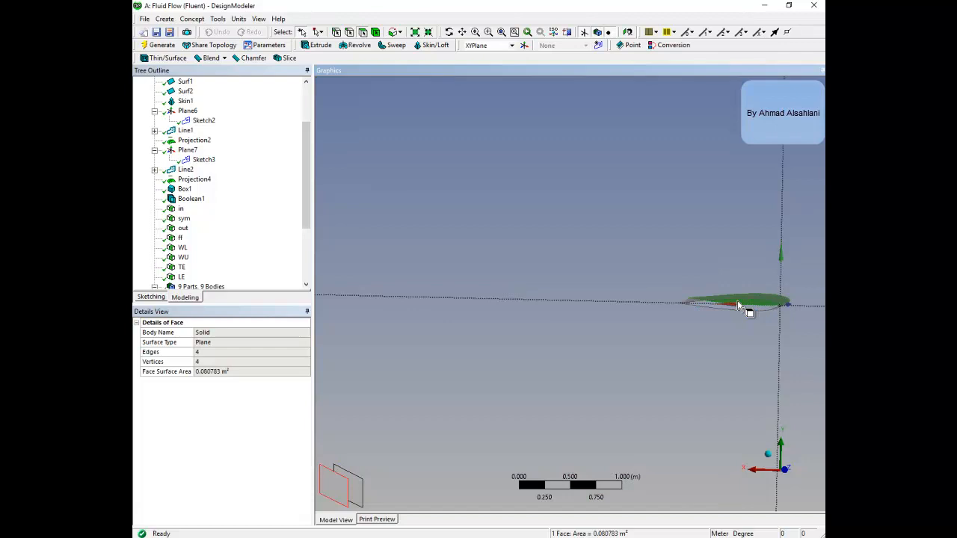
{"action": "right_click", "coordinate": [738, 305]}
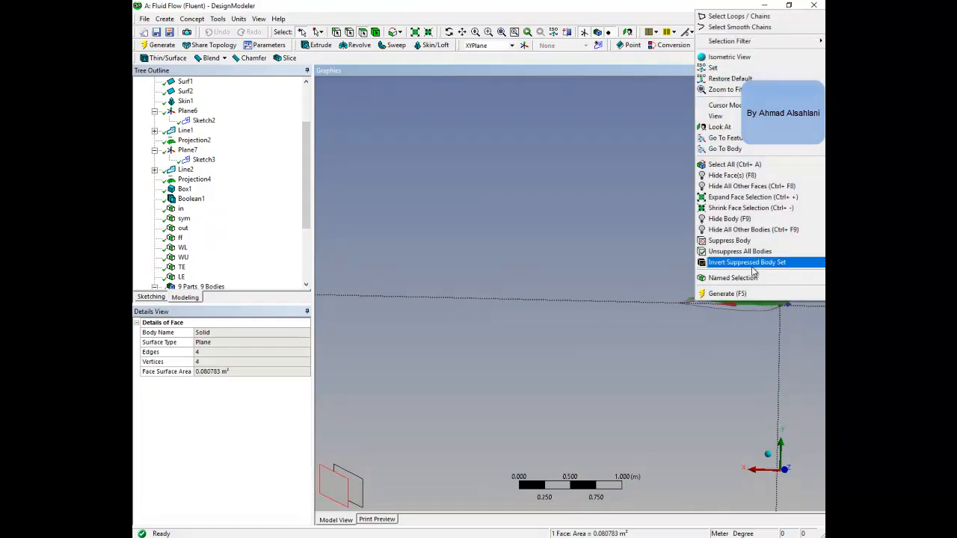
{"action": "left_click", "coordinate": [755, 279]}
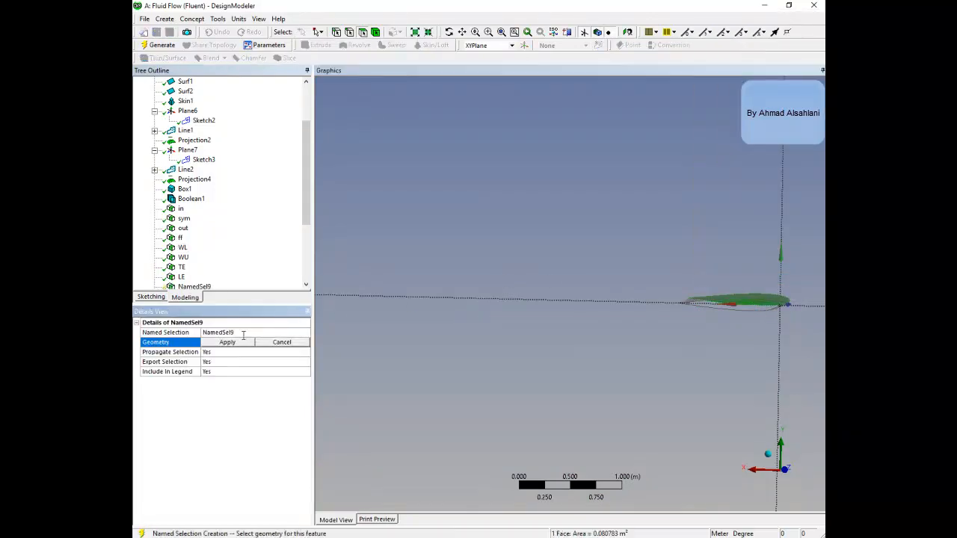
{"action": "left_click", "coordinate": [243, 339]}
{"action": "type", "text": "Tip"}
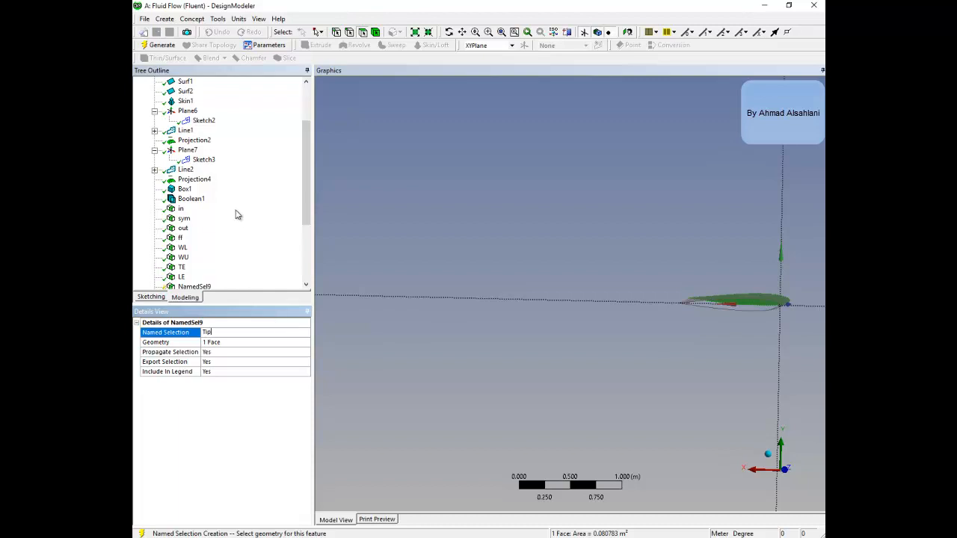
{"action": "left_click", "coordinate": [169, 45]}
Step: Save the project and open the Mesh component of the Fluid Flow (Fluent) system in the Workbench project schematic
{"action": "scroll", "coordinate": [474, 252], "scroll_direction": "down", "scroll_amount": 3}
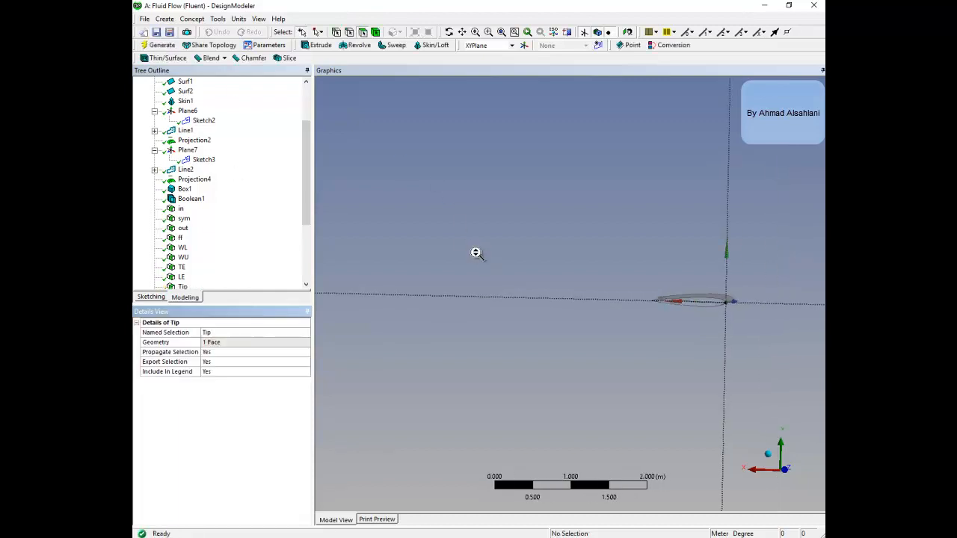
{"action": "scroll", "coordinate": [476, 249], "scroll_direction": "down", "scroll_amount": 5}
{"action": "middle_click_drag", "start_coordinate": [573, 247], "coordinate": [510, 258]}
{"action": "scroll", "coordinate": [186, 220], "scroll_direction": "down", "scroll_amount": 1}
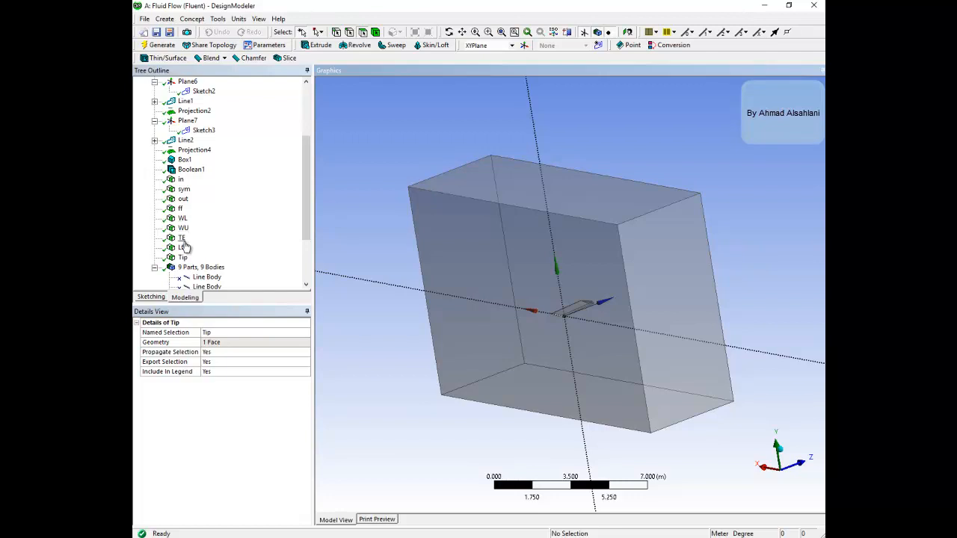
{"action": "mouse_move", "coordinate": [633, 304]}
{"action": "middle_mouse_down"}
{"action": "mouse_move", "coordinate": [622, 302]}
{"action": "mouse_move", "coordinate": [636, 320]}
{"action": "middle_mouse_up"}
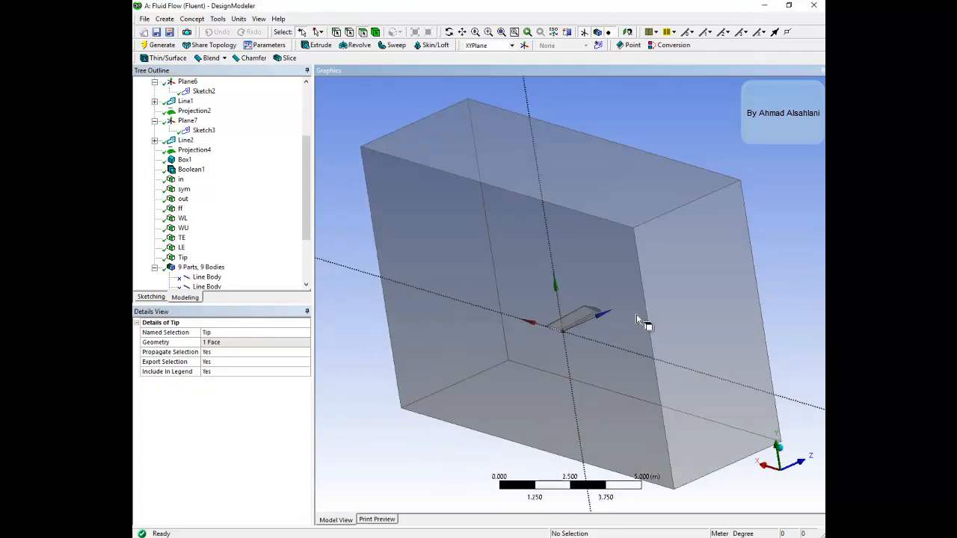
{"action": "middle_click_drag", "start_coordinate": [504, 282], "coordinate": [687, 316]}
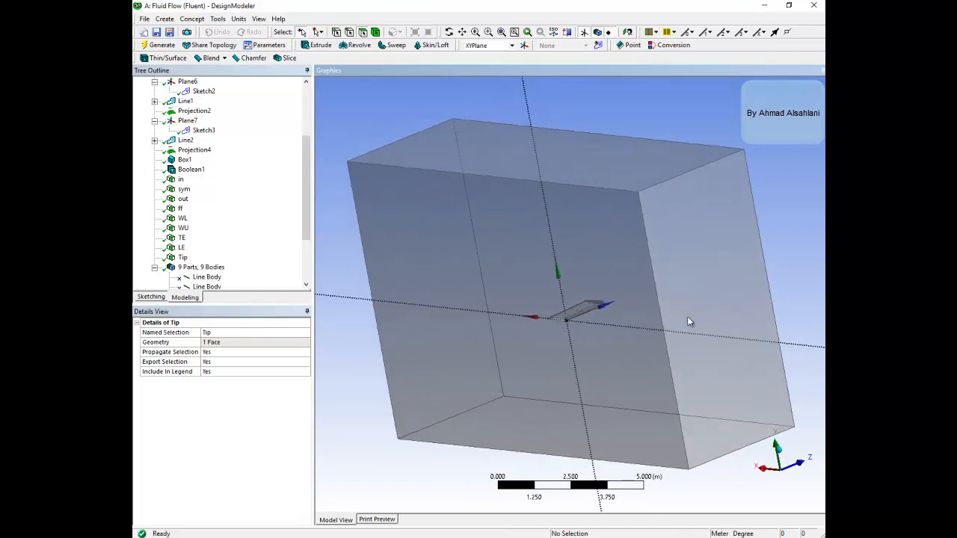
{"action": "left_click", "coordinate": [156, 32]}
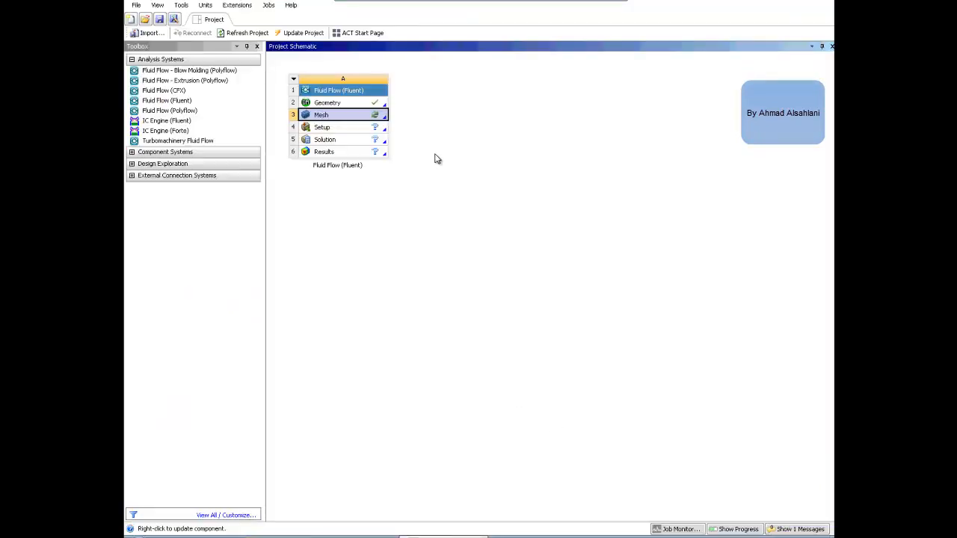
{"action": "double_click", "coordinate": [337, 115]}
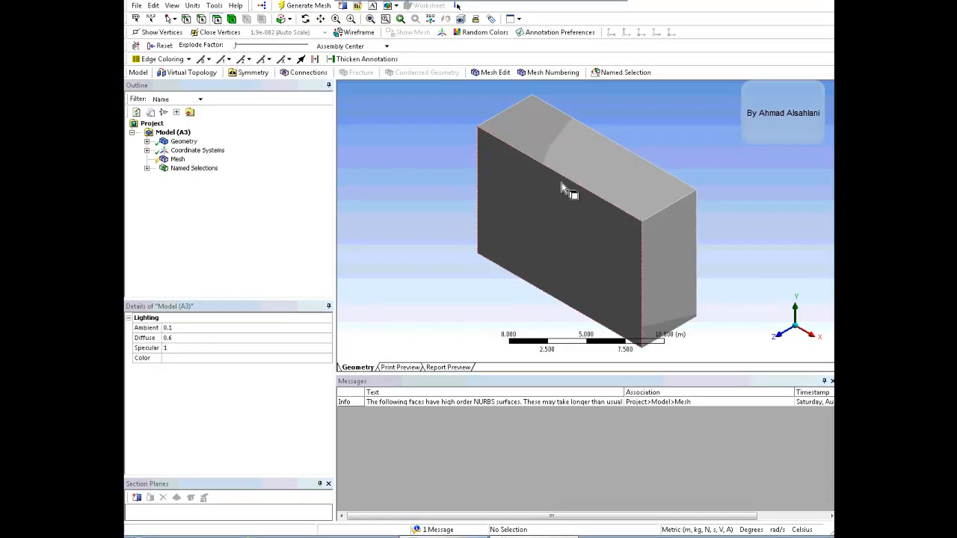
Step: Examine the imported flow domain around the wing's root opening and expand its list of named selections
{"action": "middle_click_drag", "start_coordinate": [630, 205], "coordinate": [496, 256]}
{"action": "scroll", "coordinate": [628, 208], "scroll_direction": "up", "scroll_amount": 5}
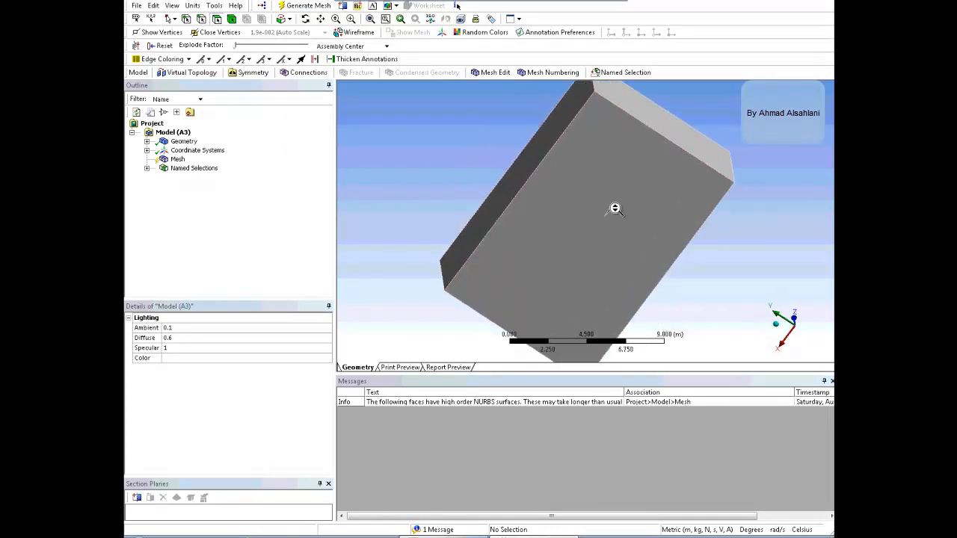
{"action": "scroll", "coordinate": [636, 208], "scroll_direction": "up", "scroll_amount": 2}
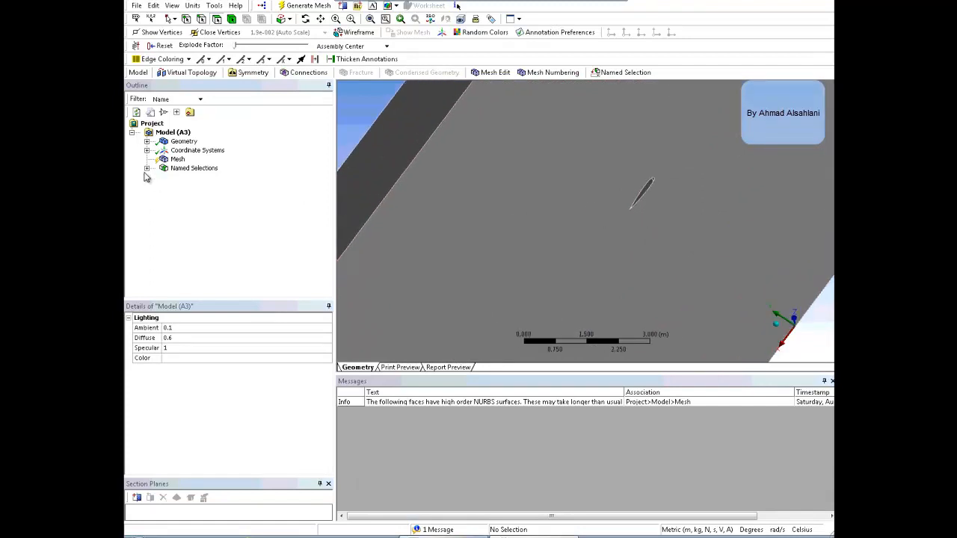
{"action": "left_click", "coordinate": [147, 169]}
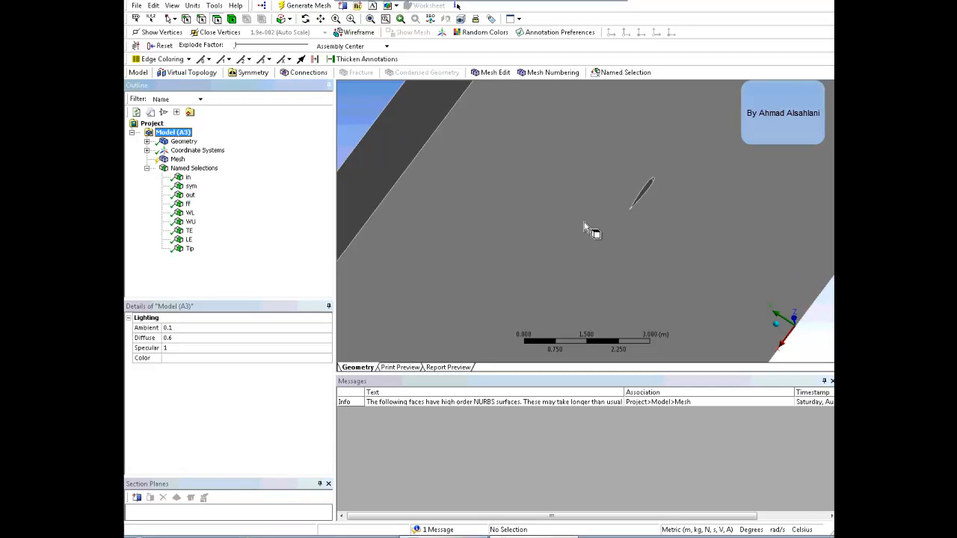
{"action": "middle_click_drag", "start_coordinate": [594, 240], "coordinate": [557, 229]}
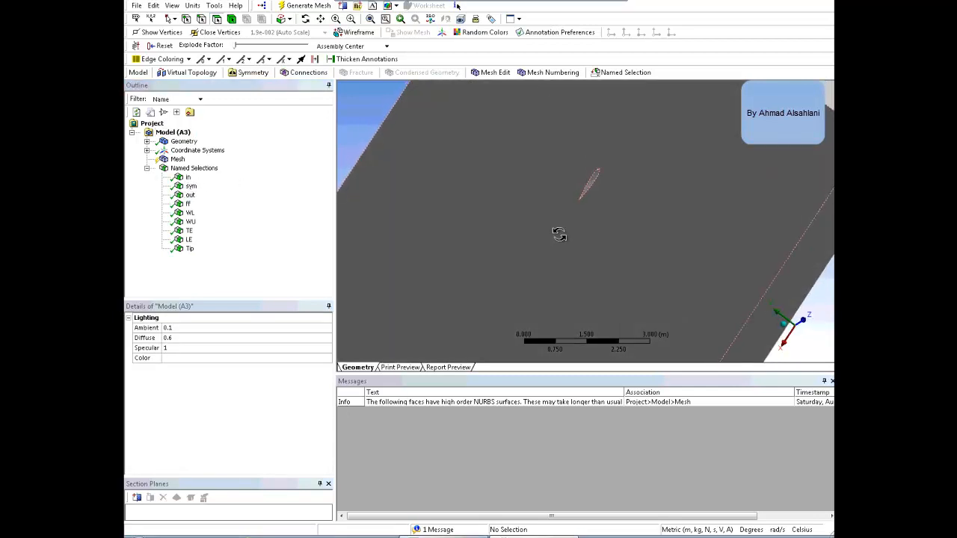
{"action": "scroll", "coordinate": [594, 179], "scroll_direction": "up", "scroll_amount": 3}
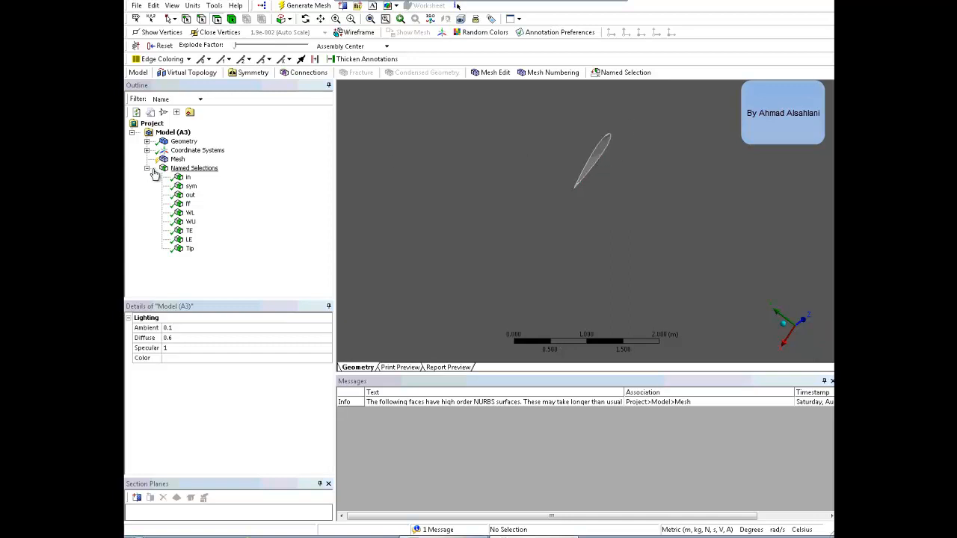
Step: Set the Max Face Size in the global mesh sizing settings to 1 m
{"action": "left_click", "coordinate": [177, 159]}
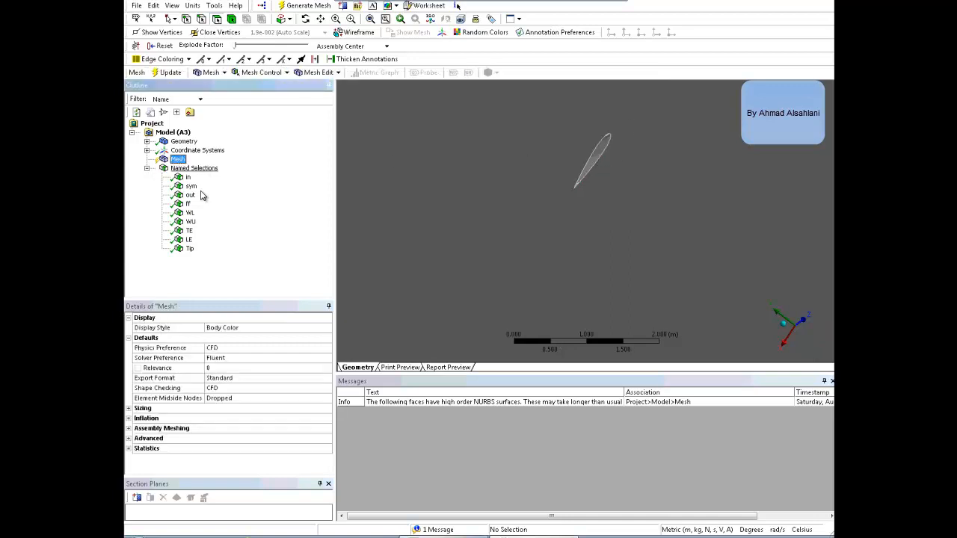
{"action": "left_click", "coordinate": [129, 409]}
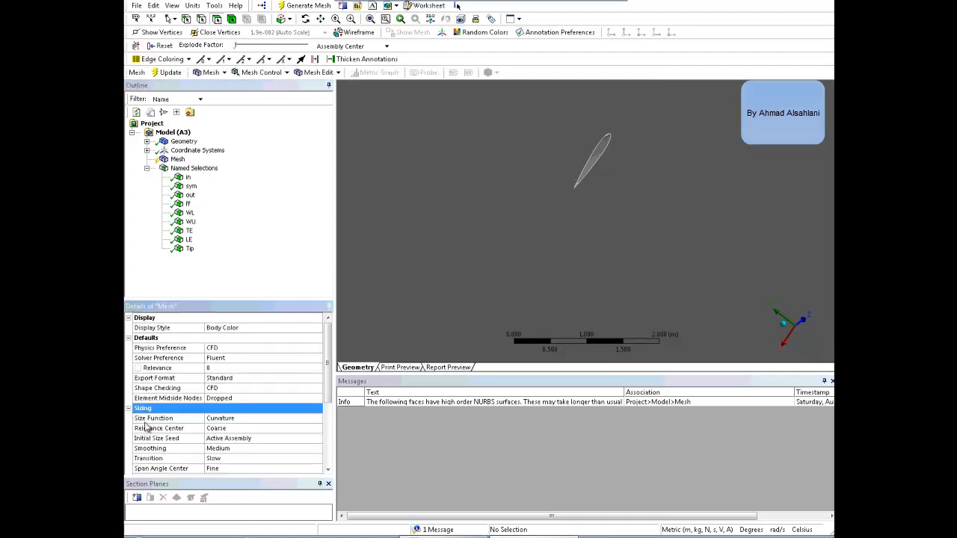
{"action": "scroll", "coordinate": [247, 363], "scroll_direction": "down", "scroll_amount": 3}
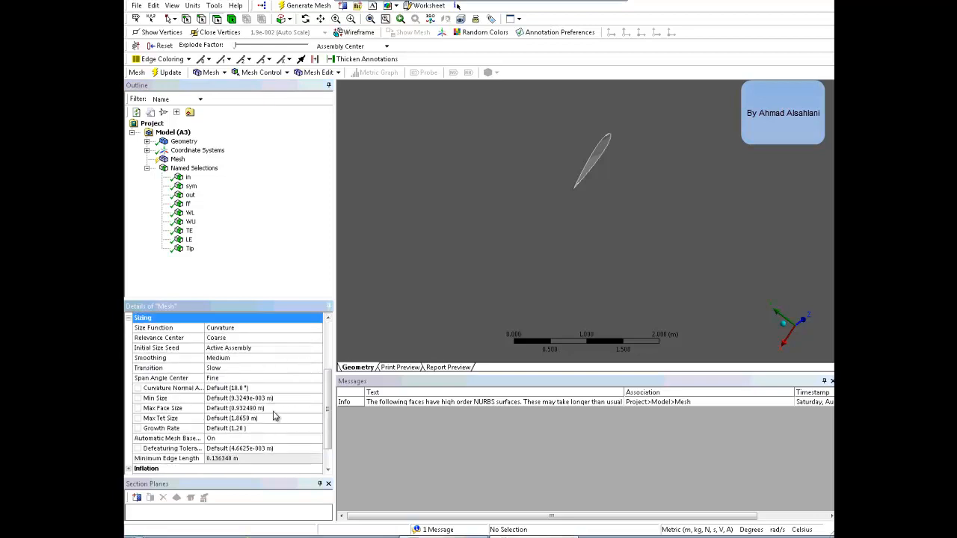
{"action": "left_click", "coordinate": [153, 358]}
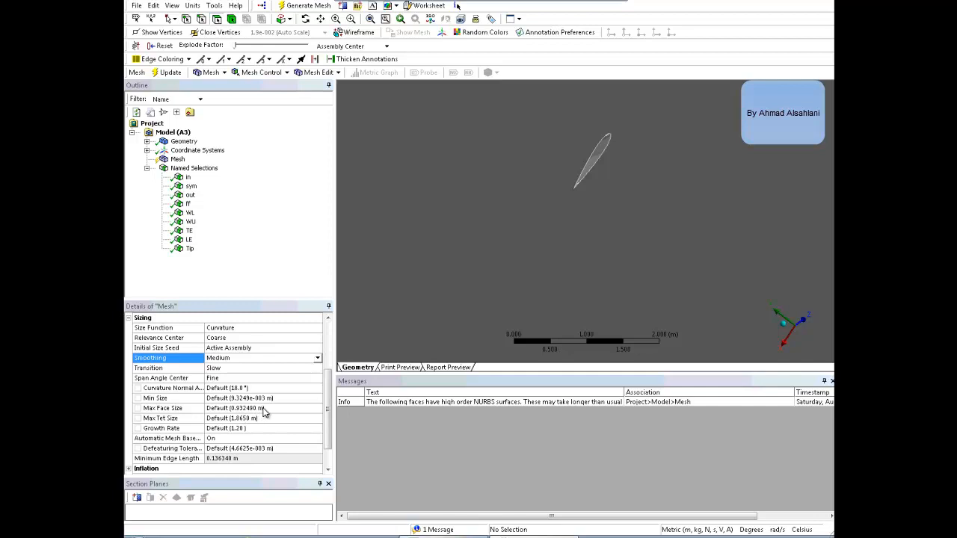
{"action": "left_click", "coordinate": [310, 408]}
{"action": "type", "text": "1"}
{"action": "key", "text": "Return"}
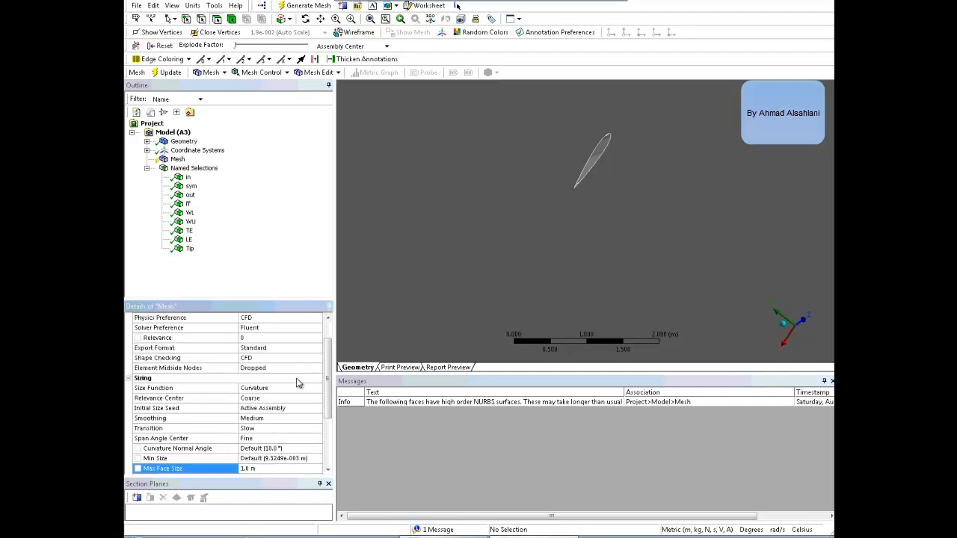
Step: Set the Max Tet Size in the global mesh sizing settings to 1 m
{"action": "scroll", "coordinate": [327, 387], "scroll_direction": "down", "scroll_amount": 3}
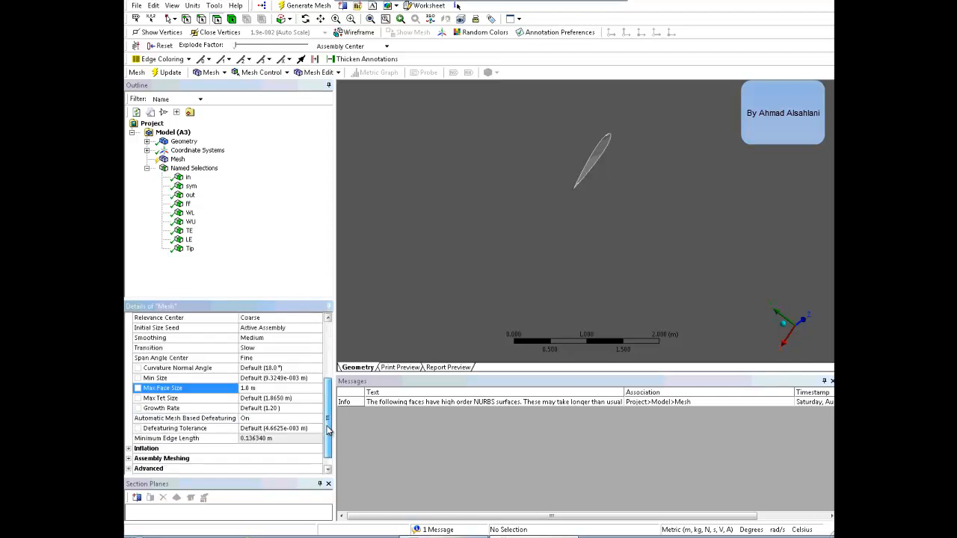
{"action": "left_click", "coordinate": [278, 400]}
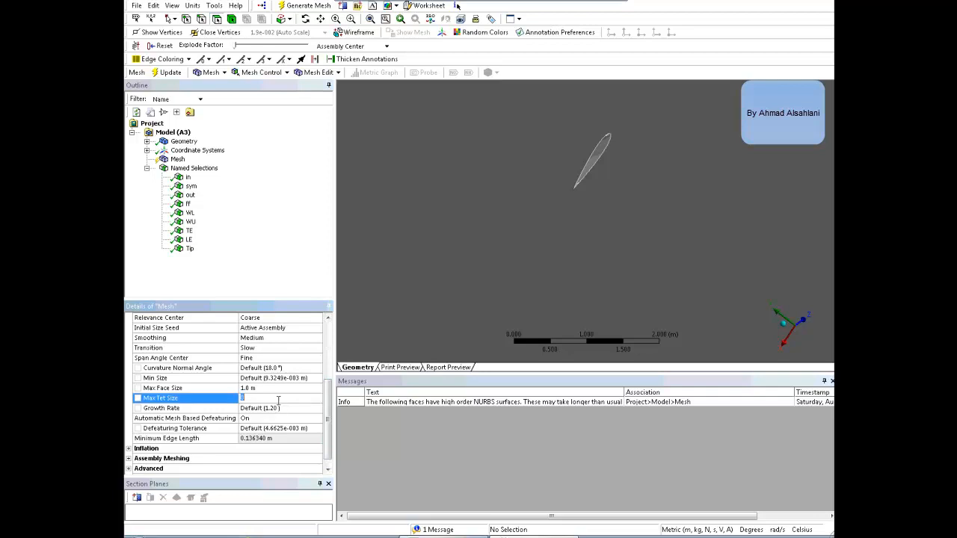
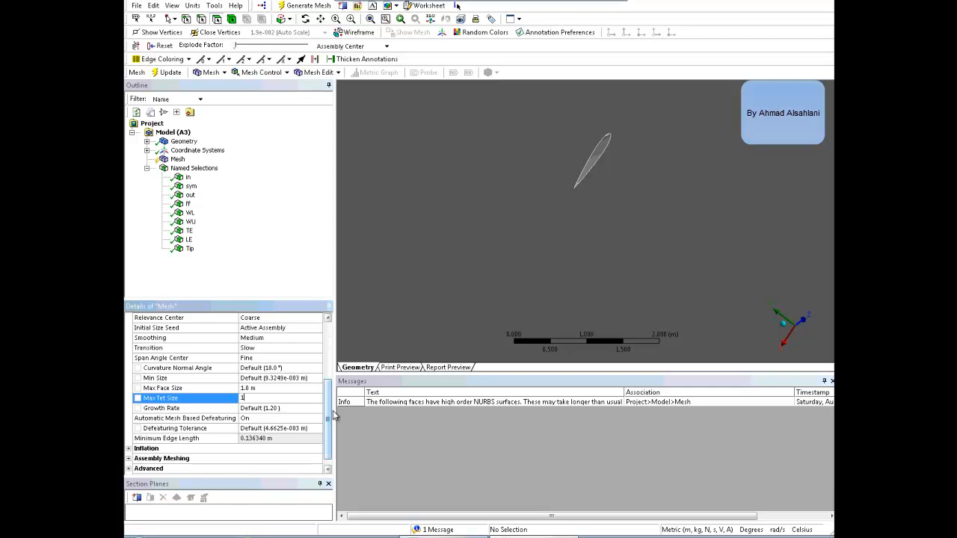
{"action": "left_click_drag", "start_coordinate": [325, 409], "coordinate": [324, 355]}
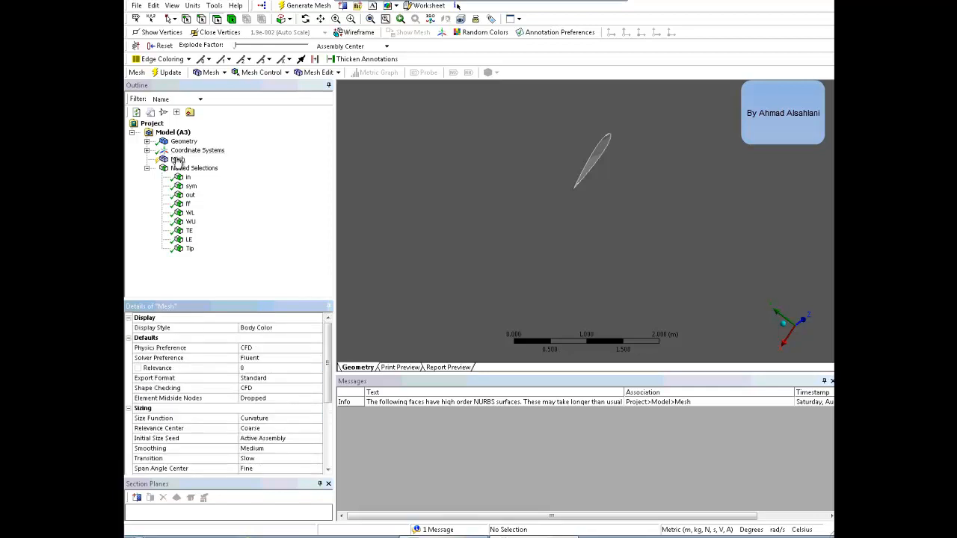
Step: Insert a local Sizing control under the Mesh object
{"action": "left_click", "coordinate": [178, 160]}
{"action": "right_click", "coordinate": [179, 161]}
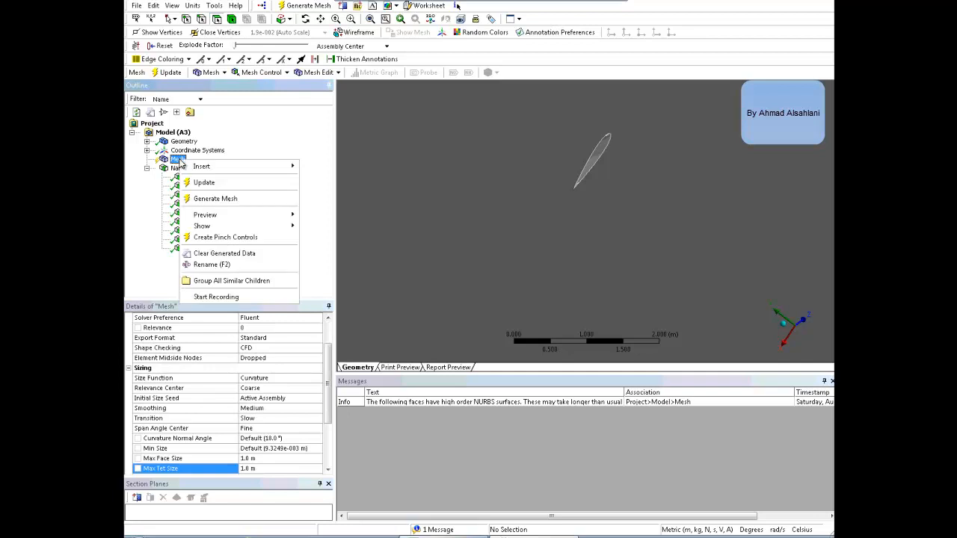
{"action": "mouse_move", "coordinate": [213, 173]}
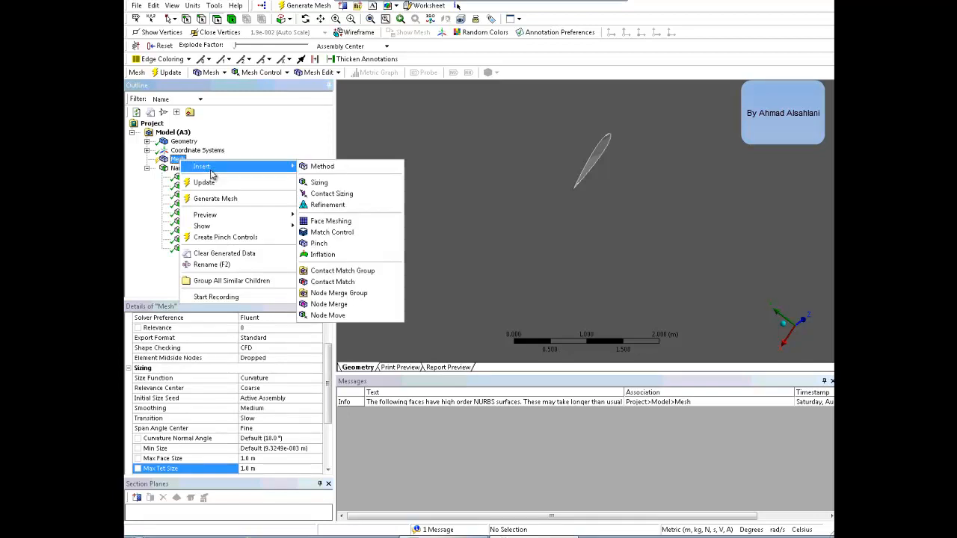
{"action": "left_click", "coordinate": [320, 183]}
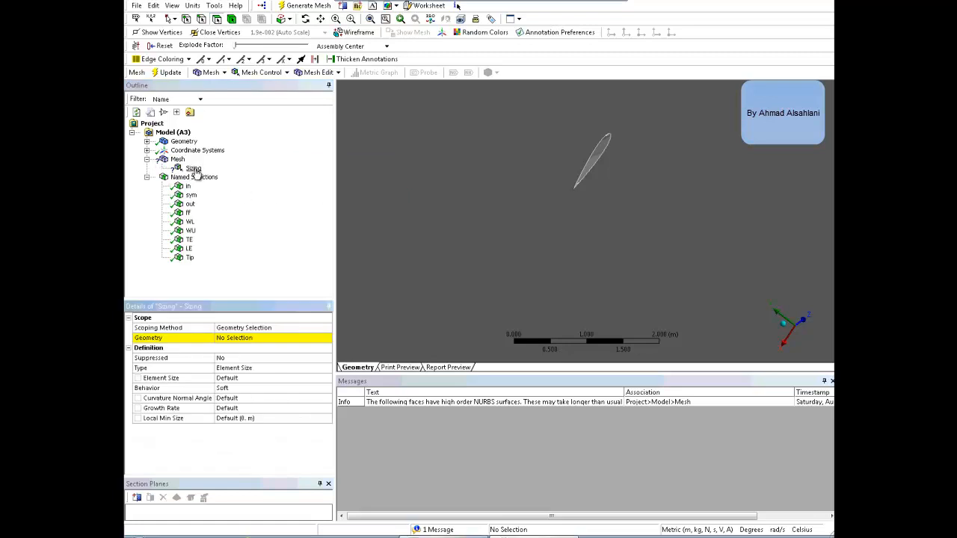
Step: Scope the sizing control to the wing's large upper and lower faces and set its element size to 0.01 m
{"action": "middle_click_drag", "start_coordinate": [658, 187], "coordinate": [656, 189]}
{"action": "scroll", "coordinate": [630, 193], "scroll_direction": "up", "scroll_amount": 1}
{"action": "middle_click_drag", "start_coordinate": [621, 198], "coordinate": [557, 134]}
{"action": "scroll", "coordinate": [660, 187], "scroll_direction": "up", "scroll_amount": 1}
{"action": "left_click", "coordinate": [656, 180]}
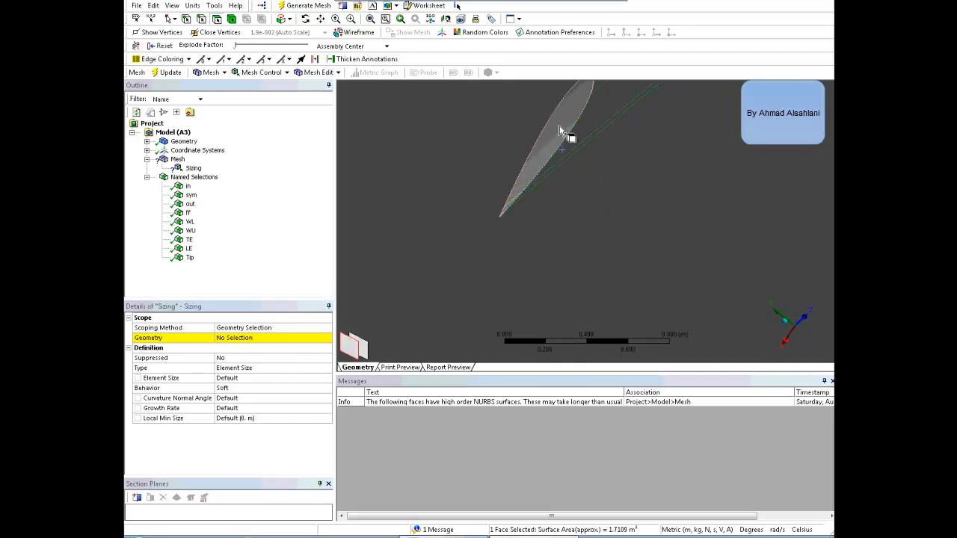
{"action": "left_click", "coordinate": [565, 133], "text": "ctrl"}
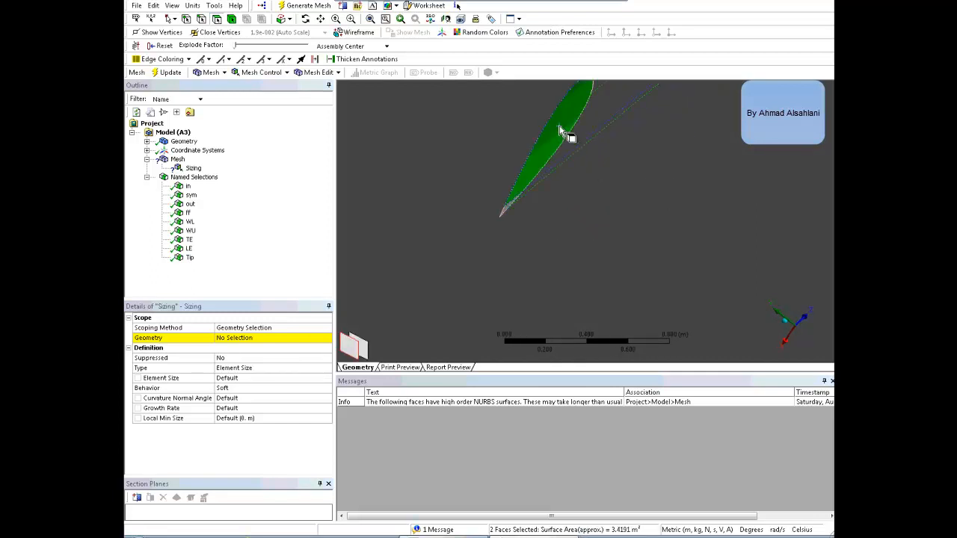
{"action": "left_click", "coordinate": [249, 340]}
{"action": "left_click", "coordinate": [243, 339]}
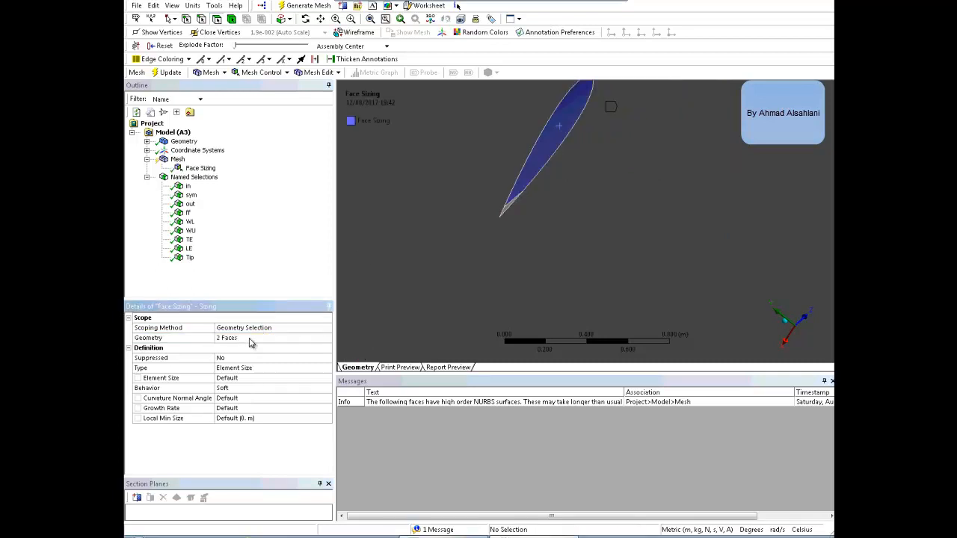
{"action": "left_click", "coordinate": [241, 380]}
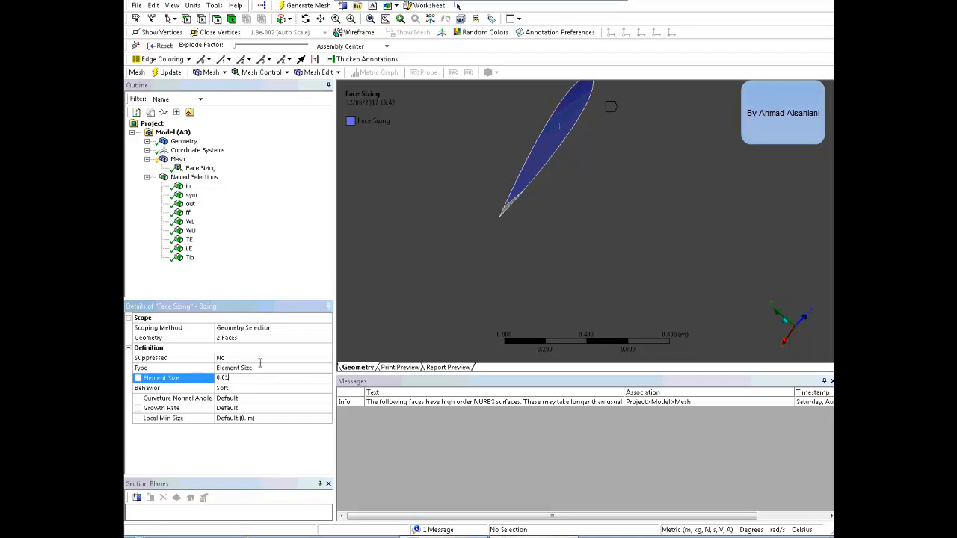
Step: Insert a second Sizing control for the mesh and scope it to the wing's narrow leading-edge and trailing-edge faces
{"action": "left_click", "coordinate": [178, 160]}
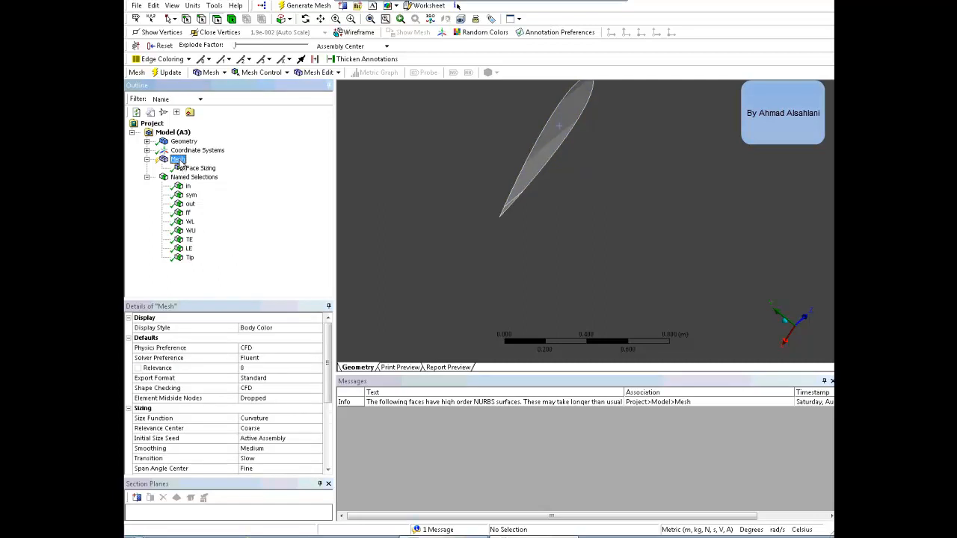
{"action": "right_click", "coordinate": [178, 162]}
{"action": "mouse_move", "coordinate": [243, 167]}
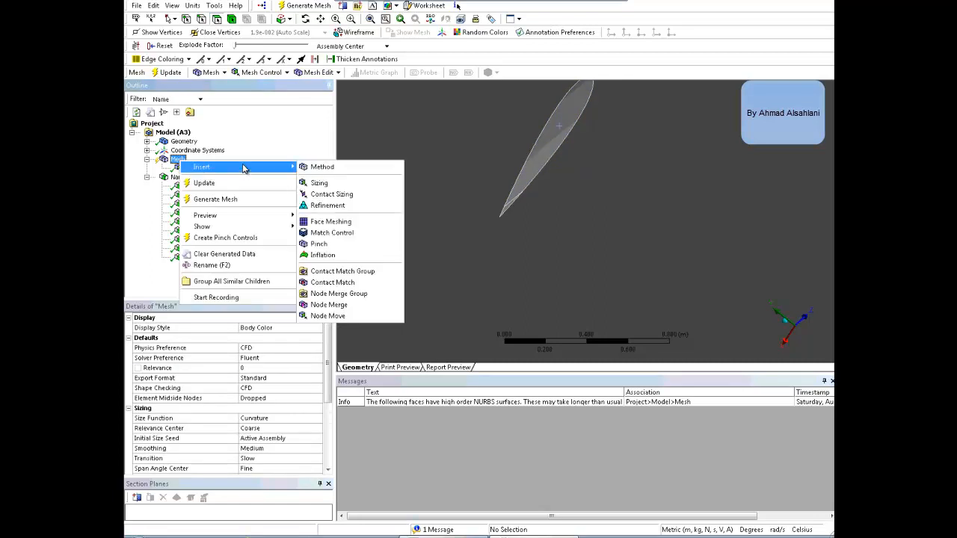
{"action": "left_click", "coordinate": [319, 184]}
{"action": "mouse_move", "coordinate": [535, 217]}
{"action": "middle_mouse_down"}
{"action": "mouse_move", "coordinate": [527, 219]}
{"action": "mouse_move", "coordinate": [543, 223]}
{"action": "middle_mouse_up"}
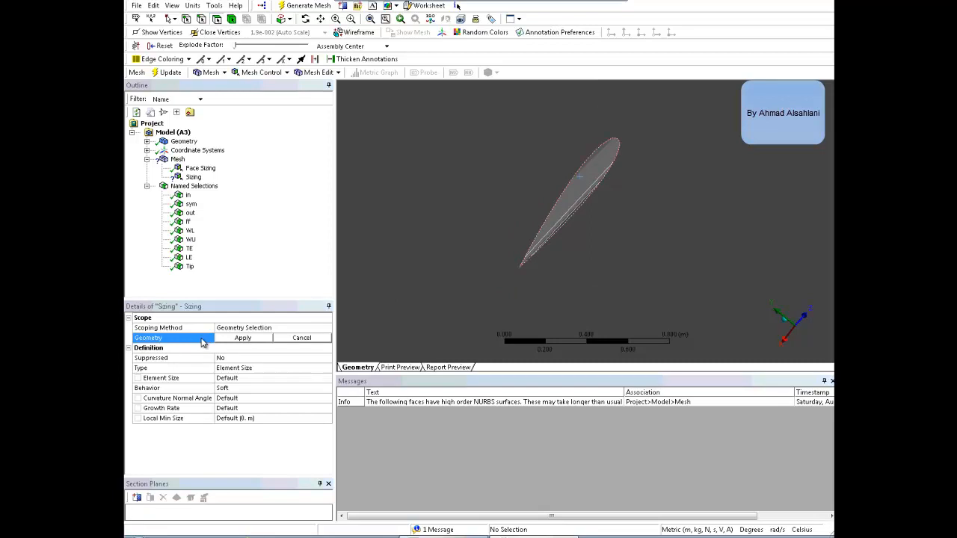
{"action": "left_click", "coordinate": [546, 247]}
{"action": "middle_click_drag", "start_coordinate": [618, 220], "coordinate": [655, 222]}
{"action": "scroll", "coordinate": [578, 243], "scroll_direction": "down", "scroll_amount": 4}
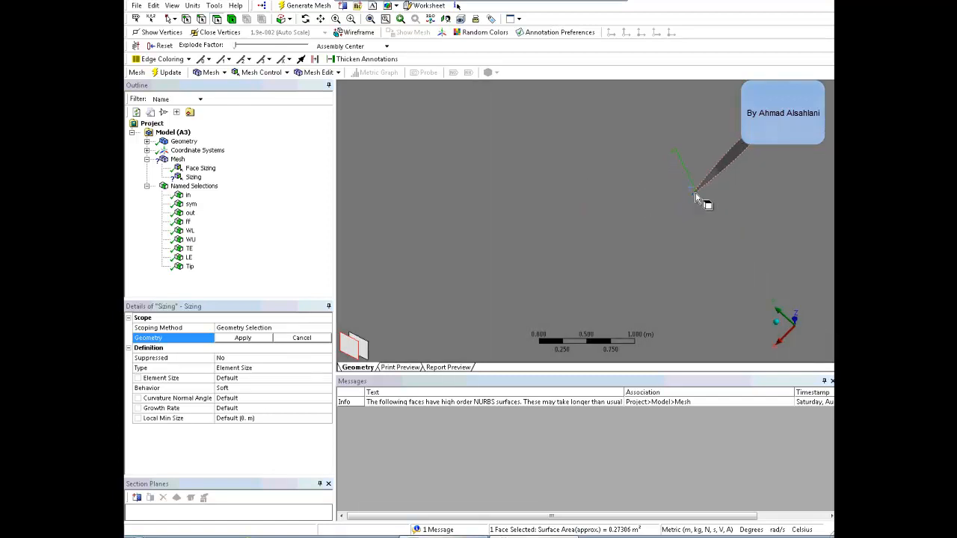
{"action": "left_click", "coordinate": [769, 139], "text": "ctrl"}
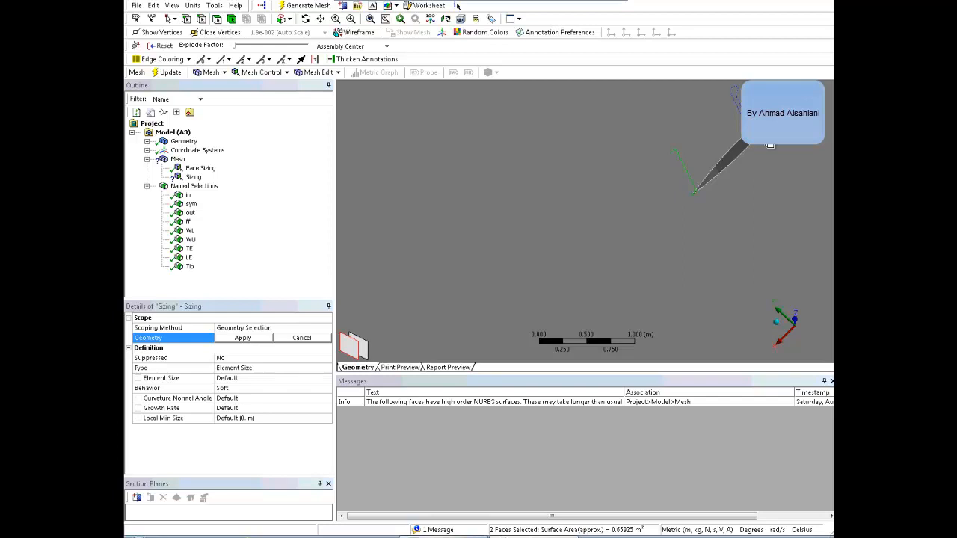
{"action": "left_click", "coordinate": [231, 338]}
Step: Set the element size to 0.01 m for the leading- and trailing-edge face sizing and 0.03 m for the upper and lower face sizing
{"action": "left_click", "coordinate": [221, 378]}
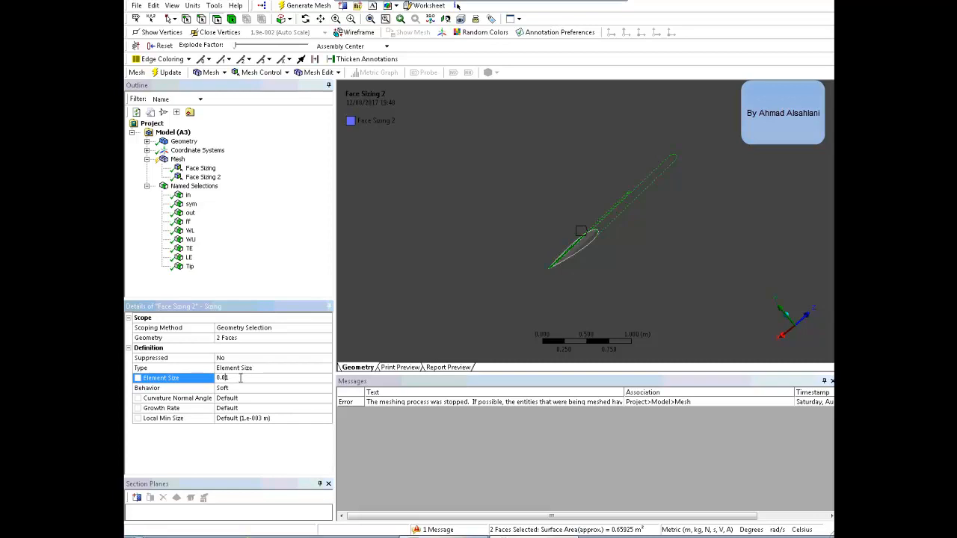
{"action": "left_click", "coordinate": [199, 169]}
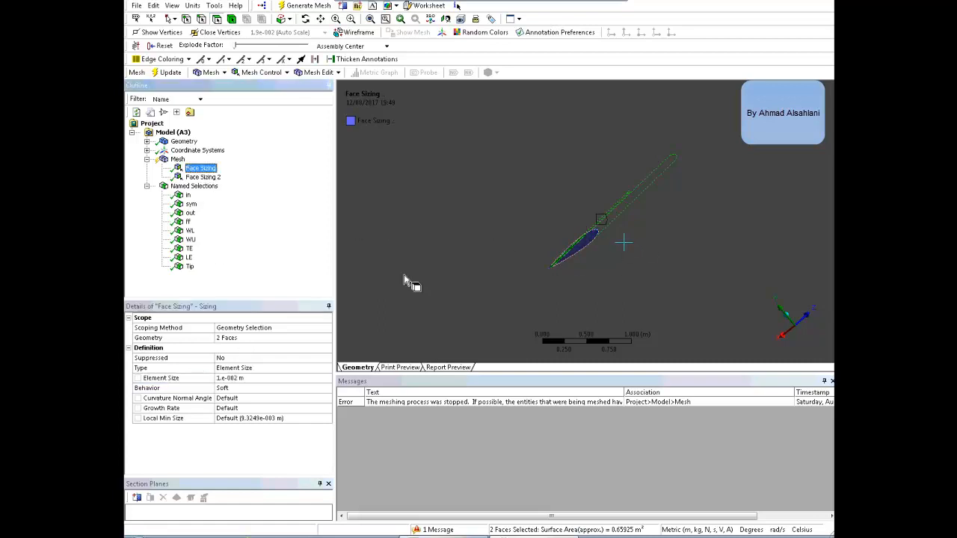
{"action": "left_click", "coordinate": [228, 378]}
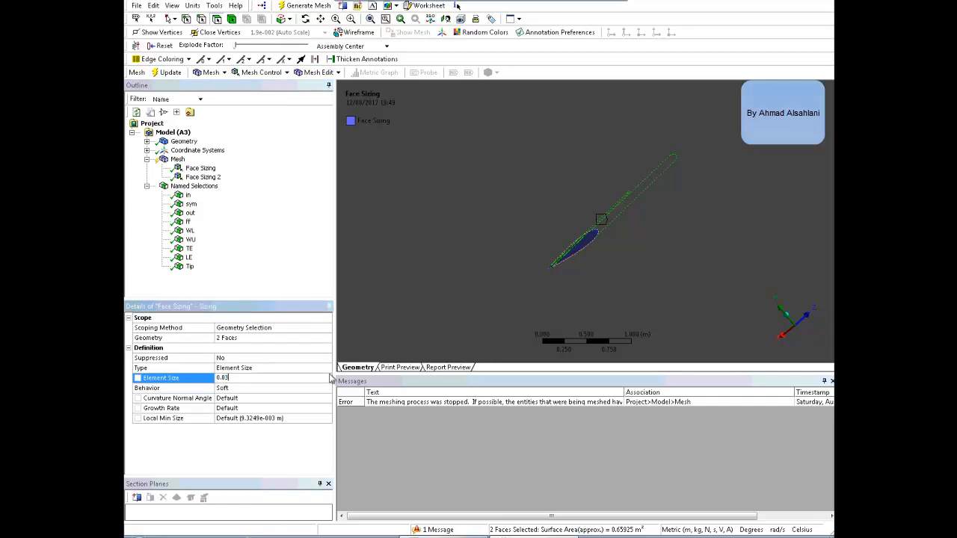
Step: Insert an Inflation control for the mesh and scope its geometry to the whole flow-domain body
{"action": "left_click", "coordinate": [177, 160]}
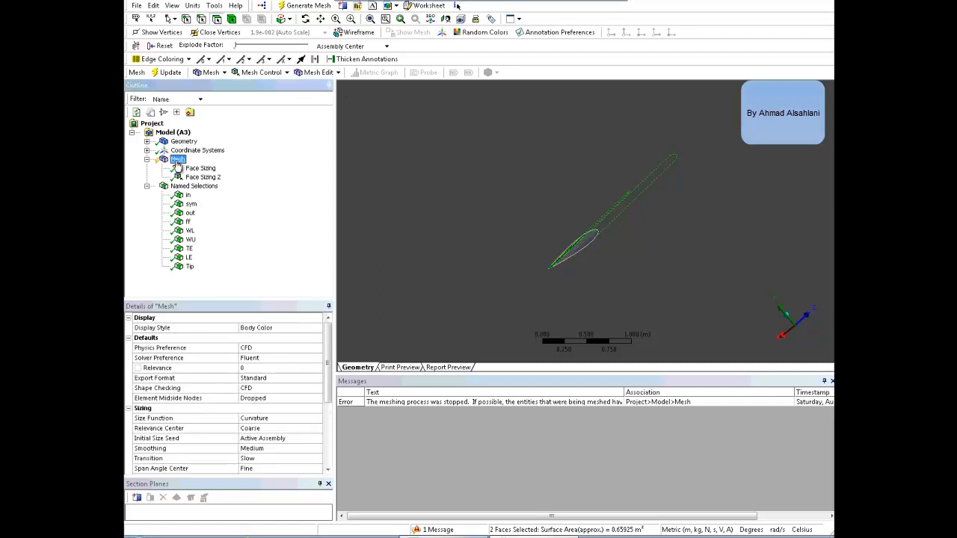
{"action": "right_click", "coordinate": [178, 161]}
{"action": "mouse_move", "coordinate": [260, 174]}
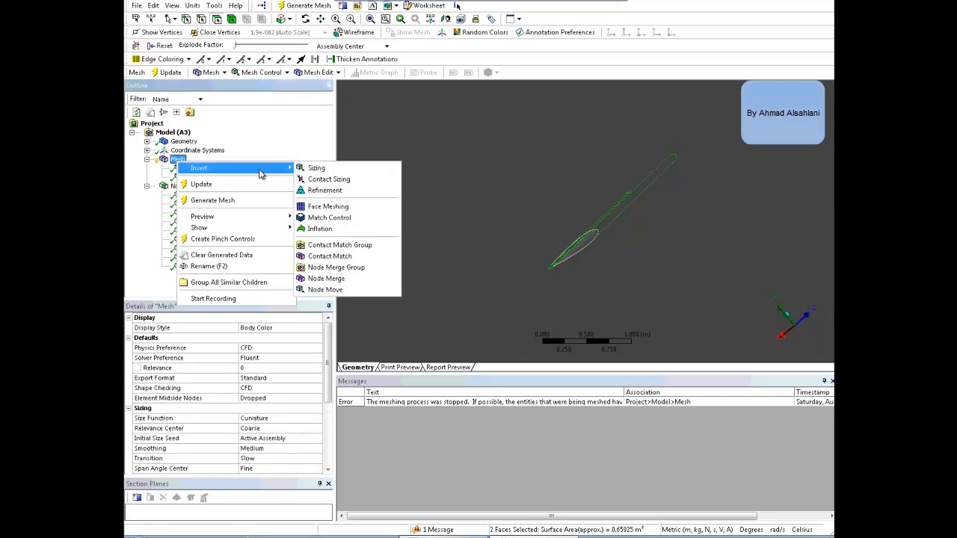
{"action": "left_click", "coordinate": [322, 233]}
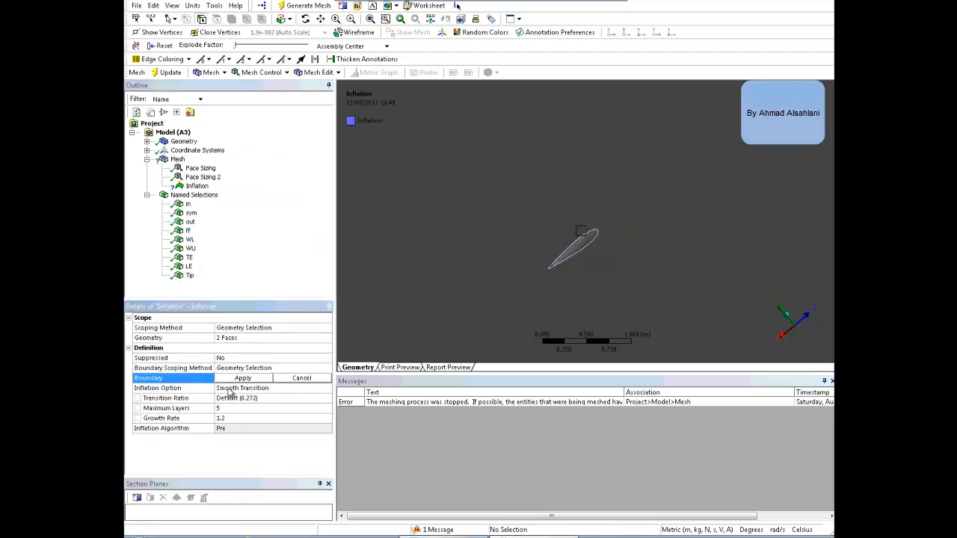
{"action": "left_click", "coordinate": [256, 341]}
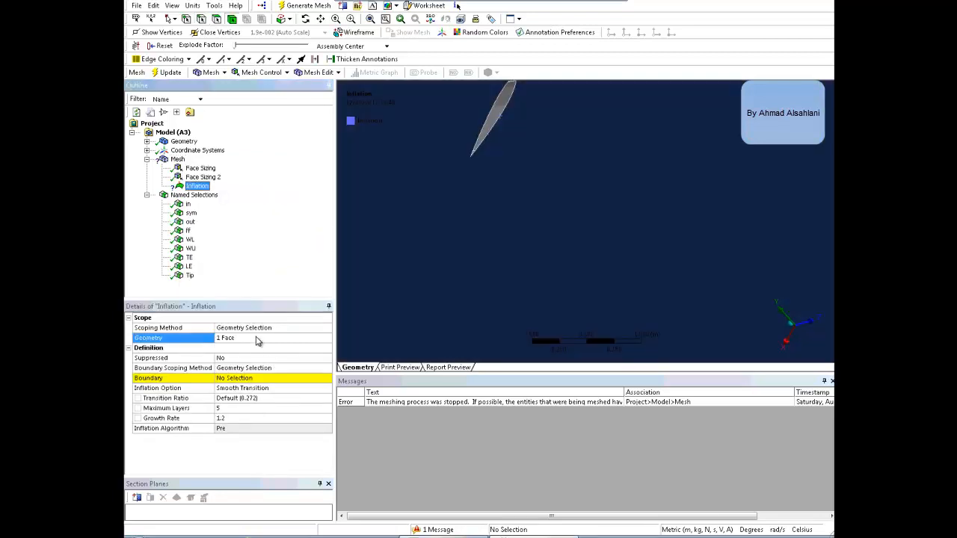
{"action": "left_click", "coordinate": [257, 341]}
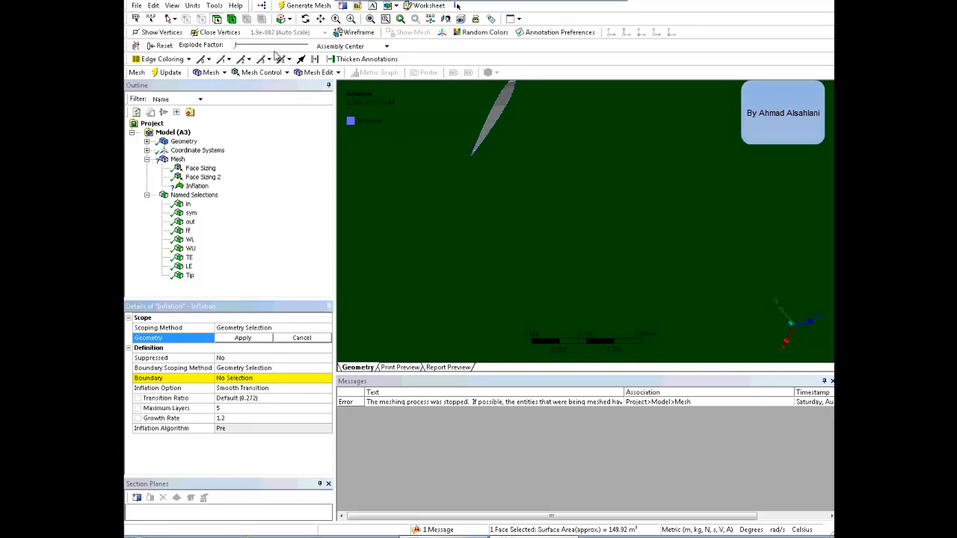
{"action": "left_click", "coordinate": [232, 19]}
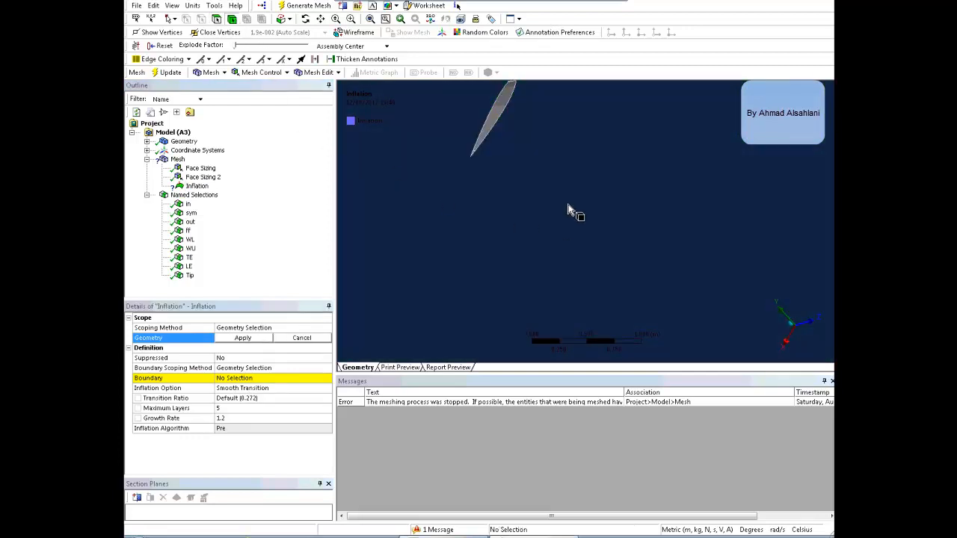
{"action": "left_click", "coordinate": [557, 218]}
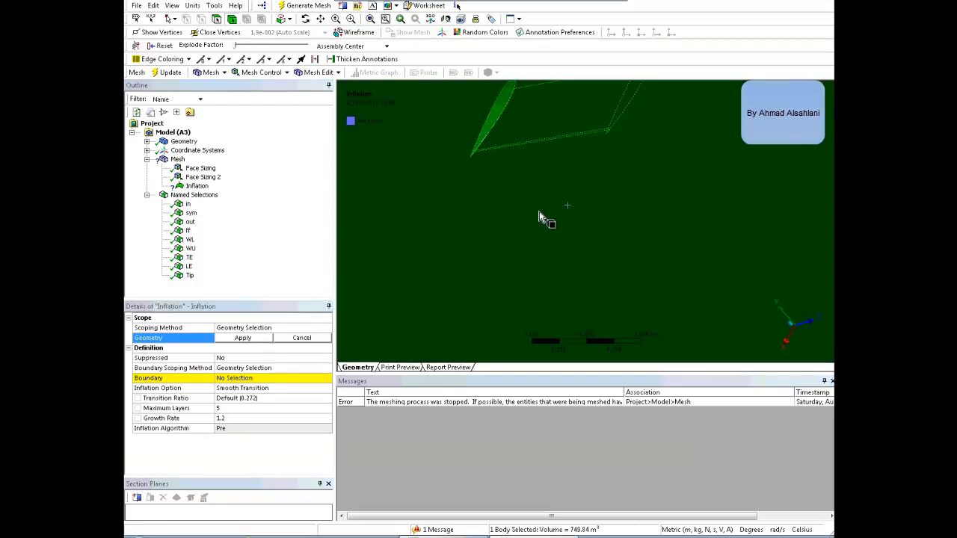
{"action": "left_click", "coordinate": [258, 338]}
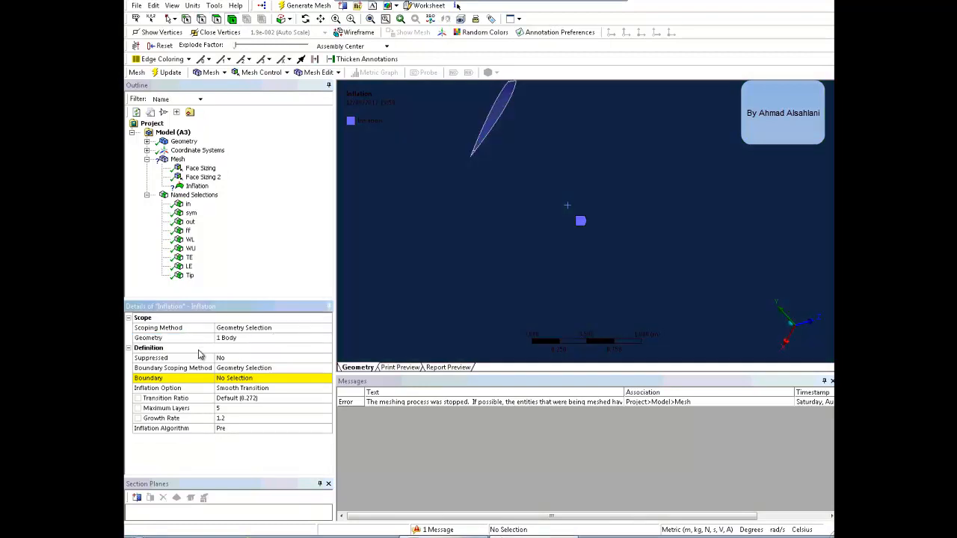
Step: Set the inflation boundary to the five wing faces, extending the selection to limits and adding the tip face
{"action": "left_click", "coordinate": [254, 377]}
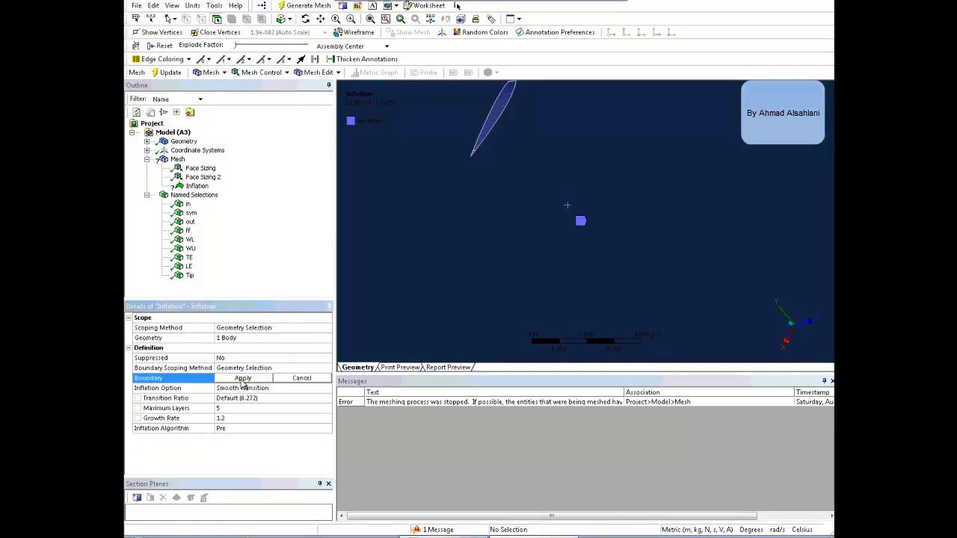
{"action": "left_click", "coordinate": [506, 119]}
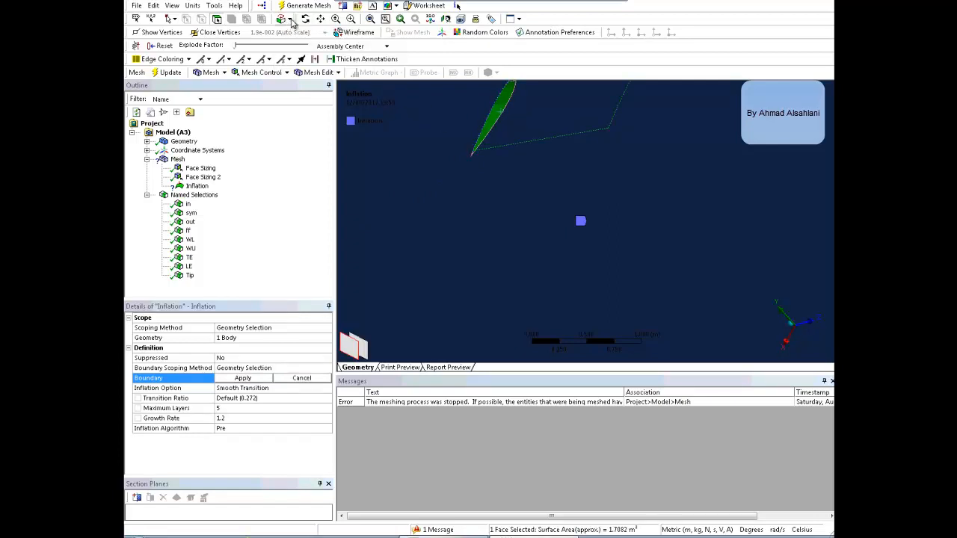
{"action": "left_click", "coordinate": [291, 20]}
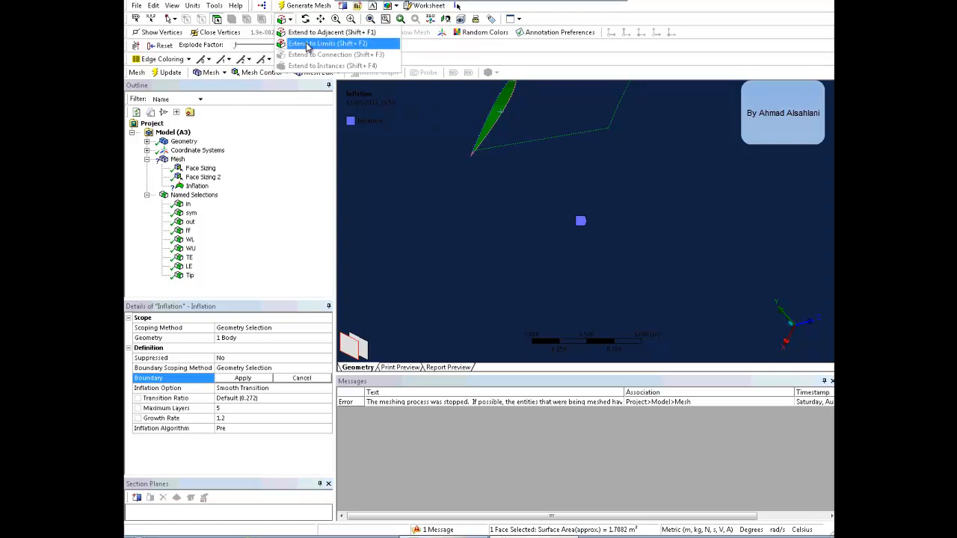
{"action": "left_click", "coordinate": [309, 44]}
{"action": "middle_click_drag", "start_coordinate": [551, 164], "coordinate": [607, 160]}
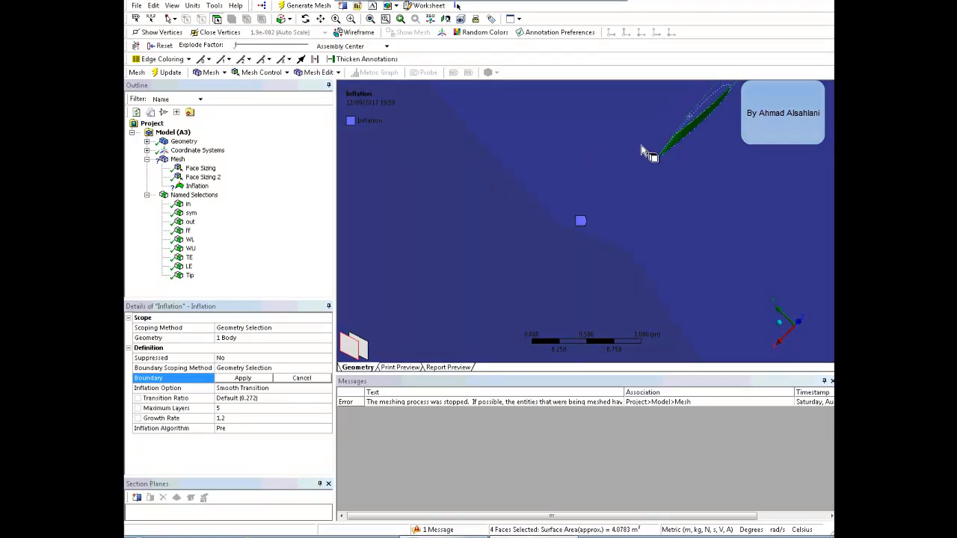
{"action": "left_click", "coordinate": [712, 106], "text": "ctrl"}
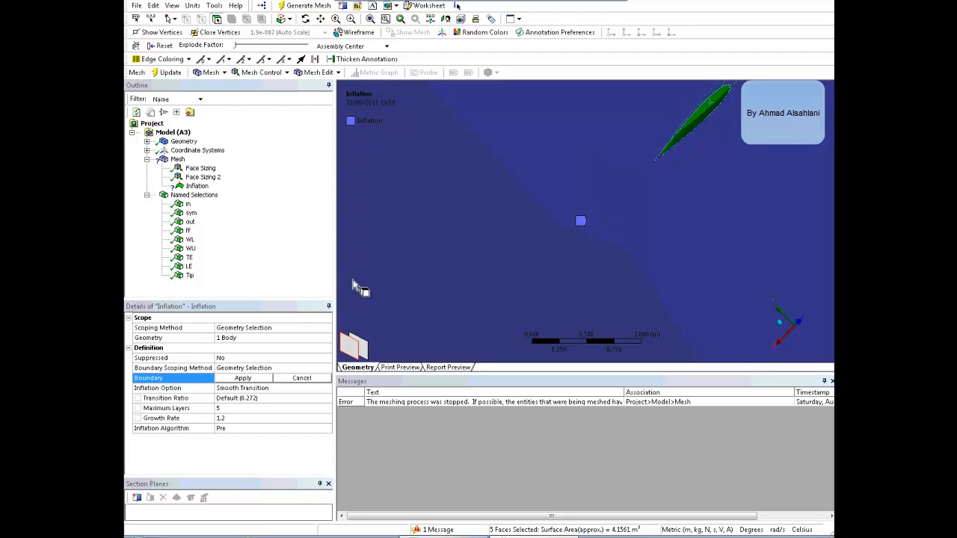
{"action": "left_click", "coordinate": [252, 379]}
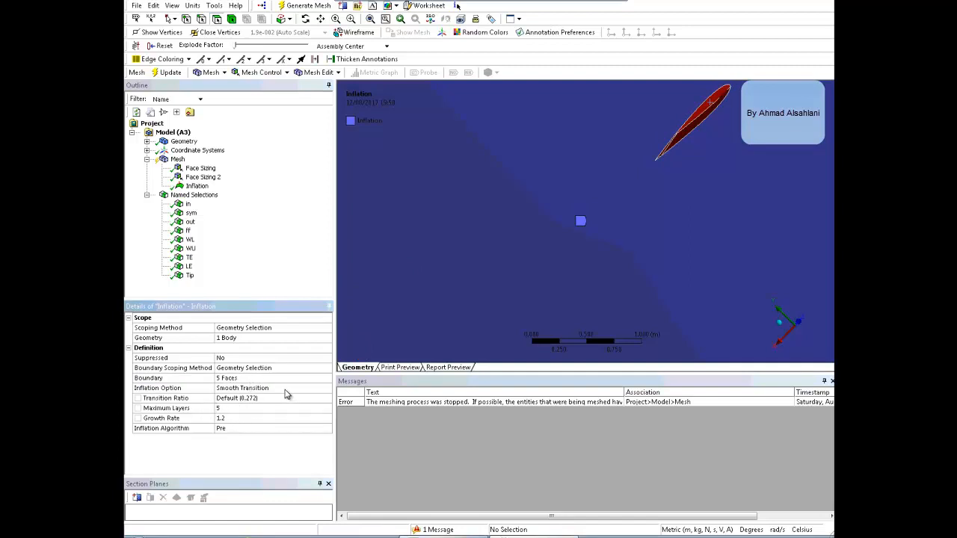
Step: Set the inflation option to First Aspect Ratio with 12 maximum layers, keeping the growth rate at 1.2
{"action": "left_click", "coordinate": [285, 390]}
{"action": "left_click", "coordinate": [327, 389]}
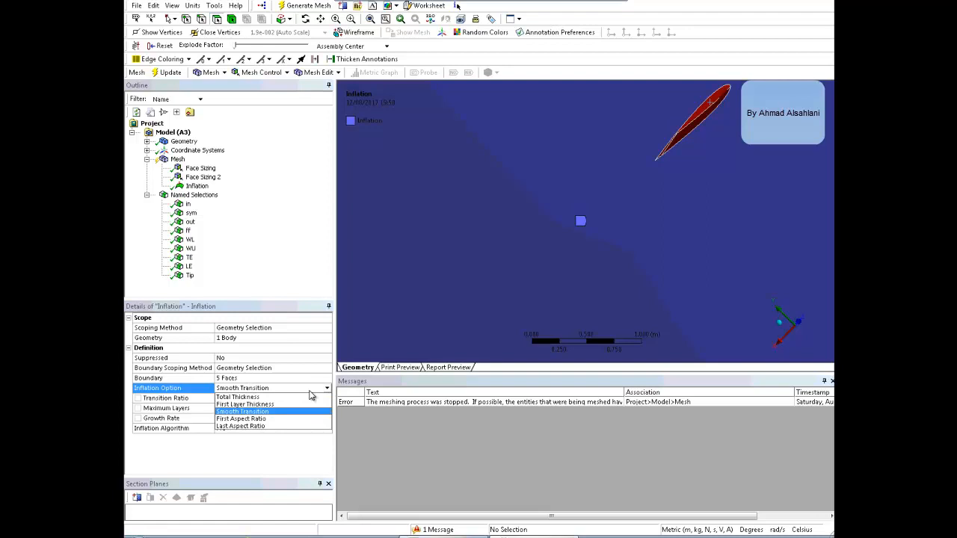
{"action": "left_click", "coordinate": [243, 421]}
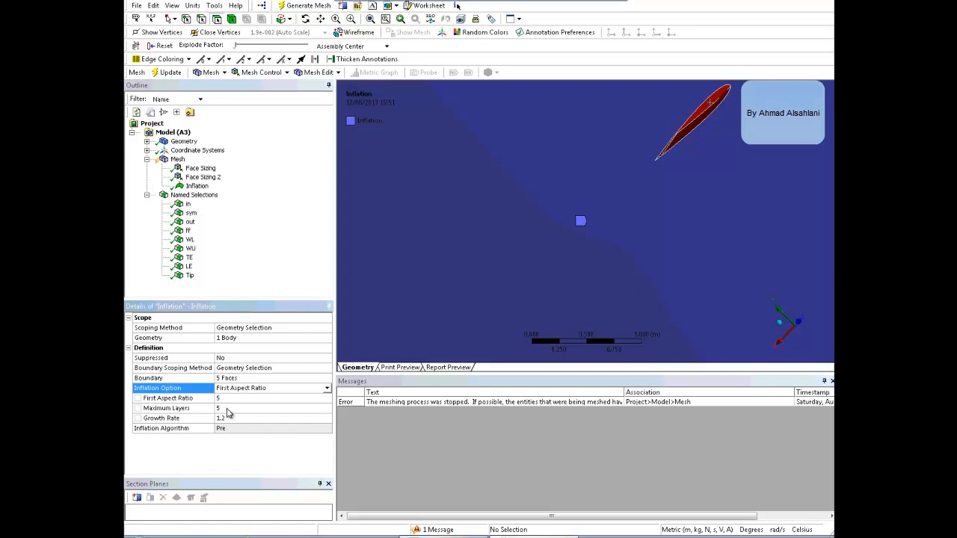
{"action": "left_click", "coordinate": [235, 409]}
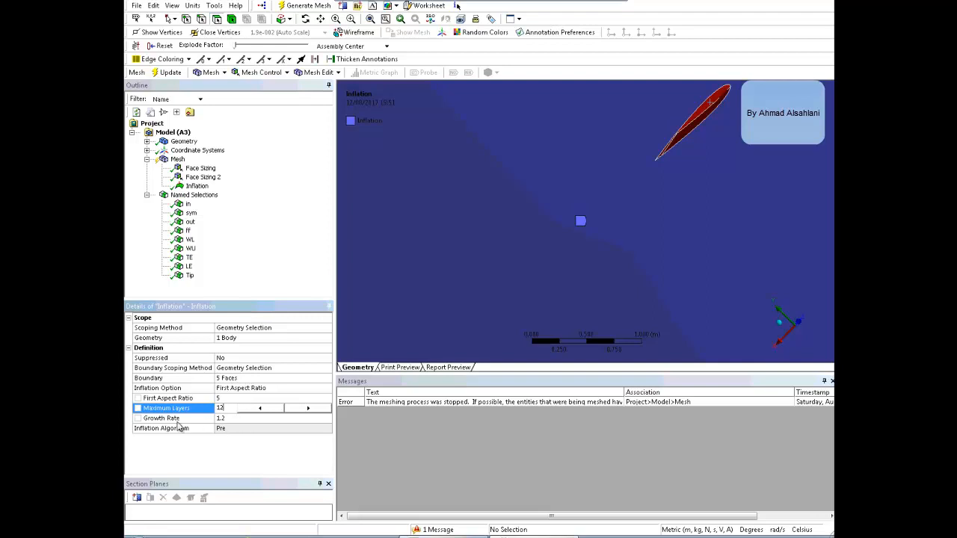
{"action": "left_click", "coordinate": [241, 419]}
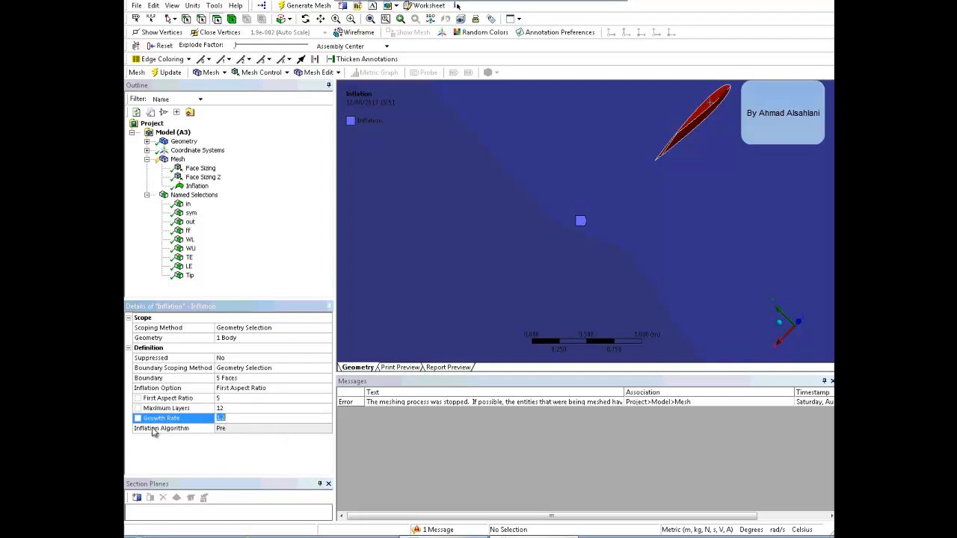
Step: Generate the mesh of the flow domain
{"action": "left_click", "coordinate": [183, 159]}
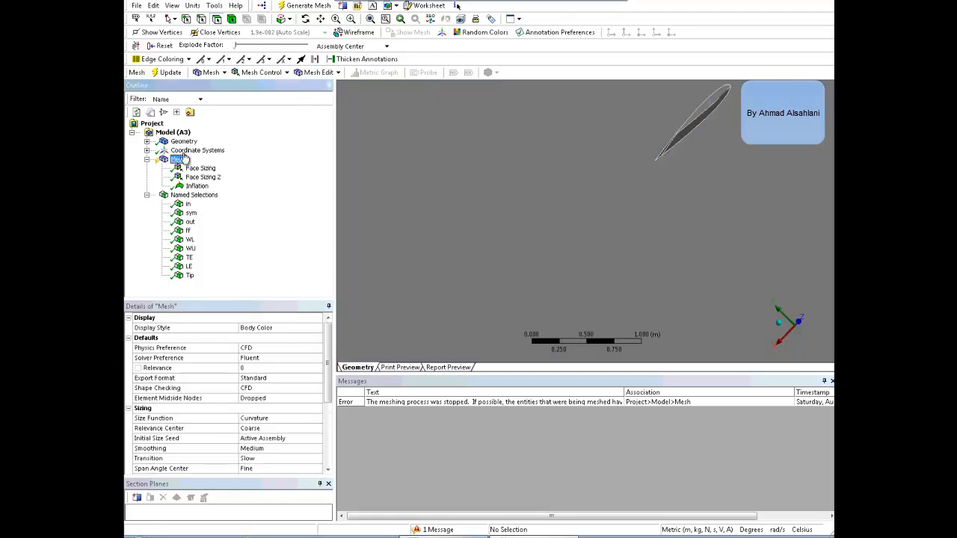
{"action": "left_click", "coordinate": [303, 6]}
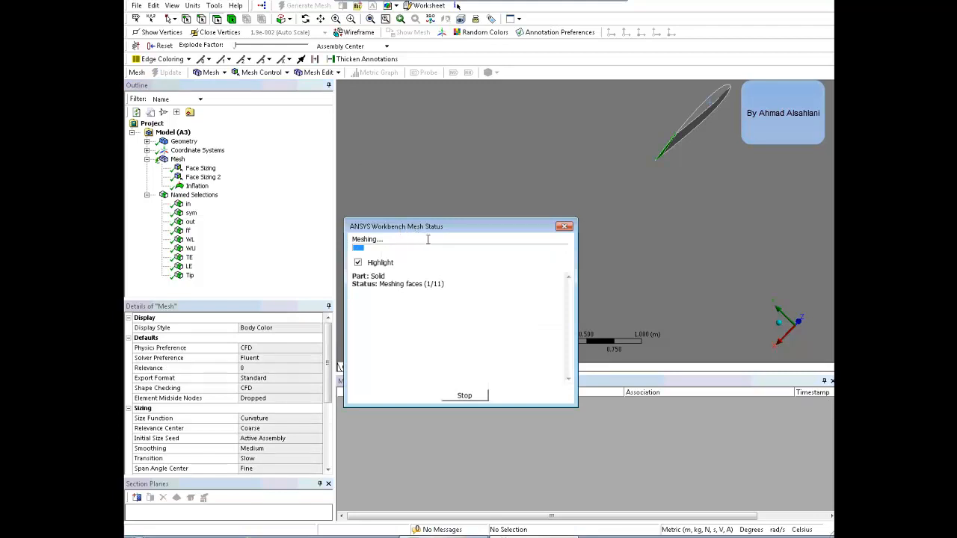
Step: Examine the mesh on the symmetry face and around the wing surfaces
{"action": "left_click_drag", "start_coordinate": [451, 227], "coordinate": [446, 177]}
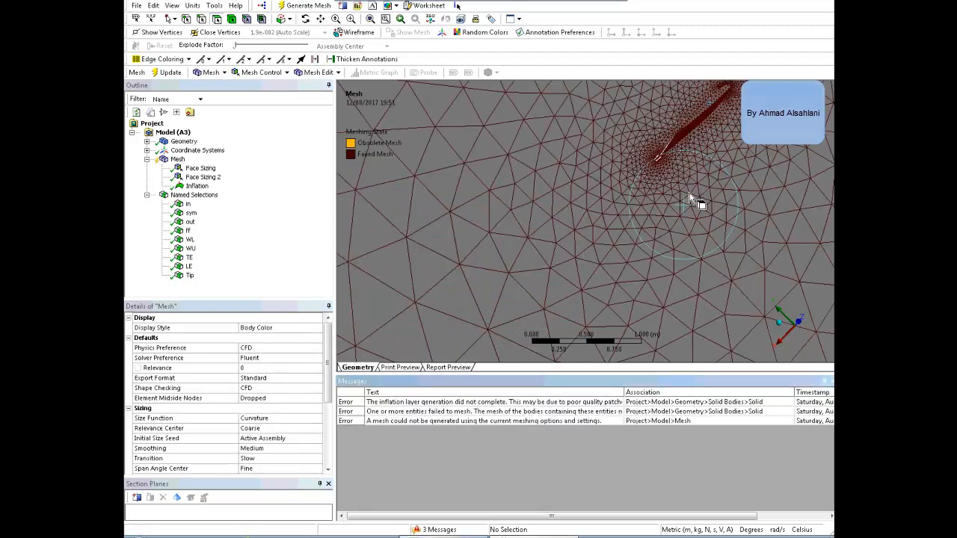
{"action": "left_click_drag", "start_coordinate": [661, 177], "coordinate": [566, 213]}
{"action": "middle_click_drag", "start_coordinate": [565, 212], "coordinate": [594, 203]}
{"action": "scroll", "coordinate": [587, 194], "scroll_direction": "down", "scroll_amount": 2}
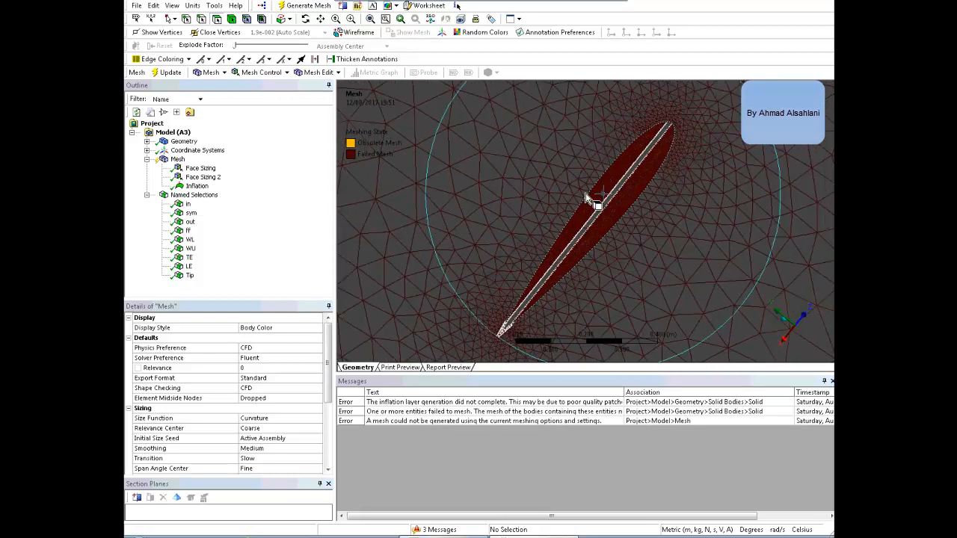
{"action": "middle_click", "coordinate": [571, 270]}
{"action": "scroll", "coordinate": [561, 271], "scroll_direction": "down", "scroll_amount": 2}
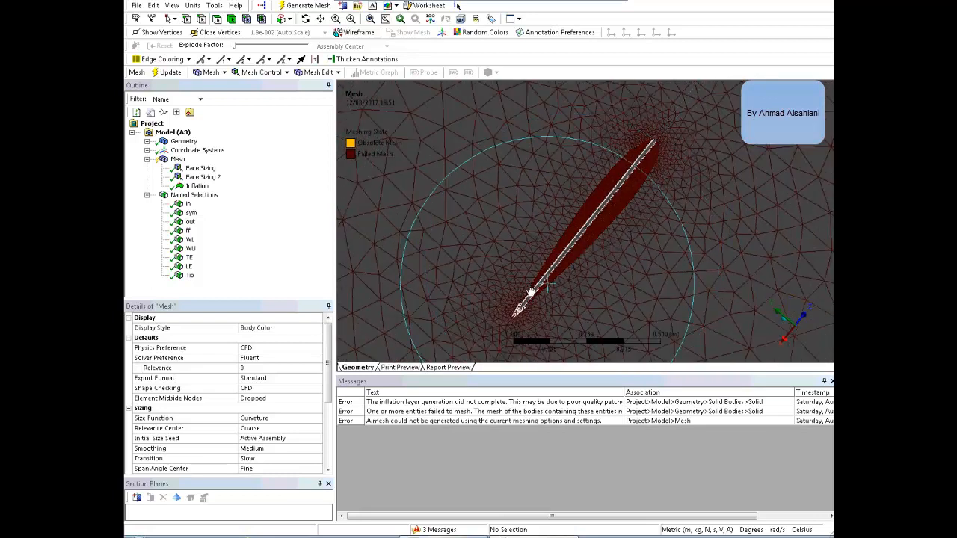
{"action": "scroll", "coordinate": [516, 288], "scroll_direction": "up", "scroll_amount": 1}
Step: Review the scoped faces and element sizes of Face Sizing 2 and Face Sizing
{"action": "left_click", "coordinate": [211, 180]}
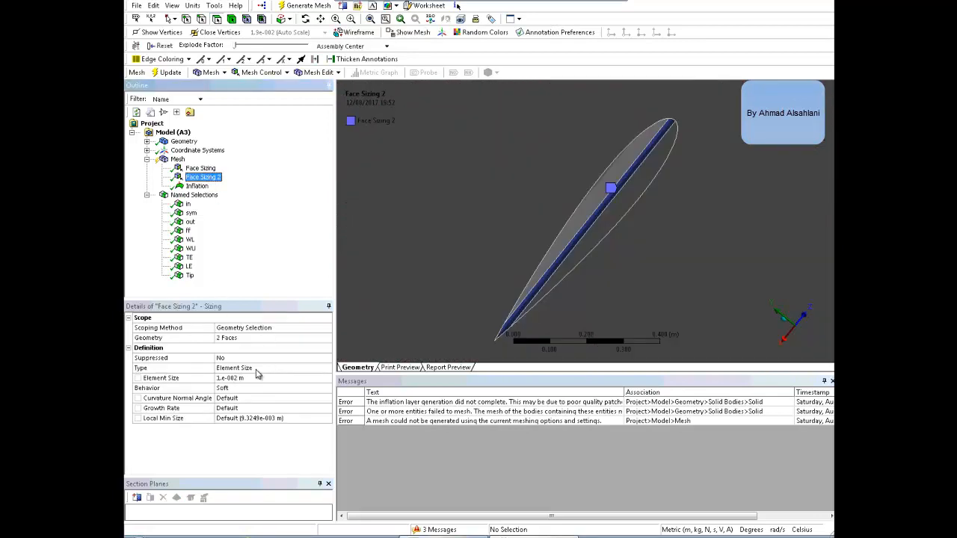
{"action": "left_click", "coordinate": [198, 169]}
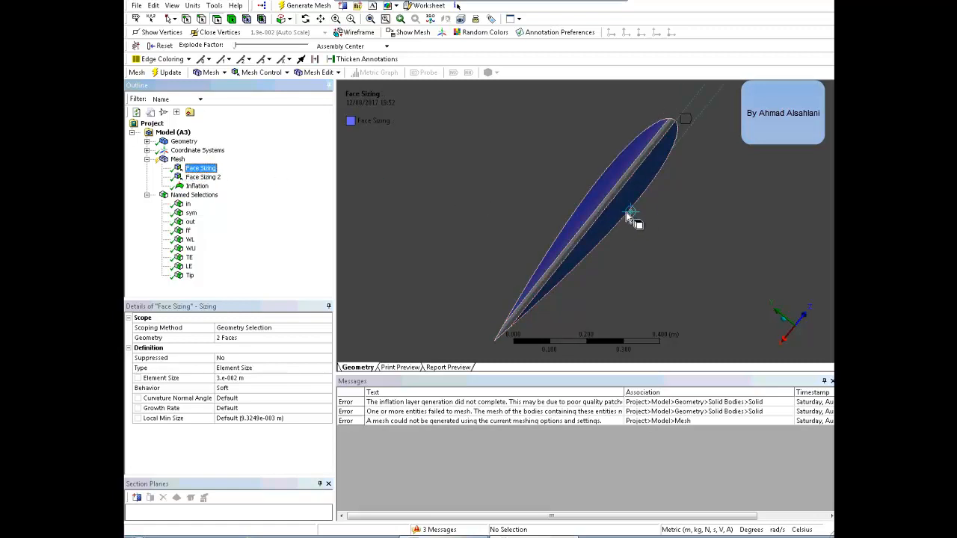
{"action": "left_click", "coordinate": [254, 379]}
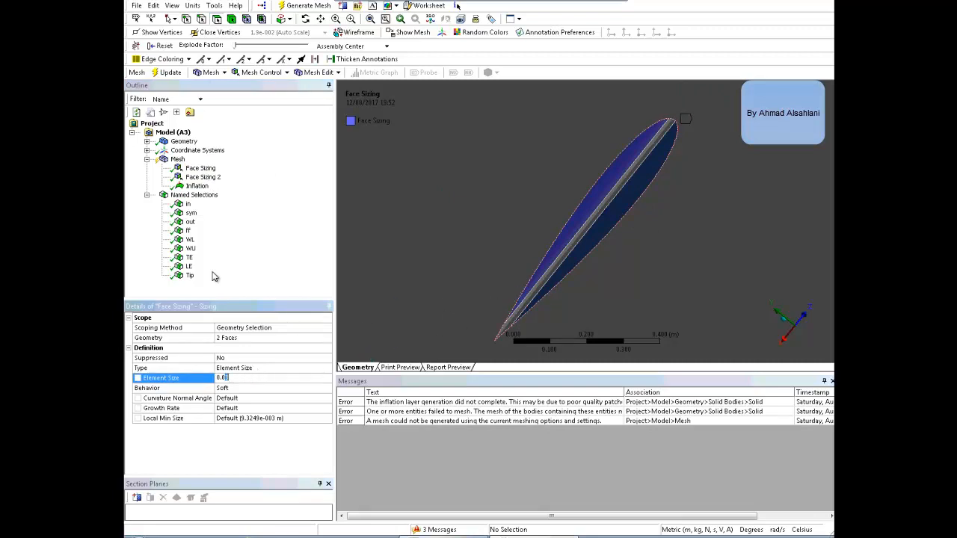
Step: Set the mesh's Relevance Center to Medium and generate the mesh again
{"action": "left_click", "coordinate": [180, 160]}
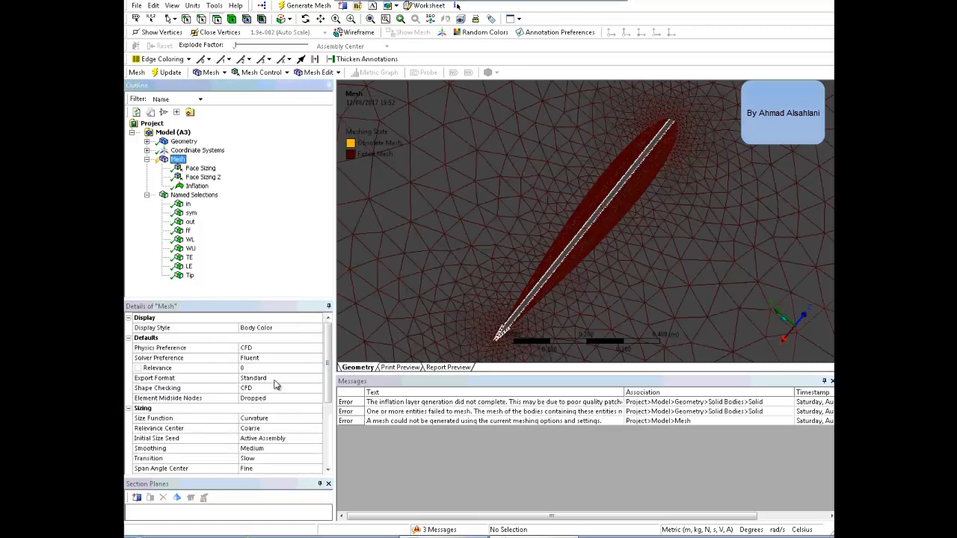
{"action": "left_click_drag", "start_coordinate": [327, 374], "coordinate": [326, 399]}
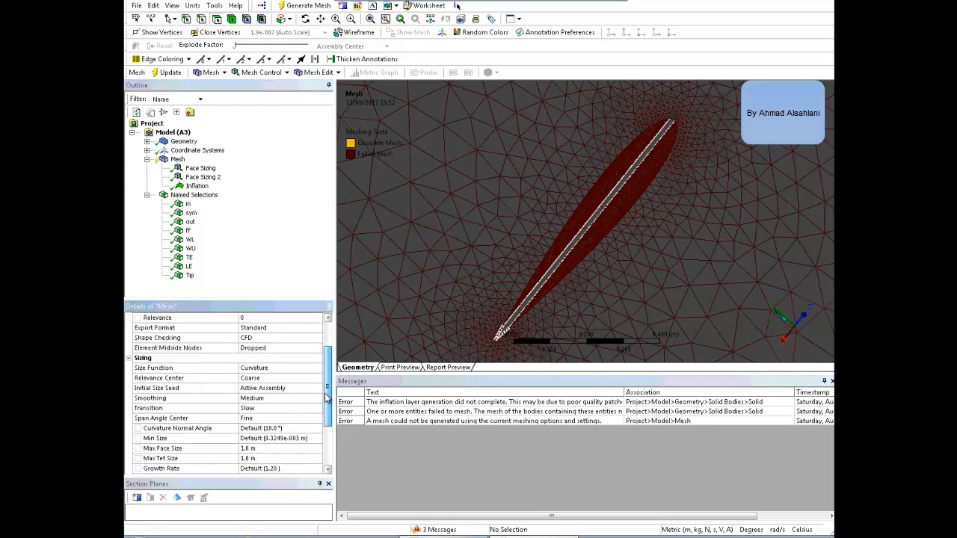
{"action": "left_click", "coordinate": [299, 382]}
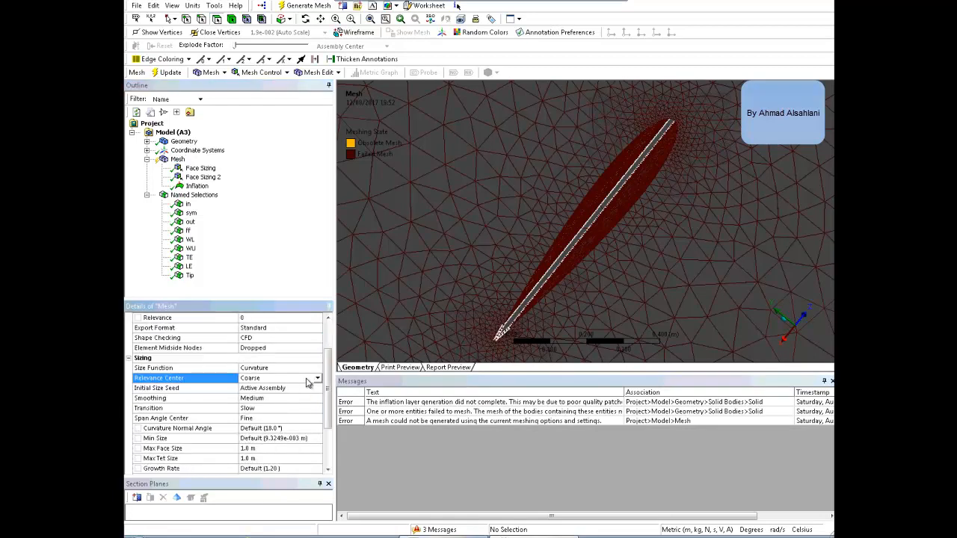
{"action": "left_click", "coordinate": [318, 379]}
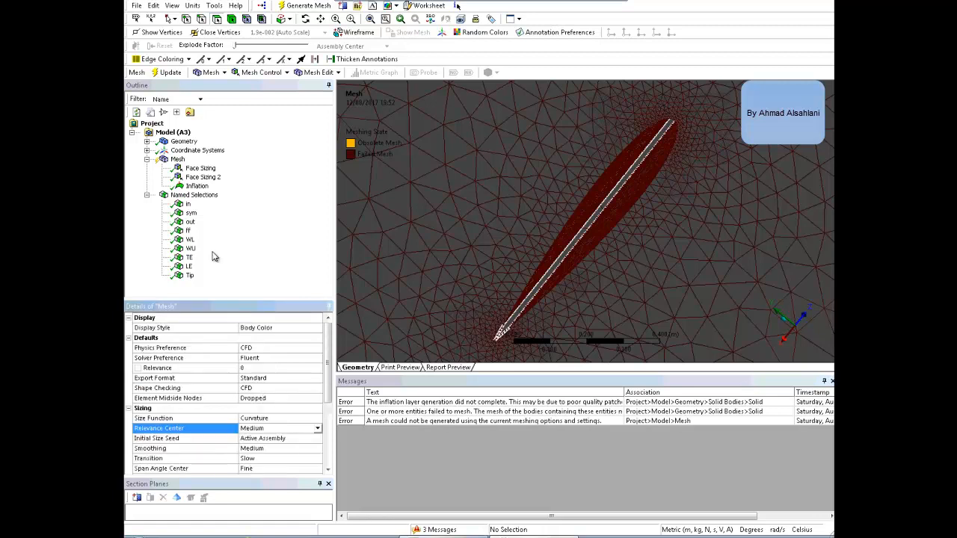
{"action": "right_click", "coordinate": [179, 161]}
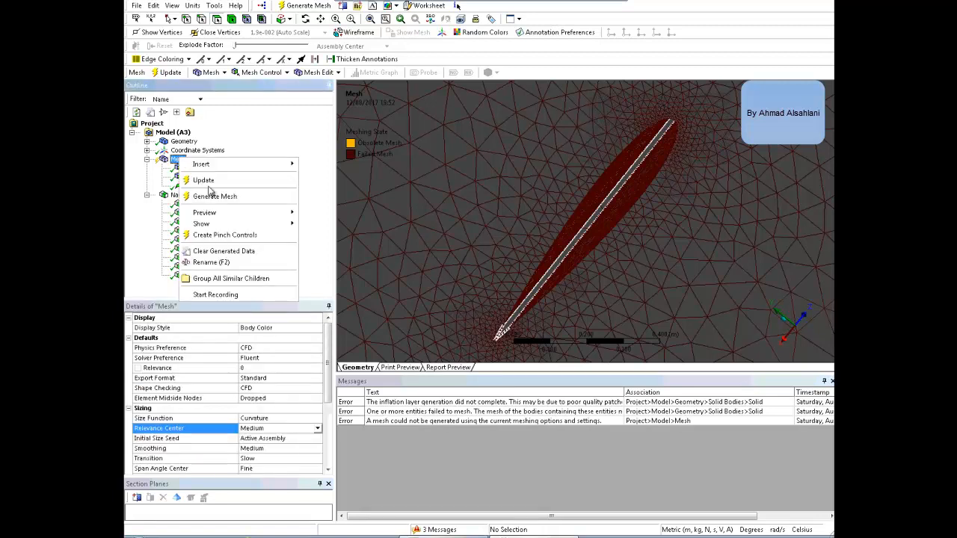
{"action": "left_click", "coordinate": [217, 199]}
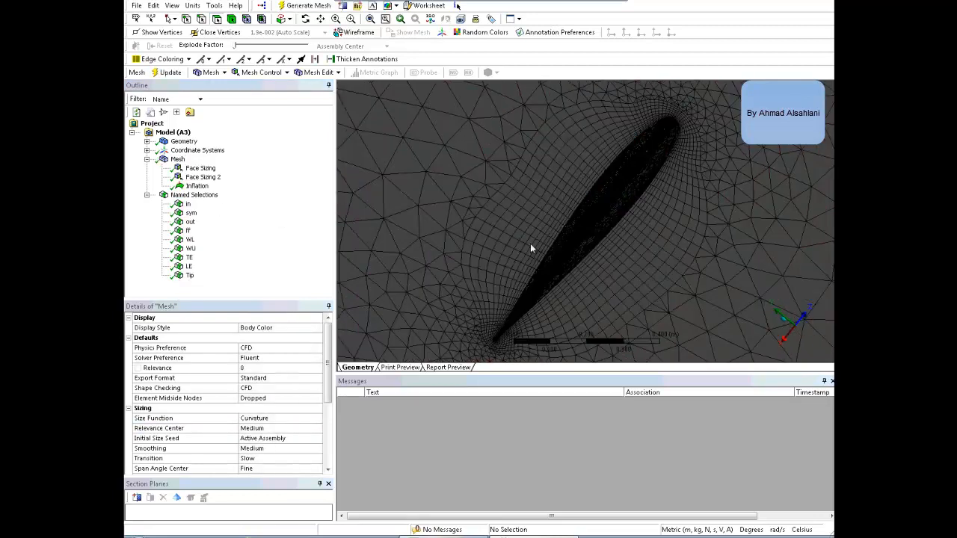
Step: Examine the new mesh and its inflation layers around the wing's leading edge, trailing edge and surrounding symmetry face
{"action": "middle_click_drag", "start_coordinate": [494, 268], "coordinate": [496, 233]}
{"action": "scroll", "coordinate": [488, 270], "scroll_direction": "down", "scroll_amount": 3}
{"action": "scroll", "coordinate": [496, 282], "scroll_direction": "up", "scroll_amount": 3}
{"action": "scroll", "coordinate": [496, 228], "scroll_direction": "down", "scroll_amount": 3}
{"action": "scroll", "coordinate": [535, 262], "scroll_direction": "down", "scroll_amount": 1}
{"action": "middle_click_drag", "start_coordinate": [535, 261], "coordinate": [571, 293]}
{"action": "scroll", "coordinate": [553, 325], "scroll_direction": "up", "scroll_amount": 2}
{"action": "scroll", "coordinate": [574, 296], "scroll_direction": "up", "scroll_amount": 3}
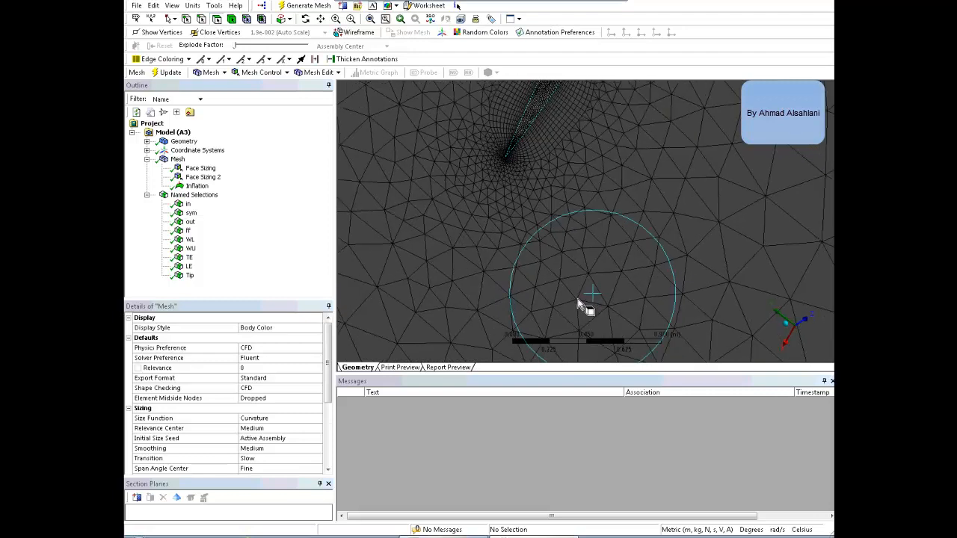
{"action": "scroll", "coordinate": [579, 299], "scroll_direction": "down", "scroll_amount": 3}
{"action": "scroll", "coordinate": [496, 261], "scroll_direction": "up", "scroll_amount": 5}
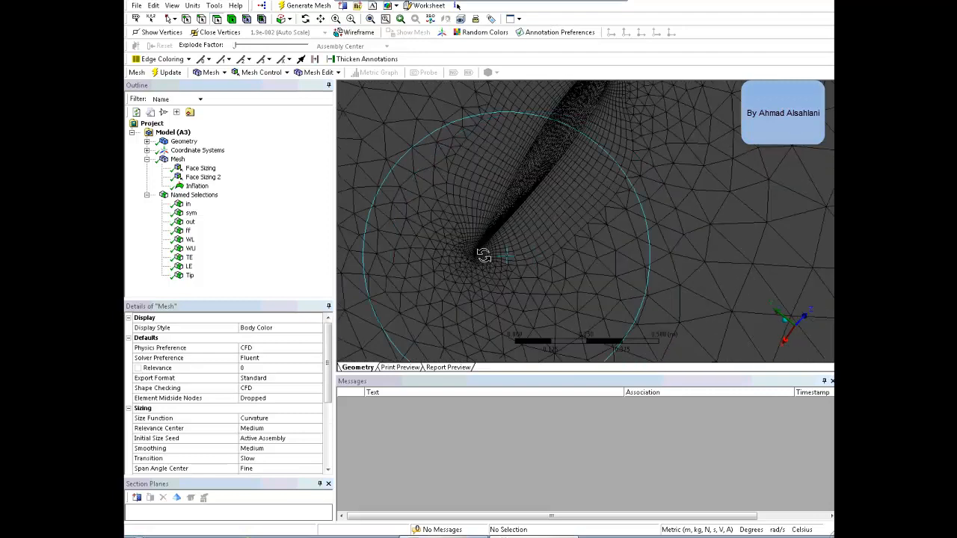
{"action": "middle_click_drag", "start_coordinate": [470, 239], "coordinate": [519, 203]}
{"action": "scroll", "coordinate": [493, 243], "scroll_direction": "up", "scroll_amount": 3}
{"action": "scroll", "coordinate": [487, 240], "scroll_direction": "up", "scroll_amount": 1}
{"action": "scroll", "coordinate": [519, 203], "scroll_direction": "down", "scroll_amount": 3}
{"action": "scroll", "coordinate": [545, 194], "scroll_direction": "up", "scroll_amount": 3}
{"action": "scroll", "coordinate": [551, 202], "scroll_direction": "up", "scroll_amount": 2}
{"action": "scroll", "coordinate": [523, 160], "scroll_direction": "up", "scroll_amount": 1}
{"action": "middle_click_drag", "start_coordinate": [524, 160], "coordinate": [524, 159]}
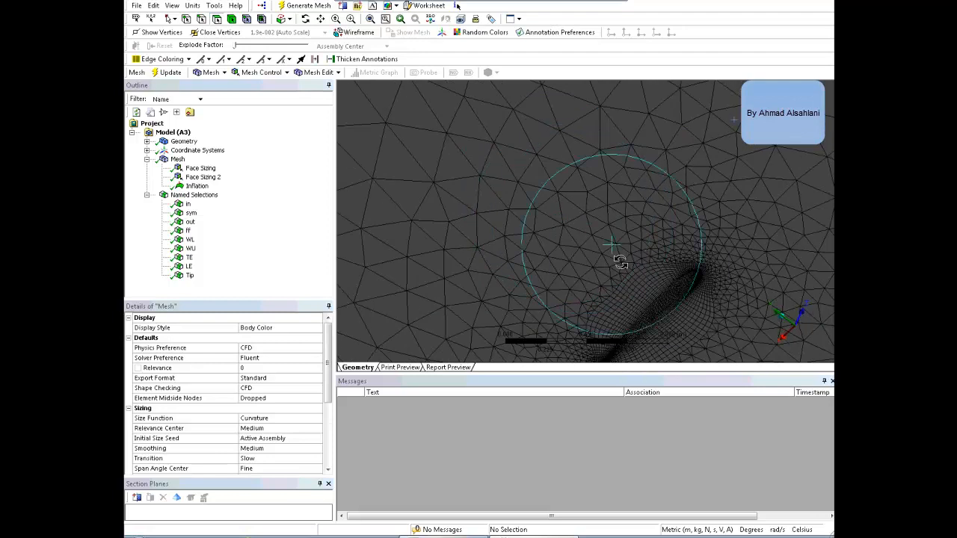
{"action": "middle_click_drag", "start_coordinate": [620, 261], "coordinate": [627, 255]}
{"action": "scroll", "coordinate": [658, 172], "scroll_direction": "up", "scroll_amount": 4}
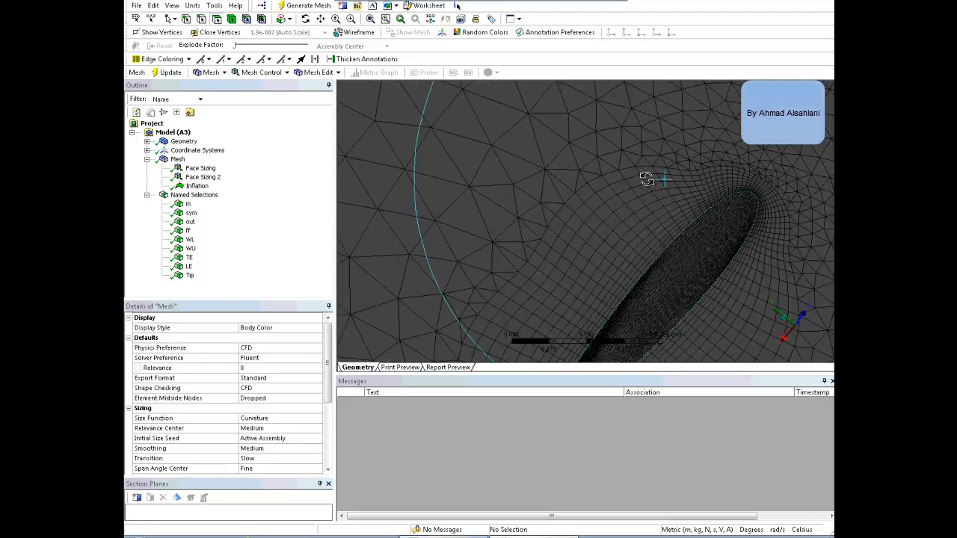
{"action": "middle_click_drag", "start_coordinate": [647, 177], "coordinate": [649, 178]}
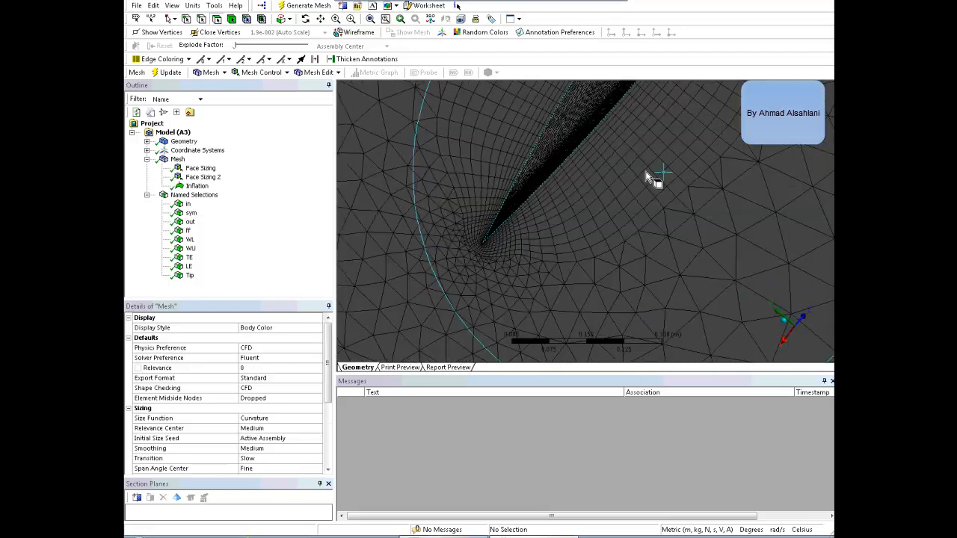
{"action": "scroll", "coordinate": [524, 211], "scroll_direction": "up", "scroll_amount": 2}
{"action": "middle_click_drag", "start_coordinate": [508, 210], "coordinate": [581, 244]}
{"action": "scroll", "coordinate": [489, 216], "scroll_direction": "up", "scroll_amount": 2}
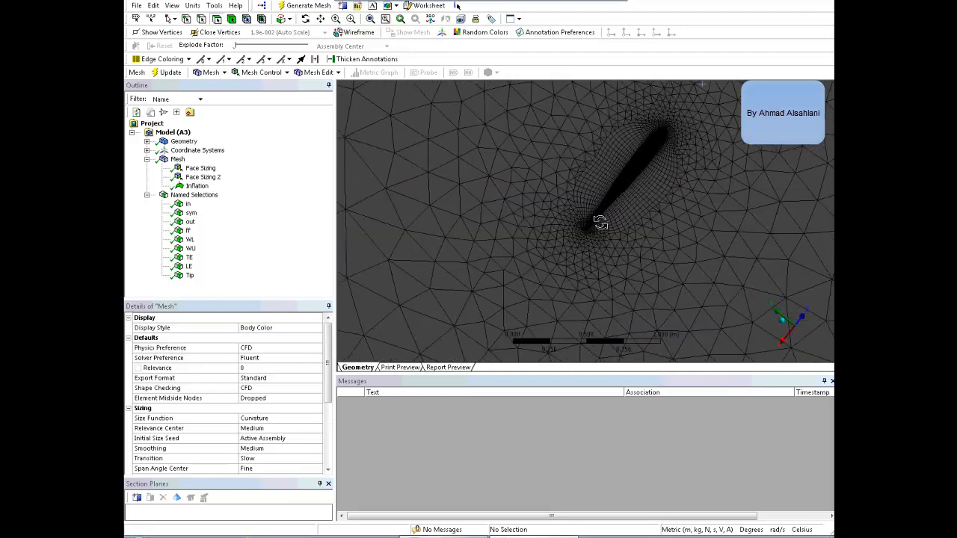
{"action": "middle_click_drag", "start_coordinate": [618, 142], "coordinate": [649, 271]}
{"action": "scroll", "coordinate": [649, 270], "scroll_direction": "up", "scroll_amount": 2}
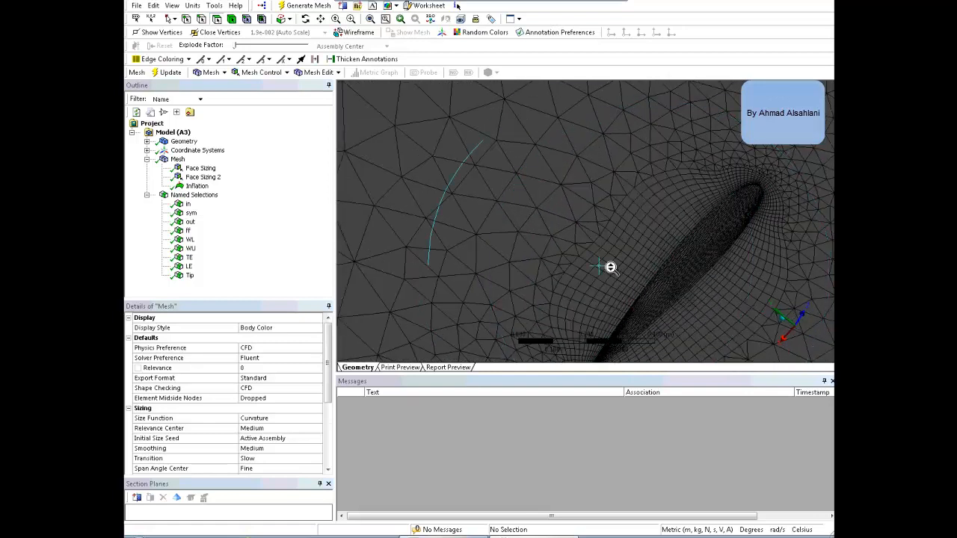
{"action": "scroll", "coordinate": [607, 267], "scroll_direction": "down", "scroll_amount": 4}
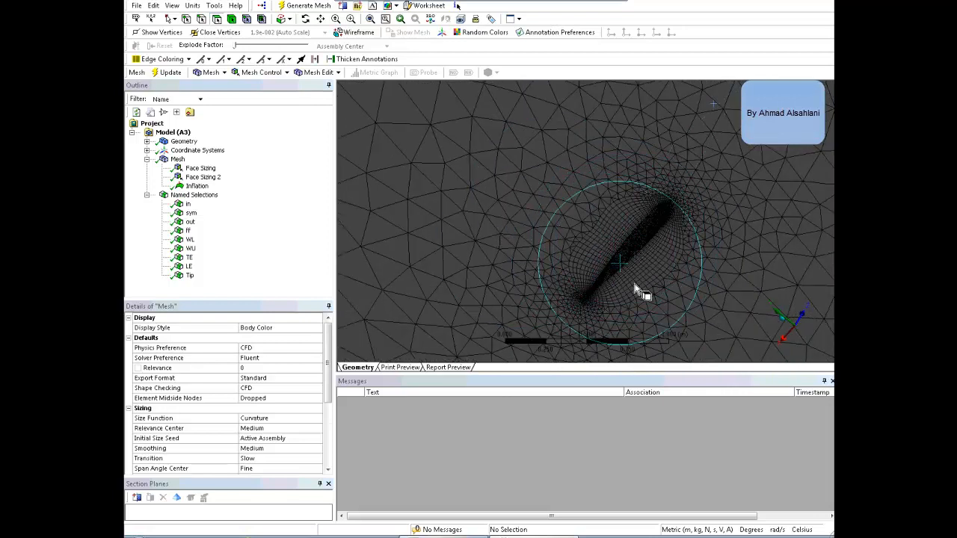
{"action": "scroll", "coordinate": [658, 207], "scroll_direction": "up", "scroll_amount": 2}
{"action": "scroll", "coordinate": [689, 212], "scroll_direction": "up", "scroll_amount": 1}
{"action": "middle_click_drag", "start_coordinate": [603, 246], "coordinate": [558, 258]}
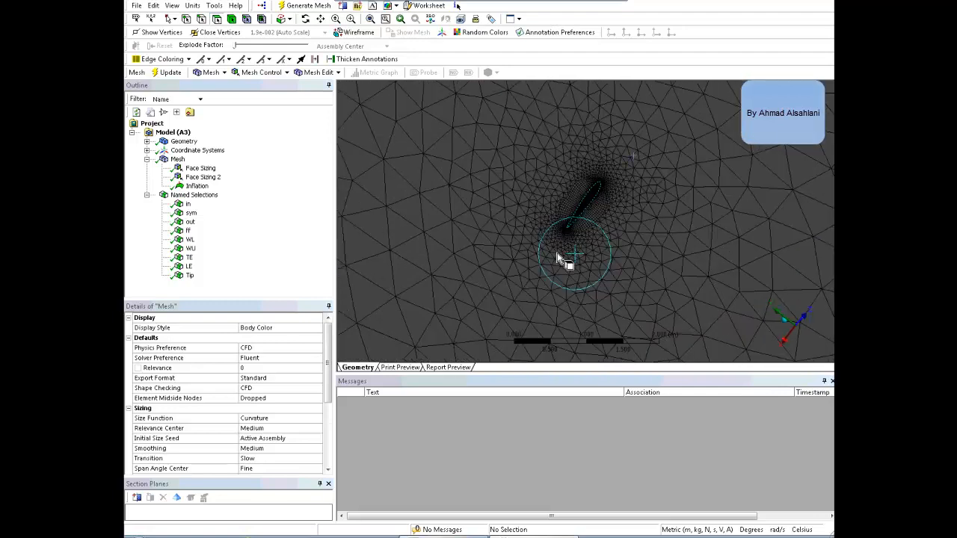
{"action": "scroll", "coordinate": [579, 183], "scroll_direction": "up", "scroll_amount": 10}
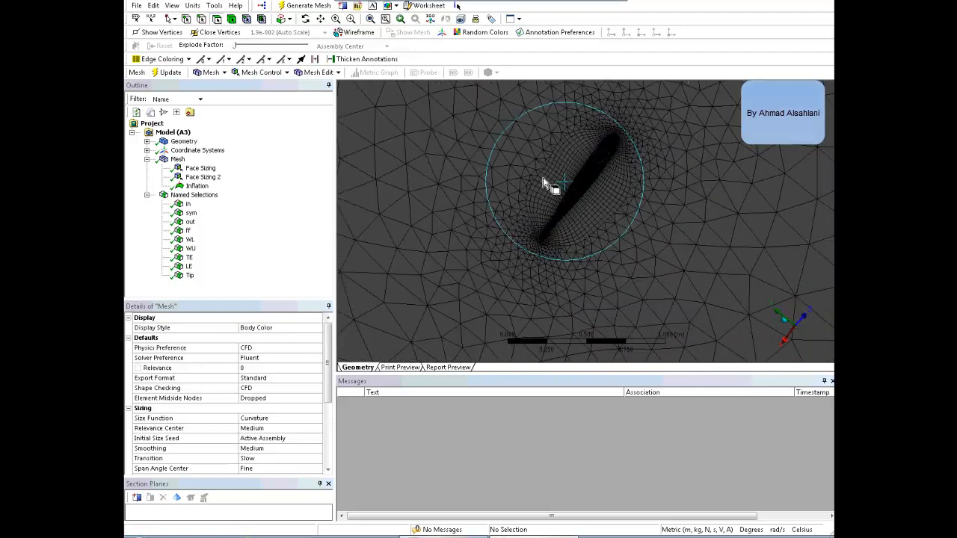
{"action": "middle_click_drag", "start_coordinate": [546, 187], "coordinate": [493, 201]}
{"action": "scroll", "coordinate": [494, 198], "scroll_direction": "up", "scroll_amount": 3}
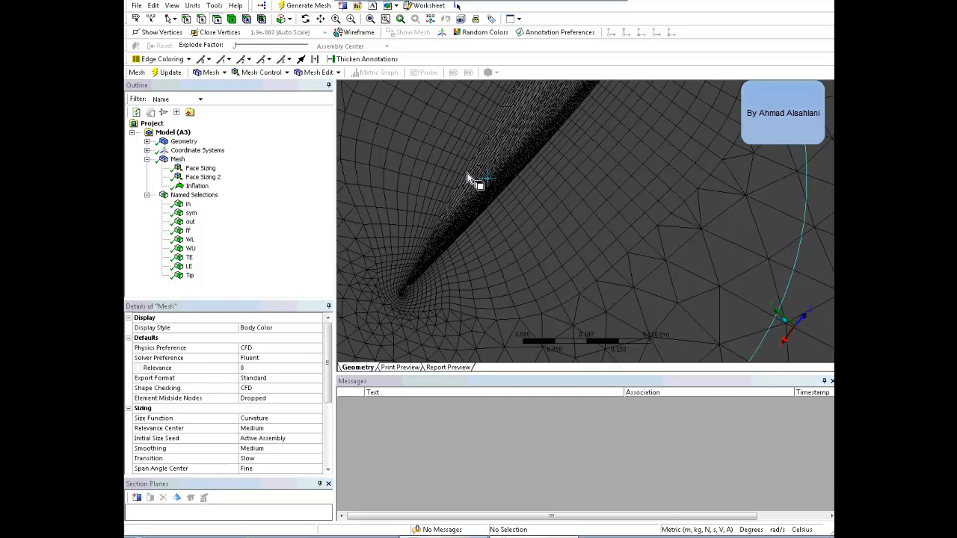
{"action": "middle_click_drag", "start_coordinate": [457, 184], "coordinate": [475, 181]}
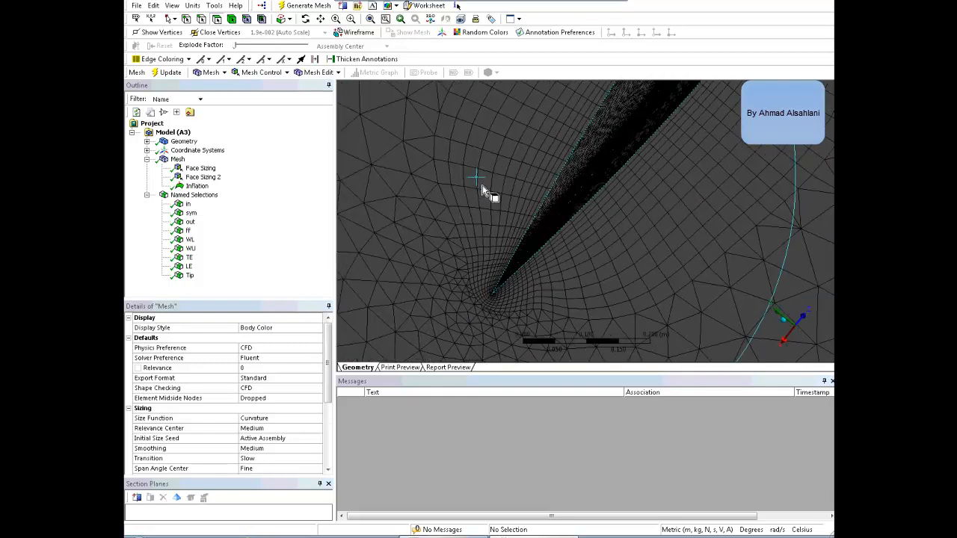
{"action": "scroll", "coordinate": [472, 220], "scroll_direction": "down", "scroll_amount": 2}
{"action": "scroll", "coordinate": [549, 199], "scroll_direction": "down", "scroll_amount": 1}
{"action": "scroll", "coordinate": [509, 187], "scroll_direction": "down", "scroll_amount": 1}
{"action": "scroll", "coordinate": [576, 214], "scroll_direction": "down", "scroll_amount": 1}
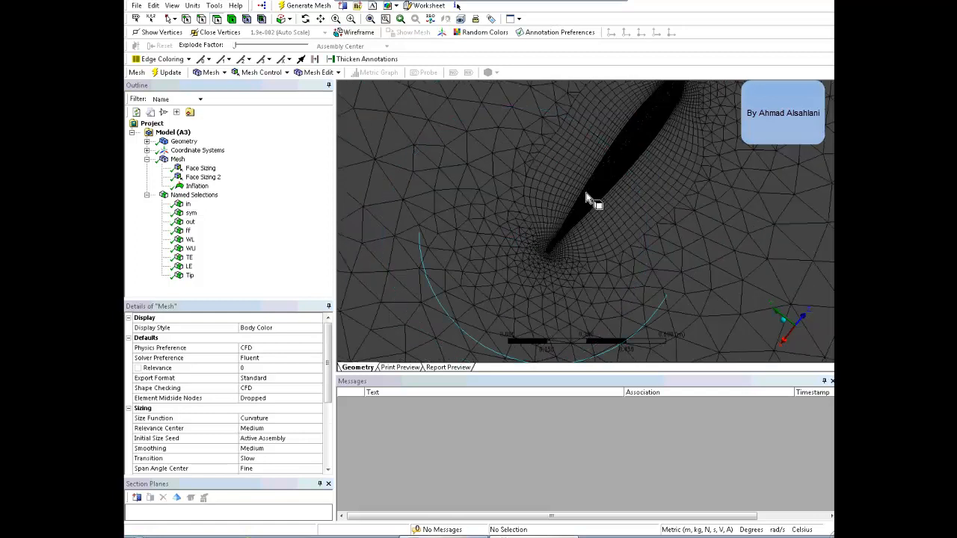
{"action": "scroll", "coordinate": [550, 174], "scroll_direction": "down", "scroll_amount": 1}
{"action": "left_click", "coordinate": [572, 249]}
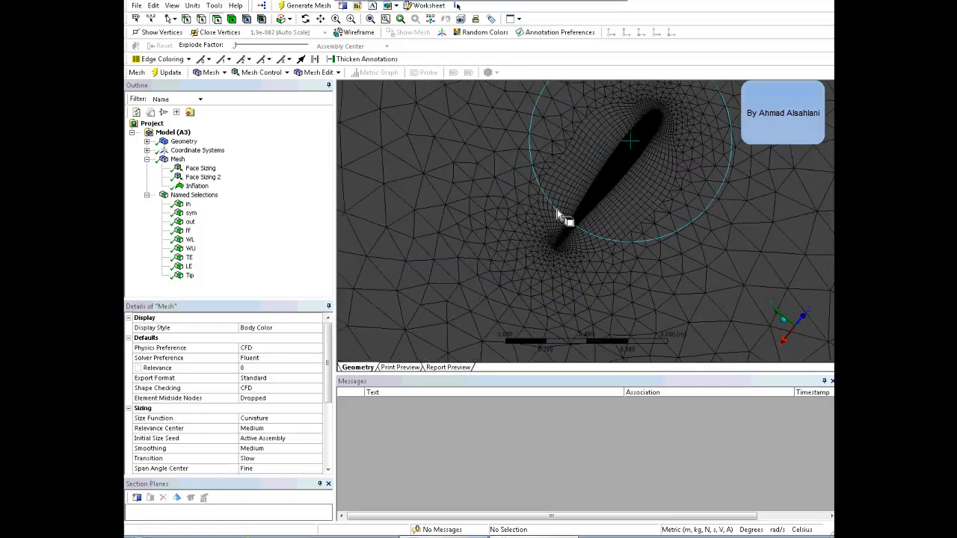
Step: Set the element size of the first Face Sizing to 0.02 m and regenerate the mesh
{"action": "left_click", "coordinate": [203, 177]}
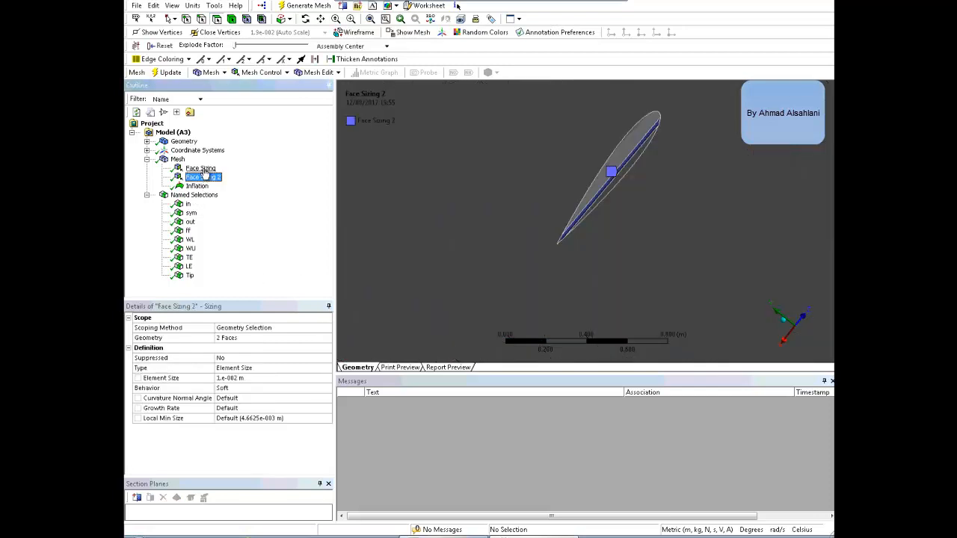
{"action": "left_click", "coordinate": [200, 169]}
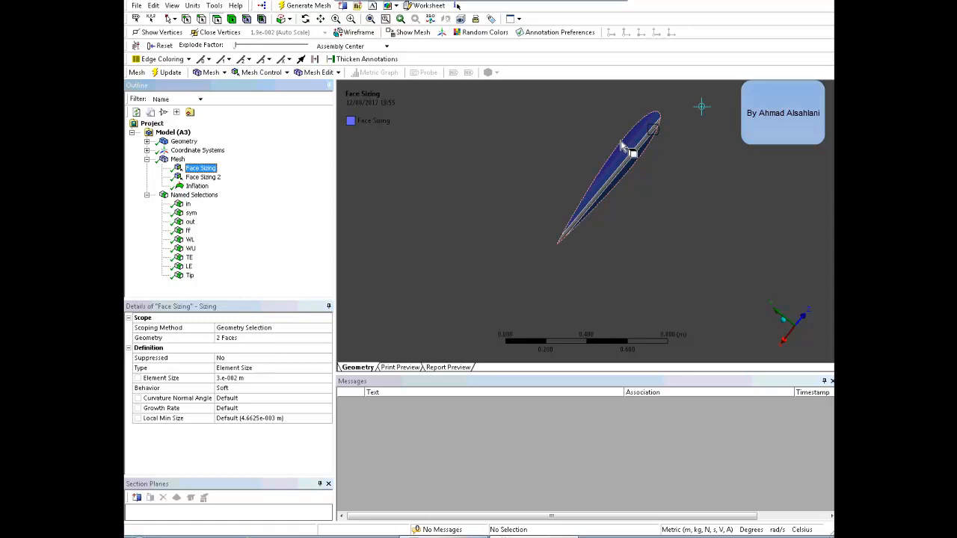
{"action": "left_click", "coordinate": [239, 379]}
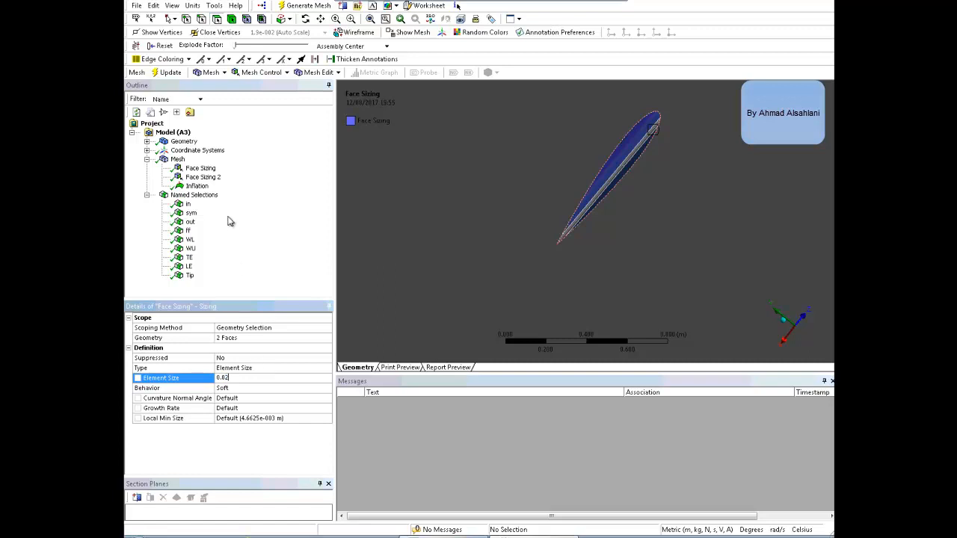
{"action": "right_click", "coordinate": [177, 161]}
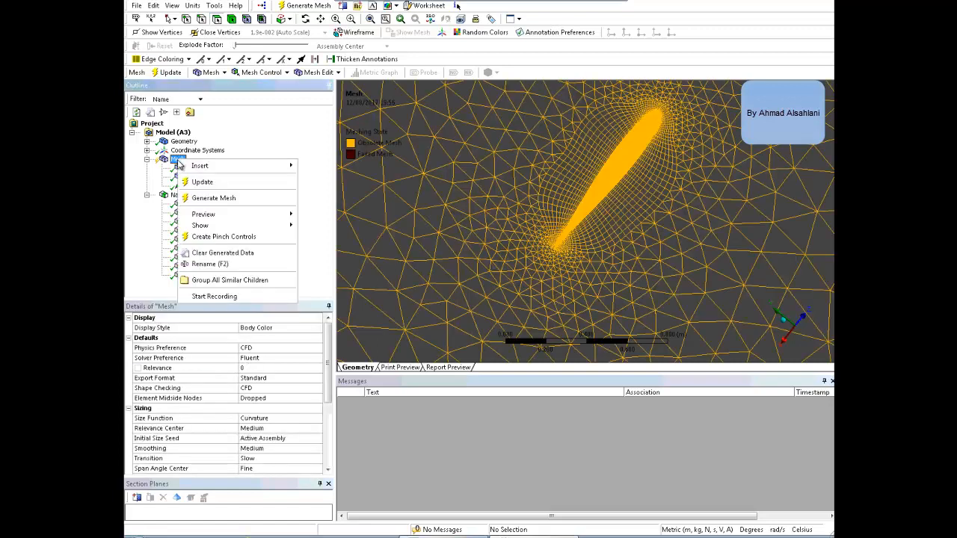
{"action": "left_click", "coordinate": [224, 197]}
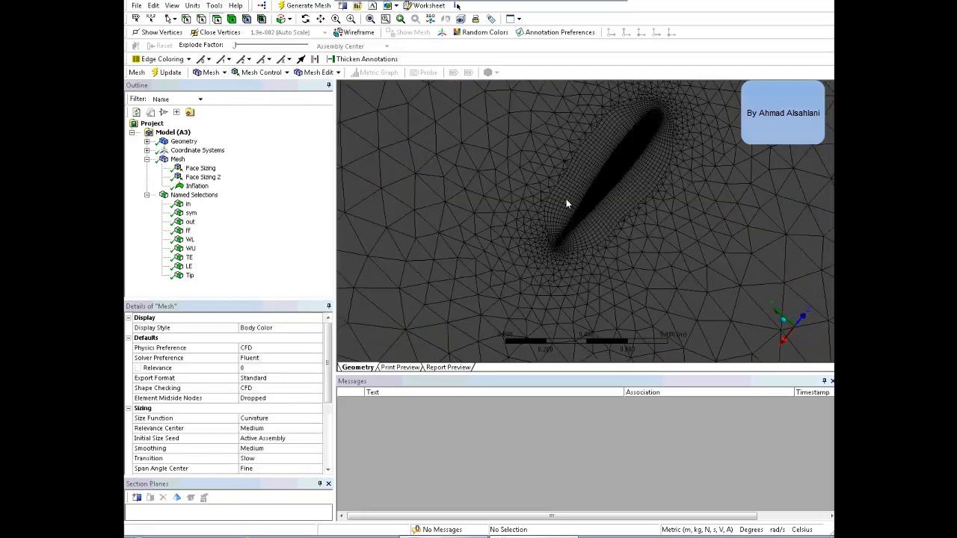
Step: View the domain normal to the XZ plane and create a section plane slicing lengthwise through it near the symmetry face
{"action": "middle_click_drag", "start_coordinate": [568, 199], "coordinate": [743, 199]}
{"action": "scroll", "coordinate": [744, 199], "scroll_direction": "down", "scroll_amount": 5}
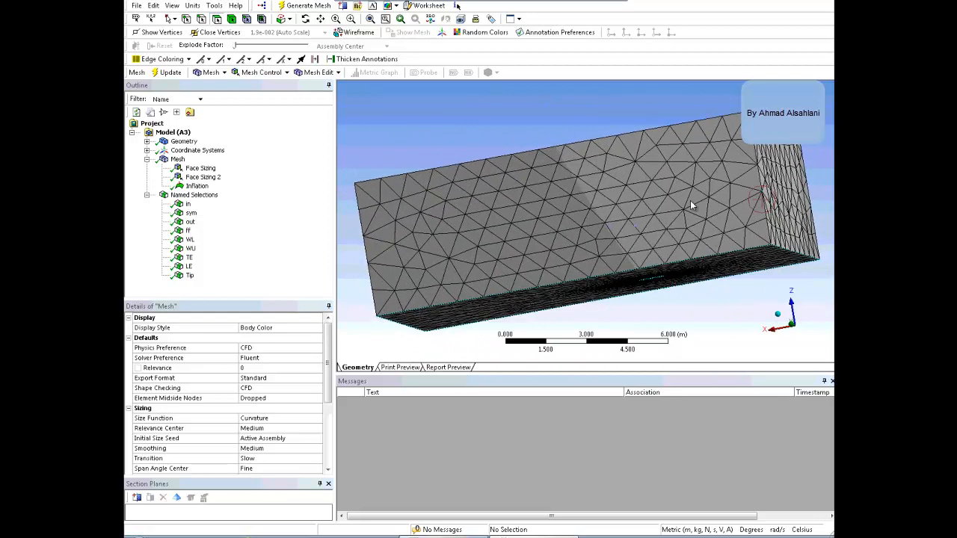
{"action": "left_click", "coordinate": [794, 327]}
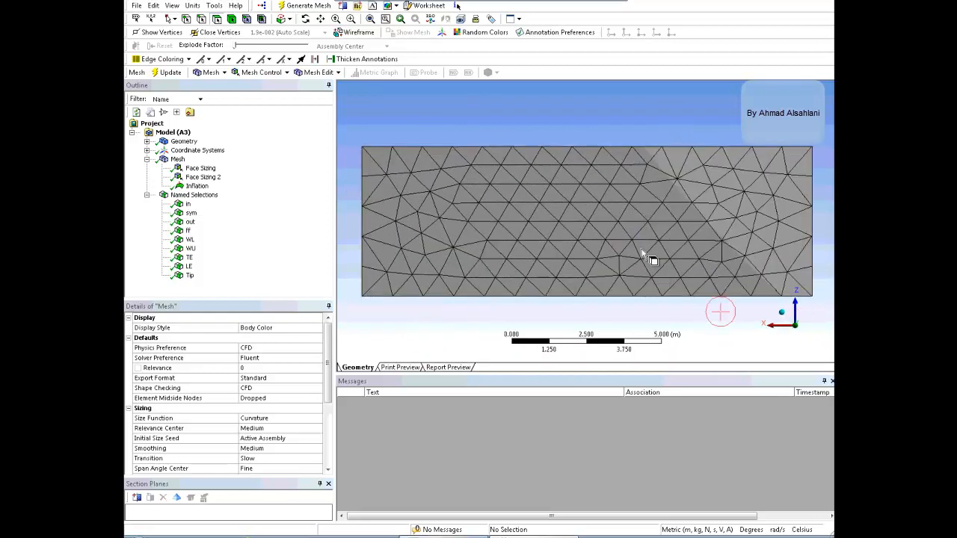
{"action": "scroll", "coordinate": [538, 280], "scroll_direction": "down", "scroll_amount": 1}
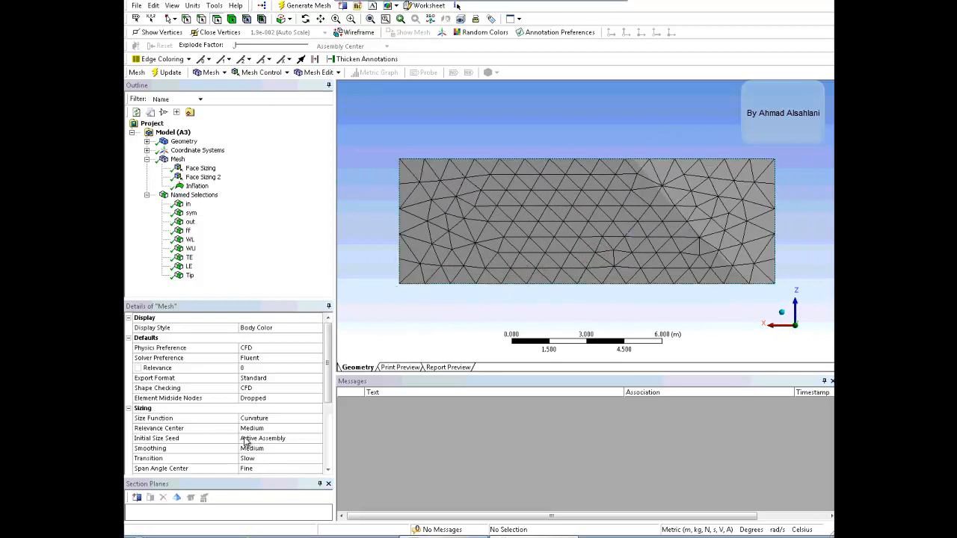
{"action": "left_click", "coordinate": [136, 500]}
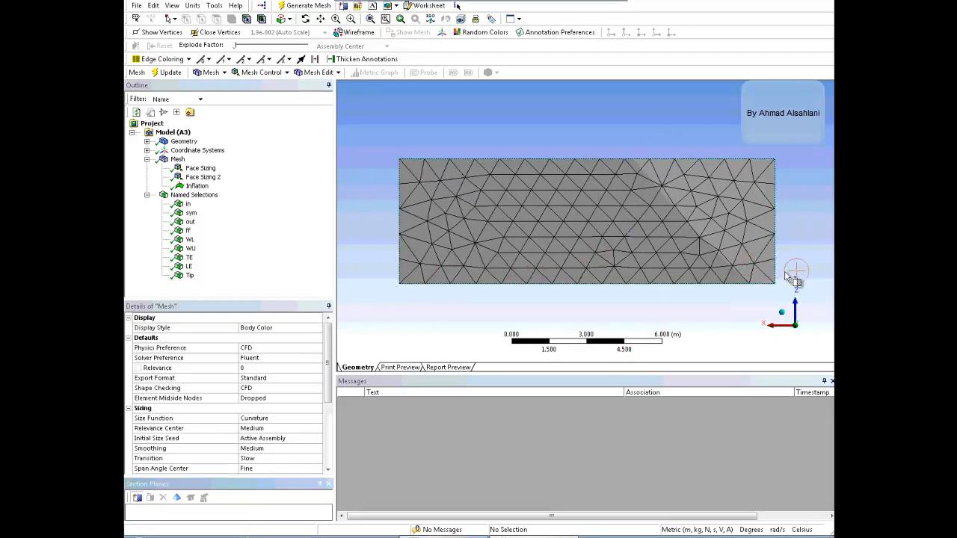
{"action": "left_click_drag", "start_coordinate": [794, 274], "coordinate": [365, 274]}
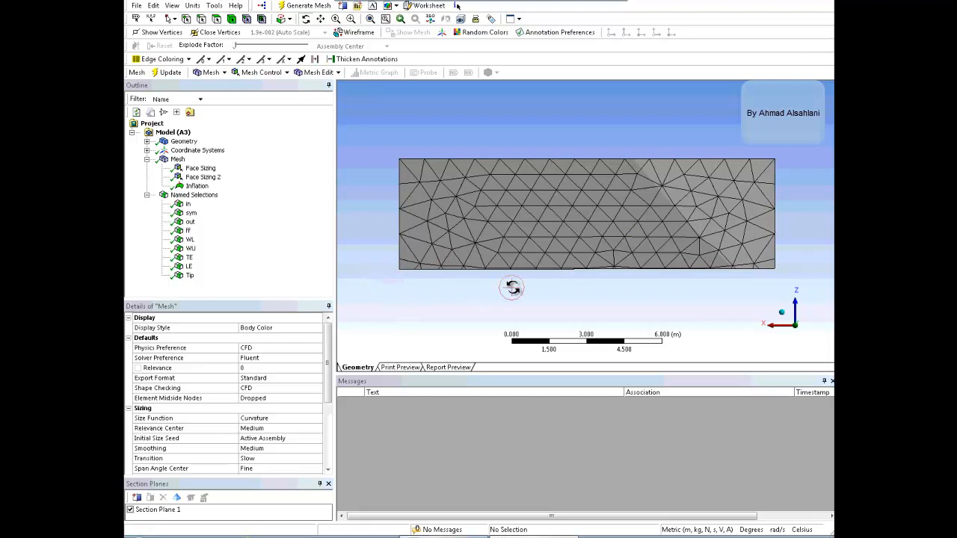
Step: Examine the sectioned mesh and inflation layers around the wing, and toggle the display of whole elements
{"action": "middle_click_drag", "start_coordinate": [513, 258], "coordinate": [471, 216]}
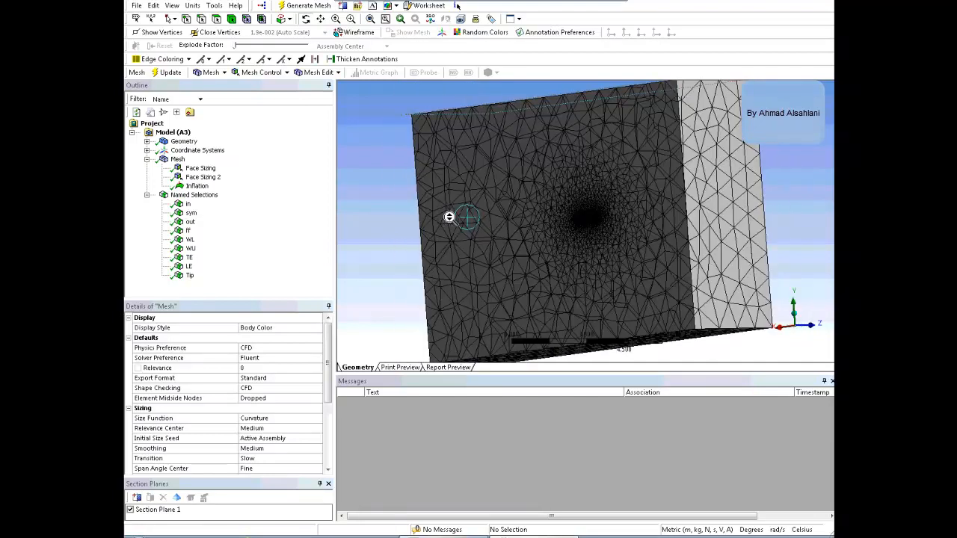
{"action": "scroll", "coordinate": [585, 212], "scroll_direction": "up", "scroll_amount": 10}
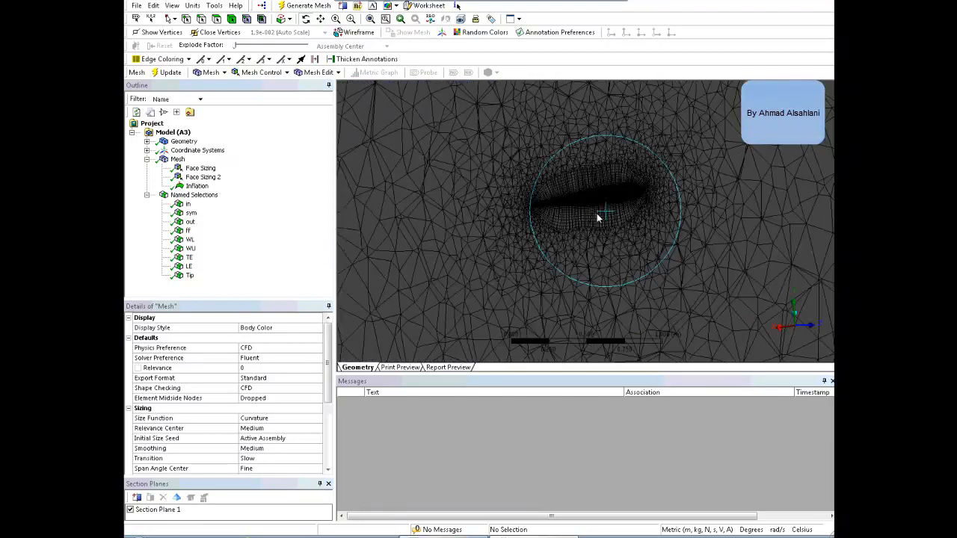
{"action": "scroll", "coordinate": [609, 232], "scroll_direction": "up", "scroll_amount": 2}
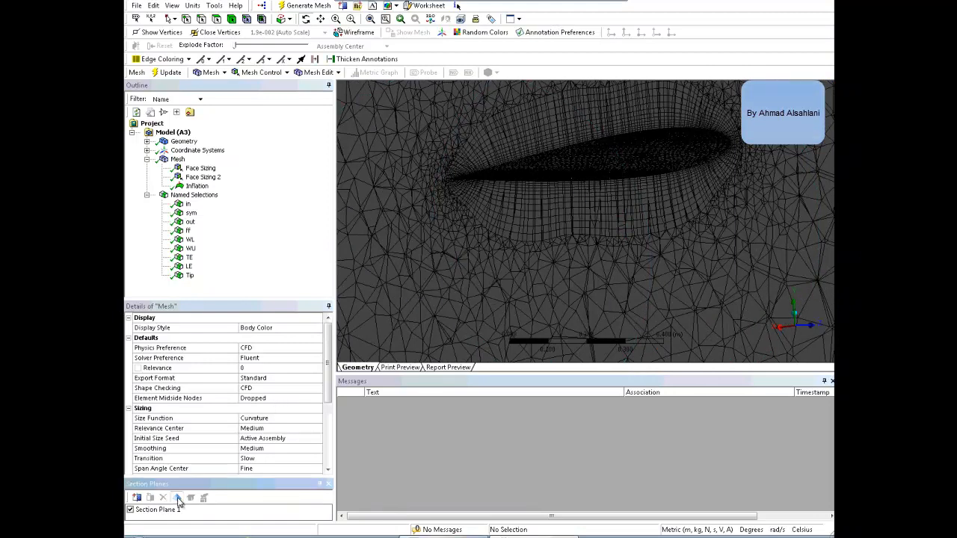
{"action": "left_click", "coordinate": [177, 498]}
{"action": "middle_click_drag", "start_coordinate": [626, 212], "coordinate": [546, 292]}
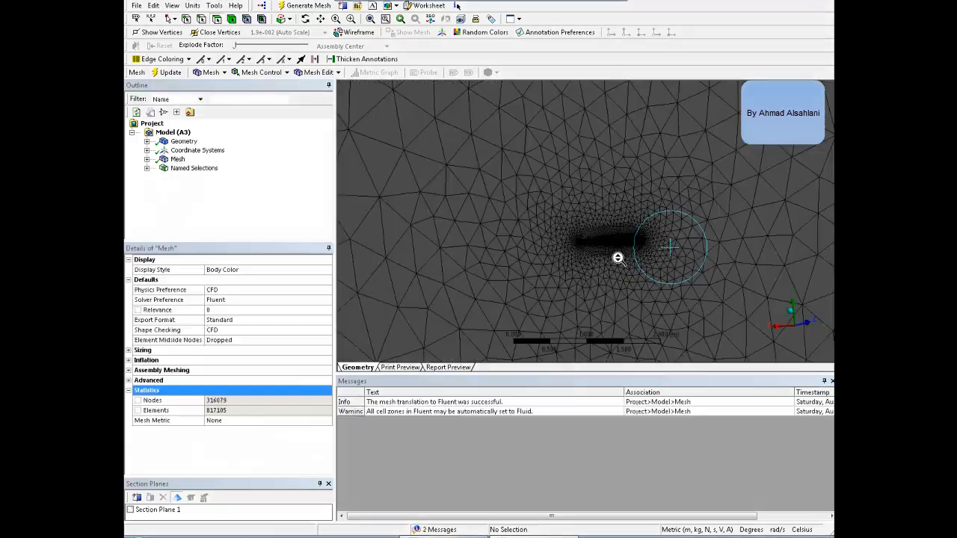
Step: Inspect the generated mesh around the airfoil on the symmetry face and over the entire flow domain
{"action": "scroll", "coordinate": [630, 282], "scroll_direction": "up", "scroll_amount": 3}
{"action": "scroll", "coordinate": [631, 282], "scroll_direction": "up", "scroll_amount": 5}
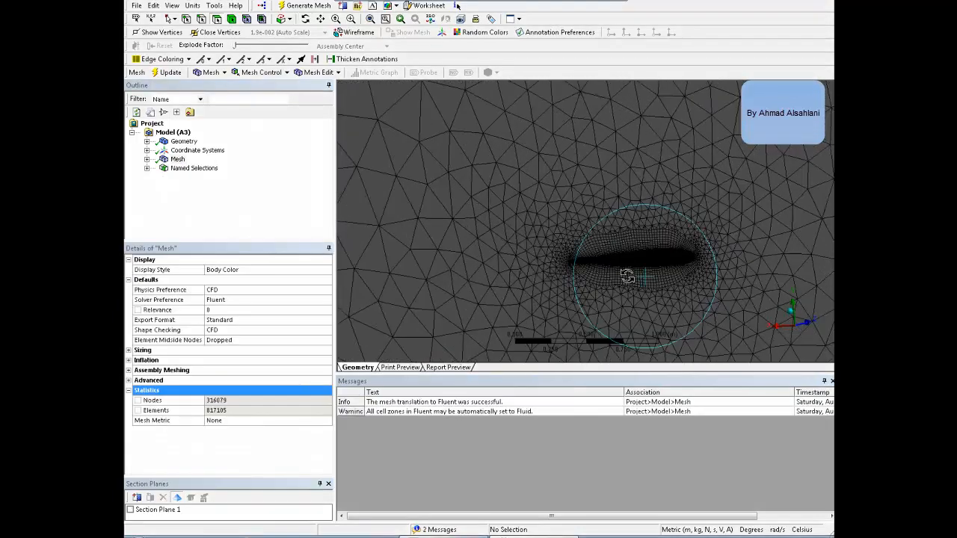
{"action": "middle_click_drag", "start_coordinate": [645, 282], "coordinate": [645, 279]}
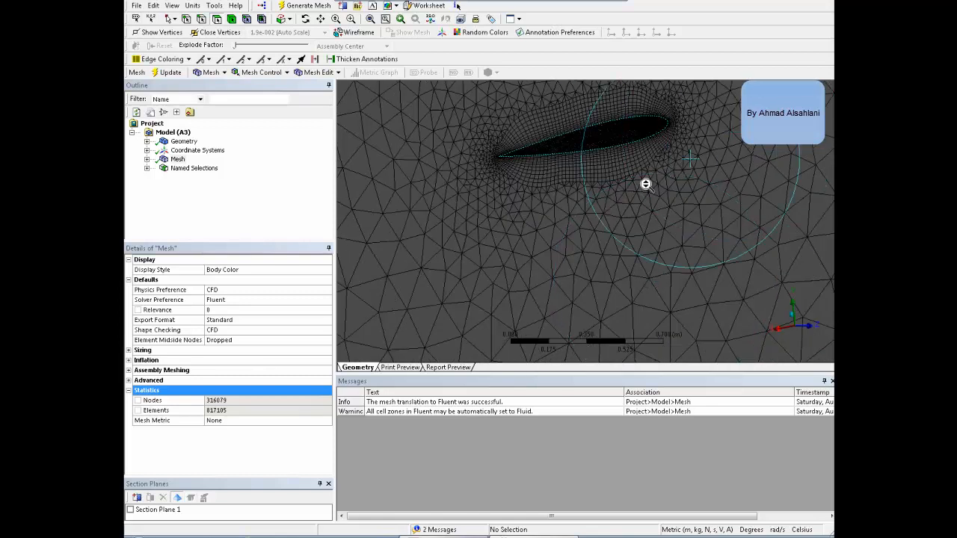
{"action": "scroll", "coordinate": [534, 210], "scroll_direction": "down", "scroll_amount": 1}
{"action": "scroll", "coordinate": [537, 213], "scroll_direction": "down", "scroll_amount": 3}
{"action": "scroll", "coordinate": [587, 206], "scroll_direction": "down", "scroll_amount": 6}
{"action": "middle_click_drag", "start_coordinate": [593, 214], "coordinate": [703, 209]}
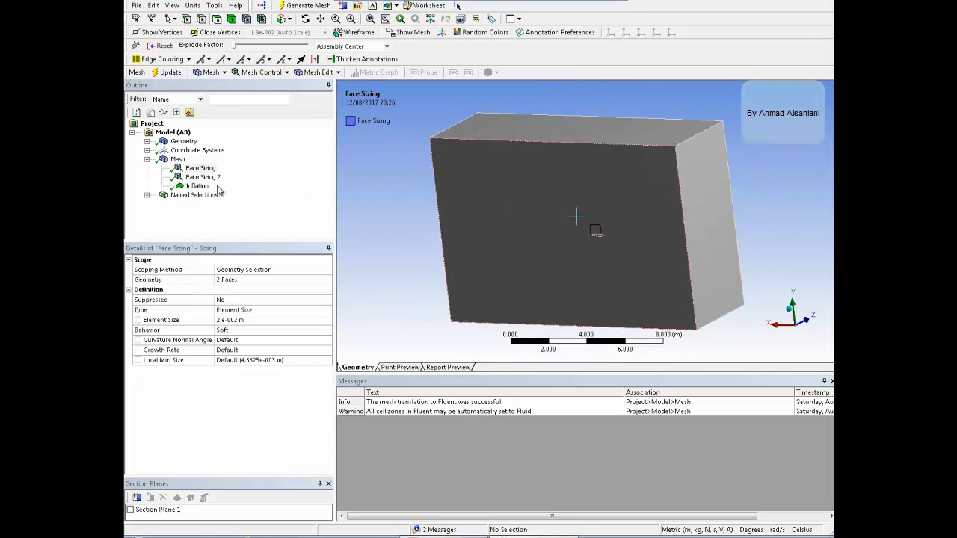
{"action": "left_click", "coordinate": [175, 159]}
{"action": "middle_click_drag", "start_coordinate": [667, 233], "coordinate": [614, 231]}
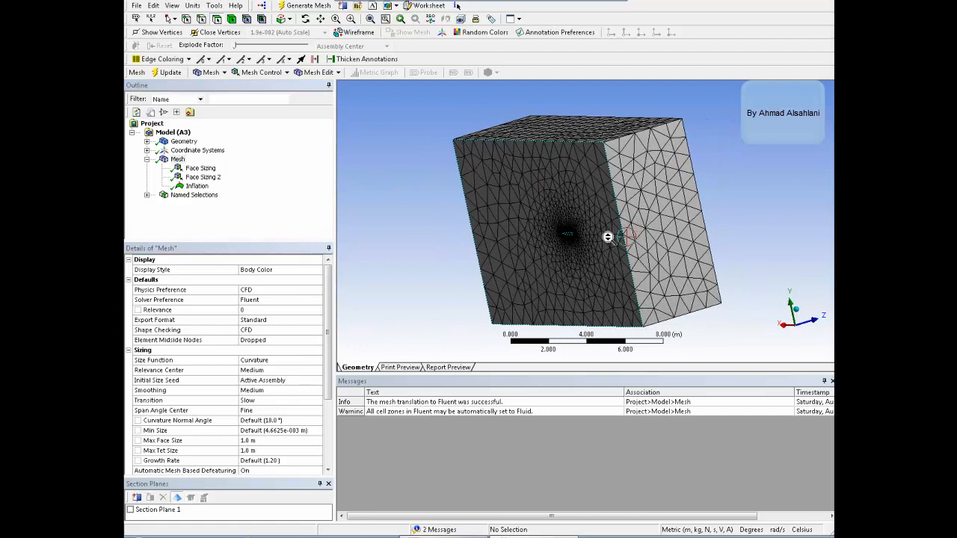
{"action": "scroll", "coordinate": [607, 237], "scroll_direction": "down", "scroll_amount": 1}
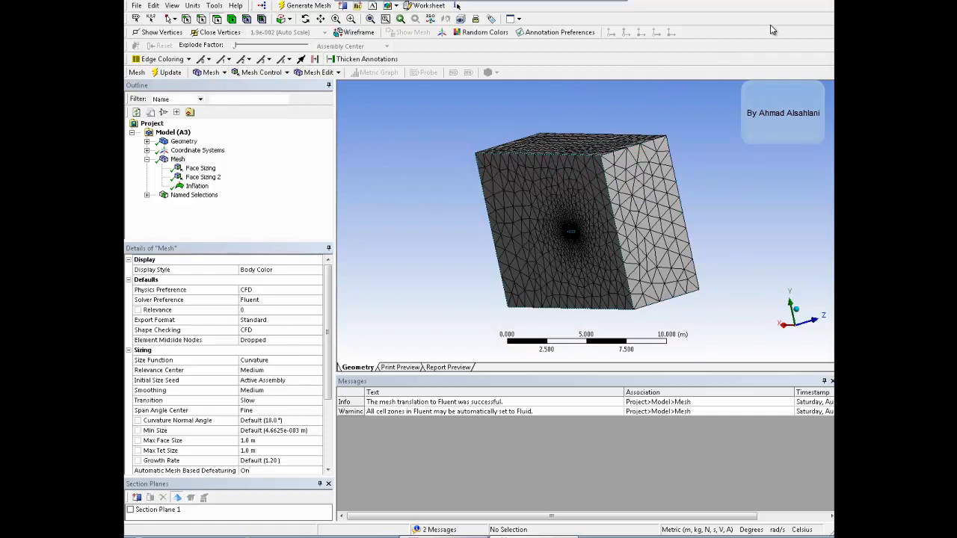
Step: Save the project and close the Meshing window to return to the project schematic
{"action": "left_click", "coordinate": [138, 6]}
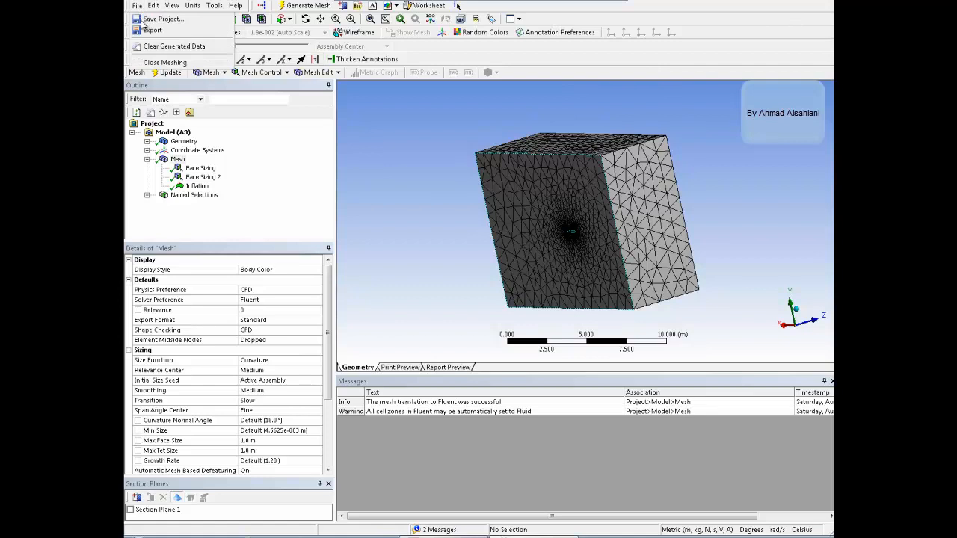
{"action": "left_click", "coordinate": [154, 20]}
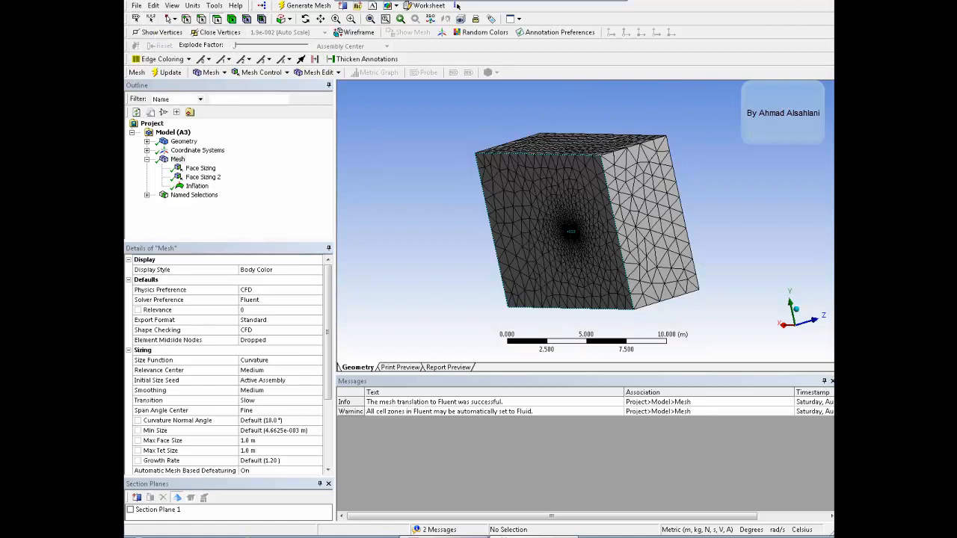
{"action": "left_click", "coordinate": [829, 2]}
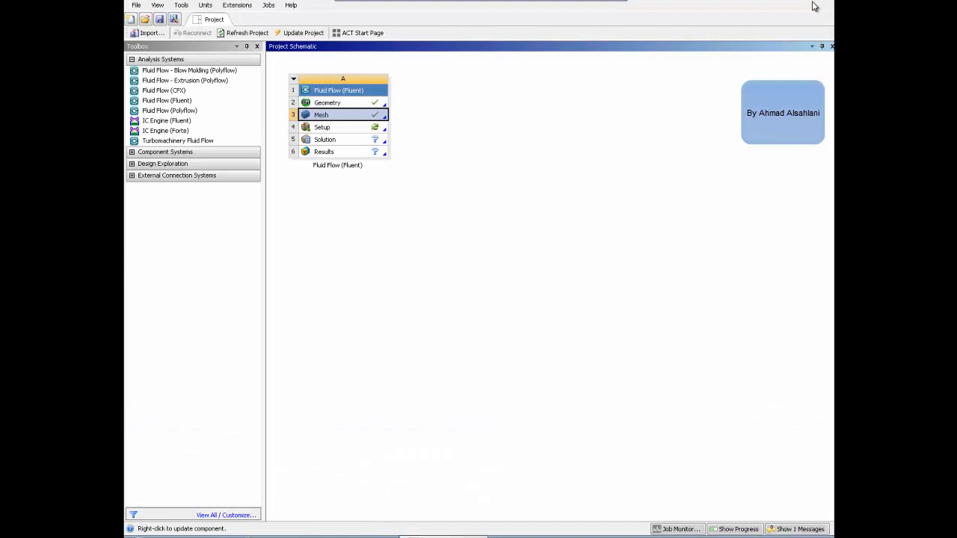
Step: Open the Fluid Flow system's Setup and launch Fluent in Parallel (Local Machine) mode with 6 solver processes
{"action": "left_click", "coordinate": [358, 131]}
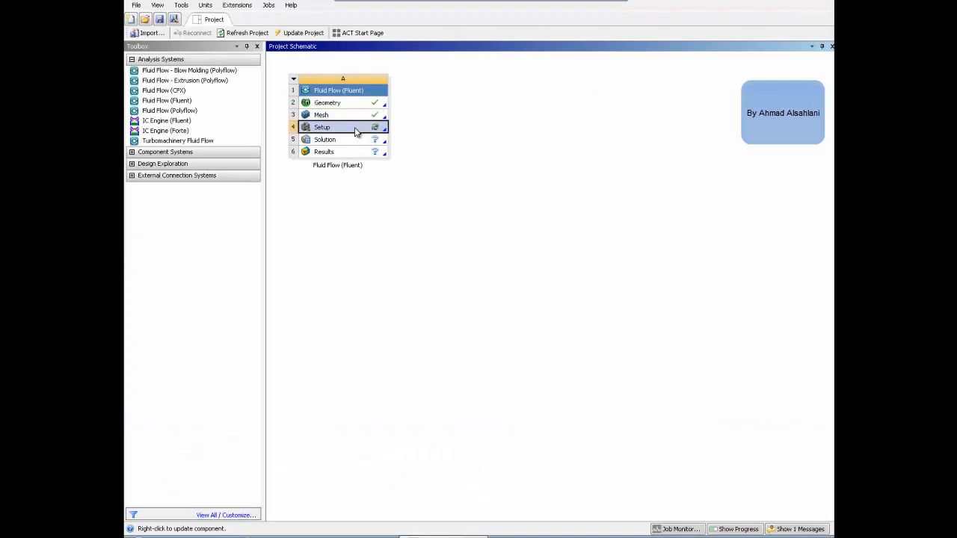
{"action": "double_click", "coordinate": [357, 131]}
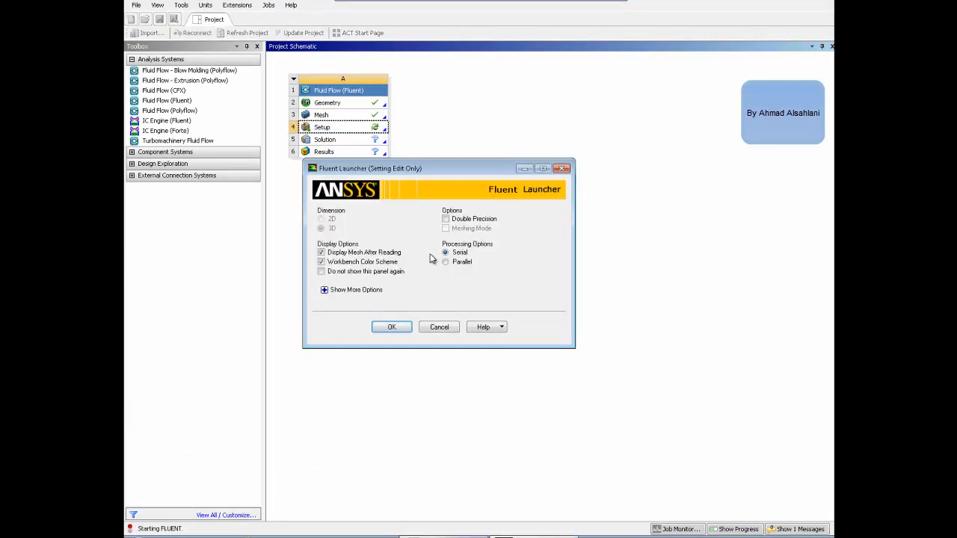
{"action": "left_click", "coordinate": [446, 263]}
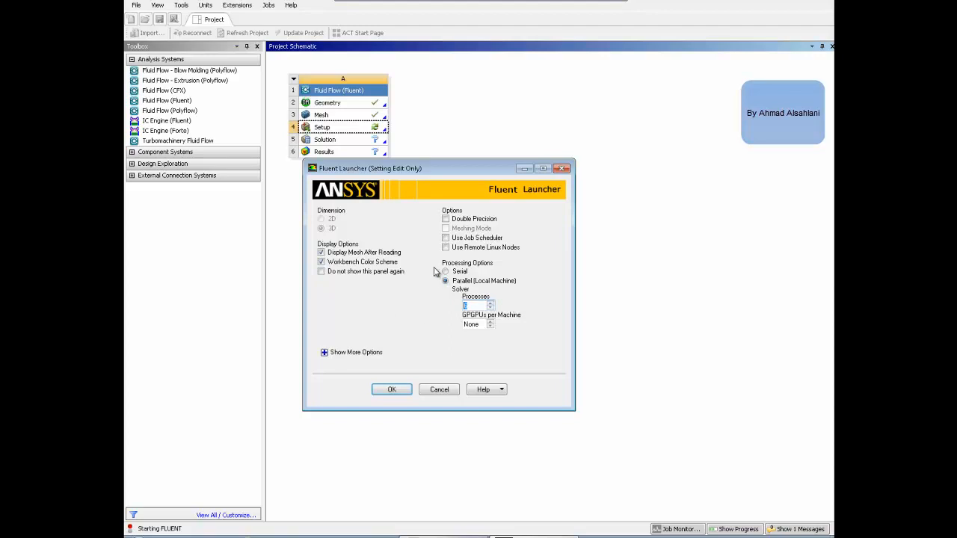
{"action": "left_click", "coordinate": [463, 220]}
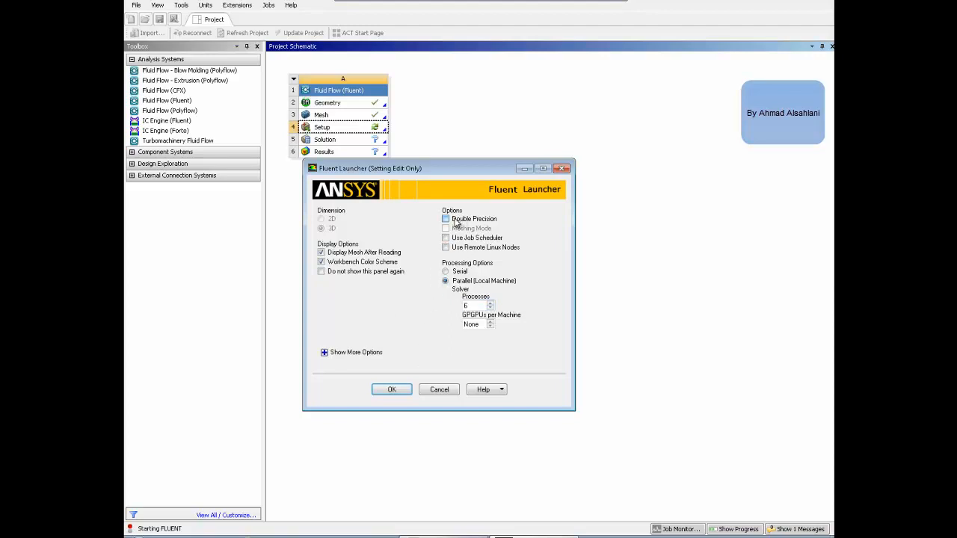
{"action": "left_click", "coordinate": [394, 393]}
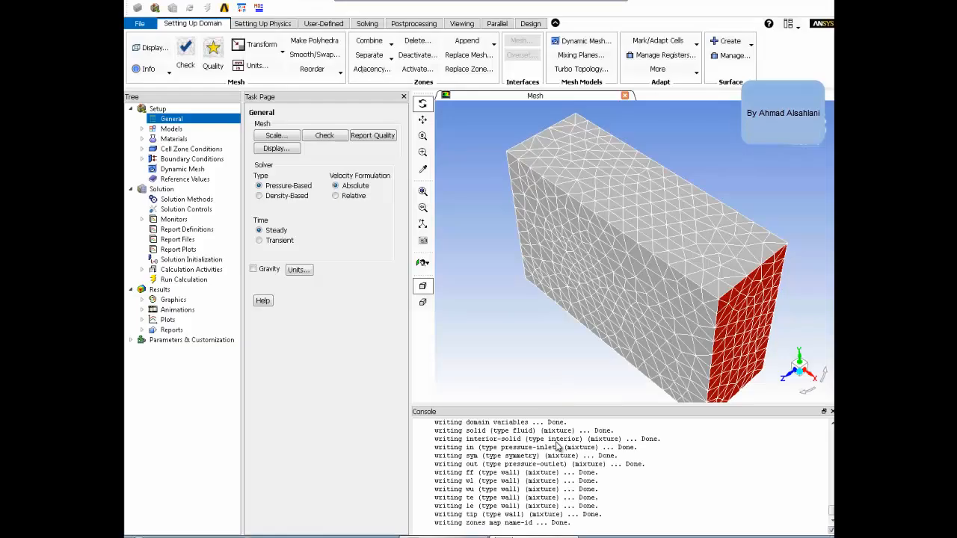
Step: Set the viscous model to Spalart-Allmaras (1 eqn) and the solver type to Density-Based
{"action": "left_click", "coordinate": [168, 129]}
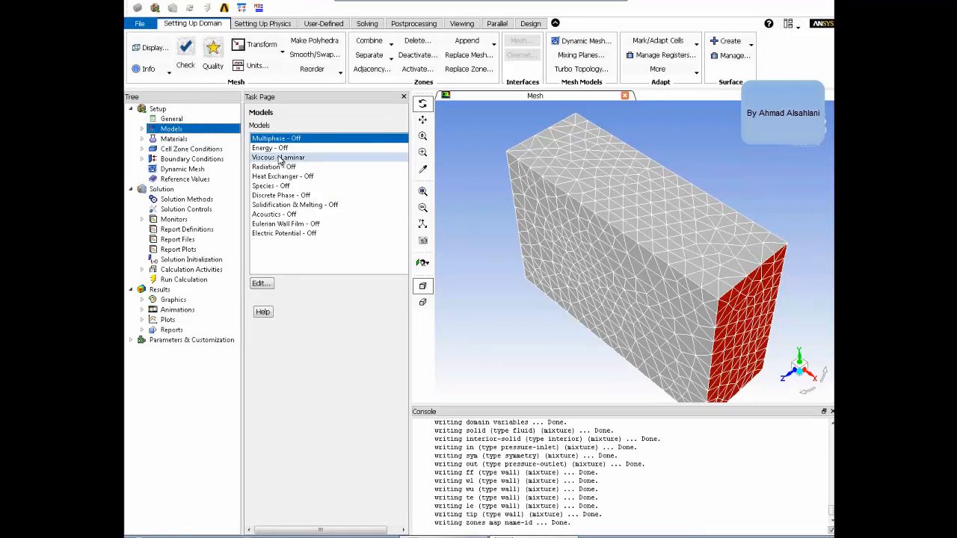
{"action": "left_click", "coordinate": [282, 160]}
{"action": "double_click", "coordinate": [282, 161]}
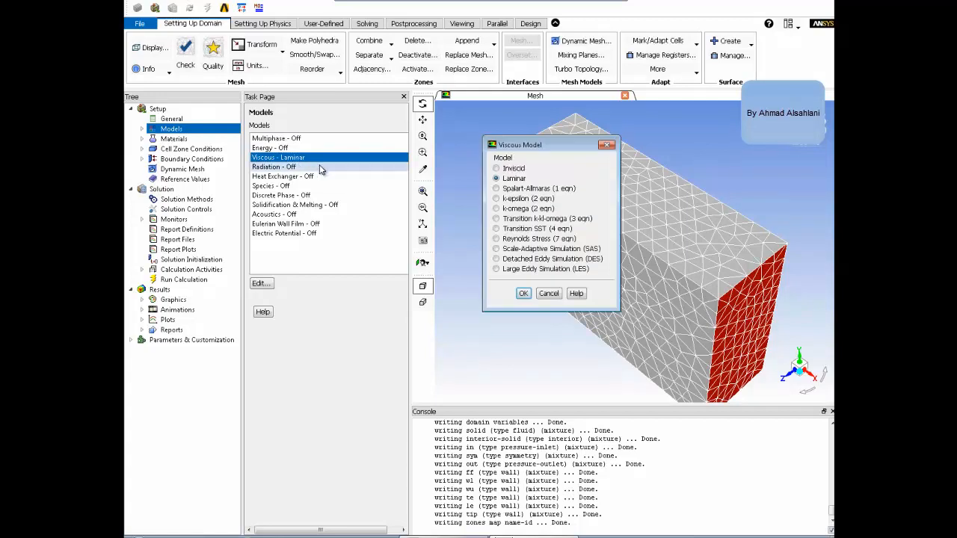
{"action": "left_click", "coordinate": [497, 188]}
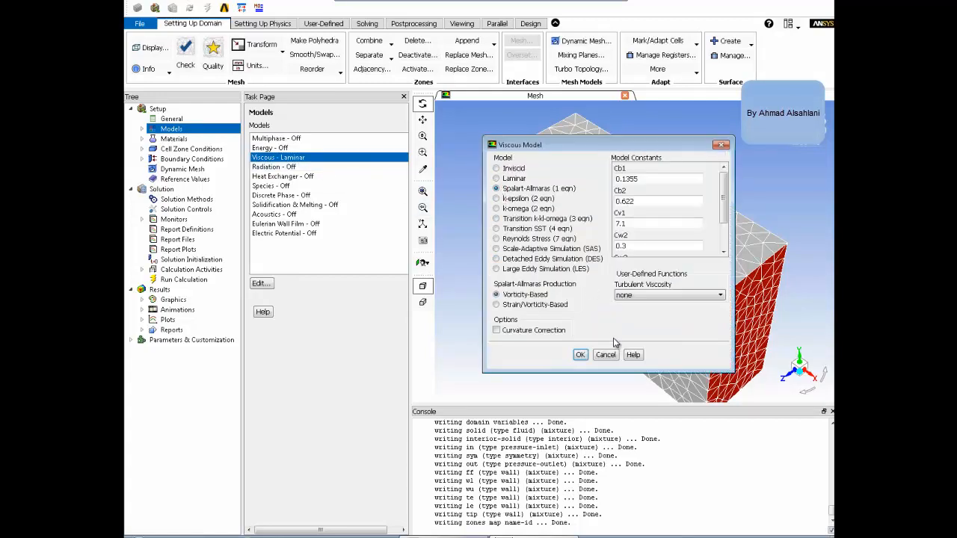
{"action": "left_click", "coordinate": [581, 357]}
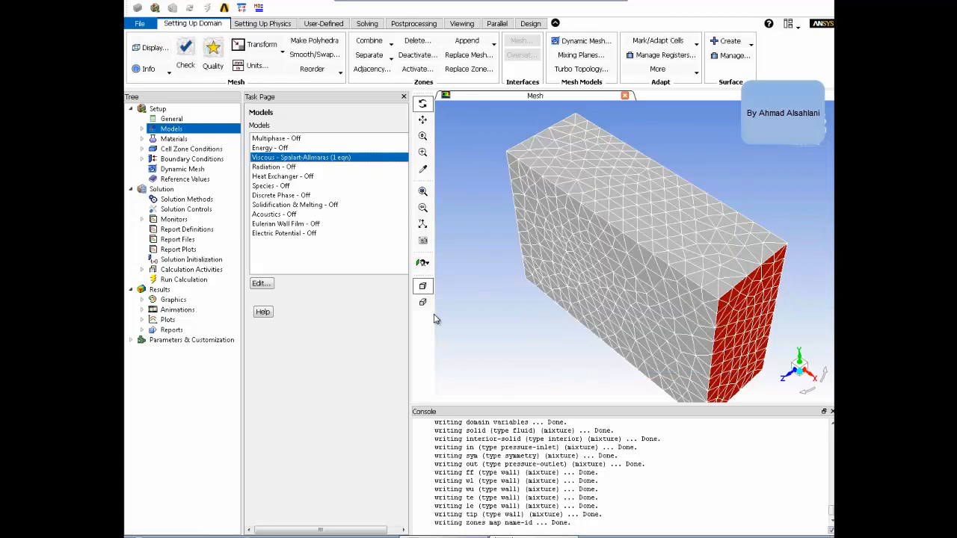
{"action": "left_click", "coordinate": [172, 120]}
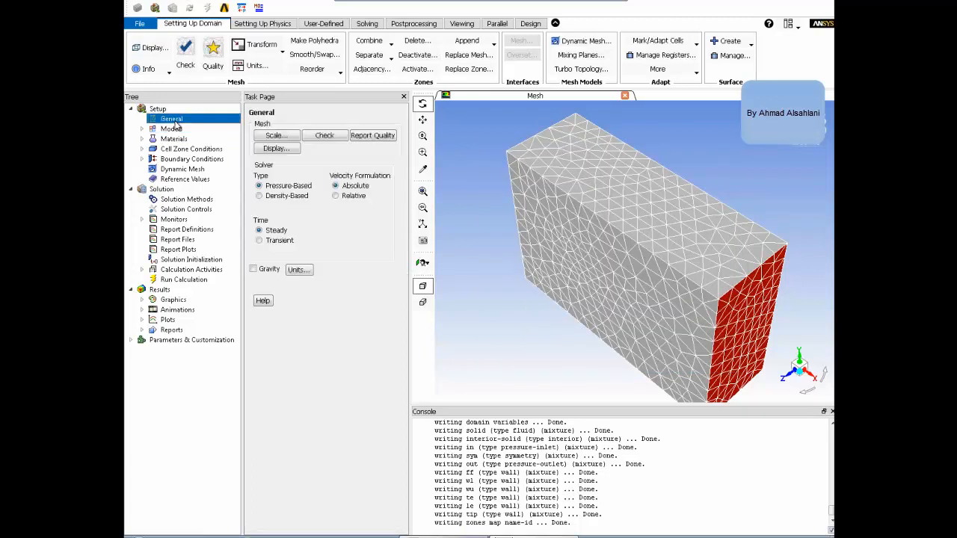
{"action": "left_click", "coordinate": [260, 196]}
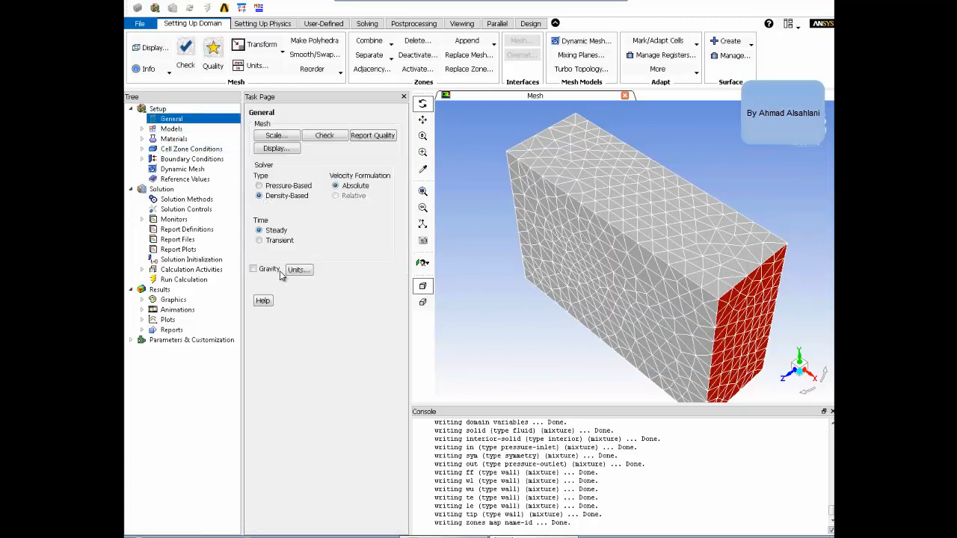
Step: Set the viscosity of air to the Sutherland law with the Three Coefficient Method and apply the material change
{"action": "left_click", "coordinate": [178, 139]}
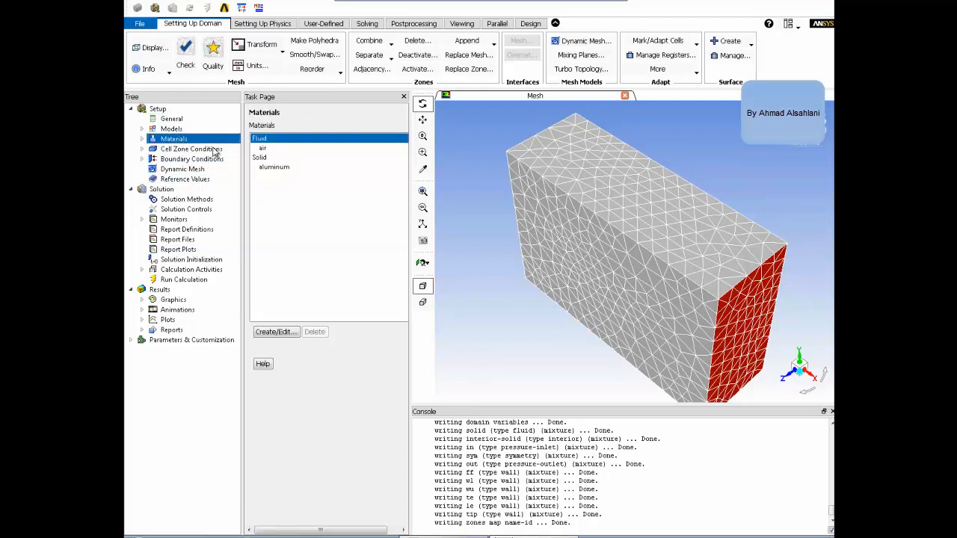
{"action": "left_click", "coordinate": [263, 148]}
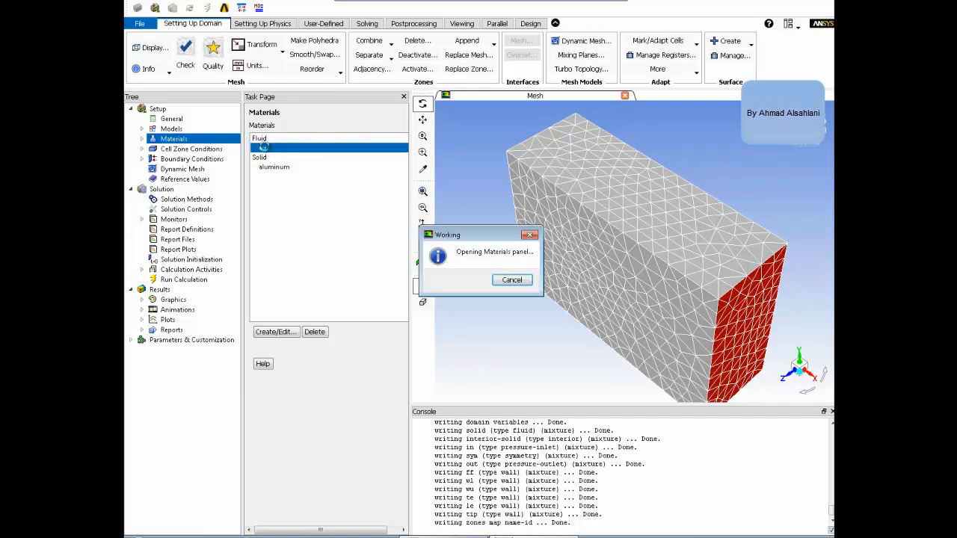
{"action": "double_click", "coordinate": [266, 149]}
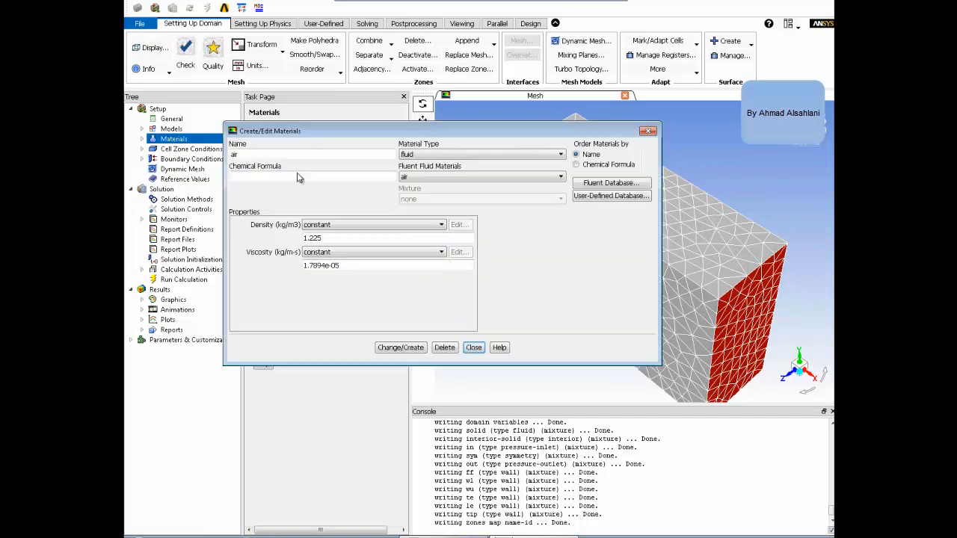
{"action": "left_click", "coordinate": [341, 253]}
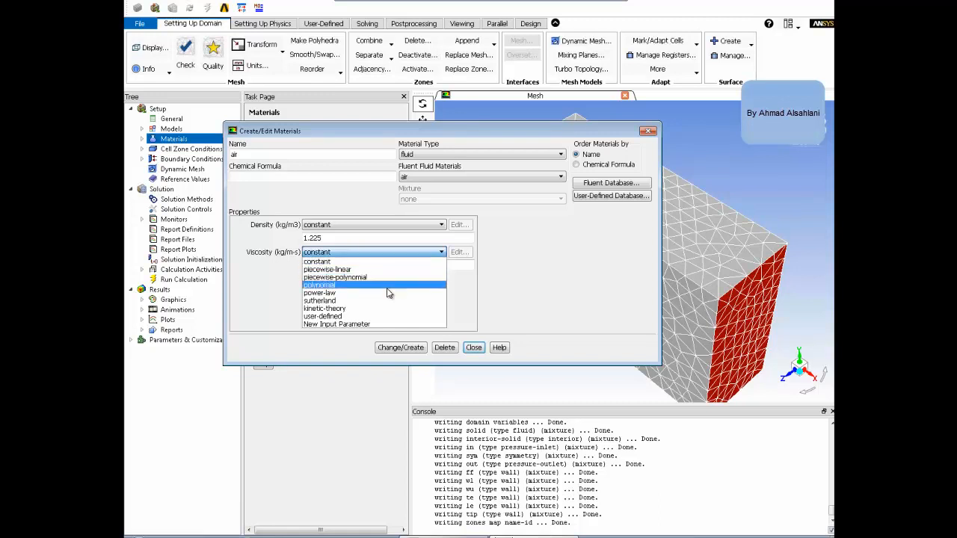
{"action": "left_click", "coordinate": [322, 301]}
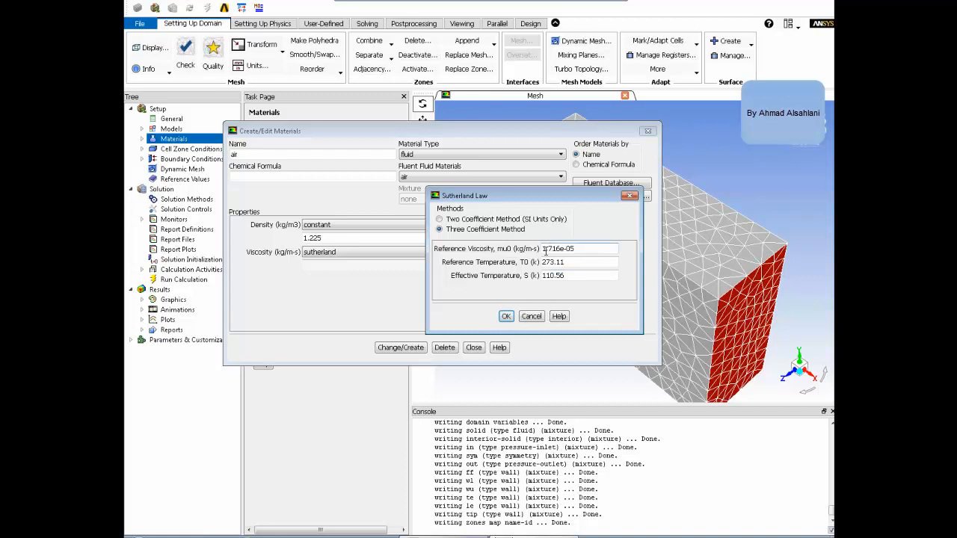
{"action": "left_click_drag", "start_coordinate": [573, 248], "coordinate": [542, 250]}
{"action": "left_click", "coordinate": [508, 317]}
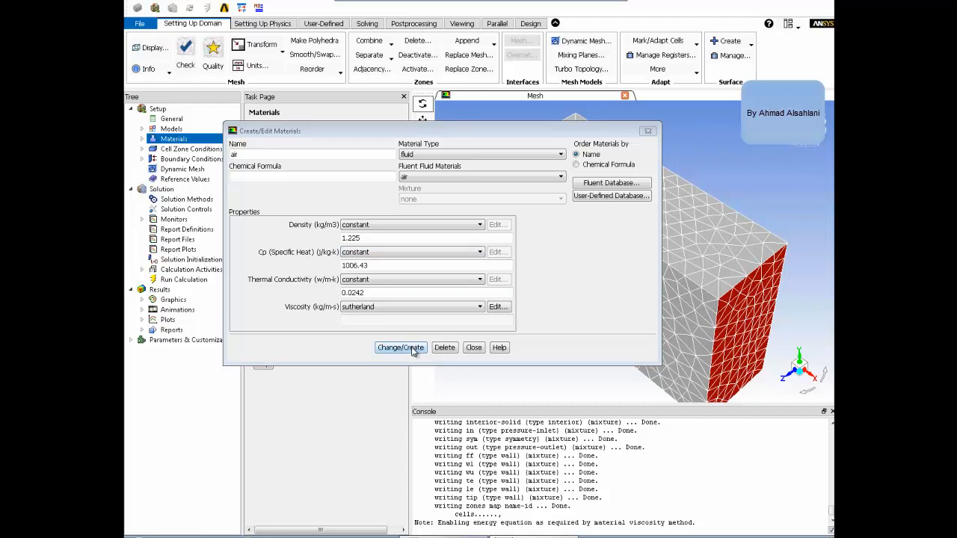
{"action": "left_click", "coordinate": [410, 351]}
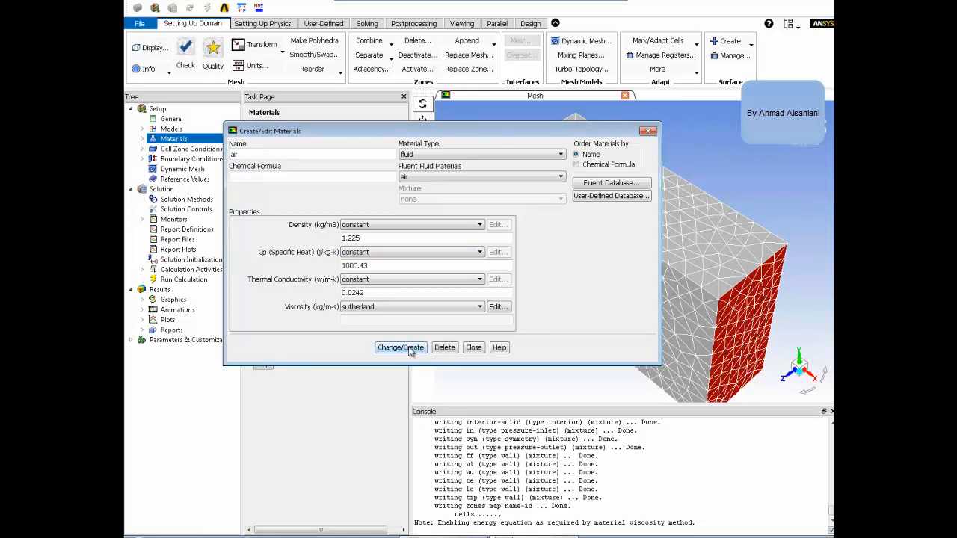
Step: Set the density of air to ideal-gas and close the material editor
{"action": "left_click", "coordinate": [431, 226]}
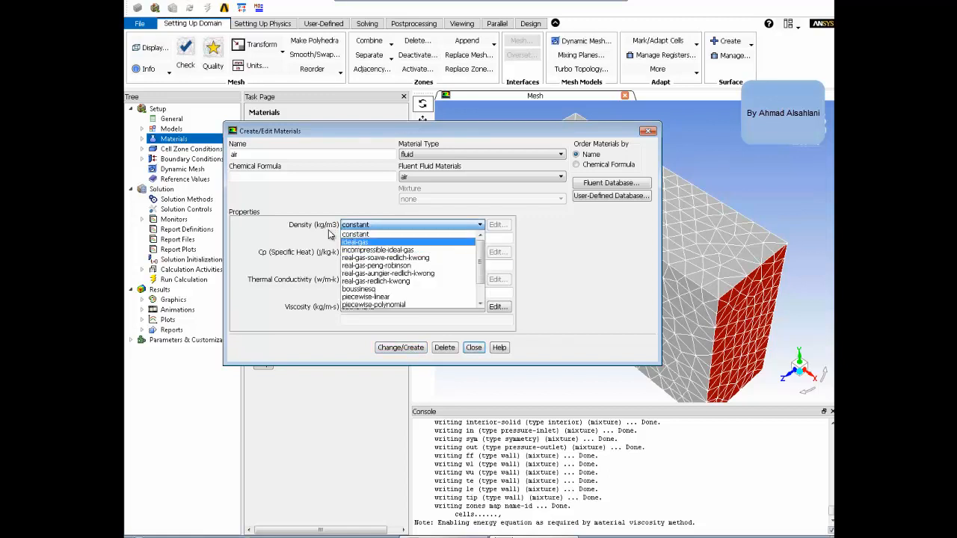
{"action": "left_click", "coordinate": [364, 242]}
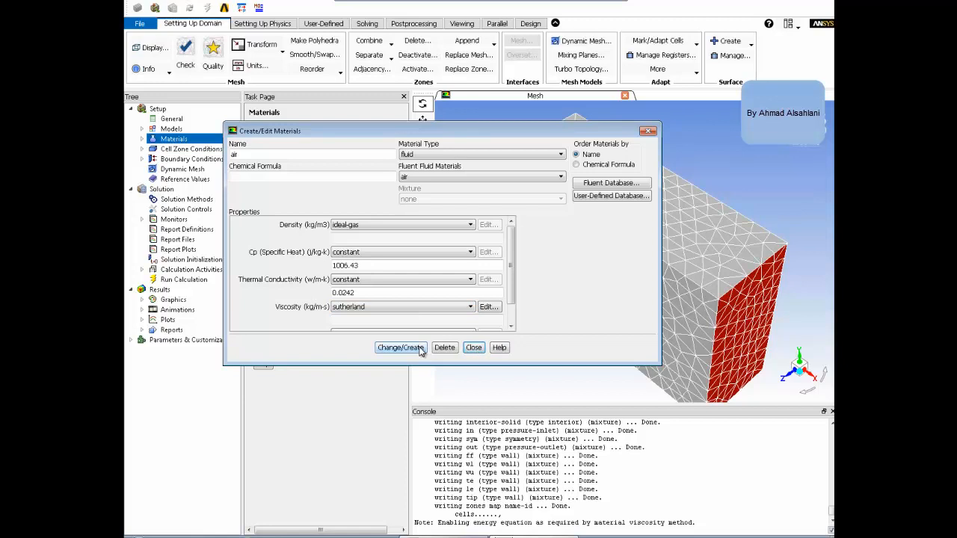
{"action": "left_click", "coordinate": [473, 348]}
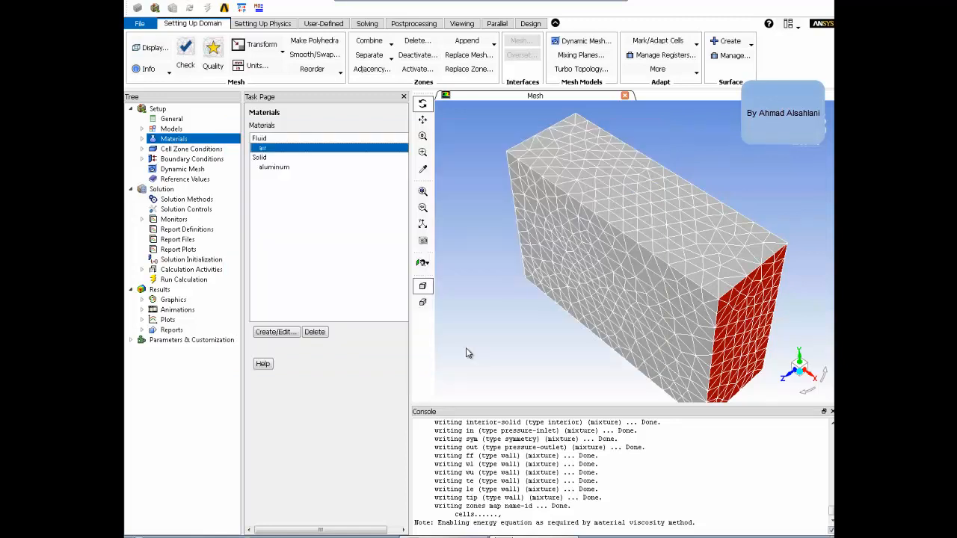
Step: Change the ff boundary to type pressure-far-field with Mach number 0.5 and X-component of flow direction 1
{"action": "left_click", "coordinate": [193, 149]}
{"action": "left_click", "coordinate": [193, 159]}
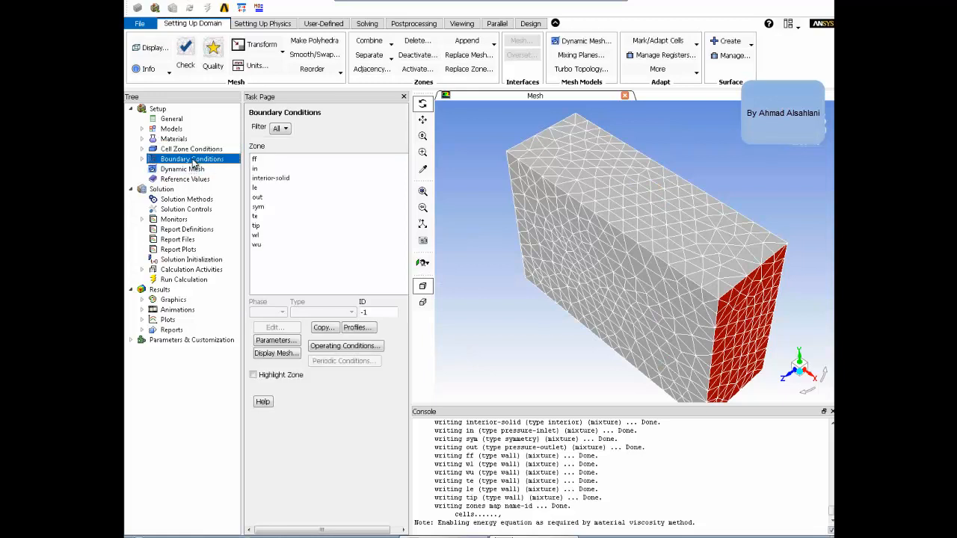
{"action": "left_click", "coordinate": [258, 161]}
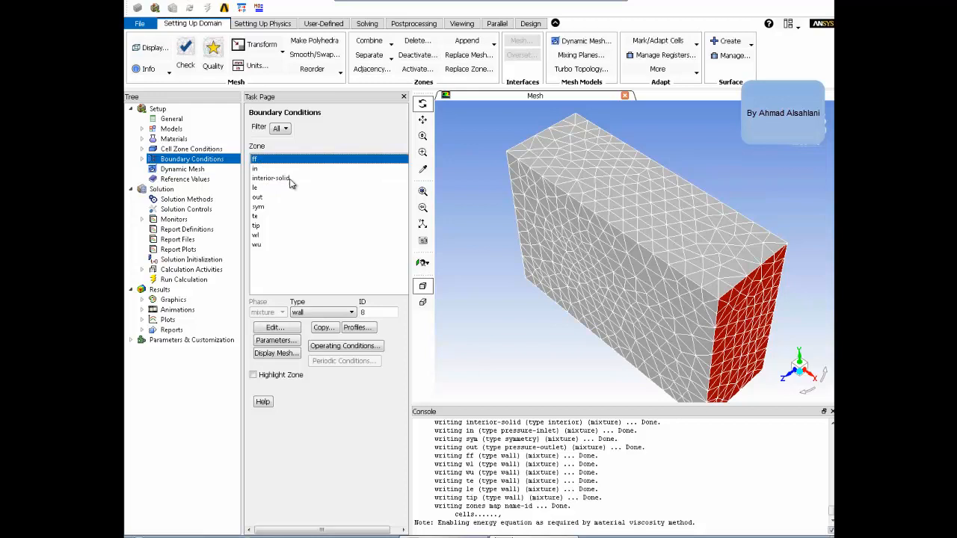
{"action": "left_click", "coordinate": [316, 313]}
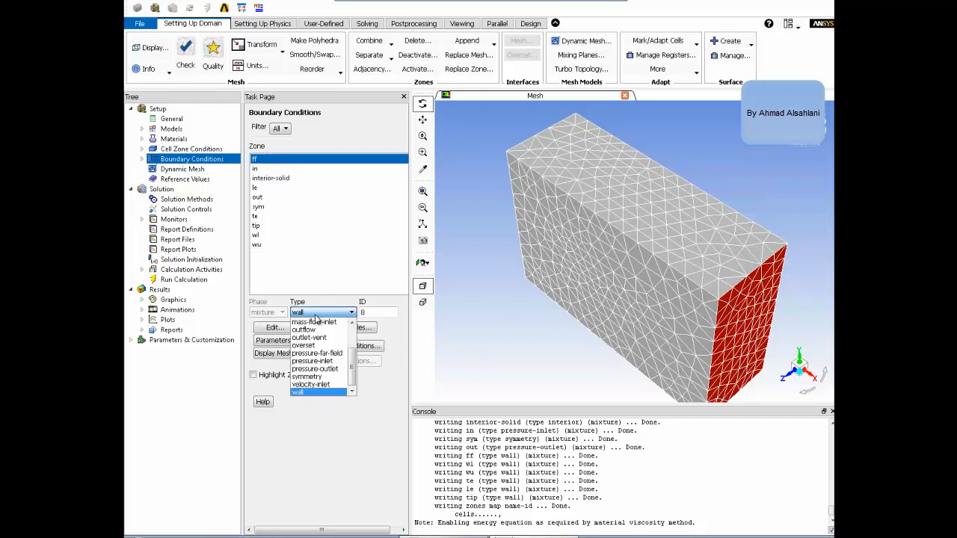
{"action": "left_click", "coordinate": [323, 354]}
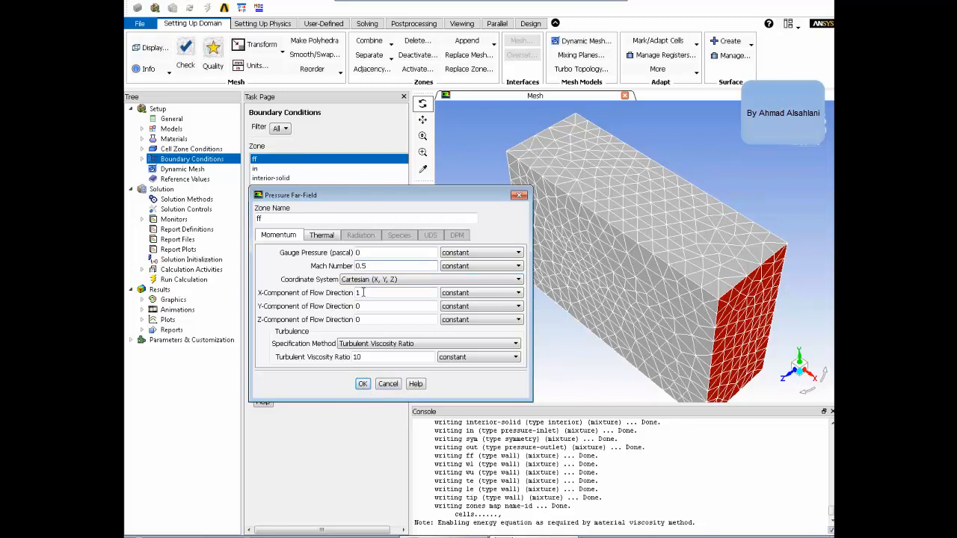
{"action": "left_click", "coordinate": [363, 384]}
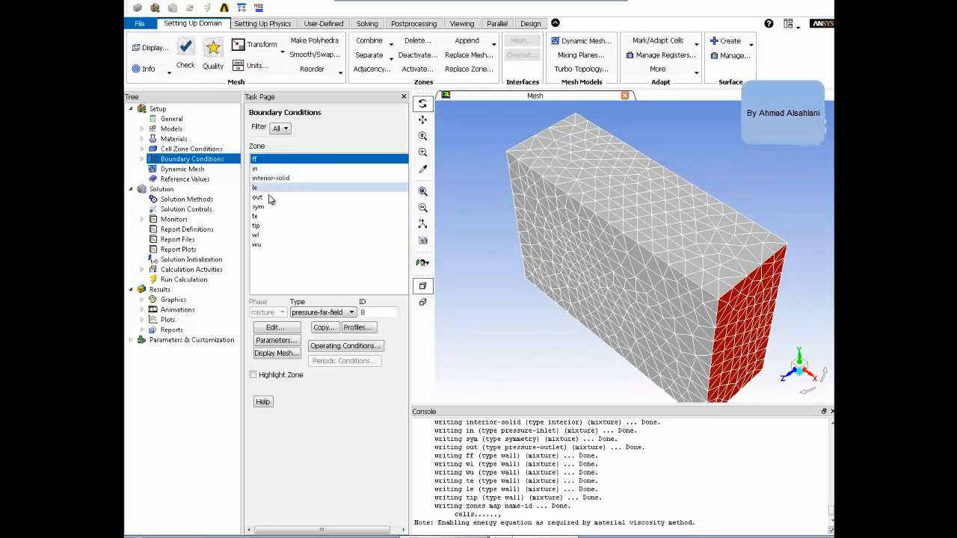
Step: Change the in and out boundaries to type pressure-far-field, accepting the default far-field settings
{"action": "left_click", "coordinate": [259, 171]}
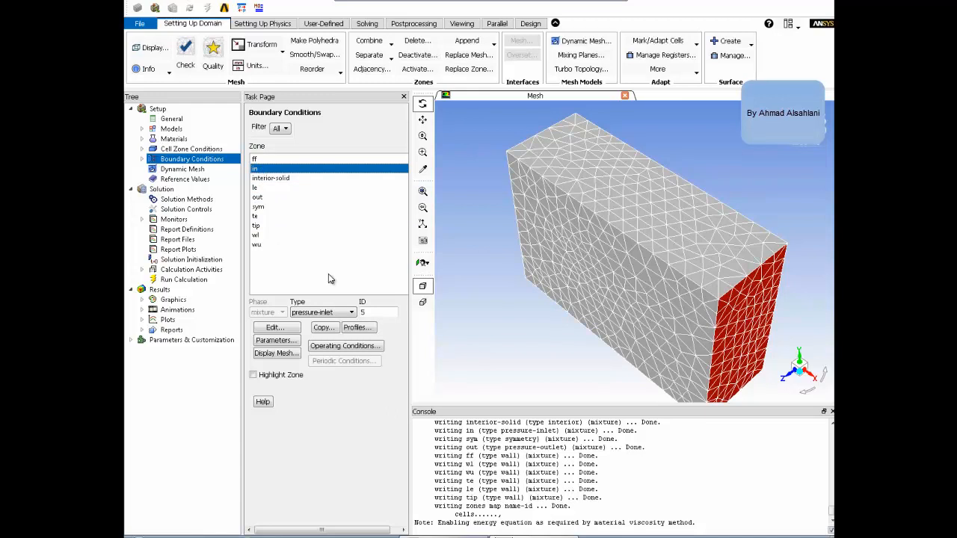
{"action": "left_click", "coordinate": [344, 312]}
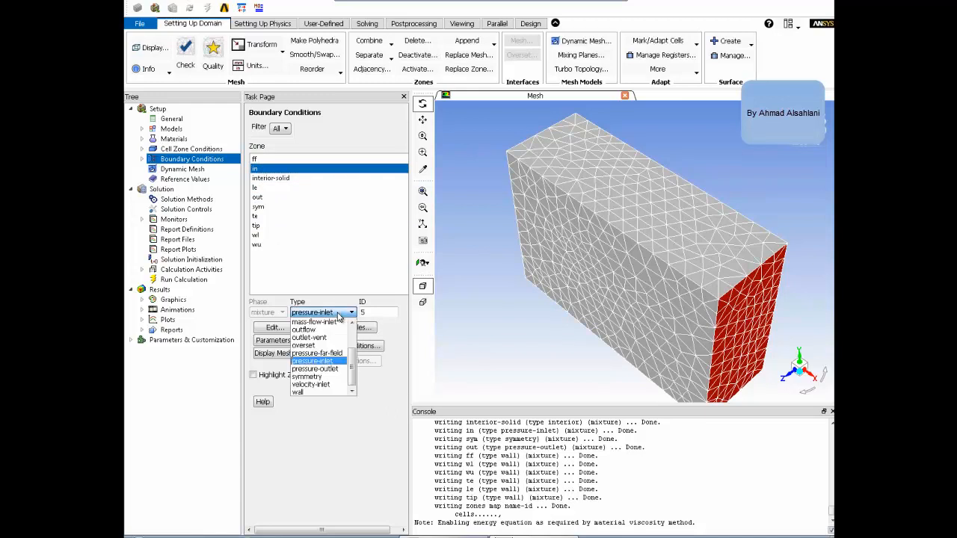
{"action": "left_click", "coordinate": [317, 353]}
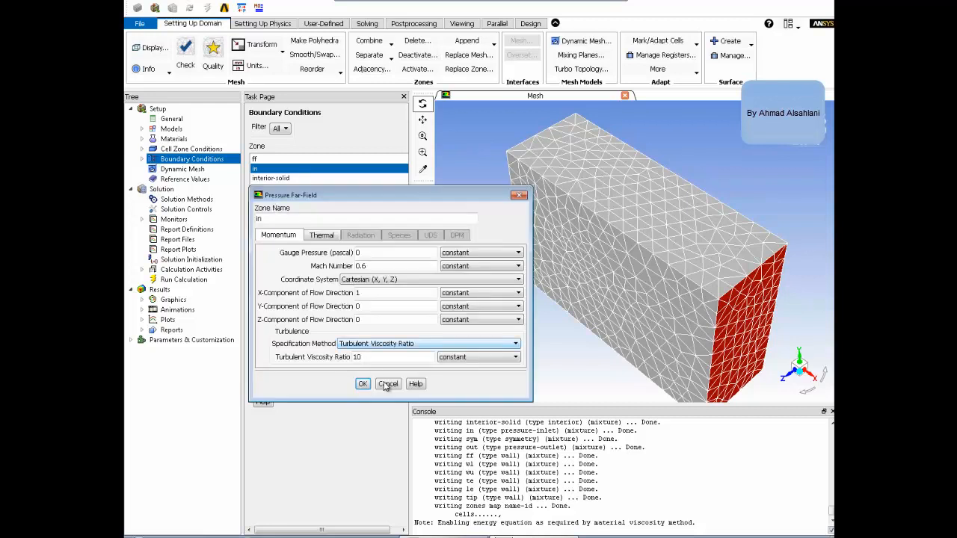
{"action": "left_click", "coordinate": [363, 384]}
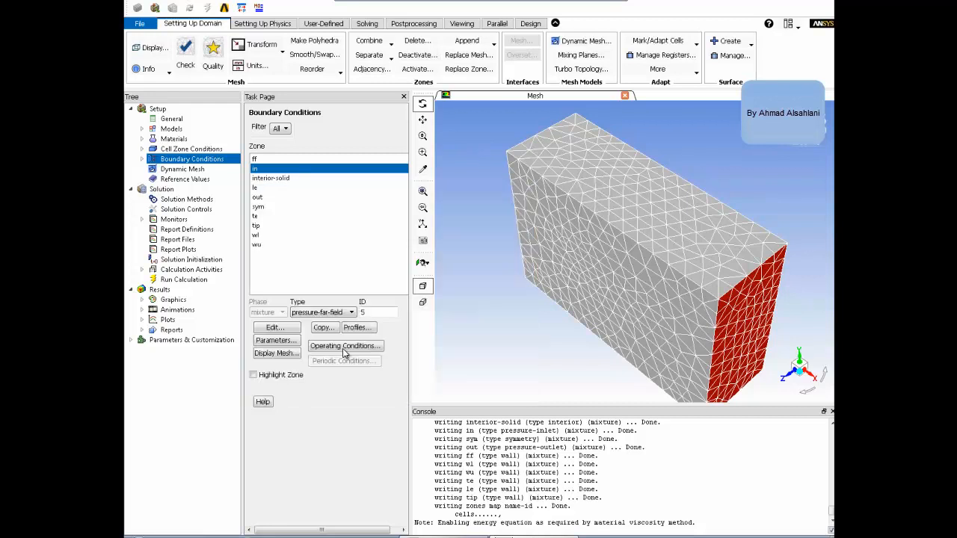
{"action": "left_click", "coordinate": [260, 197]}
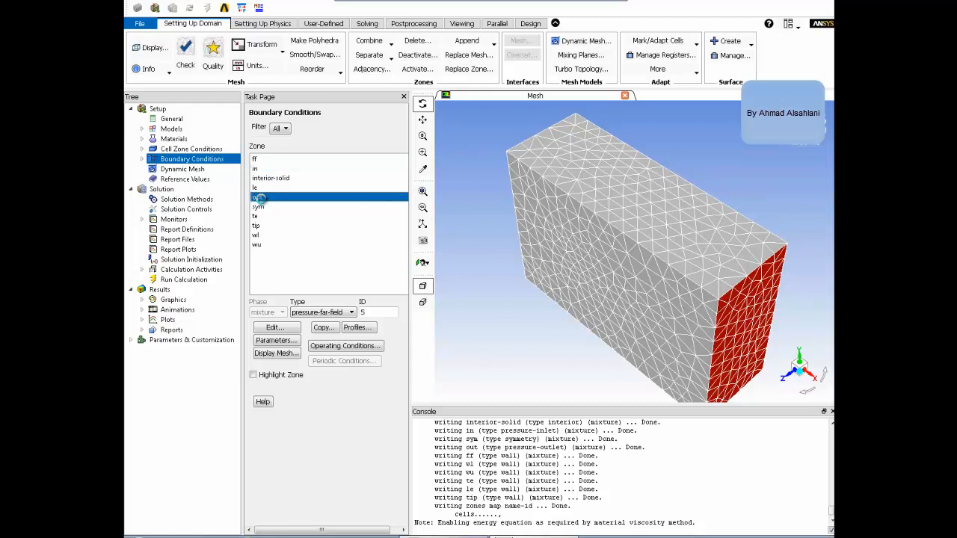
{"action": "left_click", "coordinate": [307, 314]}
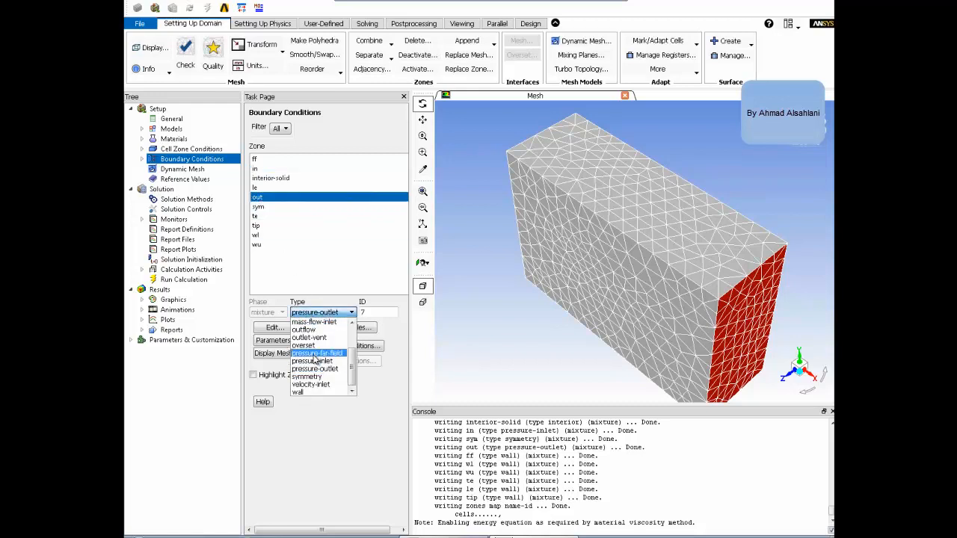
{"action": "left_click", "coordinate": [316, 353]}
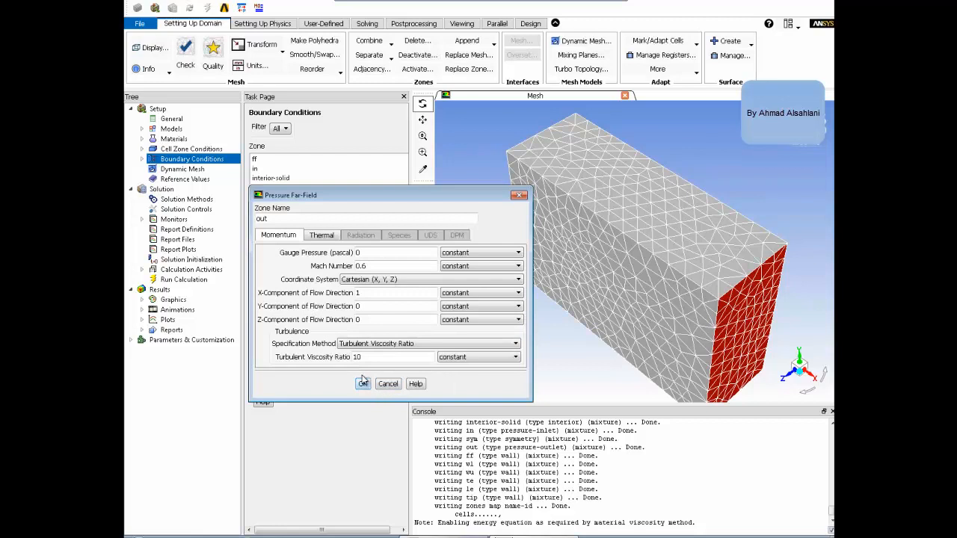
{"action": "left_click", "coordinate": [363, 384]}
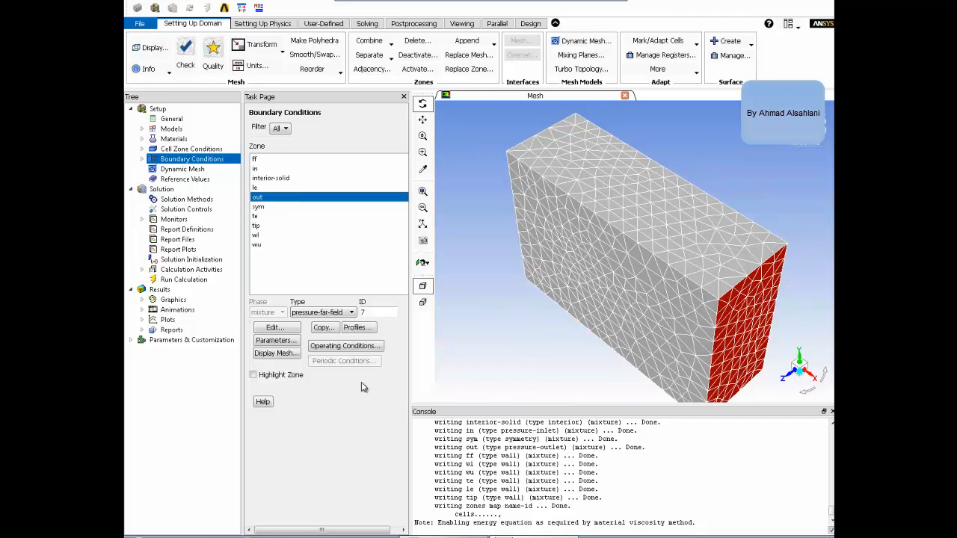
Step: Copy the boundary conditions of the ff zone to the in and out zones
{"action": "left_click", "coordinate": [263, 217]}
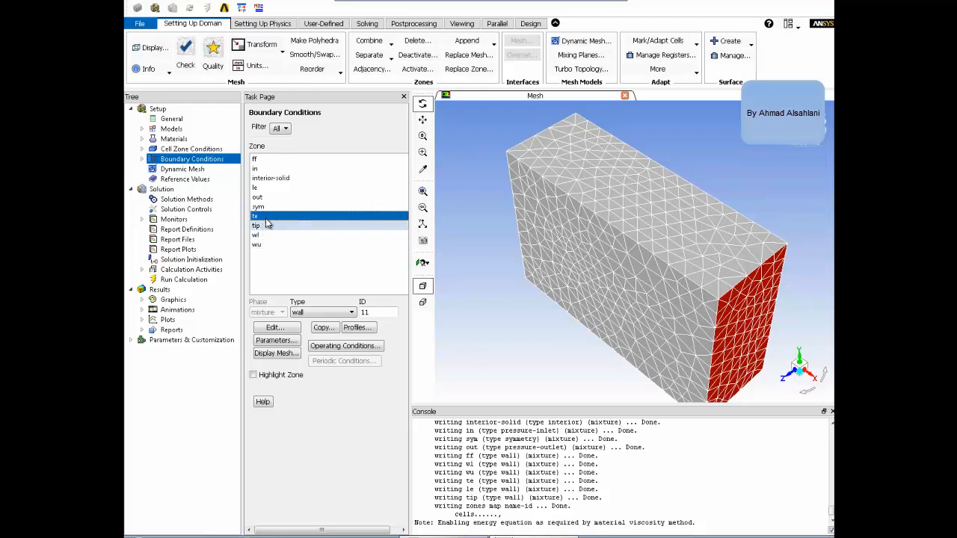
{"action": "left_click", "coordinate": [263, 160]}
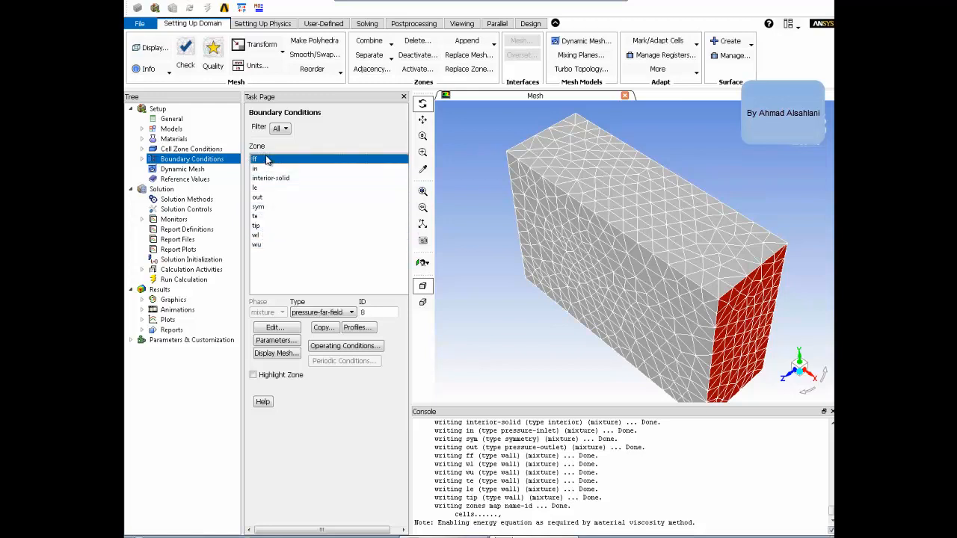
{"action": "left_click", "coordinate": [321, 329]}
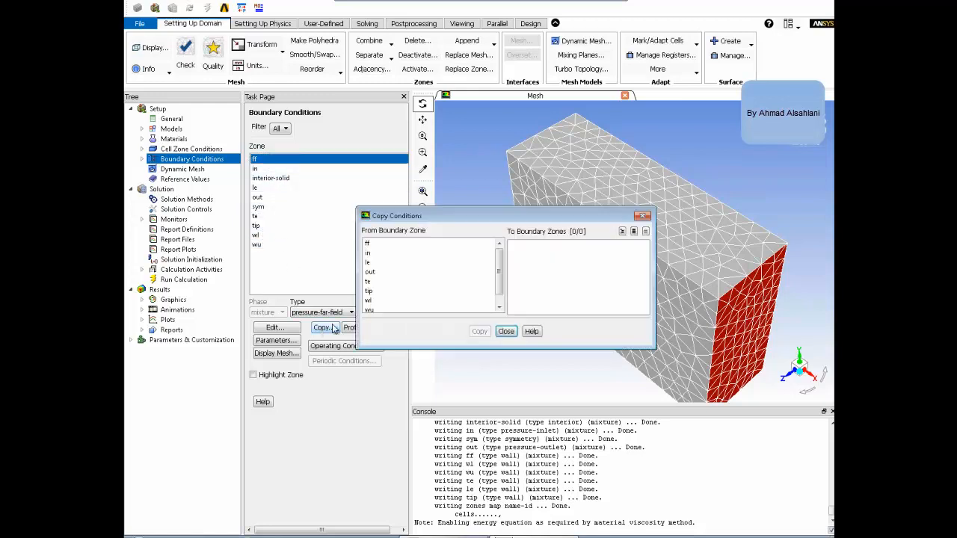
{"action": "left_click", "coordinate": [368, 245]}
{"action": "left_click", "coordinate": [513, 246]}
{"action": "left_click", "coordinate": [517, 256]}
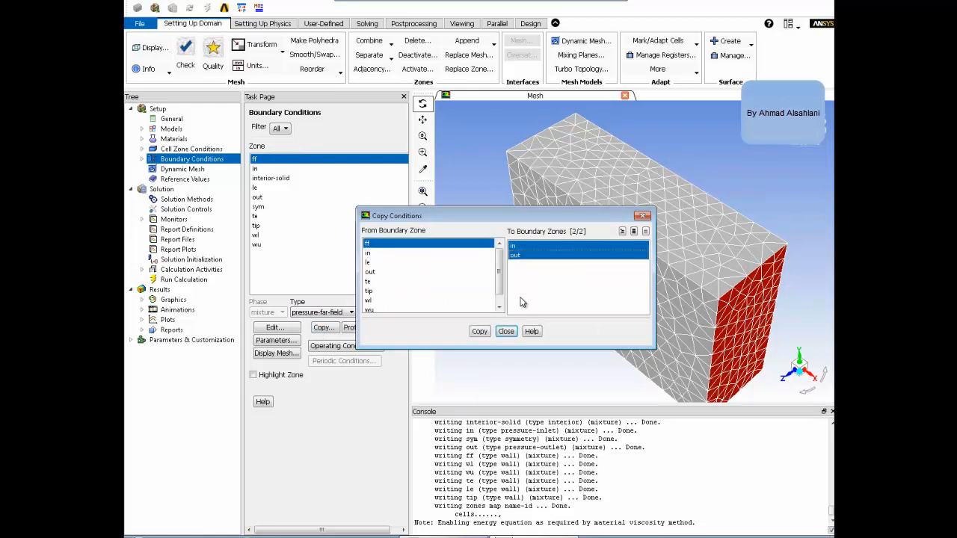
{"action": "left_click", "coordinate": [479, 331]}
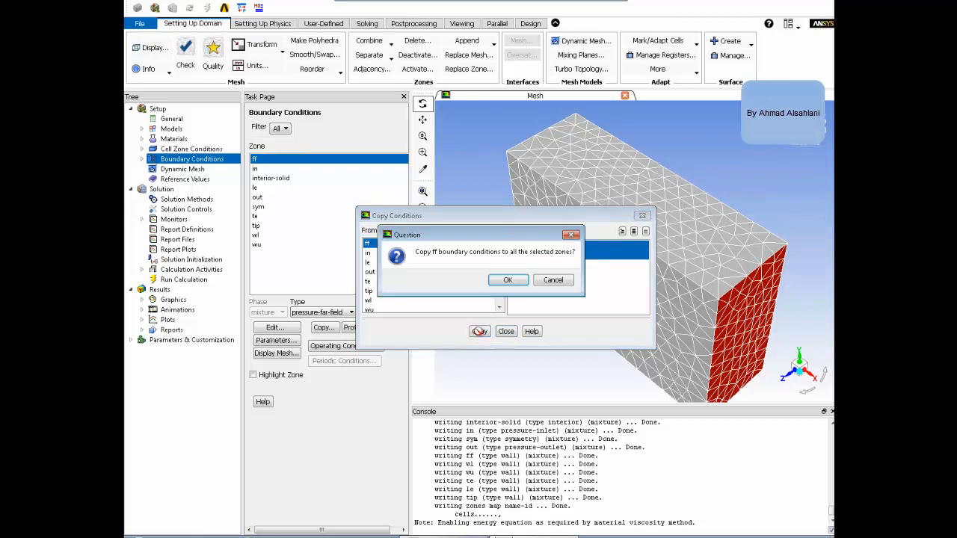
{"action": "left_click", "coordinate": [508, 282]}
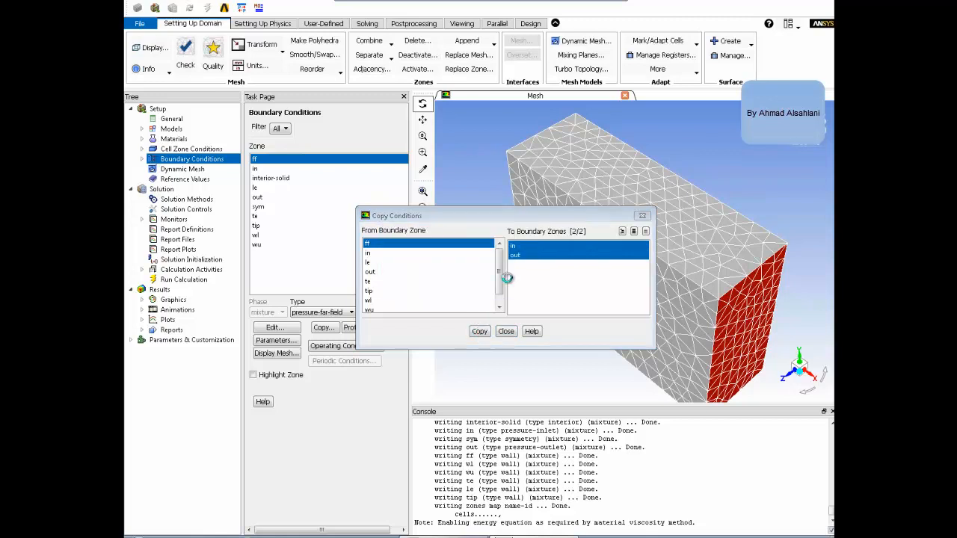
{"action": "left_click", "coordinate": [507, 332]}
Step: Check the far-field settings of the in and out zones and the boundary types of le, te, wl, tip and sym
{"action": "left_click", "coordinate": [262, 169]}
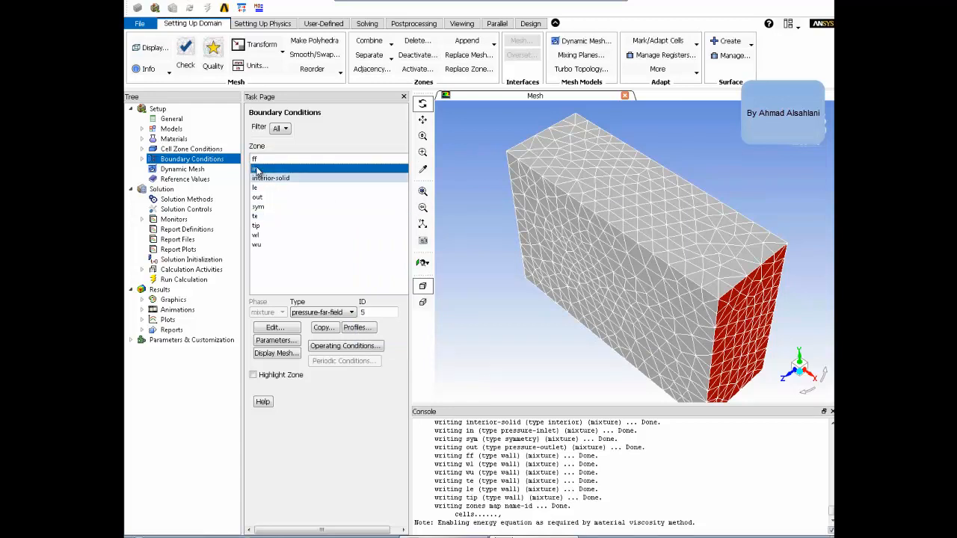
{"action": "double_click", "coordinate": [257, 170]}
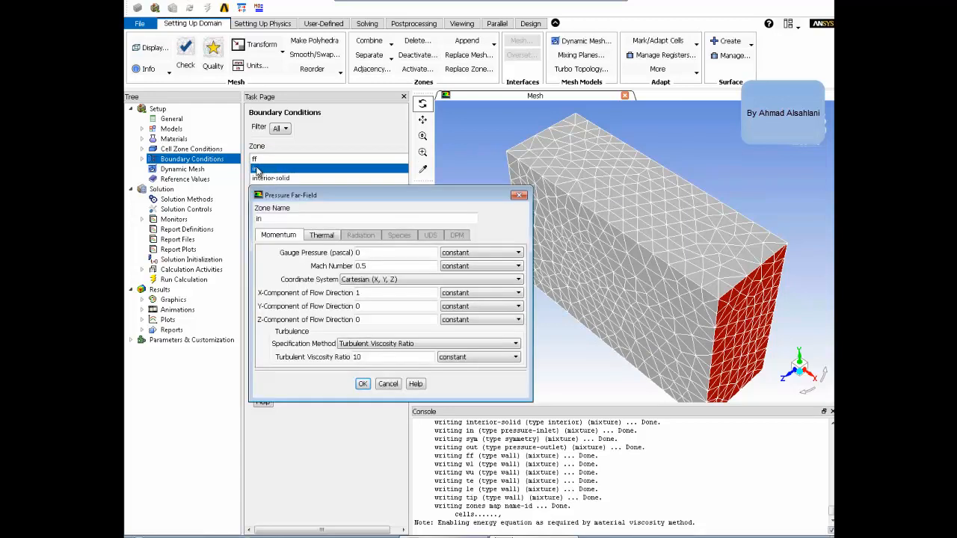
{"action": "left_click", "coordinate": [362, 383]}
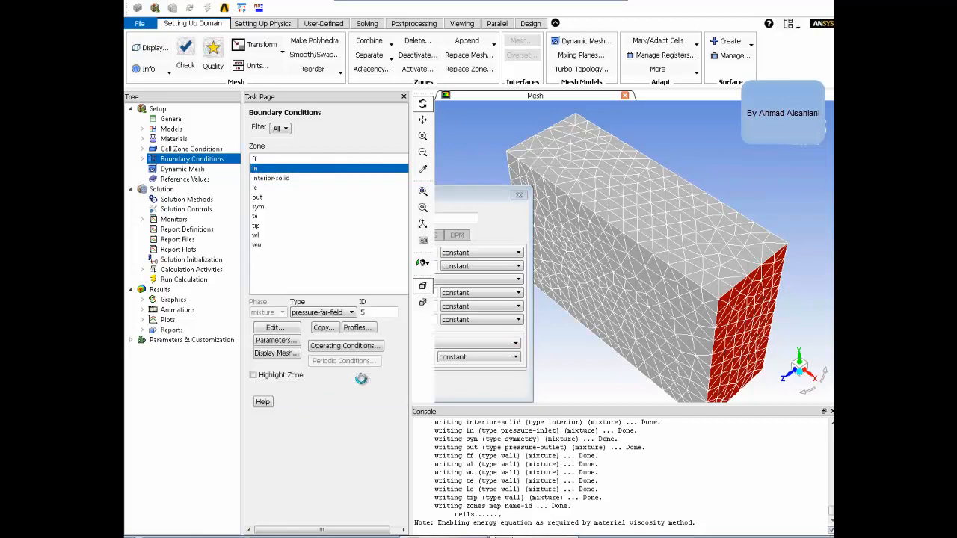
{"action": "double_click", "coordinate": [264, 197]}
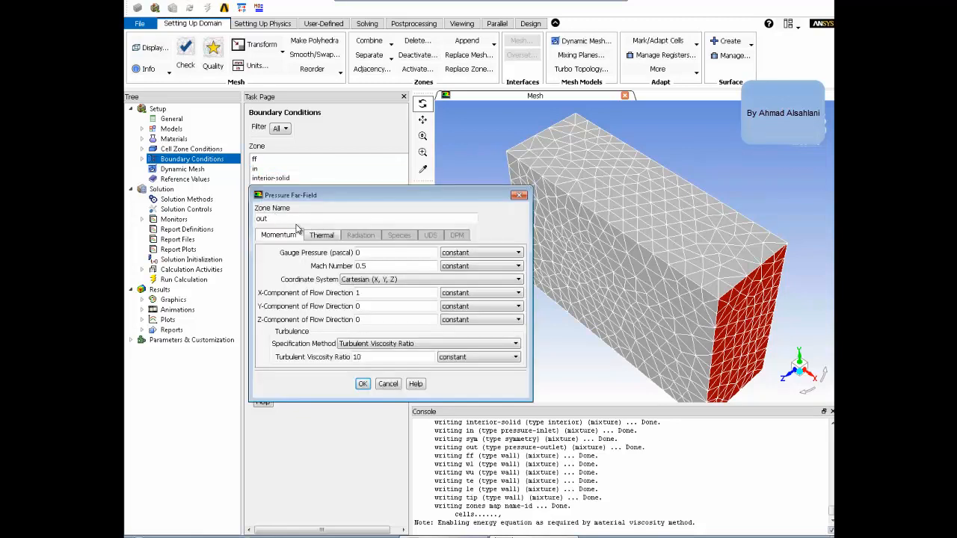
{"action": "left_click", "coordinate": [363, 385]}
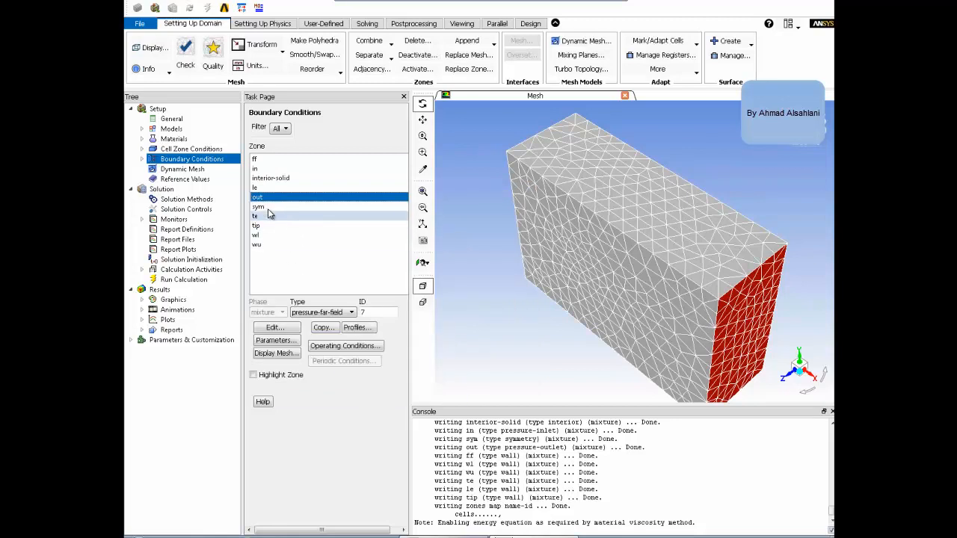
{"action": "left_click", "coordinate": [268, 188]}
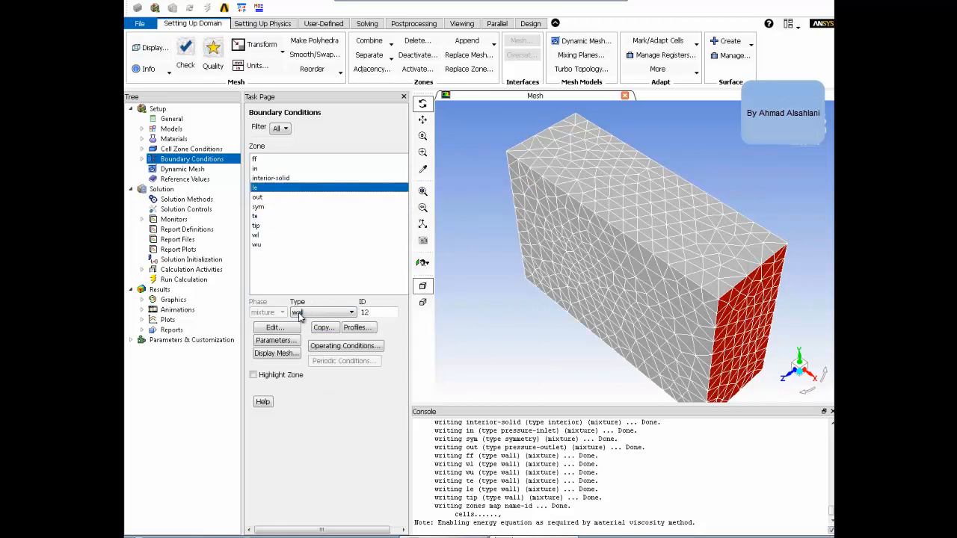
{"action": "left_click", "coordinate": [263, 217]}
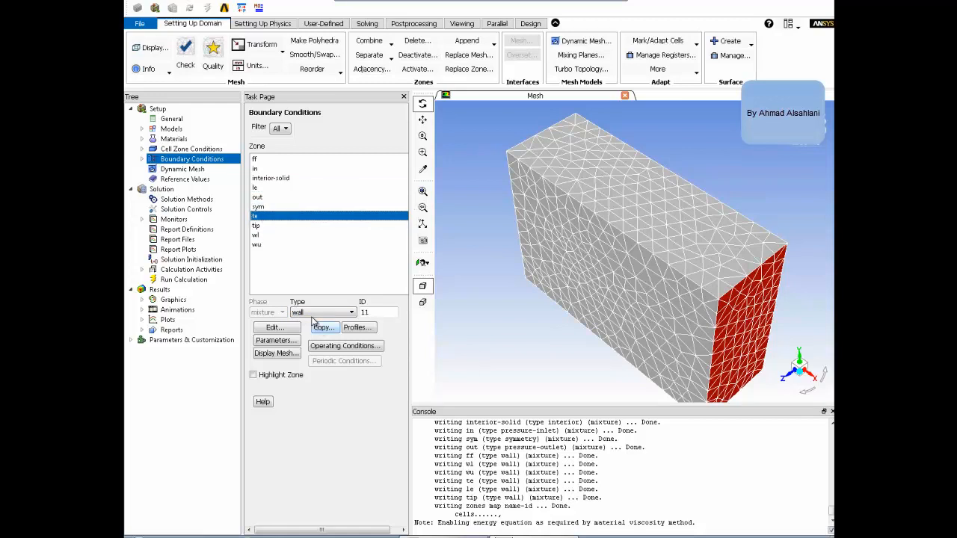
{"action": "left_click", "coordinate": [266, 245]}
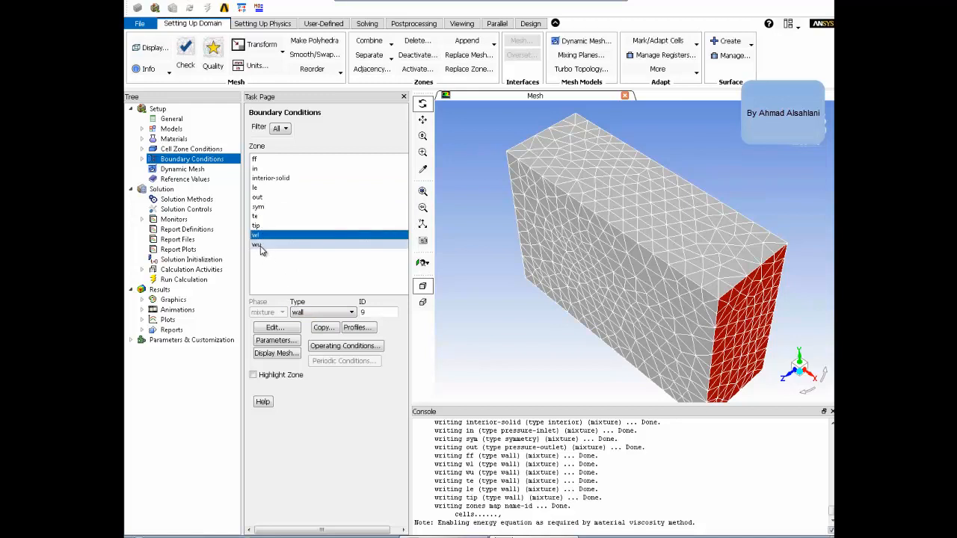
{"action": "left_click", "coordinate": [258, 227]}
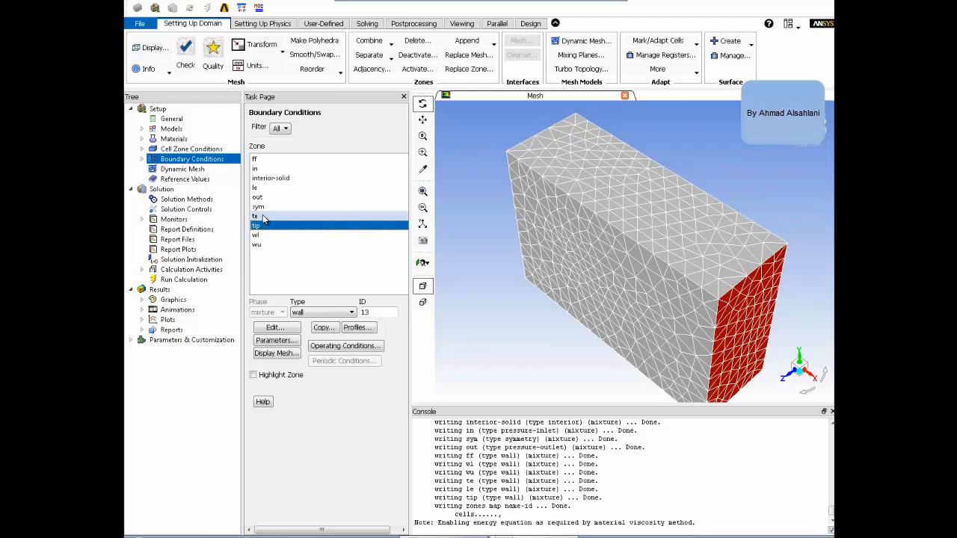
{"action": "left_click", "coordinate": [263, 208]}
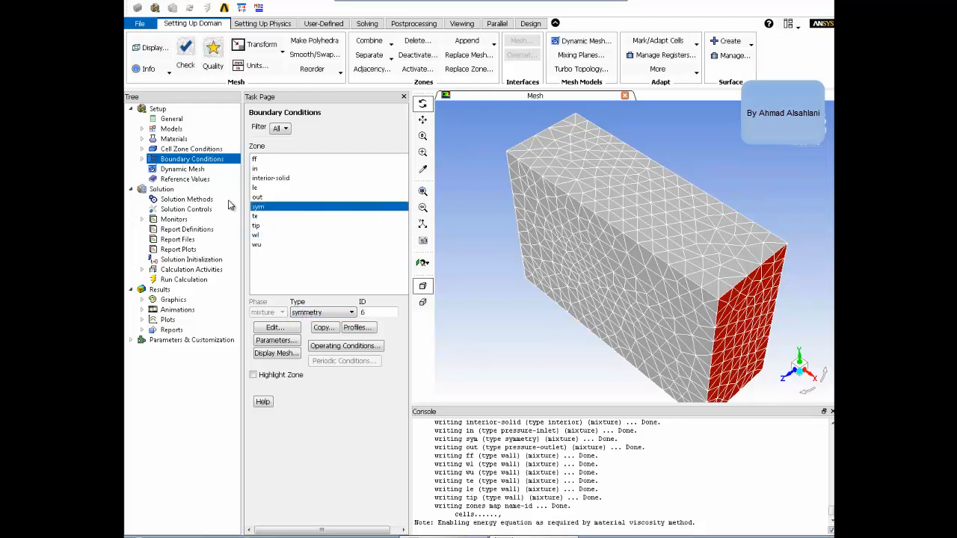
Step: Compute the reference values from the in boundary
{"action": "left_click", "coordinate": [183, 179]}
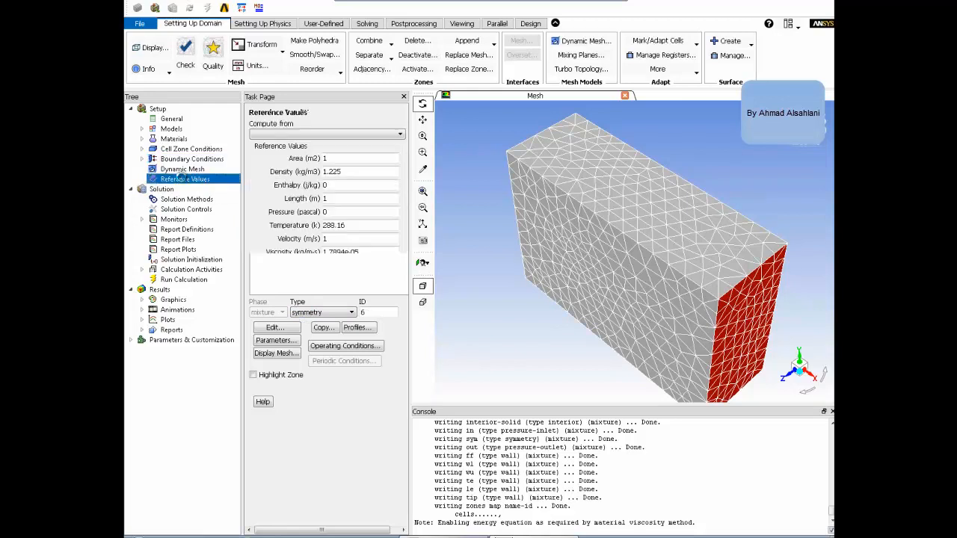
{"action": "left_click", "coordinate": [316, 136]}
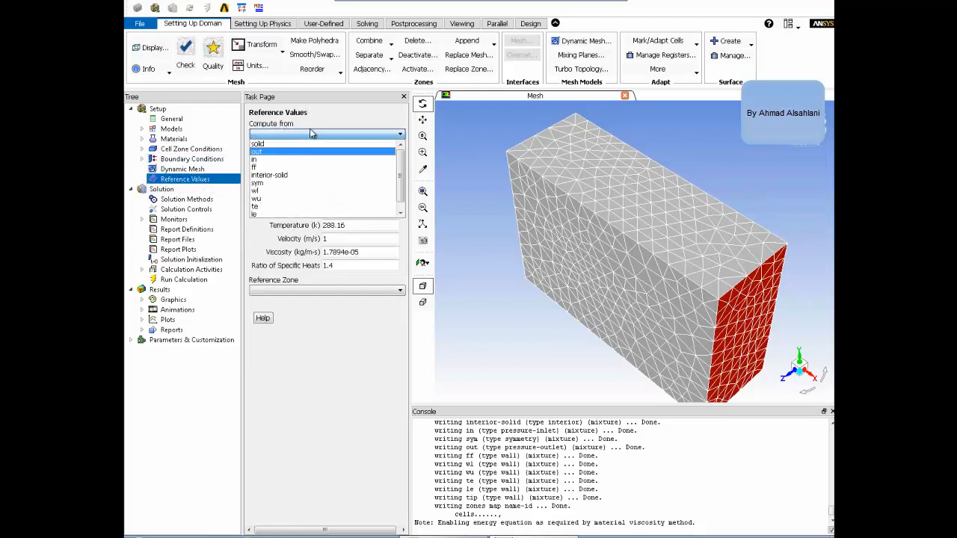
{"action": "left_click", "coordinate": [279, 161]}
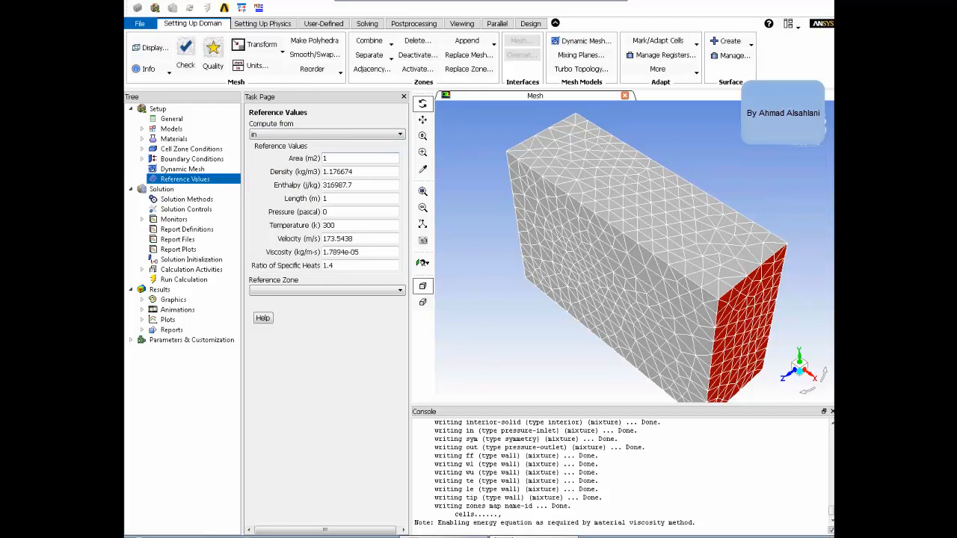
Step: Check the wing planform drawing for its dimensions and set the reference area to 2 m²
{"action": "key", "text": "alt+Tab"}
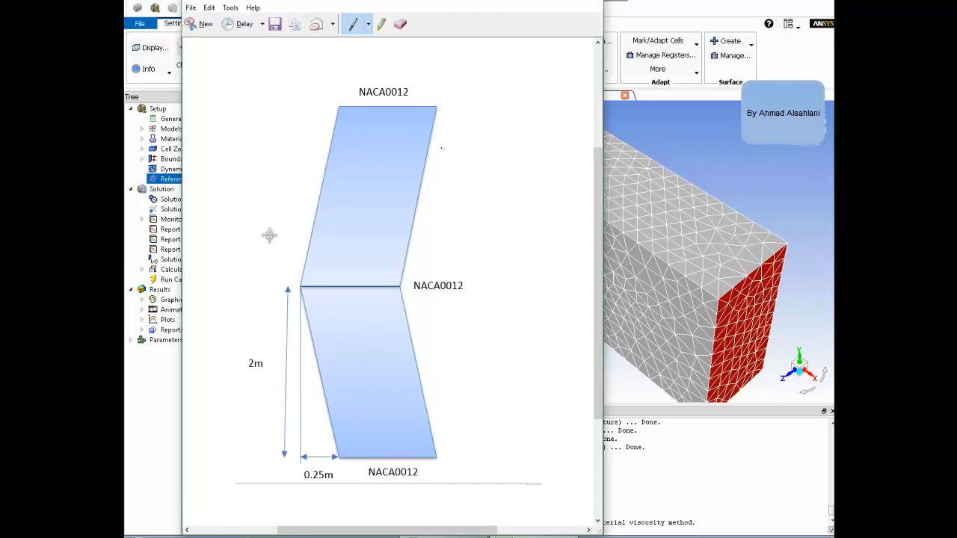
{"action": "left_click", "coordinate": [534, 5]}
{"action": "left_click", "coordinate": [348, 162]}
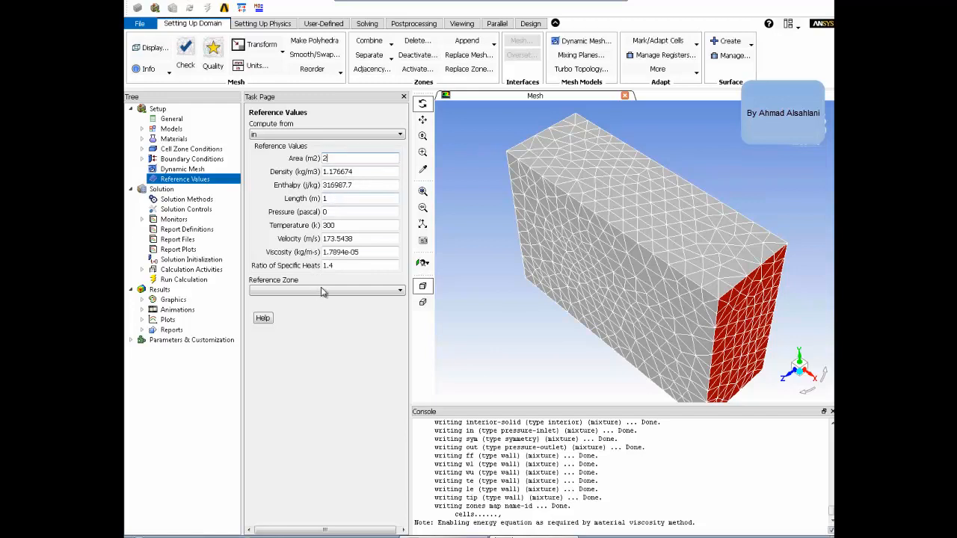
Step: Create a drag monitor on the le, te, tip, wl and wu walls with console printing and plotting enabled
{"action": "left_click", "coordinate": [189, 200]}
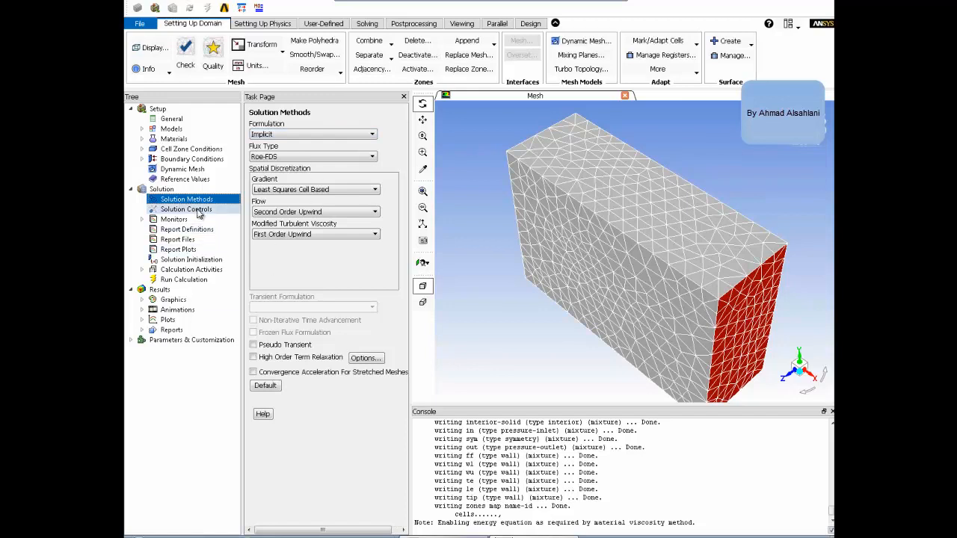
{"action": "left_click", "coordinate": [174, 219]}
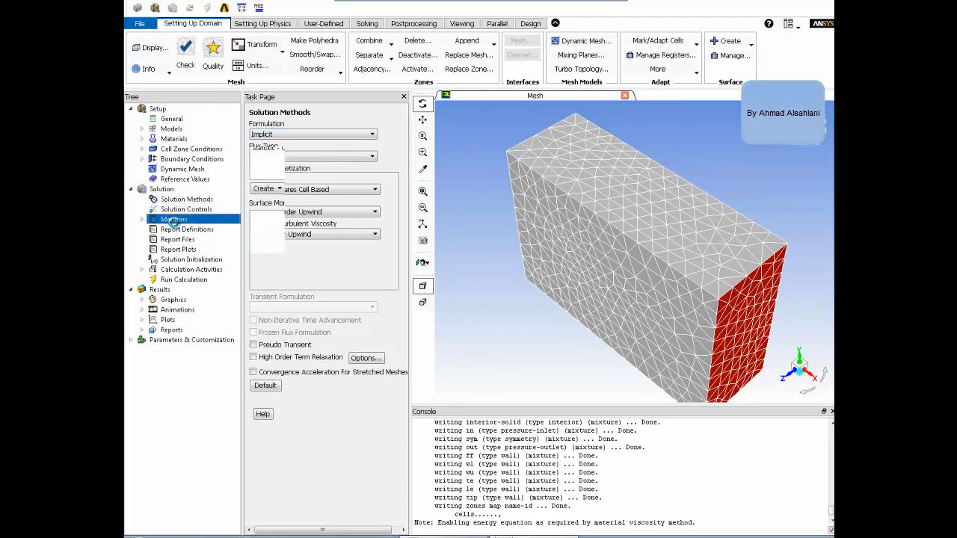
{"action": "left_click", "coordinate": [268, 188]}
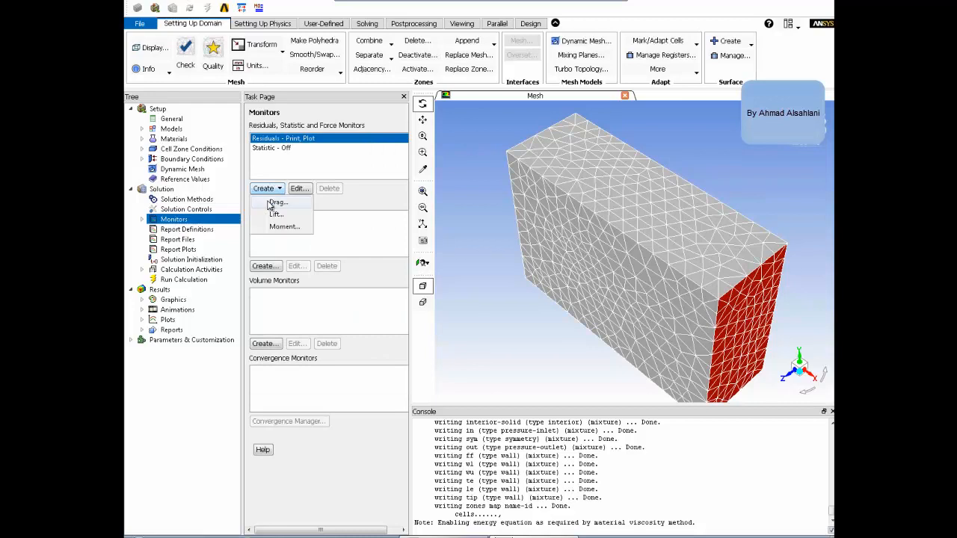
{"action": "left_click", "coordinate": [274, 203]}
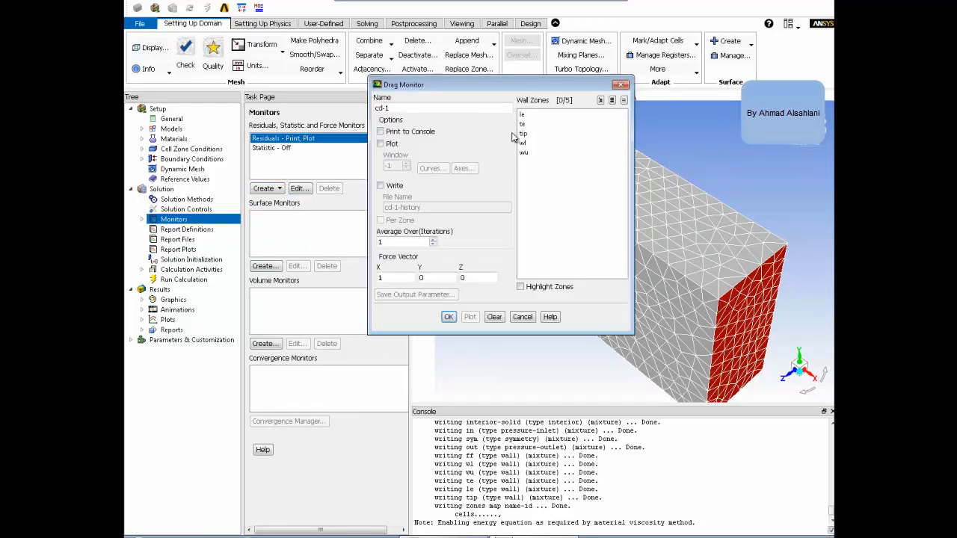
{"action": "left_click", "coordinate": [526, 115]}
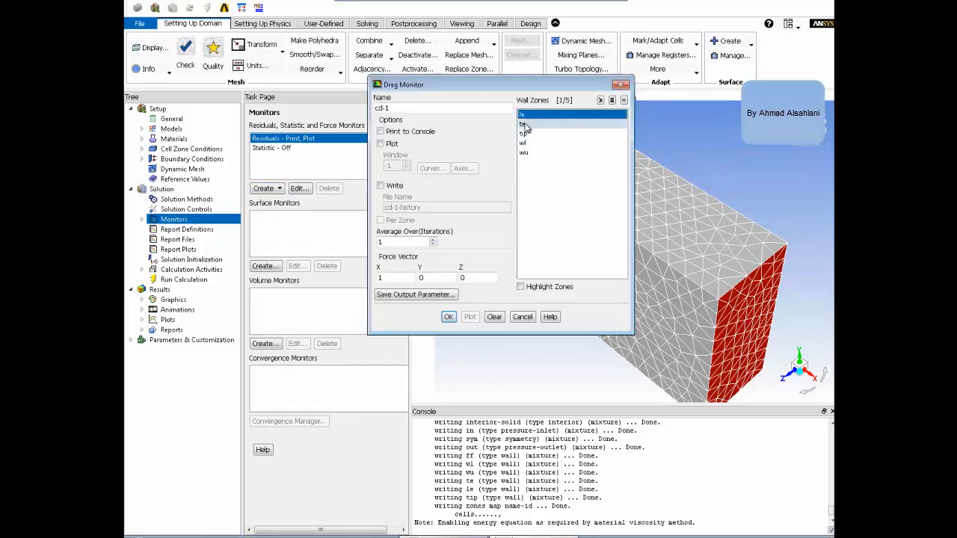
{"action": "left_click", "coordinate": [525, 125]}
{"action": "left_click", "coordinate": [526, 134]}
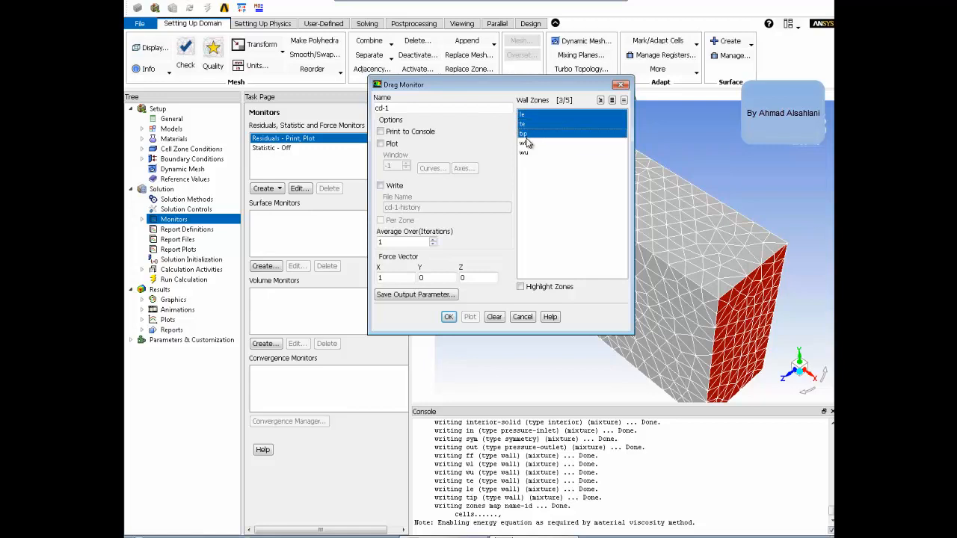
{"action": "left_click", "coordinate": [527, 144]}
{"action": "left_click", "coordinate": [526, 152]}
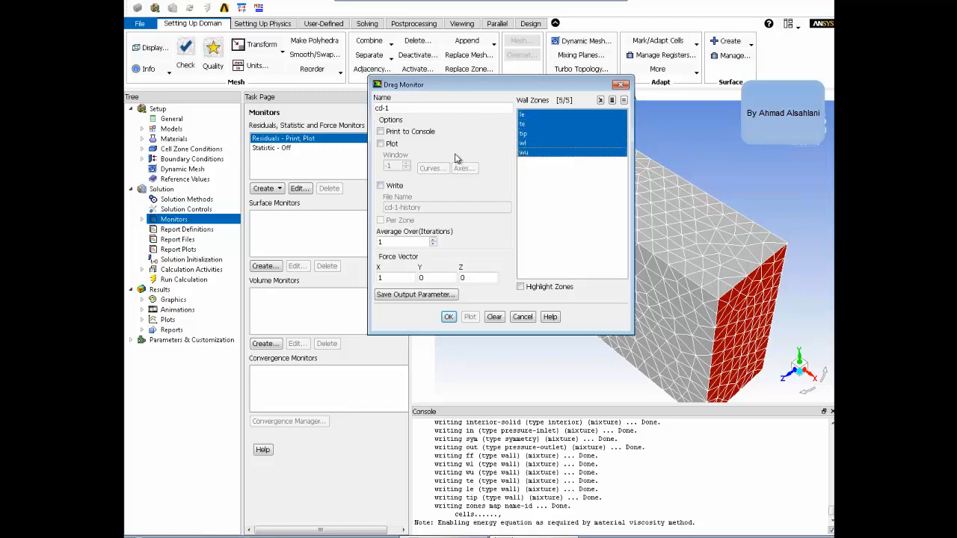
{"action": "left_click", "coordinate": [409, 134]}
{"action": "left_click", "coordinate": [388, 144]}
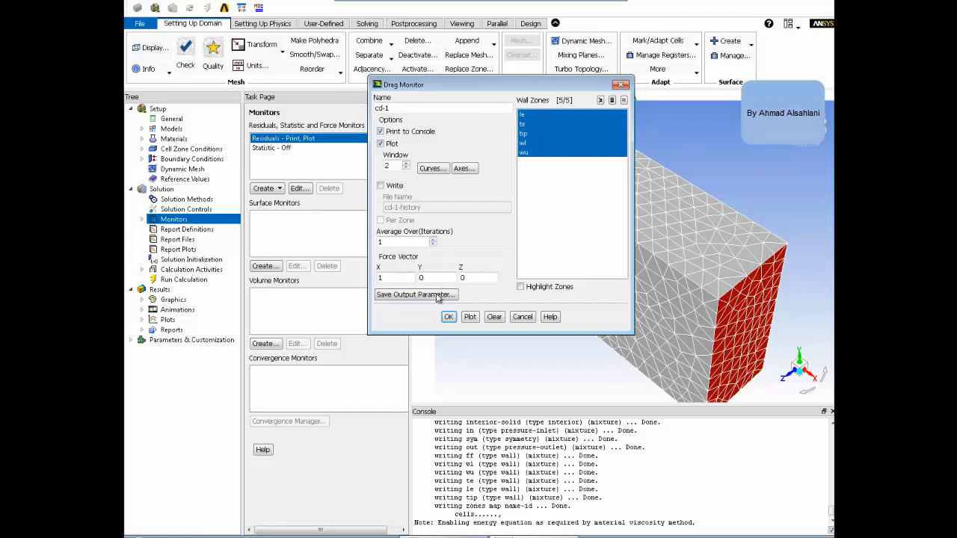
{"action": "left_click", "coordinate": [448, 316]}
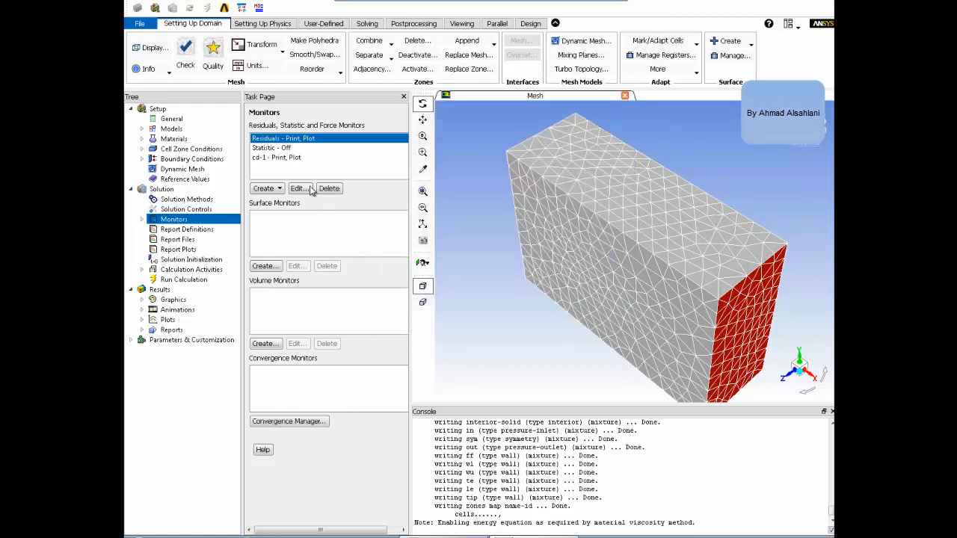
Step: Create a lift monitor with console printing and plotting enabled for the le, te, tip, wl and wu walls
{"action": "left_click", "coordinate": [276, 188]}
{"action": "left_click", "coordinate": [276, 215]}
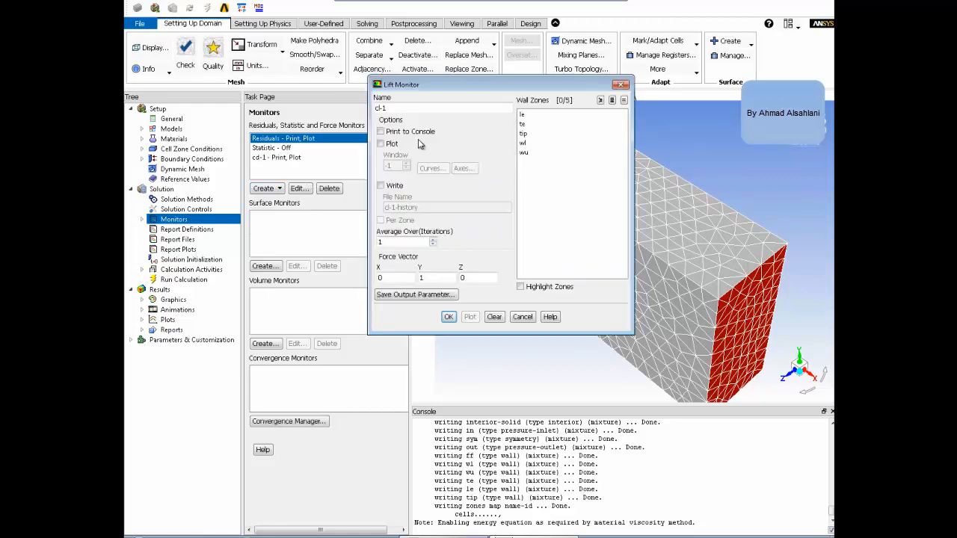
{"action": "left_click", "coordinate": [380, 130]}
{"action": "left_click", "coordinate": [380, 143]}
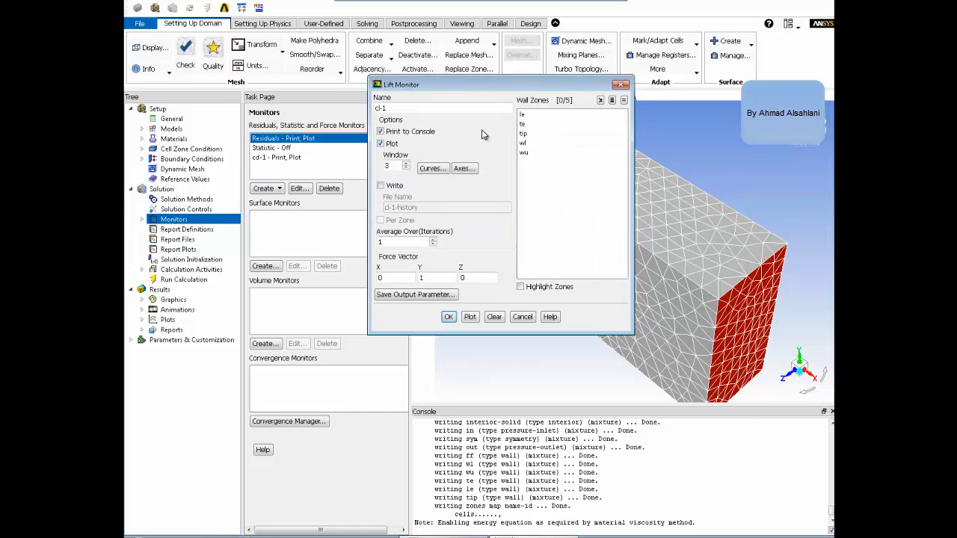
{"action": "left_click", "coordinate": [521, 116]}
{"action": "left_click", "coordinate": [522, 124]}
{"action": "left_click", "coordinate": [523, 133]}
{"action": "left_click", "coordinate": [523, 143]}
{"action": "left_click", "coordinate": [524, 152]}
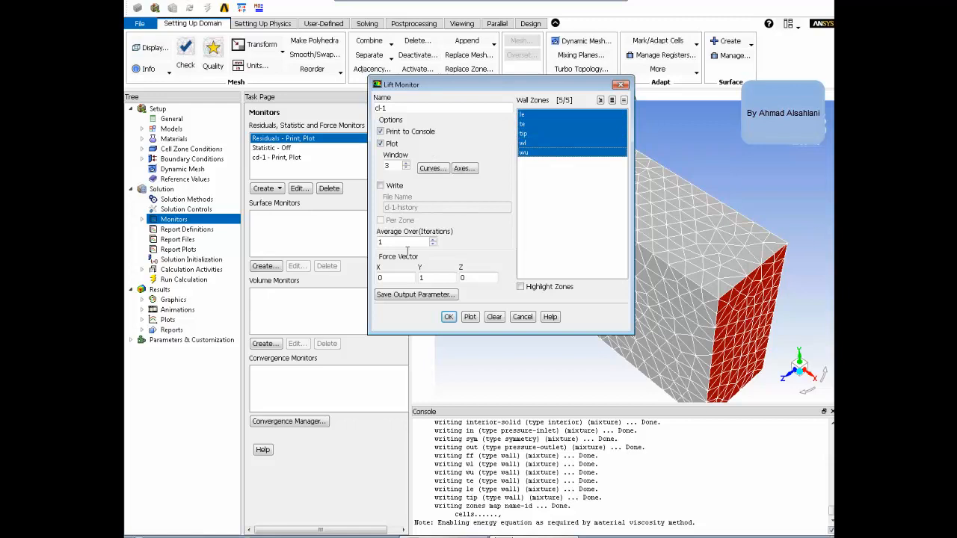
{"action": "left_click", "coordinate": [449, 317]}
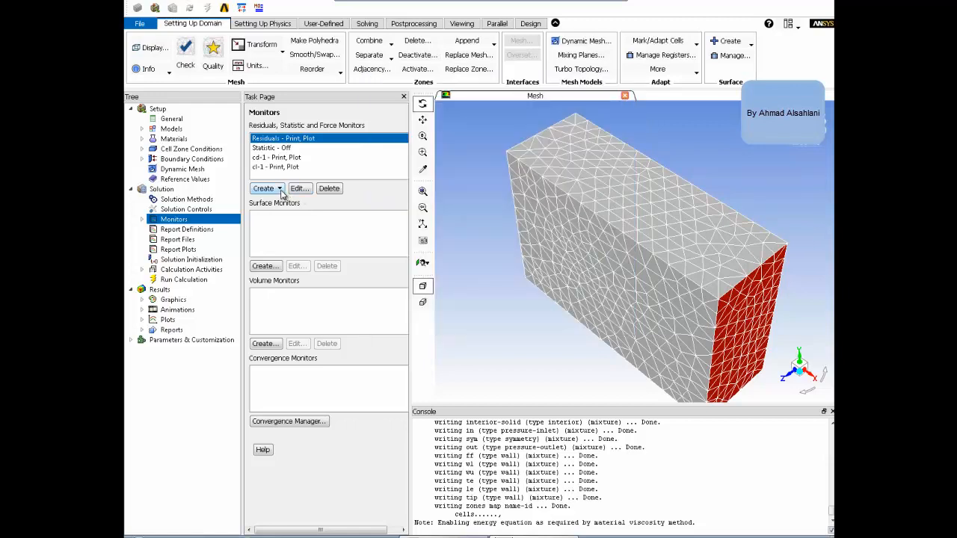
Step: Start a moment monitor that prints to the console and plots, covering the le, te, tip, wl and wu walls
{"action": "left_click", "coordinate": [281, 190]}
{"action": "left_click", "coordinate": [279, 228]}
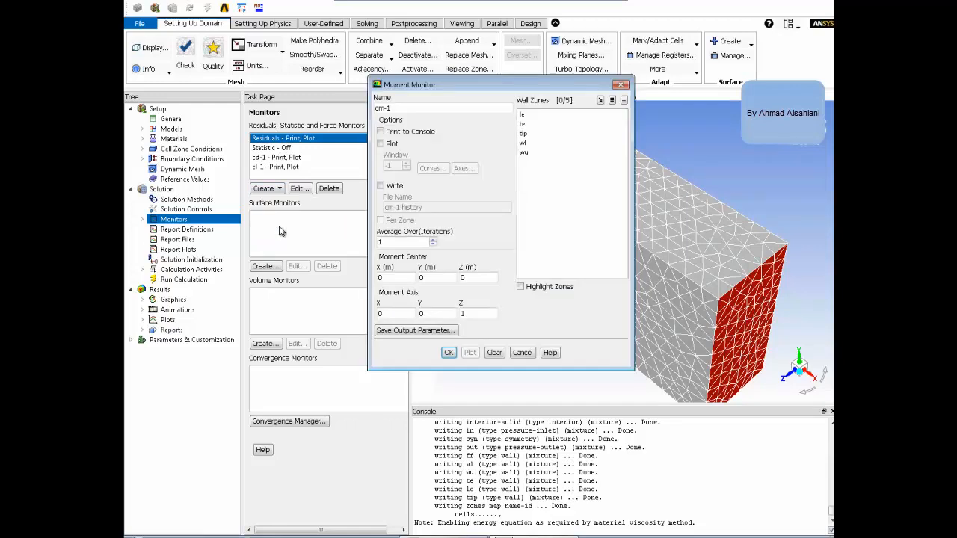
{"action": "left_click", "coordinate": [396, 132]}
{"action": "left_click", "coordinate": [381, 144]}
{"action": "left_click", "coordinate": [523, 114]}
{"action": "left_click", "coordinate": [527, 127]}
{"action": "left_click", "coordinate": [525, 135]}
{"action": "left_click", "coordinate": [524, 143]}
{"action": "left_click", "coordinate": [522, 154]}
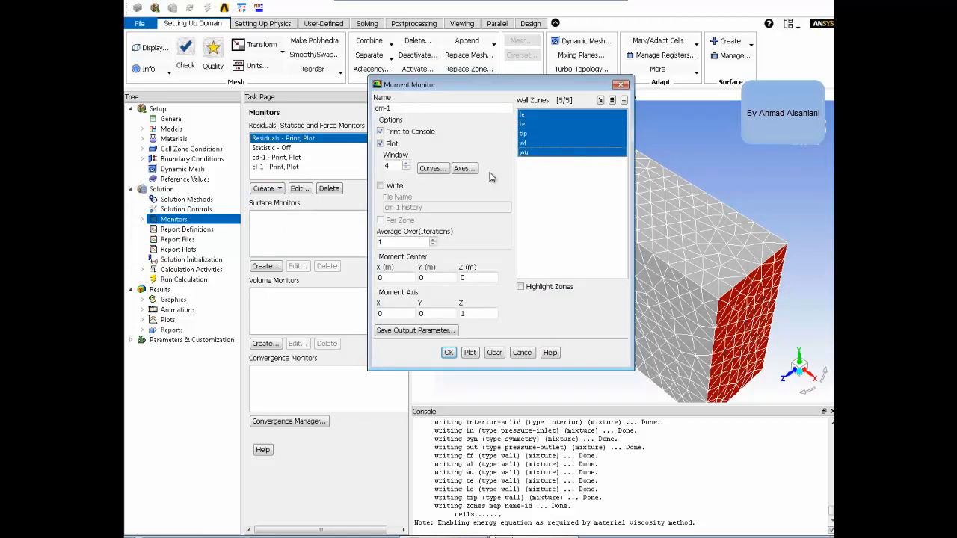
Step: Set the moment center's X to 0.25 m and the moment axis Z component to -1, and accept the monitor
{"action": "double_click", "coordinate": [387, 278]}
{"action": "double_click", "coordinate": [462, 313]}
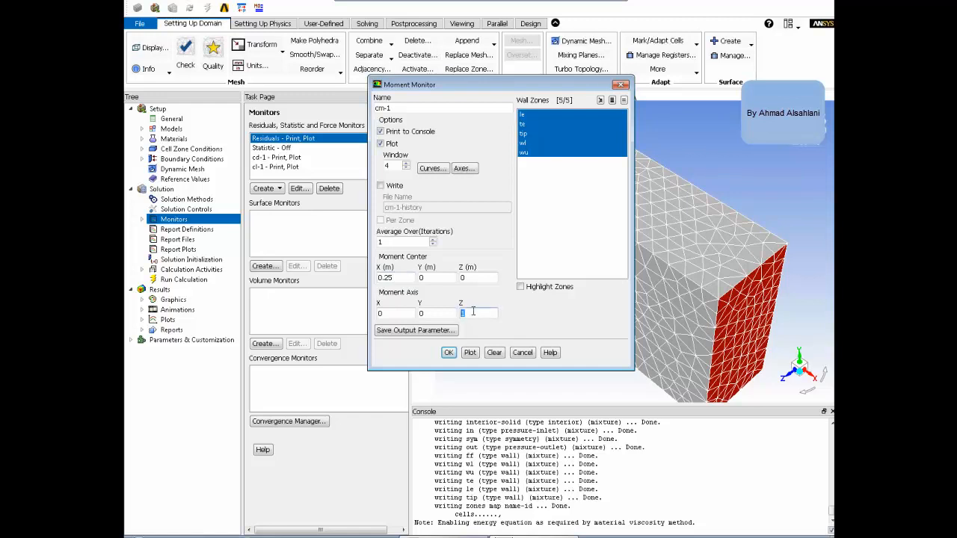
{"action": "type", "text": "-1"}
{"action": "left_click", "coordinate": [451, 353]}
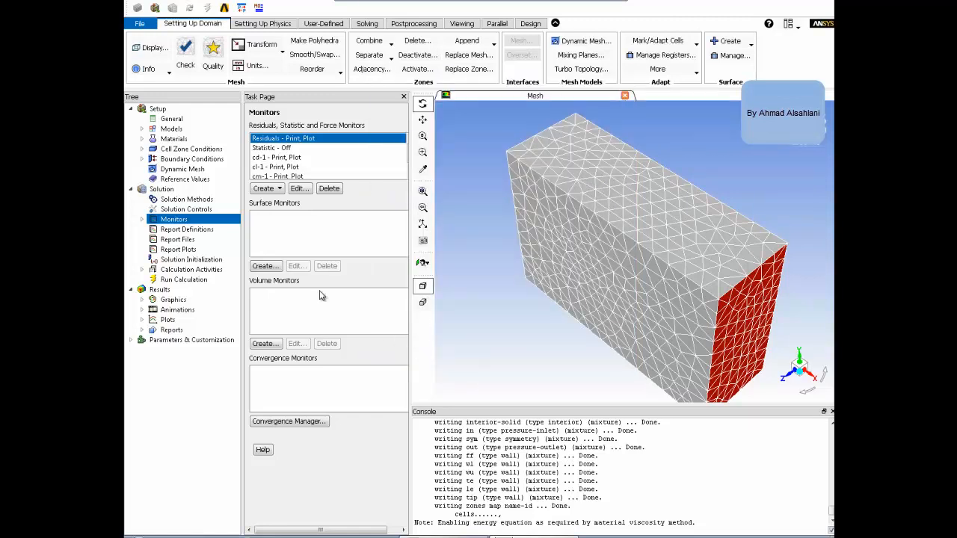
Step: Initialize the solution with Standard Initialization computed from the in boundary
{"action": "left_click", "coordinate": [236, 259]}
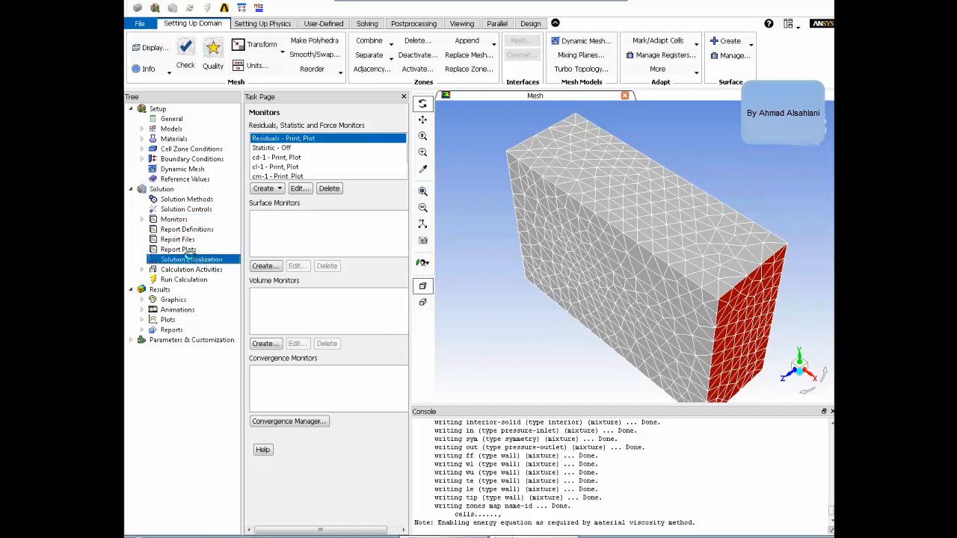
{"action": "left_click", "coordinate": [286, 145]}
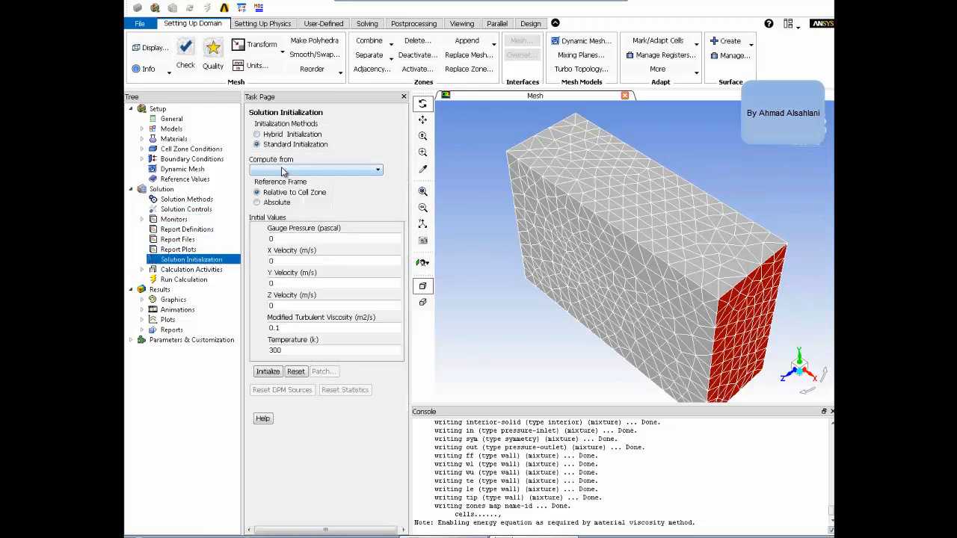
{"action": "left_click", "coordinate": [281, 171]}
{"action": "left_click", "coordinate": [266, 193]}
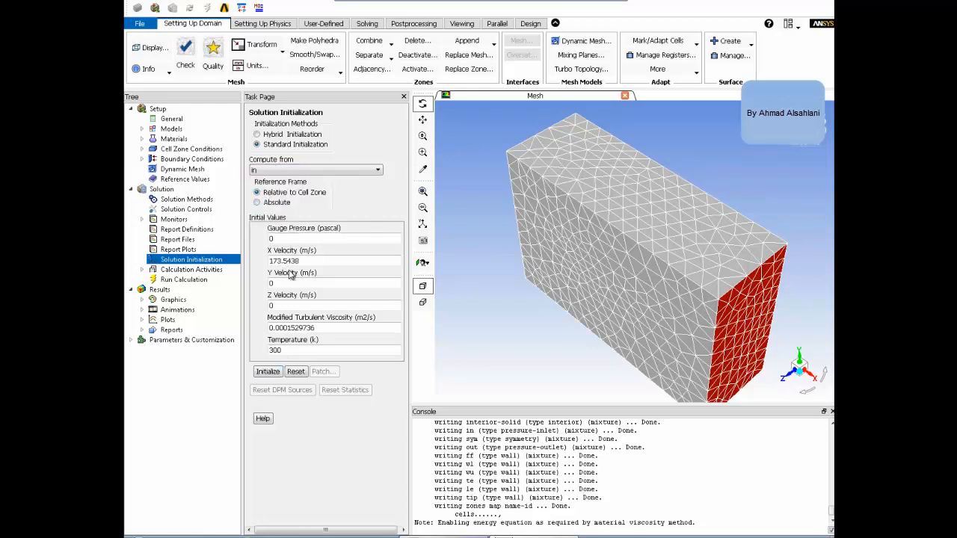
{"action": "left_click", "coordinate": [268, 372]}
Step: Set the number of iterations to 1000 and start the calculation
{"action": "left_click", "coordinate": [183, 280]}
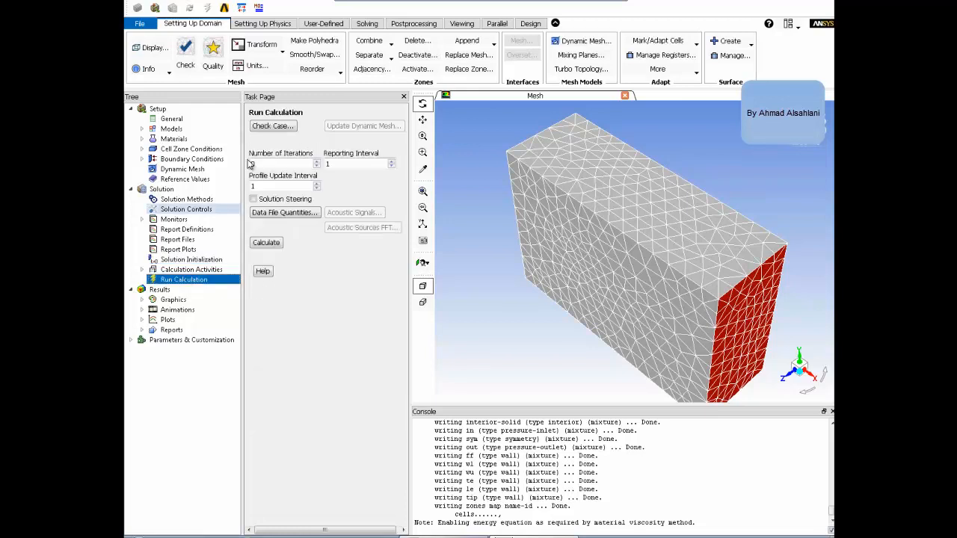
{"action": "double_click", "coordinate": [270, 164]}
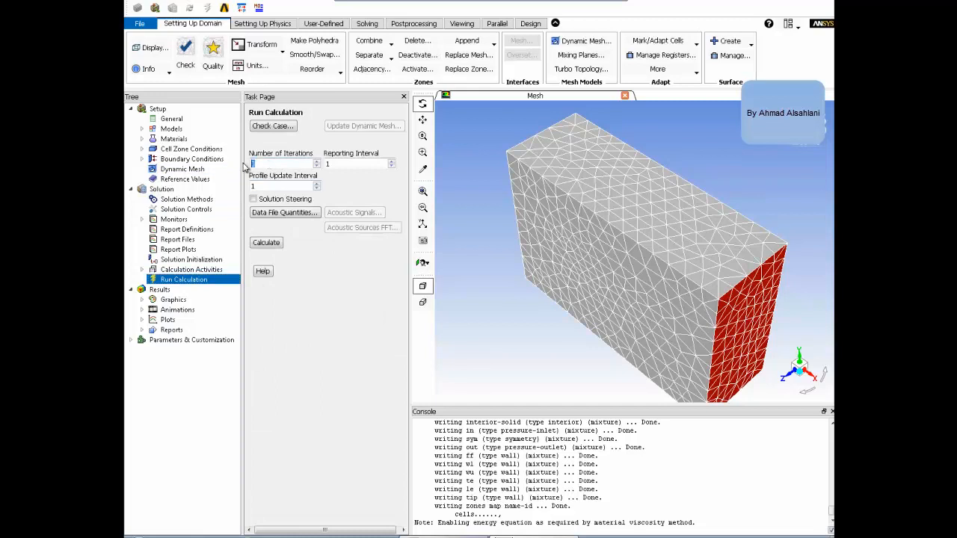
{"action": "type", "text": "1000"}
{"action": "left_click", "coordinate": [263, 250]}
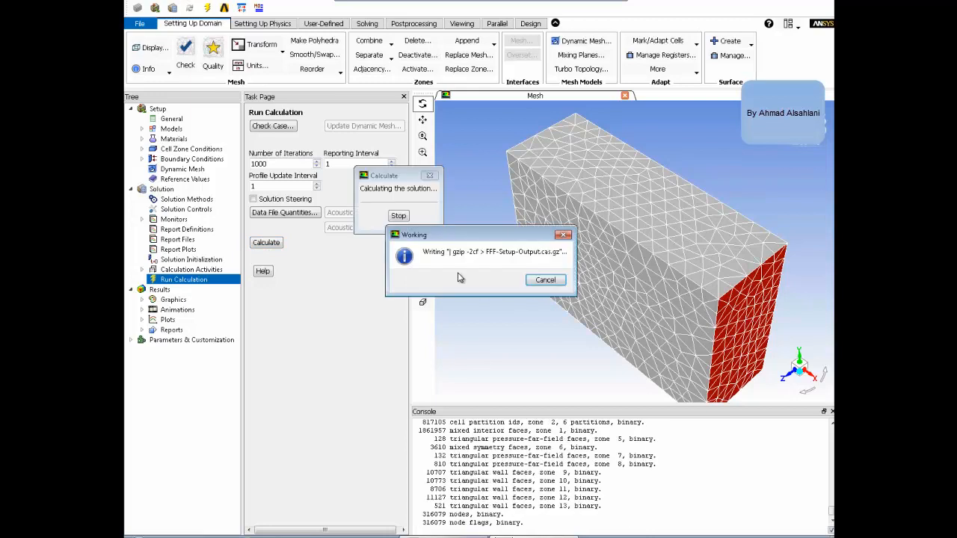